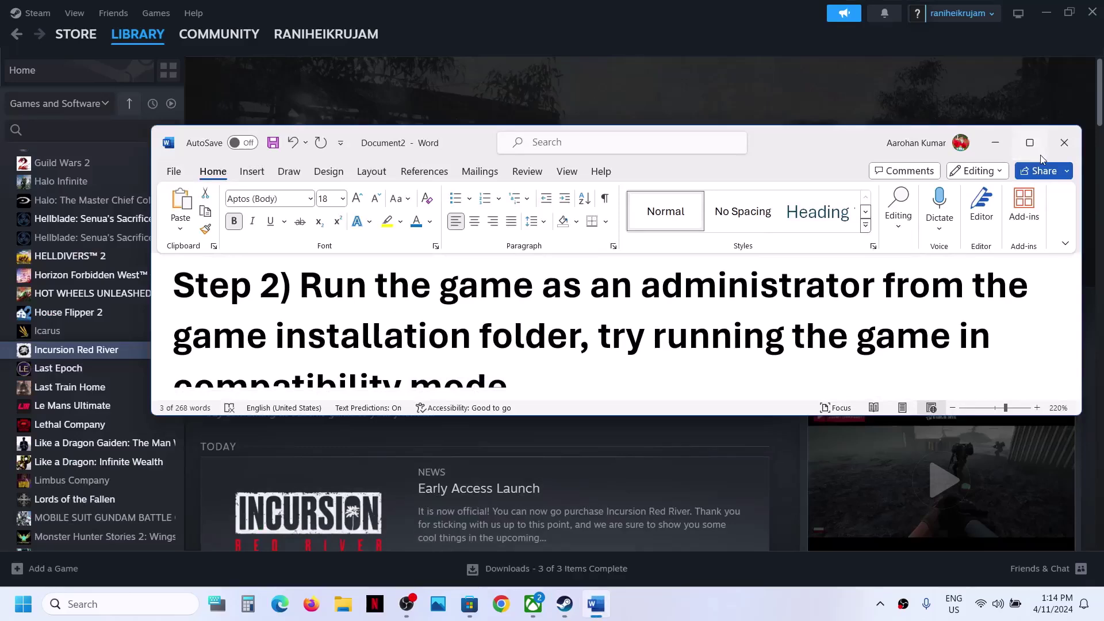
- Switch from the Word step list to Steam and browse the local files of Incursion Red River
{"action": "left_click", "coordinate": [1038, 150]}
{"action": "scroll", "coordinate": [716, 257], "scroll_direction": "up", "scroll_amount": 3}
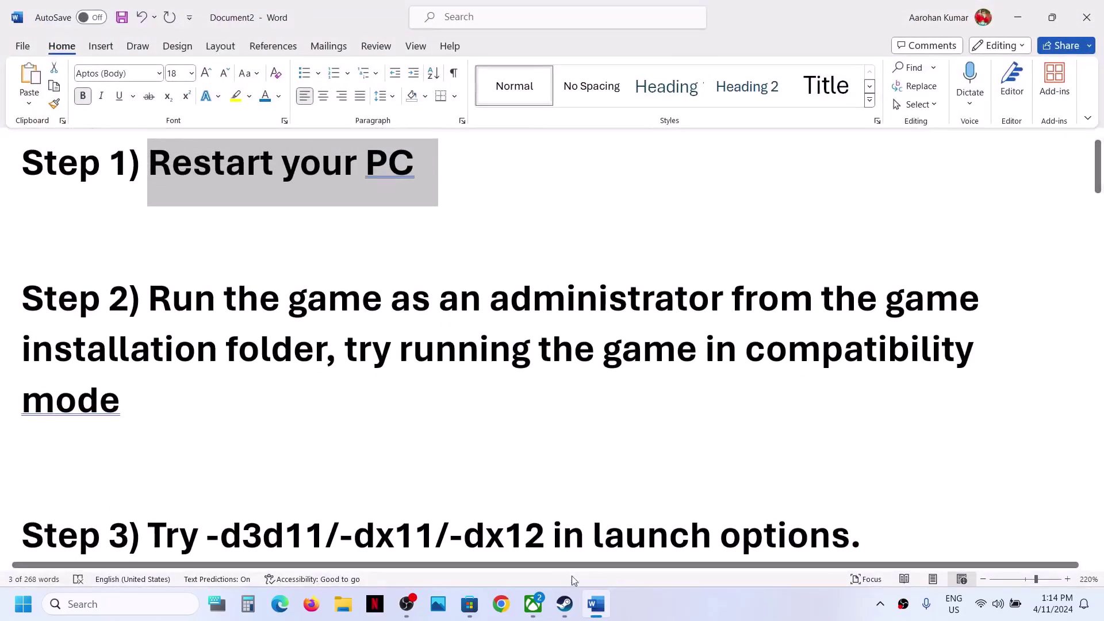
{"action": "left_click", "coordinate": [564, 604]}
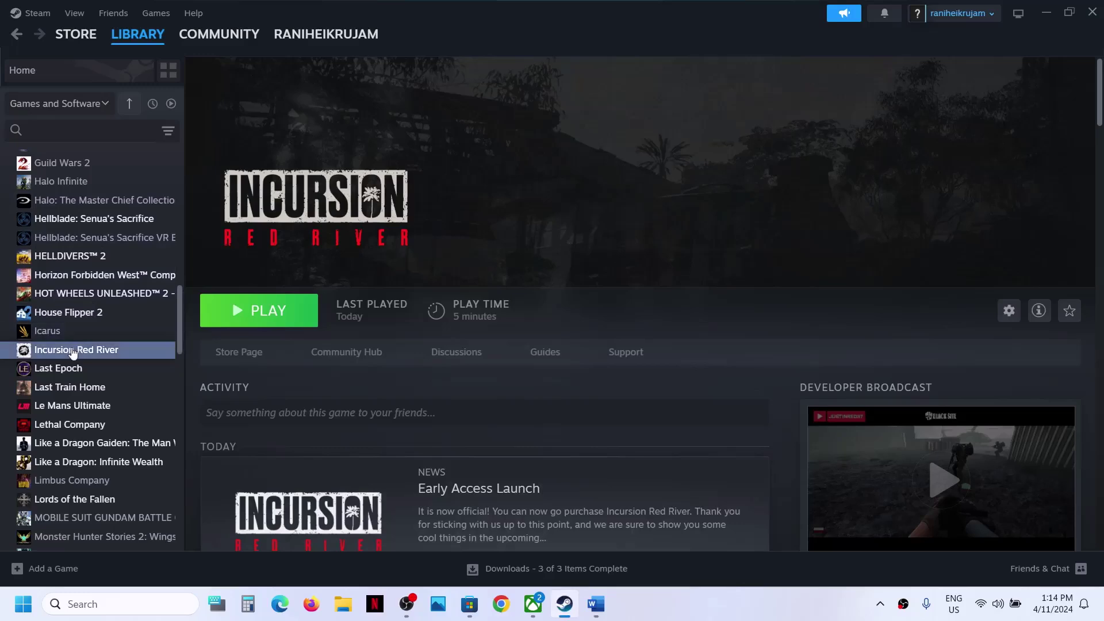
{"action": "right_click", "coordinate": [75, 349]}
{"action": "mouse_move", "coordinate": [115, 434]}
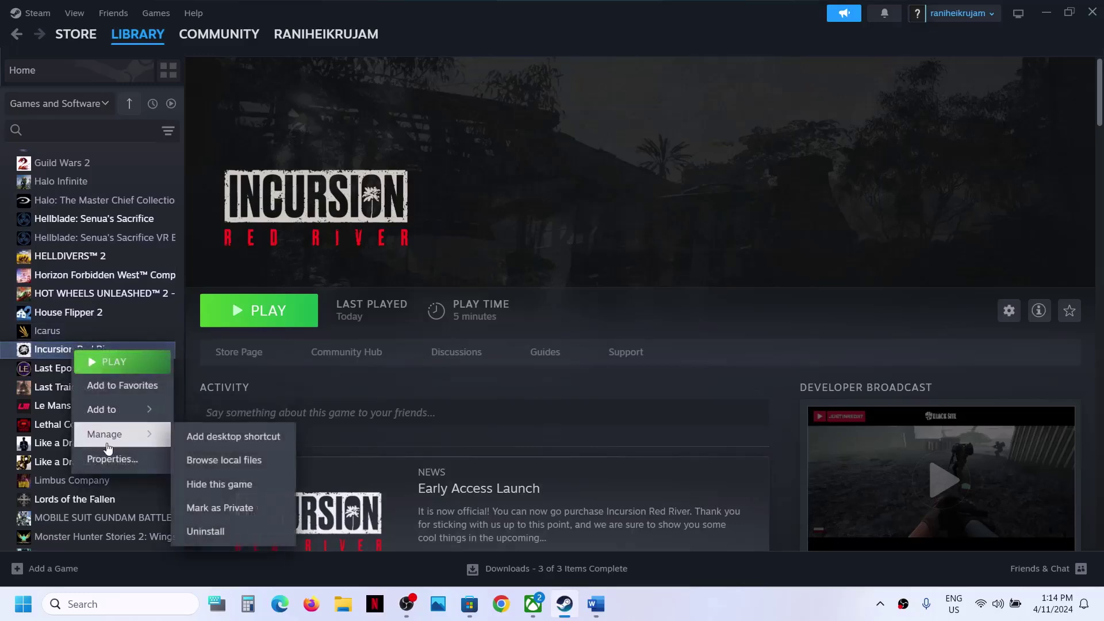
{"action": "left_click", "coordinate": [243, 460]}
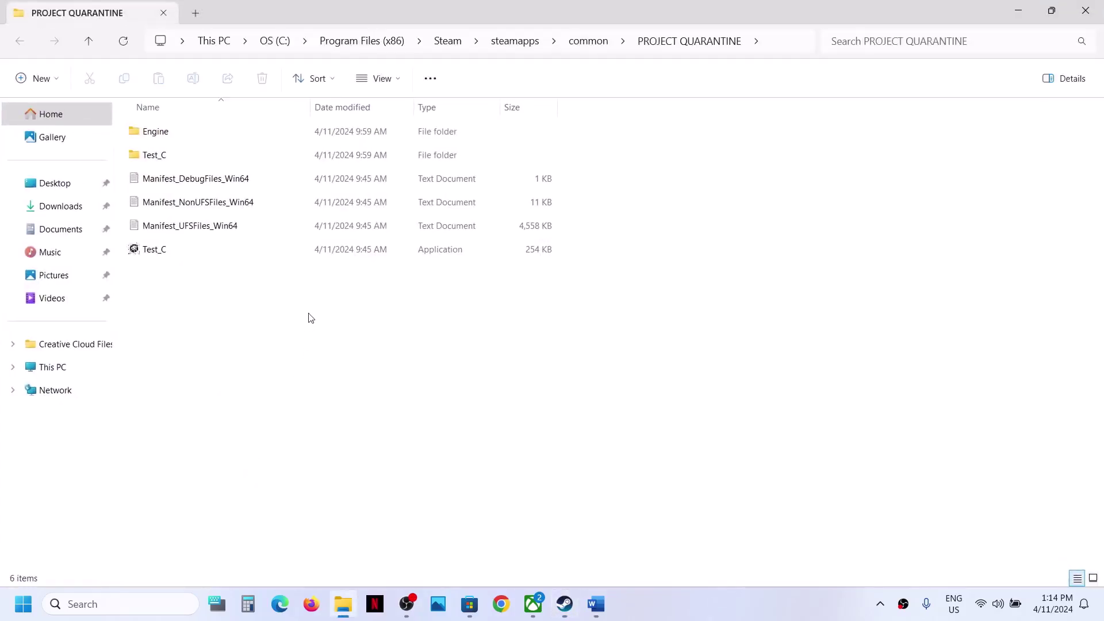
- Set the Test_C application in the PROJECT QUARANTINE folder to run as an administrator, and save its properties
{"action": "left_click", "coordinate": [165, 255]}
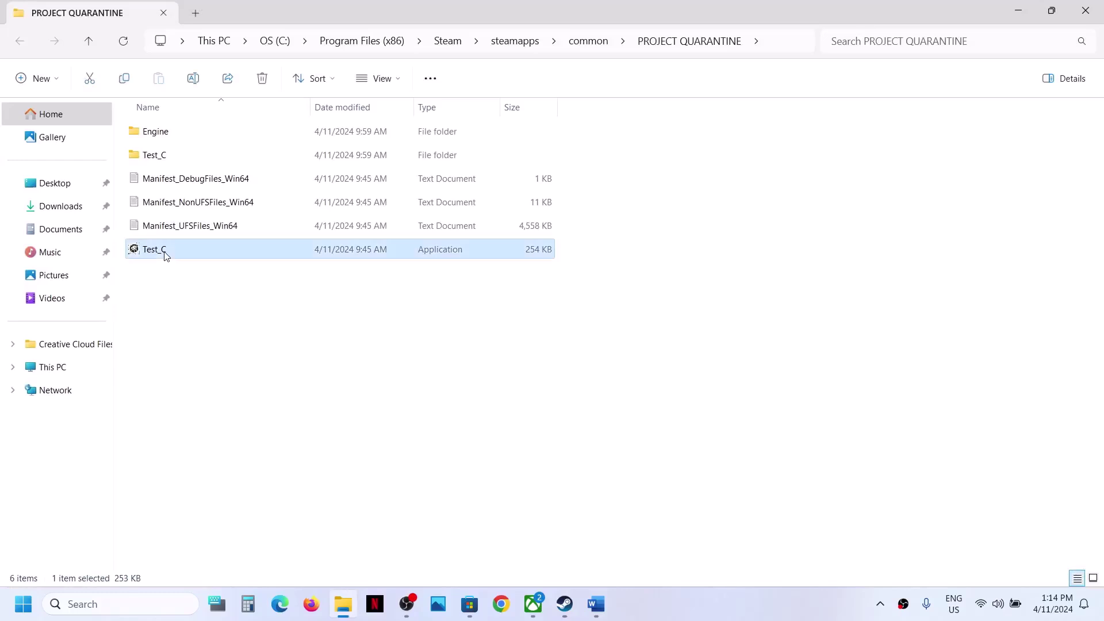
{"action": "right_click", "coordinate": [165, 255]}
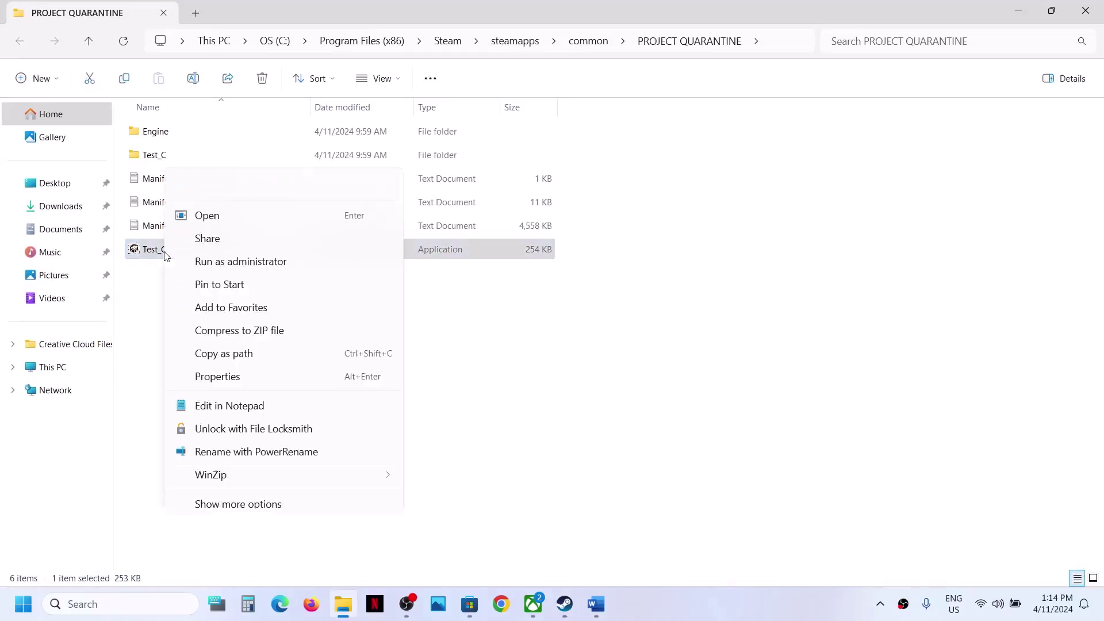
{"action": "left_click", "coordinate": [226, 384]}
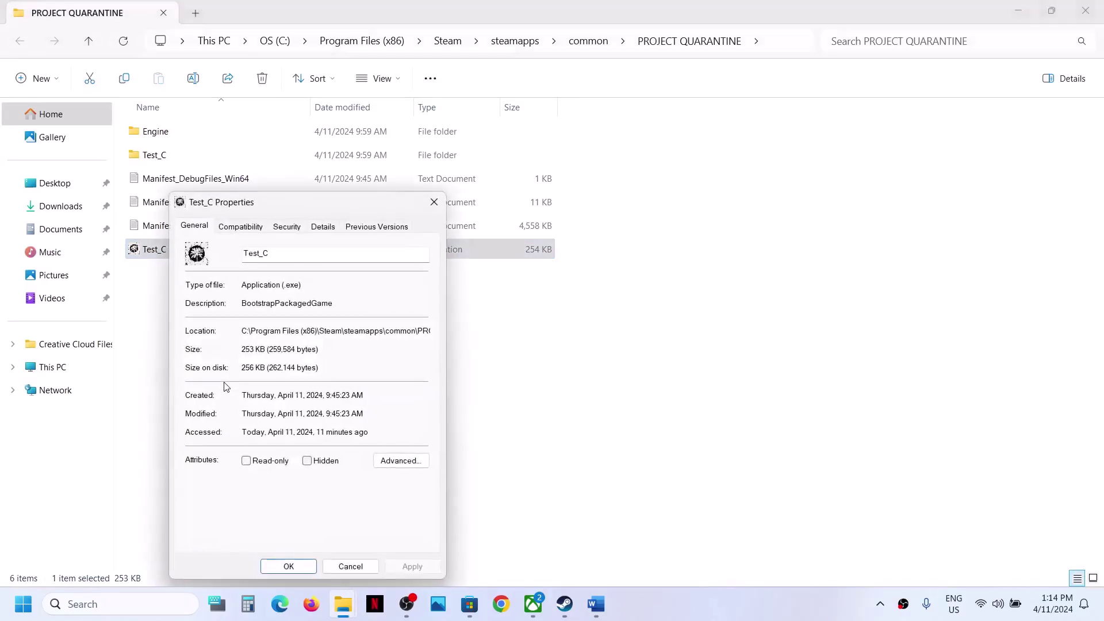
{"action": "left_click", "coordinate": [240, 229]}
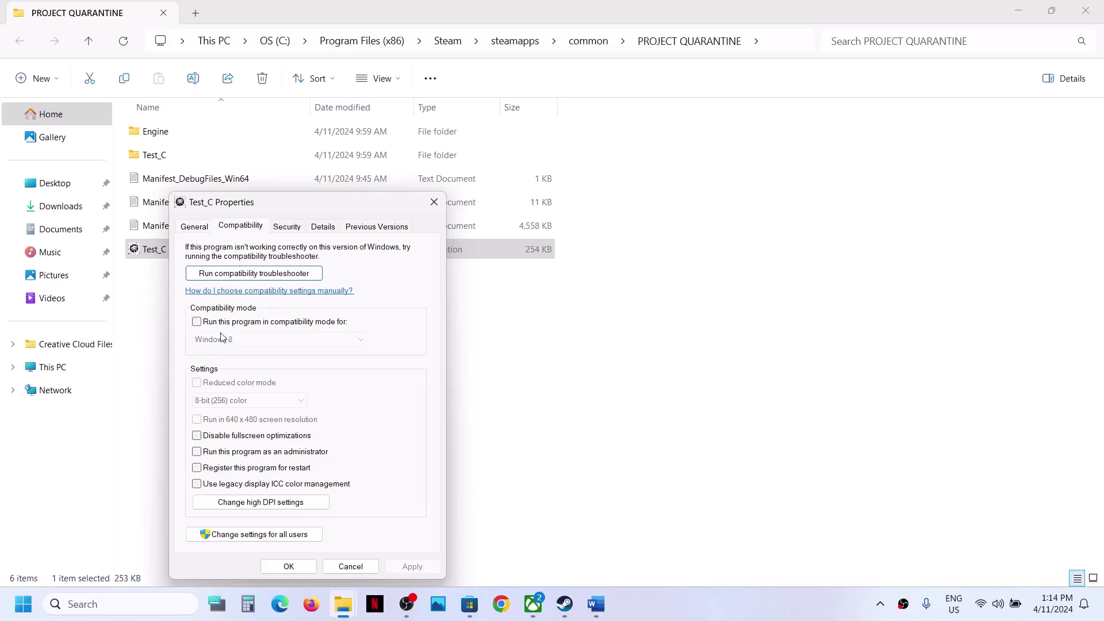
{"action": "left_click", "coordinate": [197, 454]}
{"action": "left_click", "coordinate": [413, 566]}
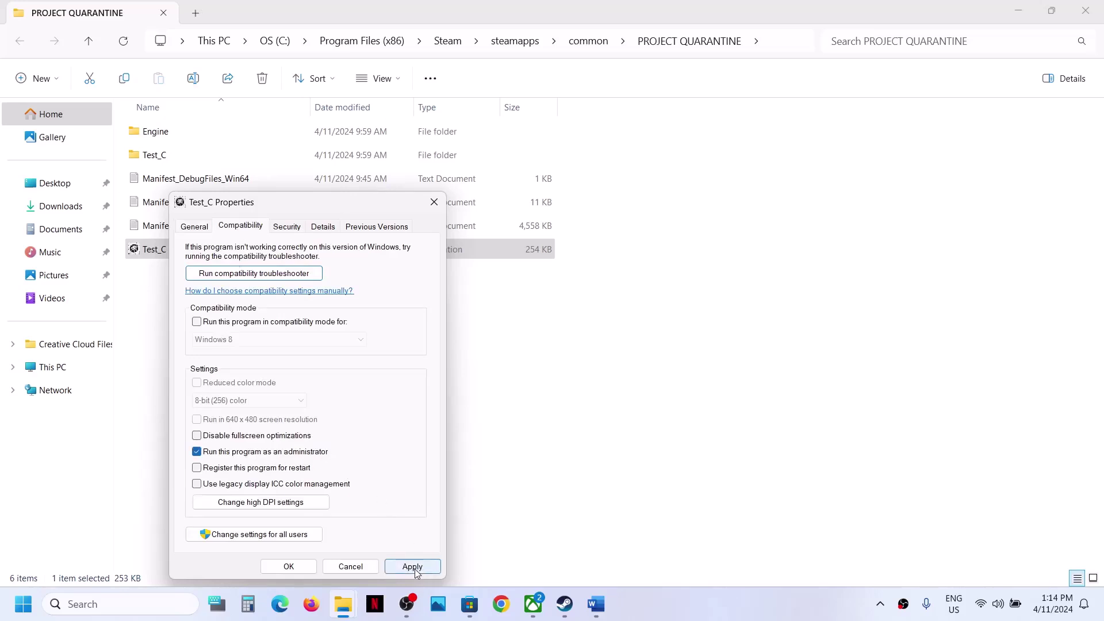
{"action": "left_click", "coordinate": [293, 569]}
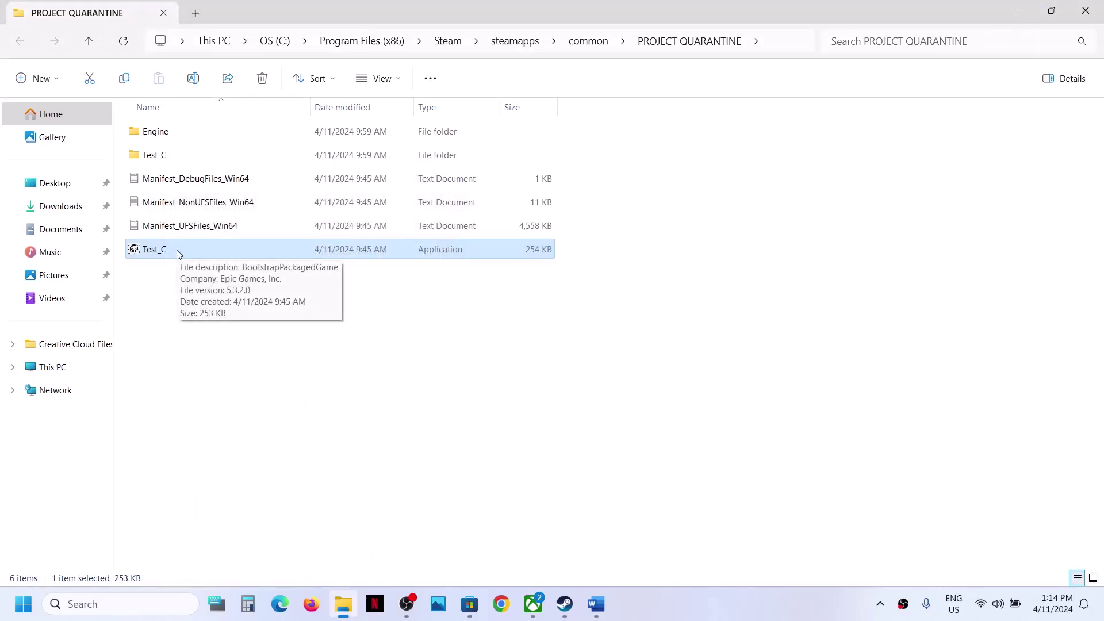
- Enable compatibility mode for Windows 8 on the Test_C application and save its properties
{"action": "right_click", "coordinate": [178, 250]}
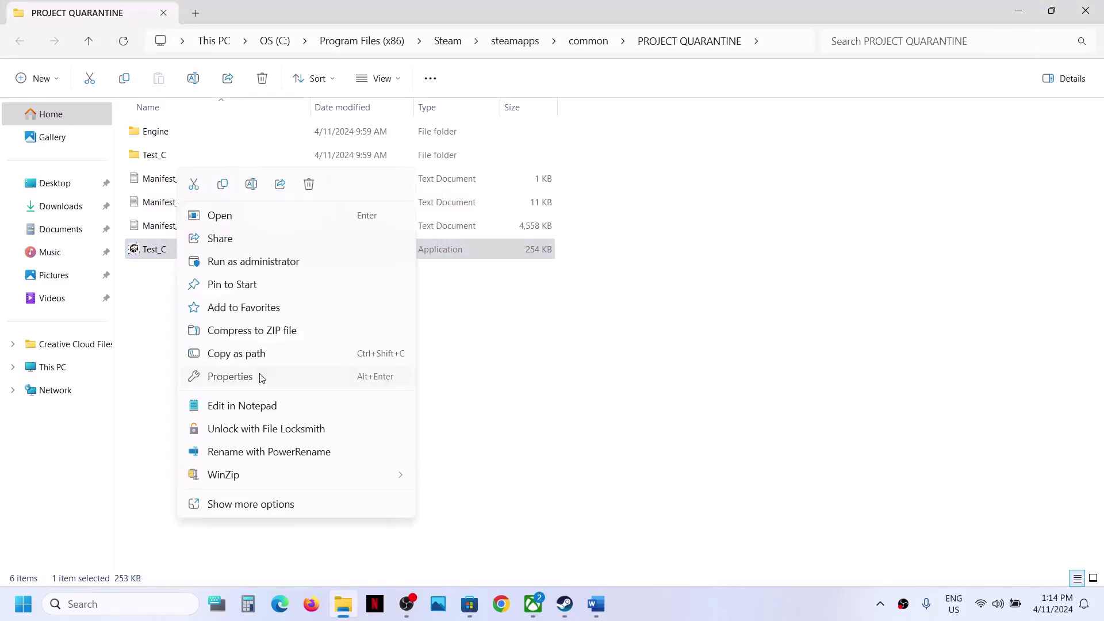
{"action": "left_click", "coordinate": [268, 377]}
{"action": "left_click", "coordinate": [254, 228]}
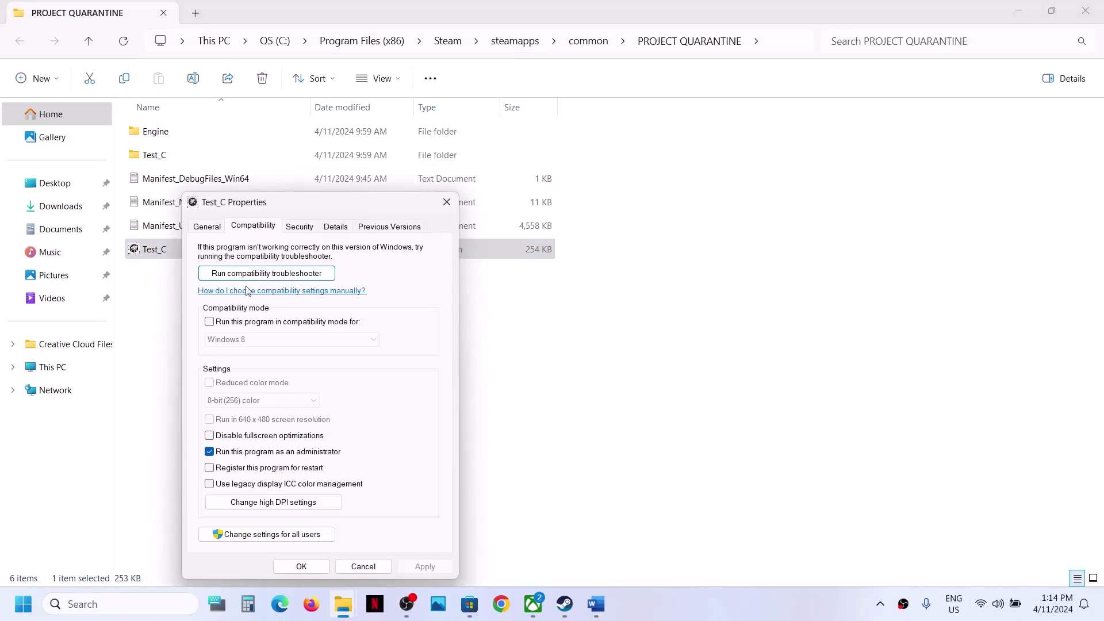
{"action": "left_click", "coordinate": [209, 322]}
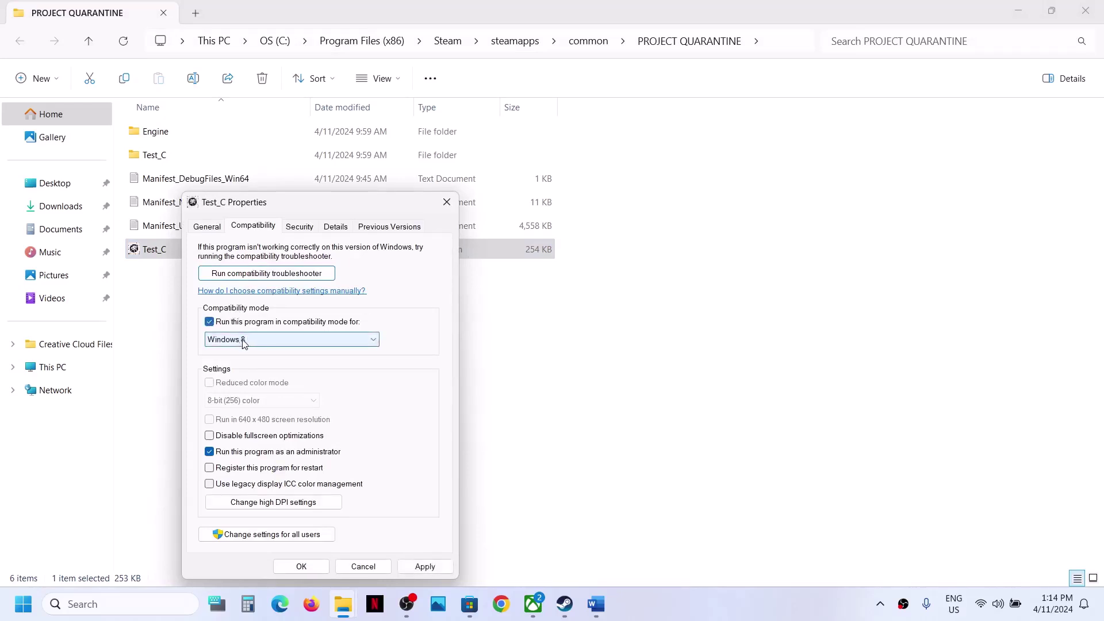
{"action": "left_click", "coordinate": [424, 567]}
{"action": "left_click", "coordinate": [302, 566]}
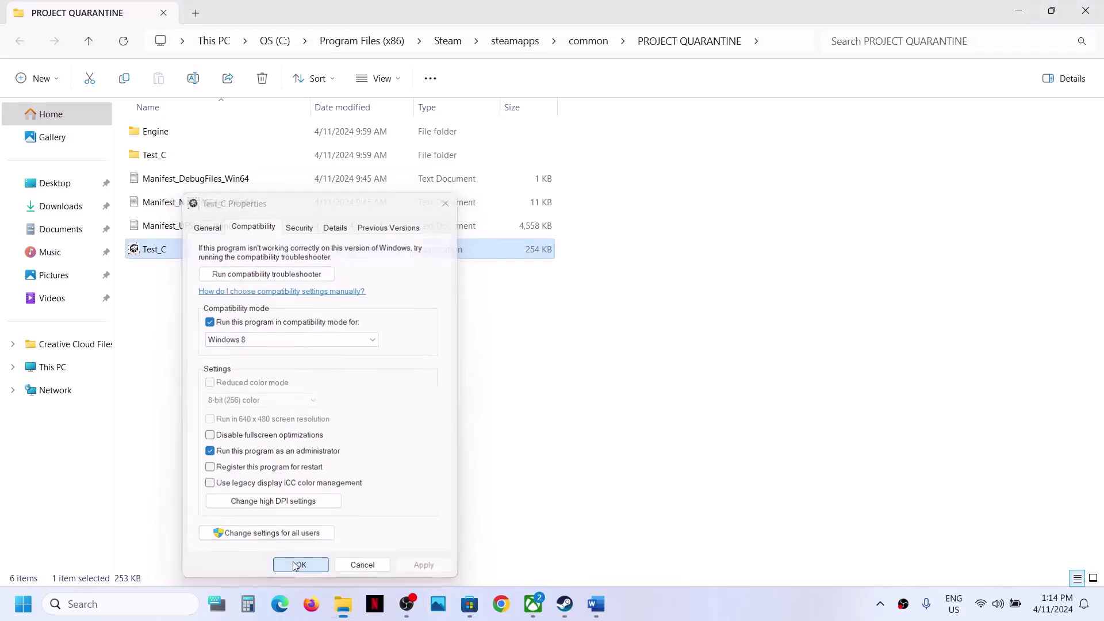
- Set the Test_C application's compatibility mode to Windows 7 and save its properties
{"action": "right_click", "coordinate": [171, 254]}
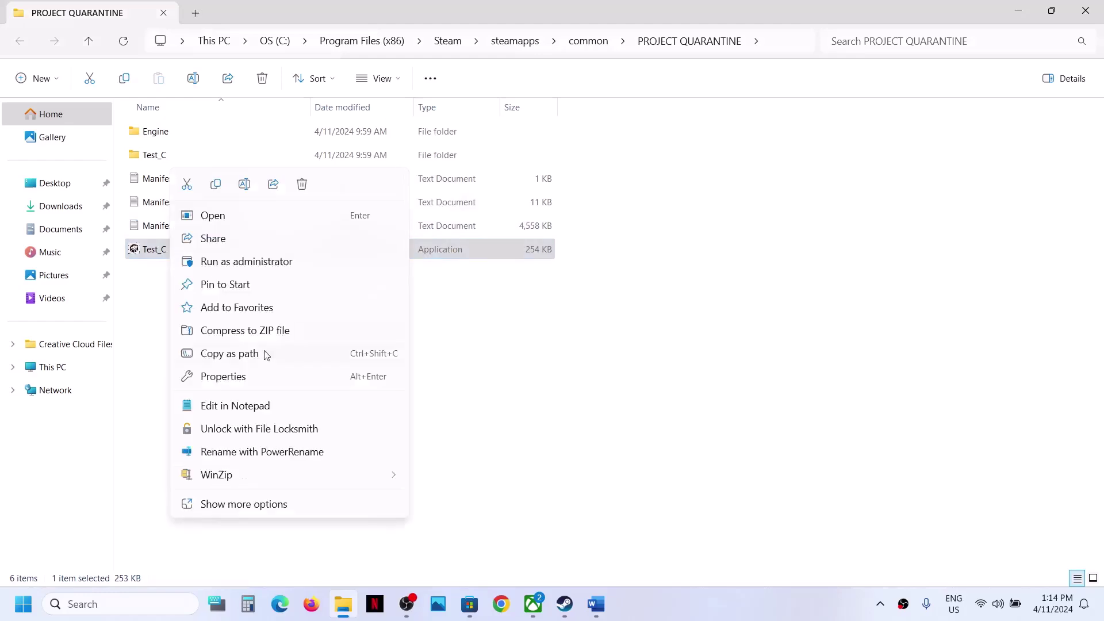
{"action": "left_click", "coordinate": [225, 377]}
{"action": "left_click", "coordinate": [250, 226]}
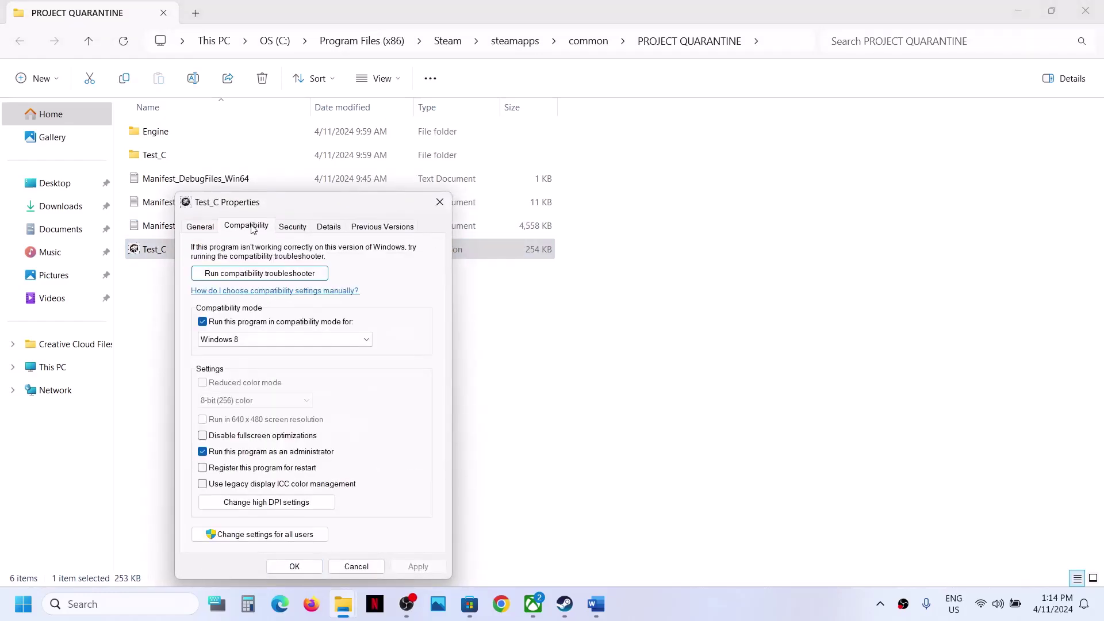
{"action": "left_click", "coordinate": [268, 339]}
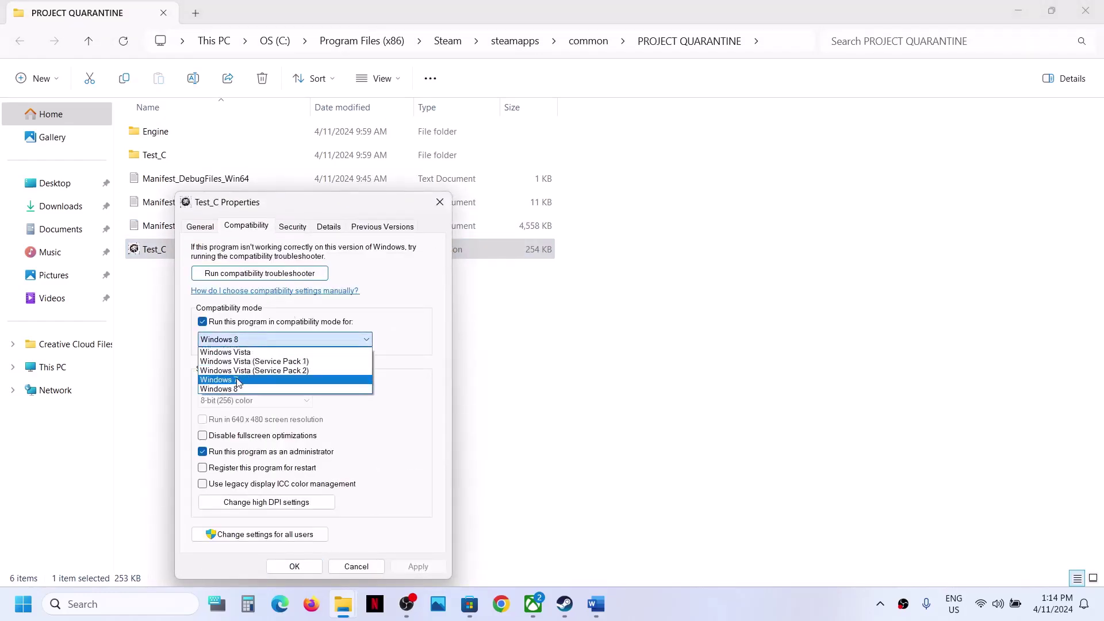
{"action": "left_click", "coordinate": [239, 382]}
{"action": "left_click", "coordinate": [417, 566]}
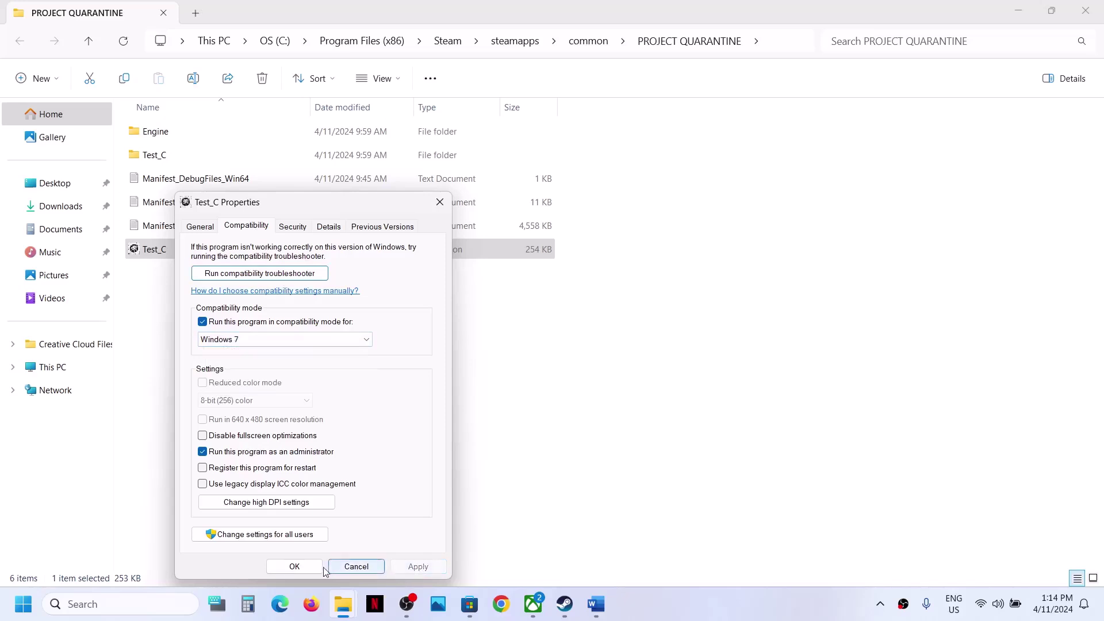
{"action": "left_click", "coordinate": [294, 567]}
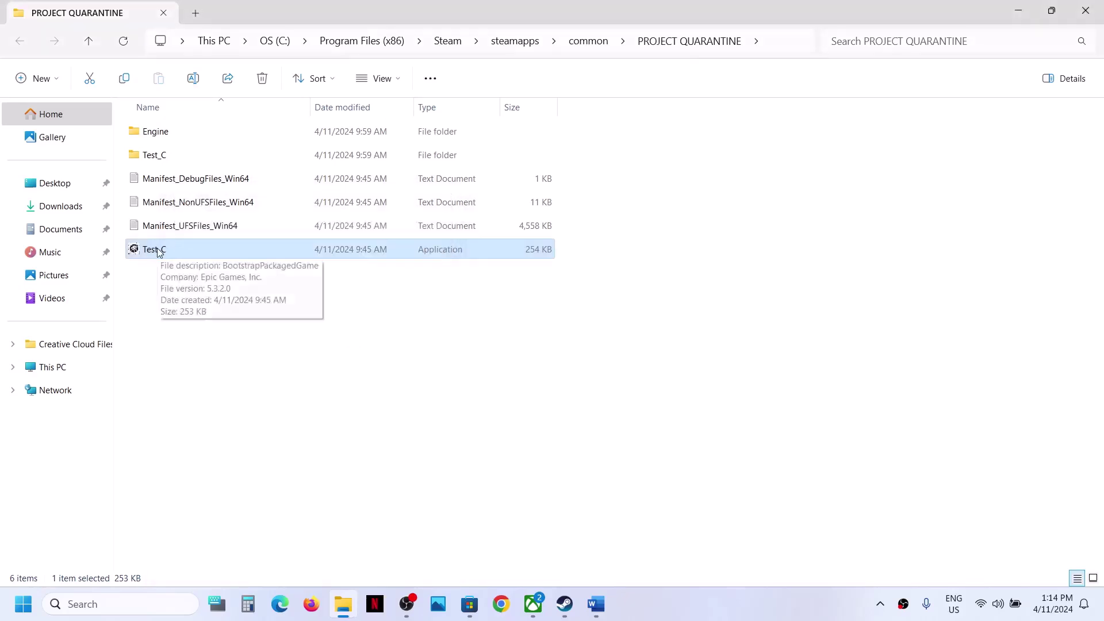
- Disable fullscreen optimizations for the Test_C application and save its properties
{"action": "right_click", "coordinate": [159, 252]}
{"action": "left_click", "coordinate": [248, 375]}
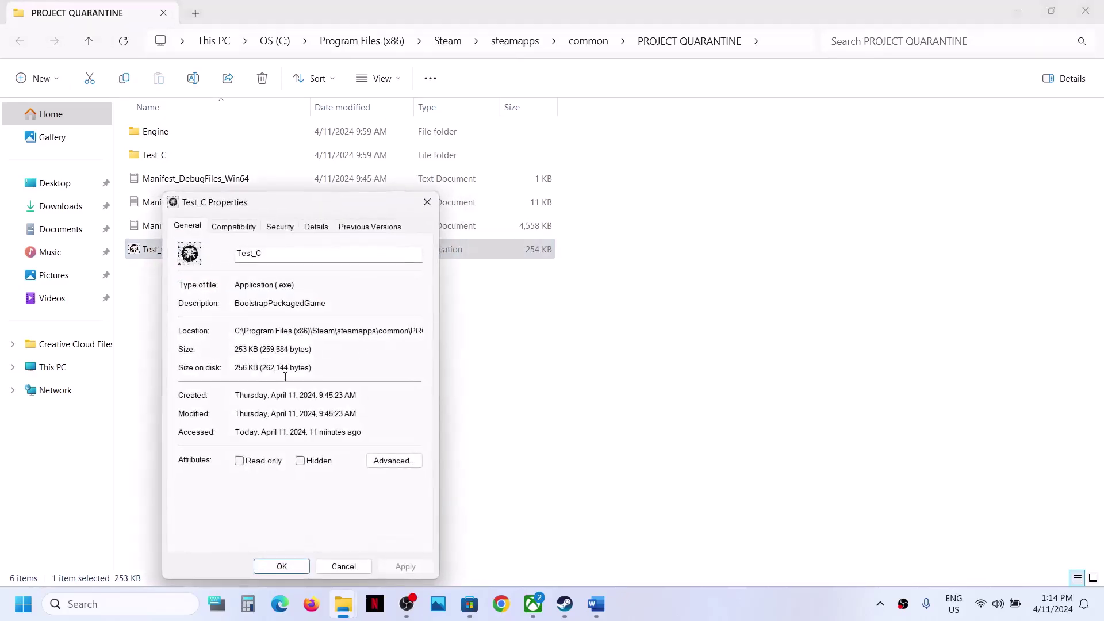
{"action": "left_click", "coordinate": [236, 227]}
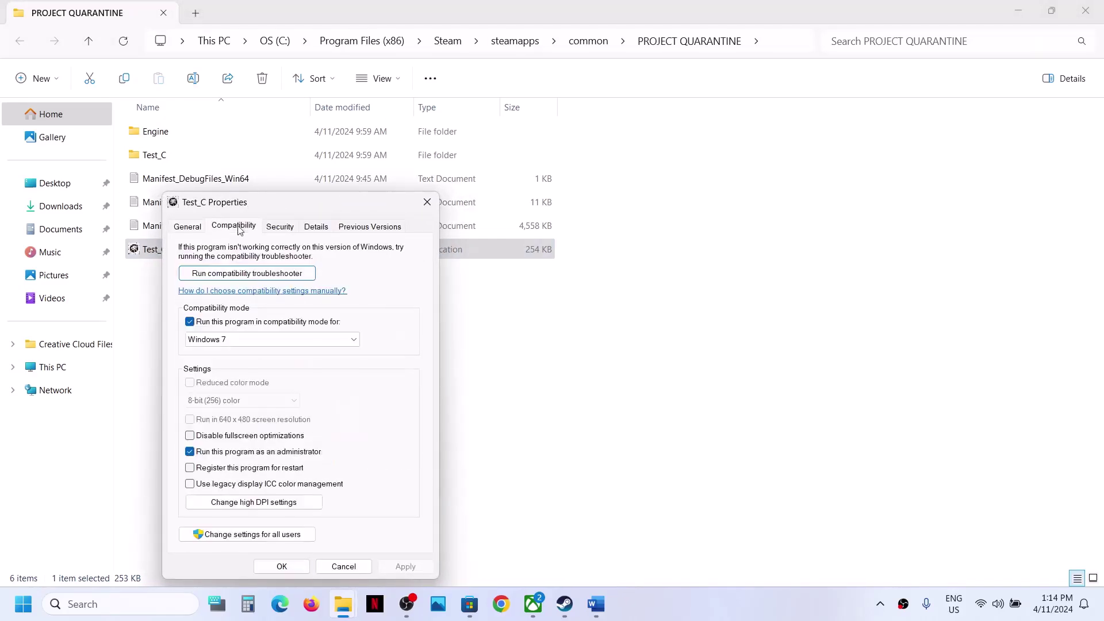
{"action": "left_click", "coordinate": [190, 436]}
{"action": "left_click", "coordinate": [404, 566]}
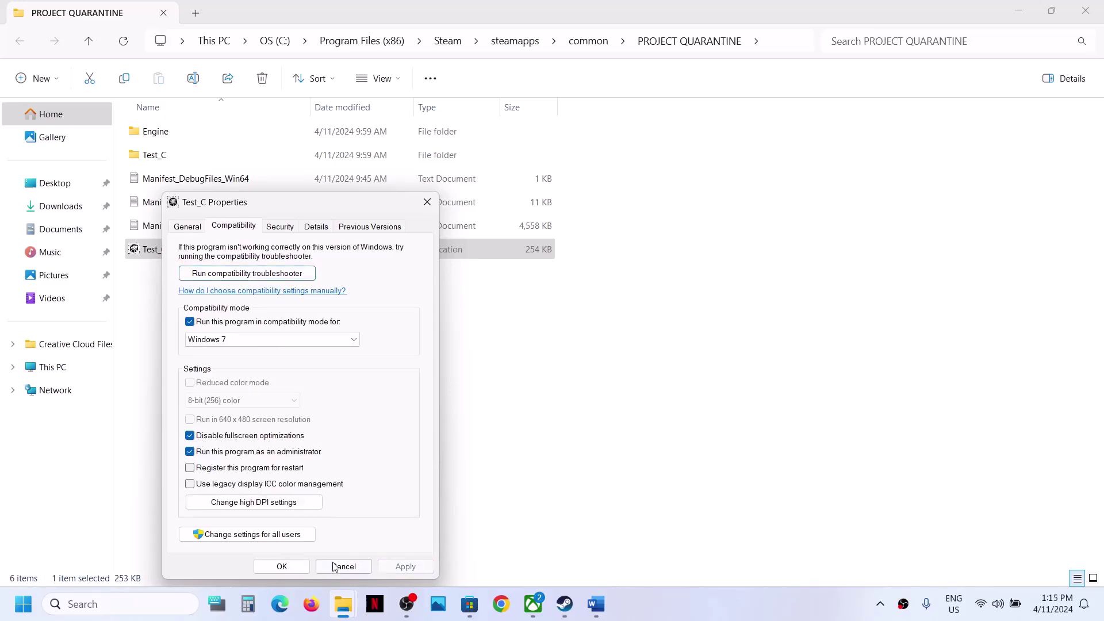
{"action": "left_click", "coordinate": [282, 566]}
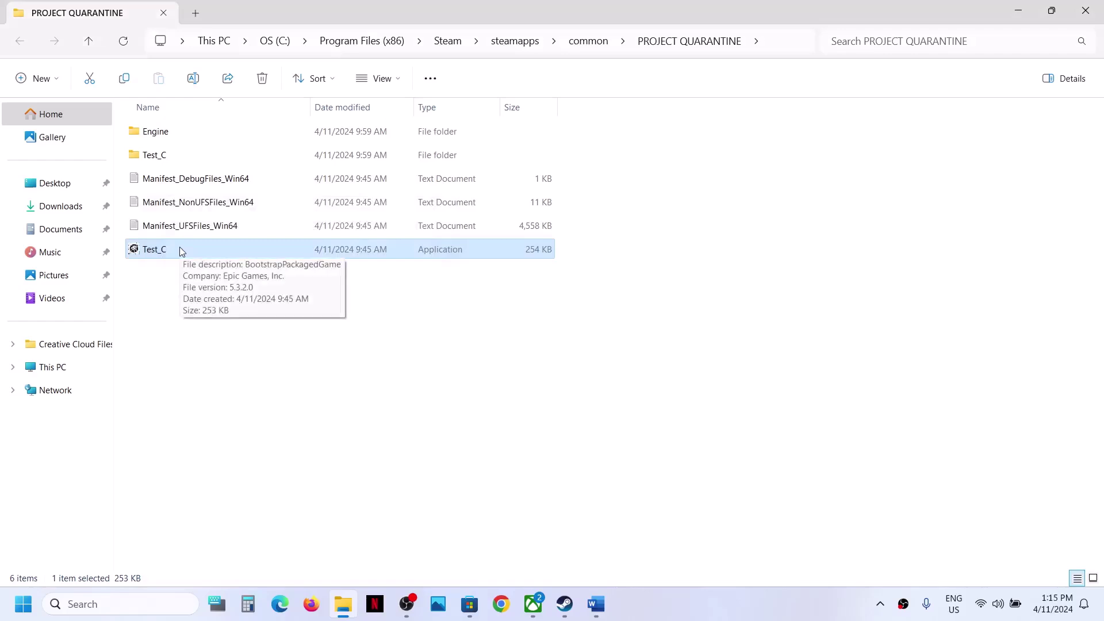
- Open the Win64 folder inside the Binaries folder of the Test_C folder
{"action": "left_click", "coordinate": [165, 159]}
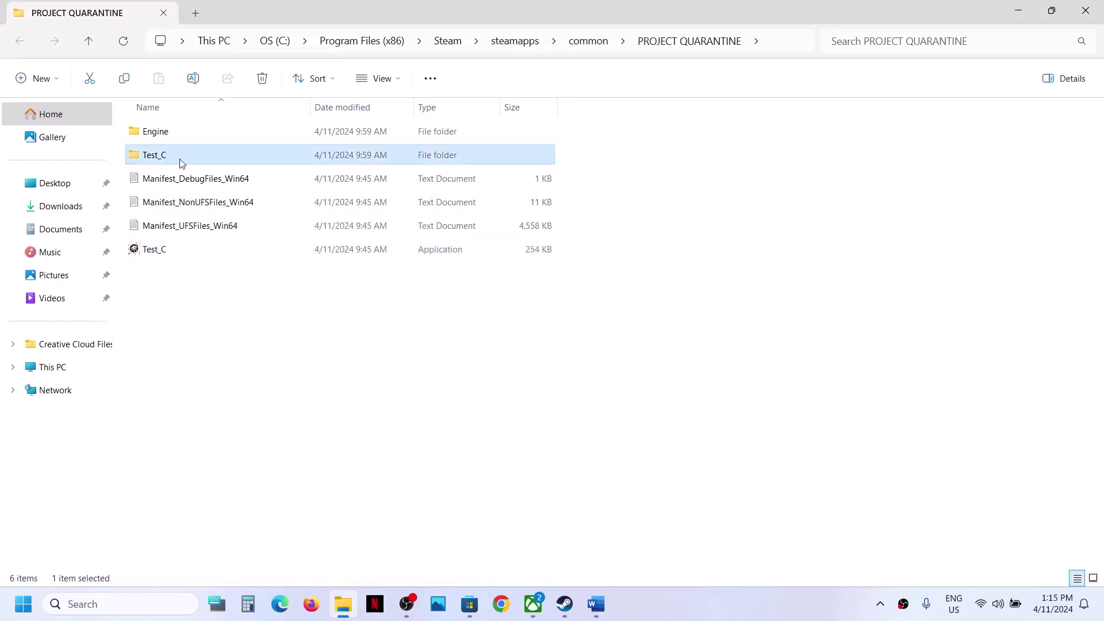
{"action": "double_click", "coordinate": [179, 162]}
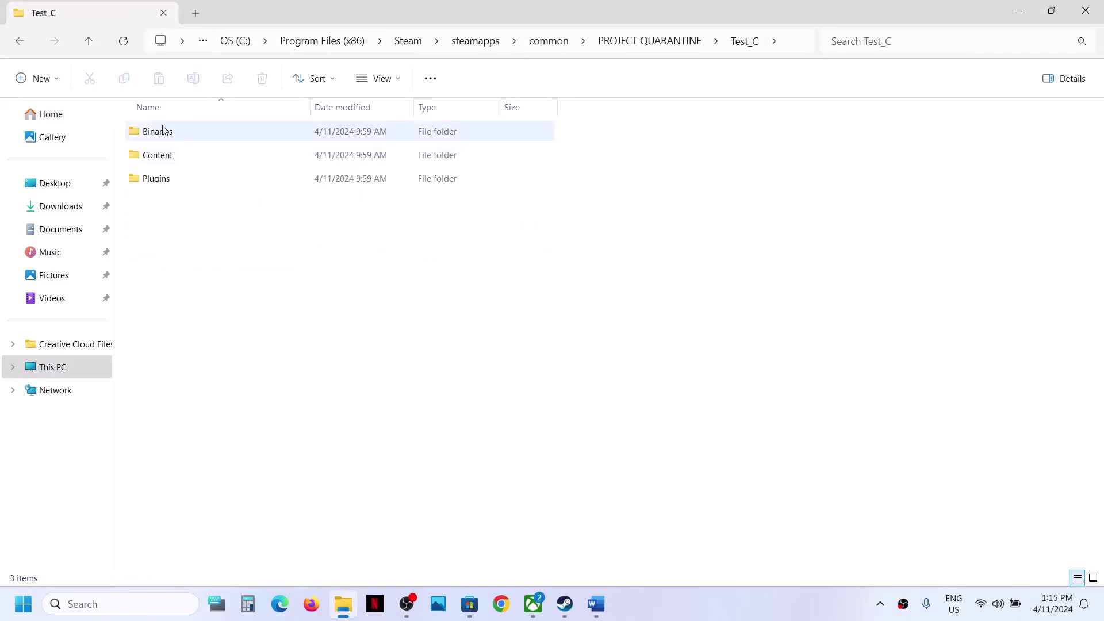
{"action": "double_click", "coordinate": [161, 131]}
{"action": "double_click", "coordinate": [176, 137]}
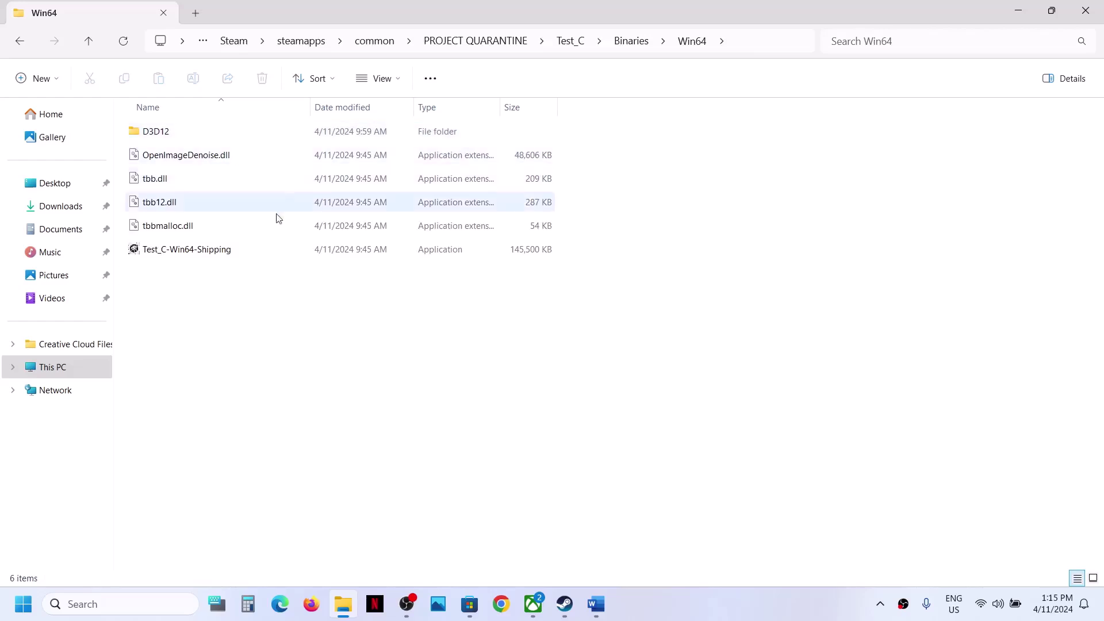
- Set the Test_C-Win64-Shipping application to run as an administrator and save its properties
{"action": "left_click", "coordinate": [185, 250]}
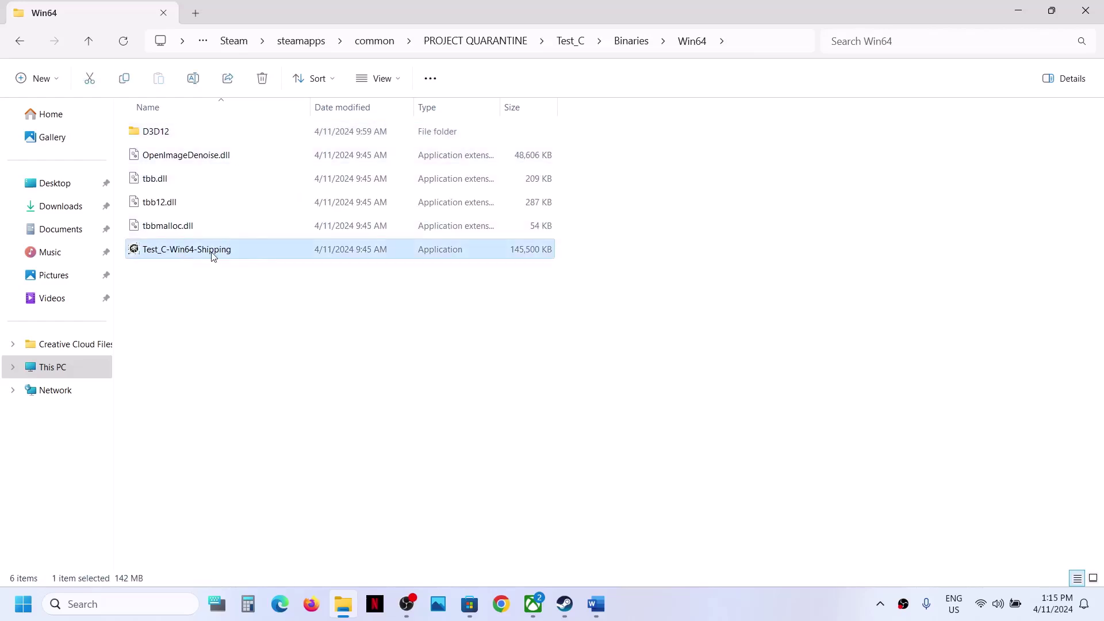
{"action": "right_click", "coordinate": [213, 256]}
{"action": "left_click", "coordinate": [300, 380]}
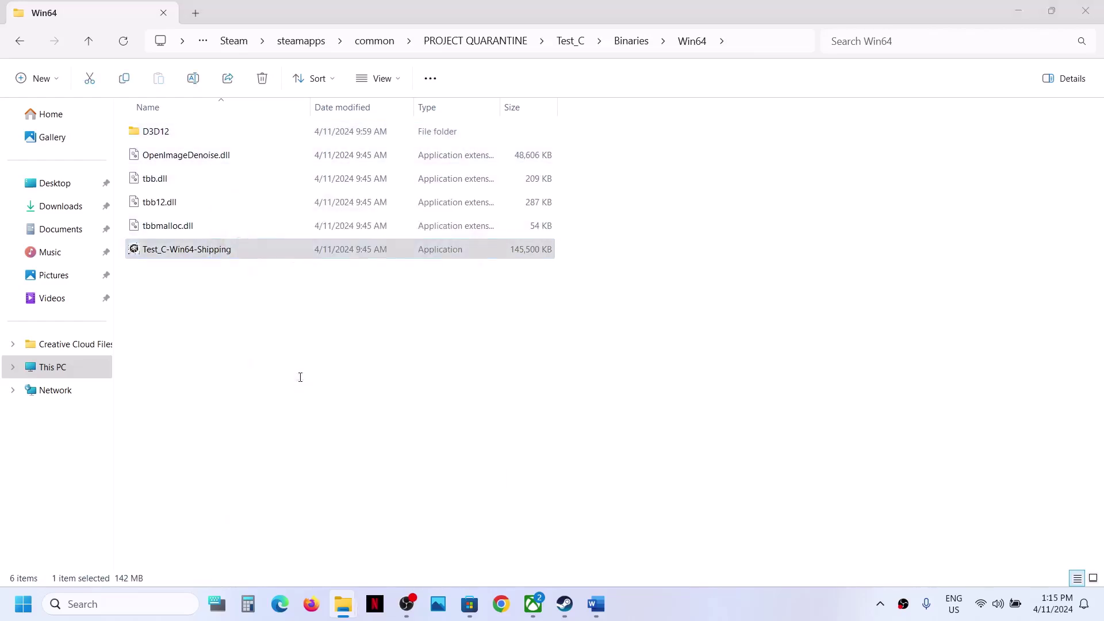
{"action": "left_click", "coordinate": [287, 227]}
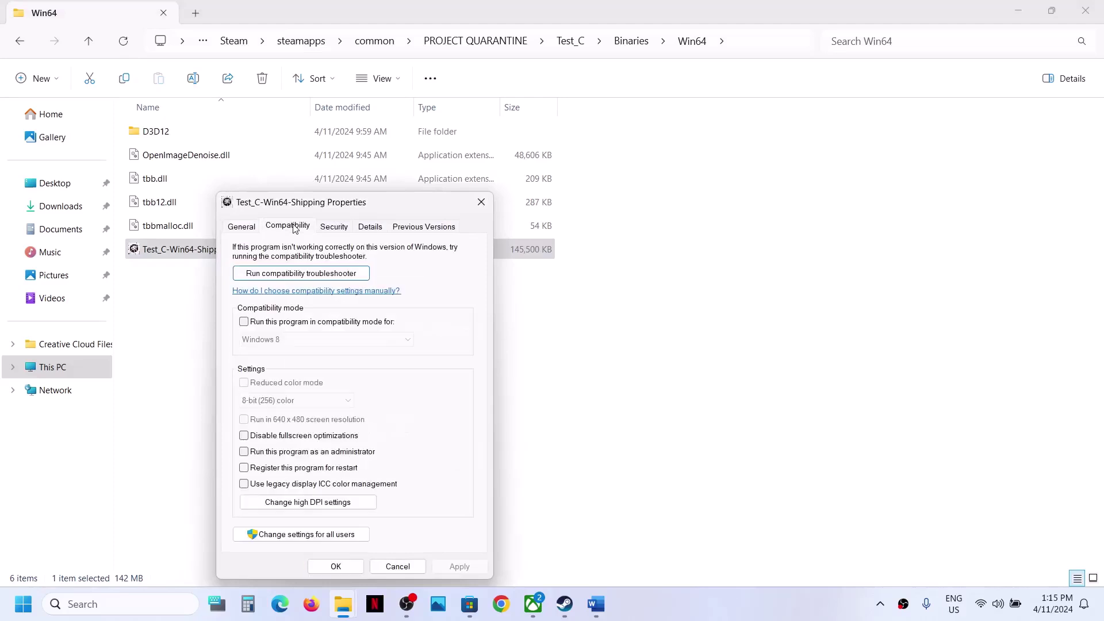
{"action": "left_click", "coordinate": [244, 452]}
{"action": "left_click", "coordinate": [459, 567]}
{"action": "left_click", "coordinate": [336, 566]}
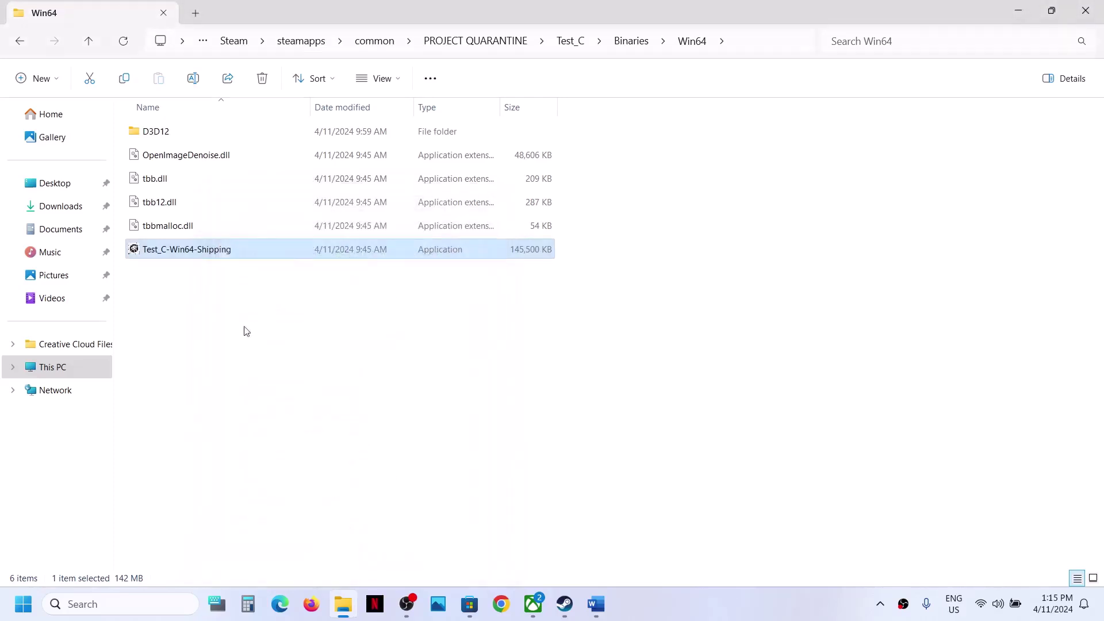
- Enable and apply compatibility mode for Windows 8 on the Test_C-Win64-Shipping application
{"action": "right_click", "coordinate": [217, 255]}
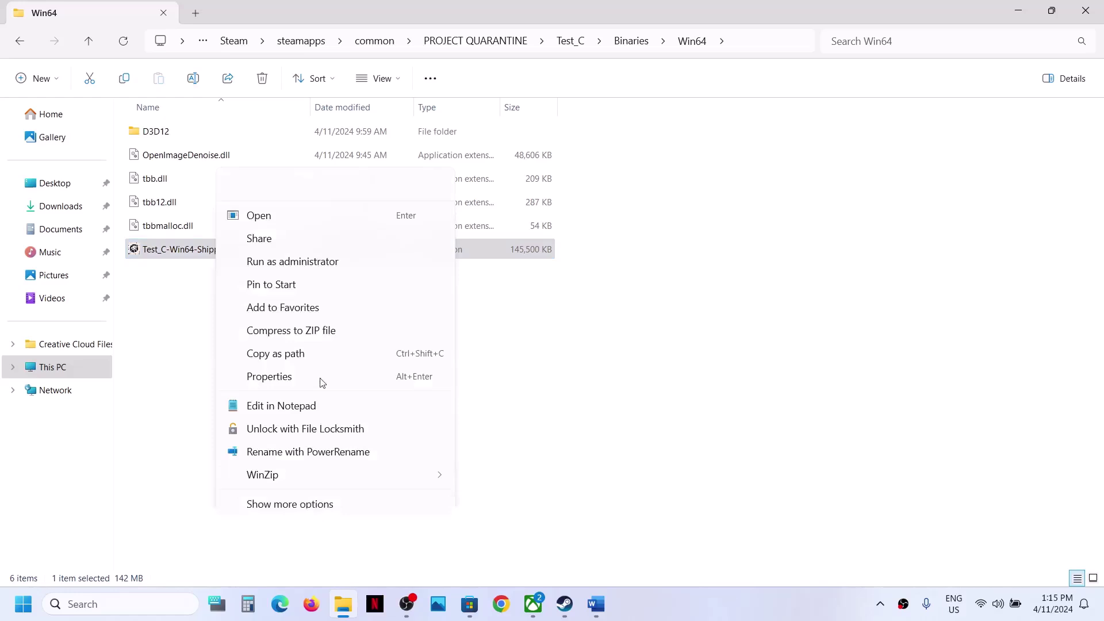
{"action": "left_click", "coordinate": [282, 375]}
{"action": "left_click", "coordinate": [292, 227]}
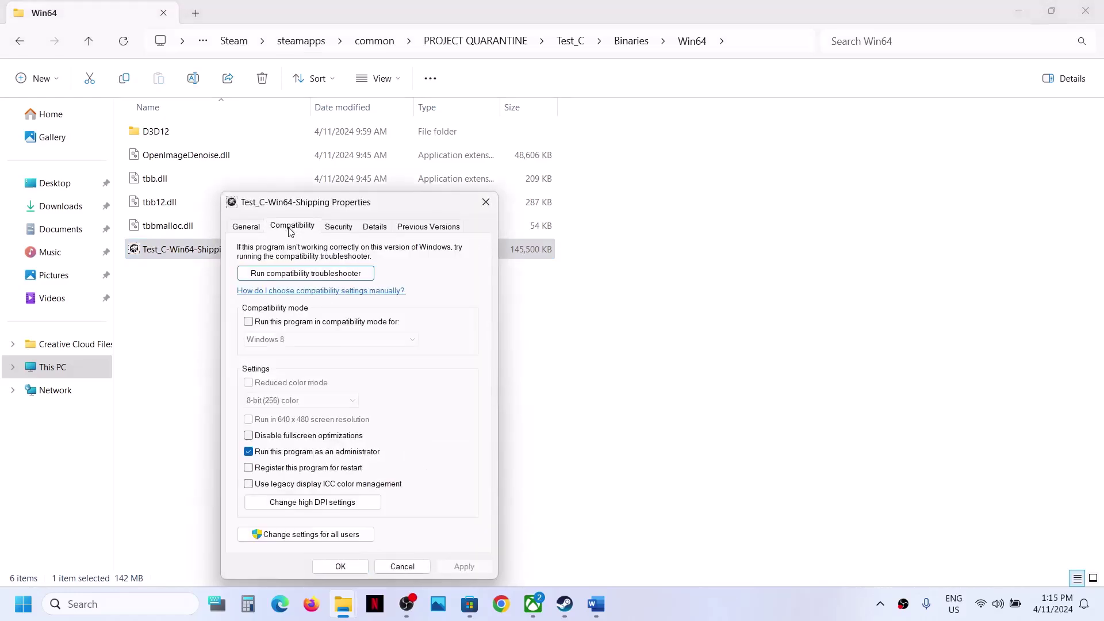
{"action": "left_click", "coordinate": [248, 323]}
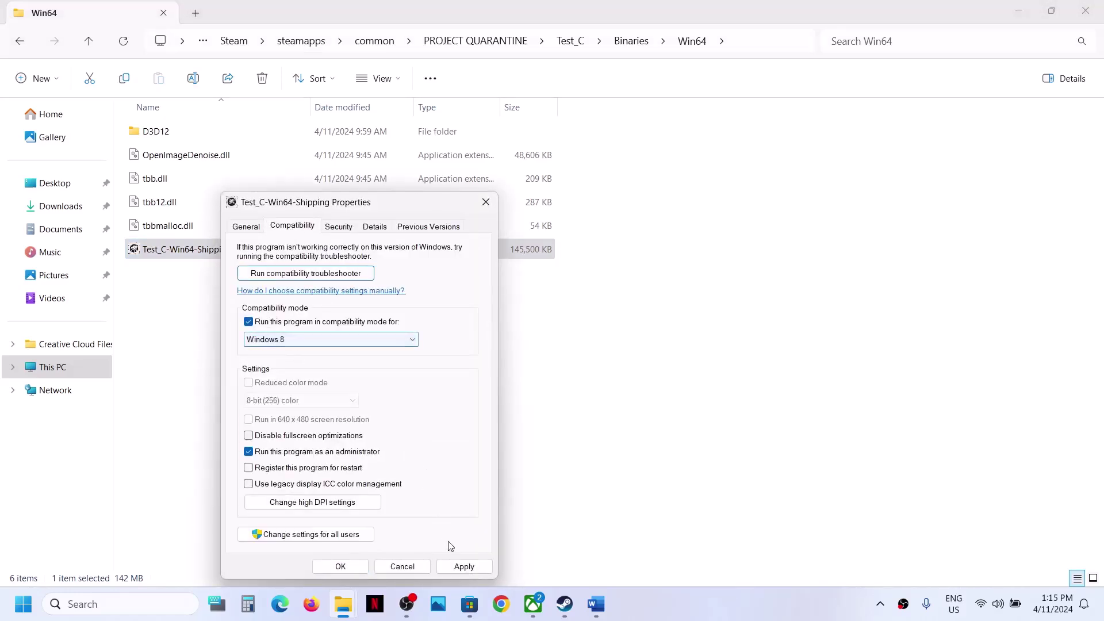
{"action": "left_click", "coordinate": [459, 565]}
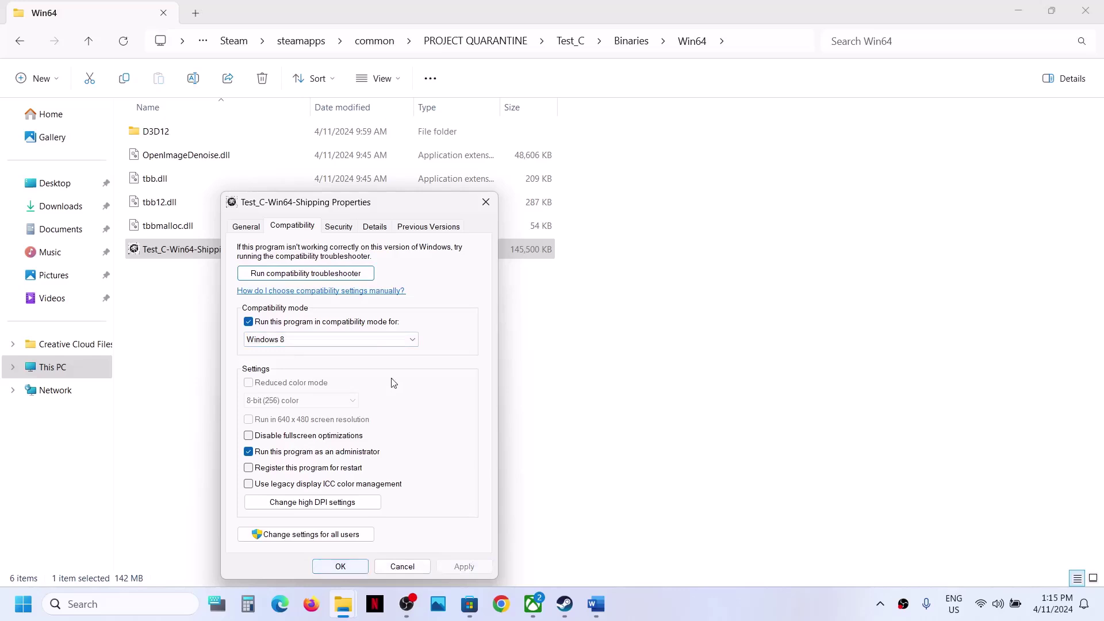
- Set compatibility mode to Windows 7, disable fullscreen optimizations for the Test_C-Win64-Shipping application, and save its properties
{"action": "left_click", "coordinate": [348, 340]}
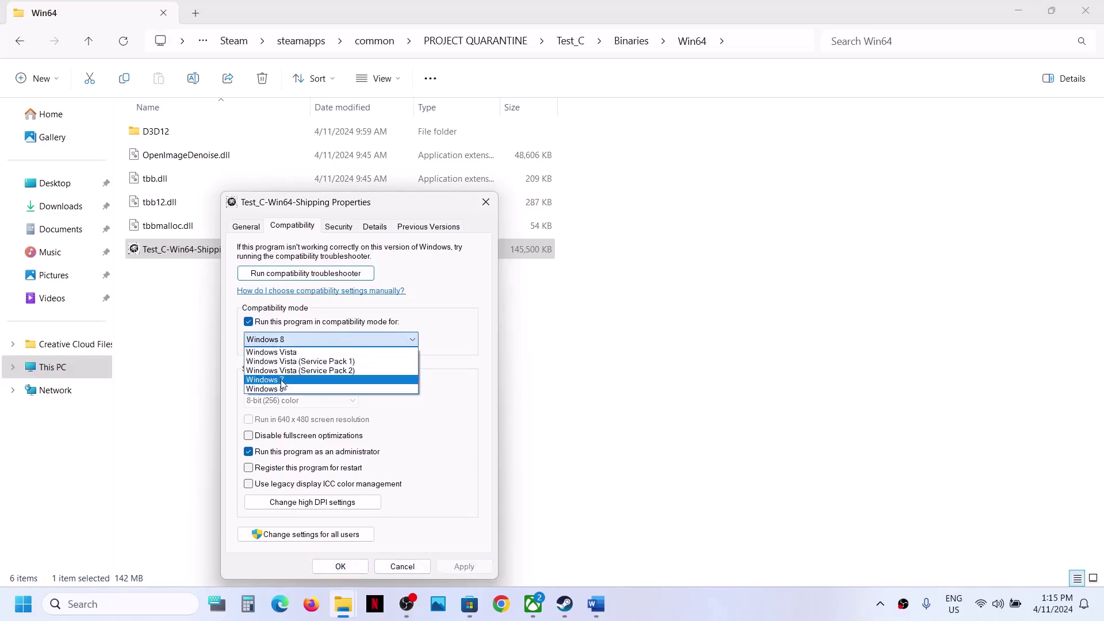
{"action": "left_click", "coordinate": [287, 379]}
{"action": "left_click", "coordinate": [462, 567]}
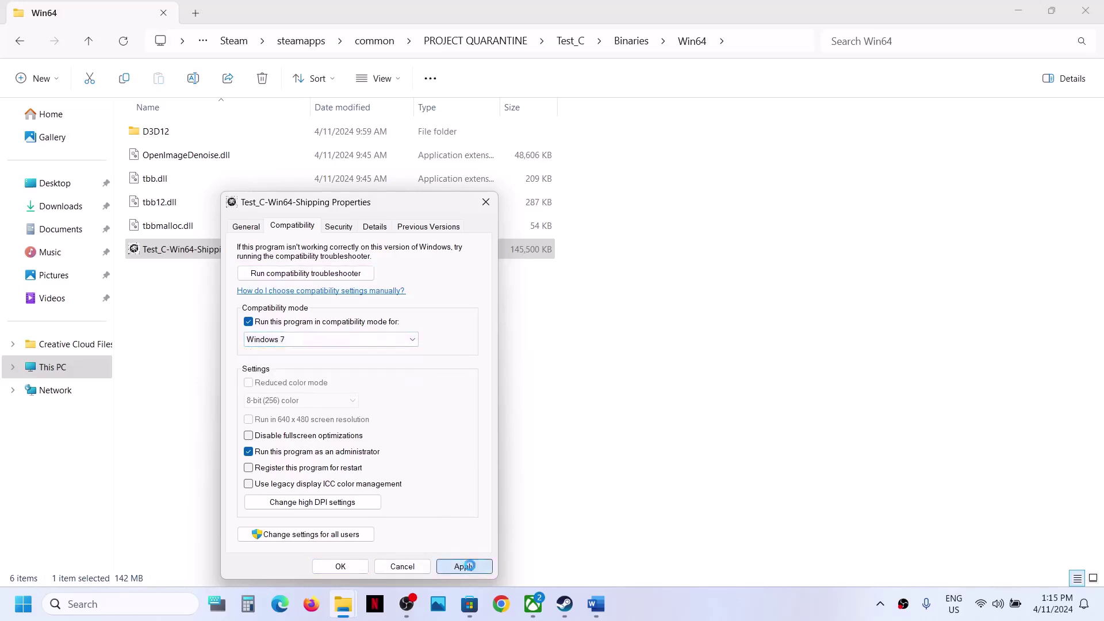
{"action": "left_click", "coordinate": [249, 438]}
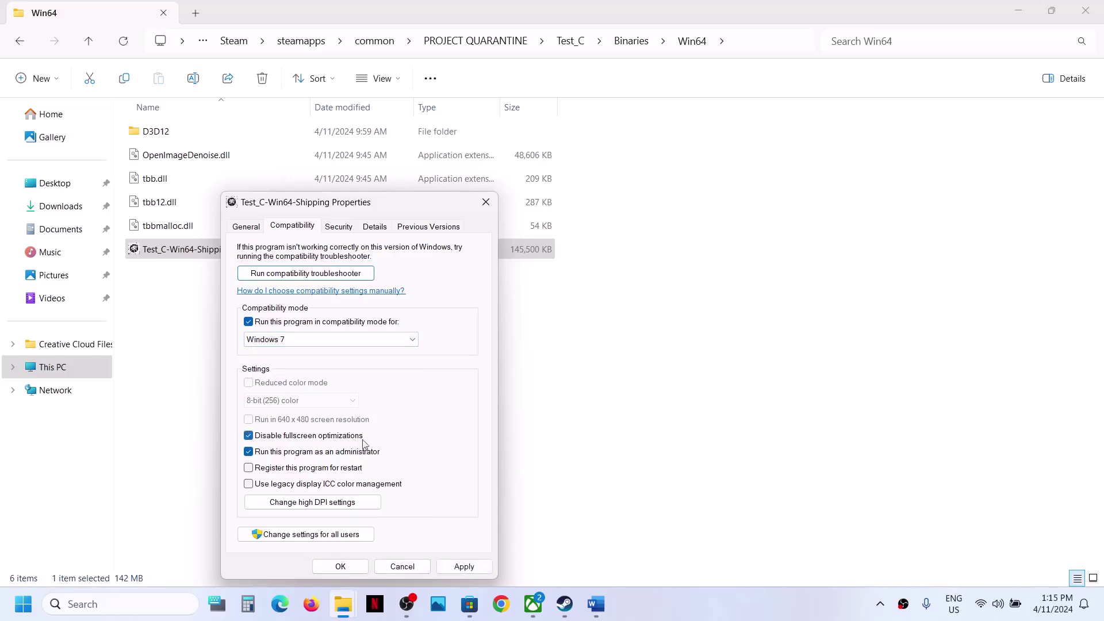
{"action": "left_click", "coordinate": [463, 566]}
{"action": "left_click", "coordinate": [341, 566]}
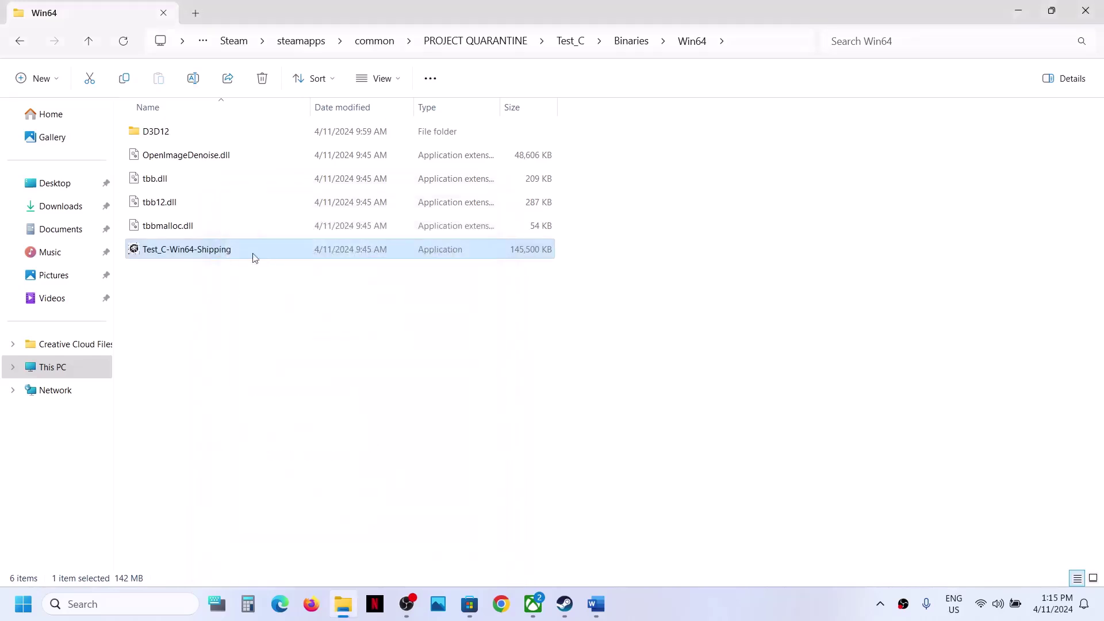
- Clear the compatibility mode, fullscreen optimization and run-as-administrator options for the Test_C-Win64-Shipping application and save its properties
{"action": "right_click", "coordinate": [222, 252]}
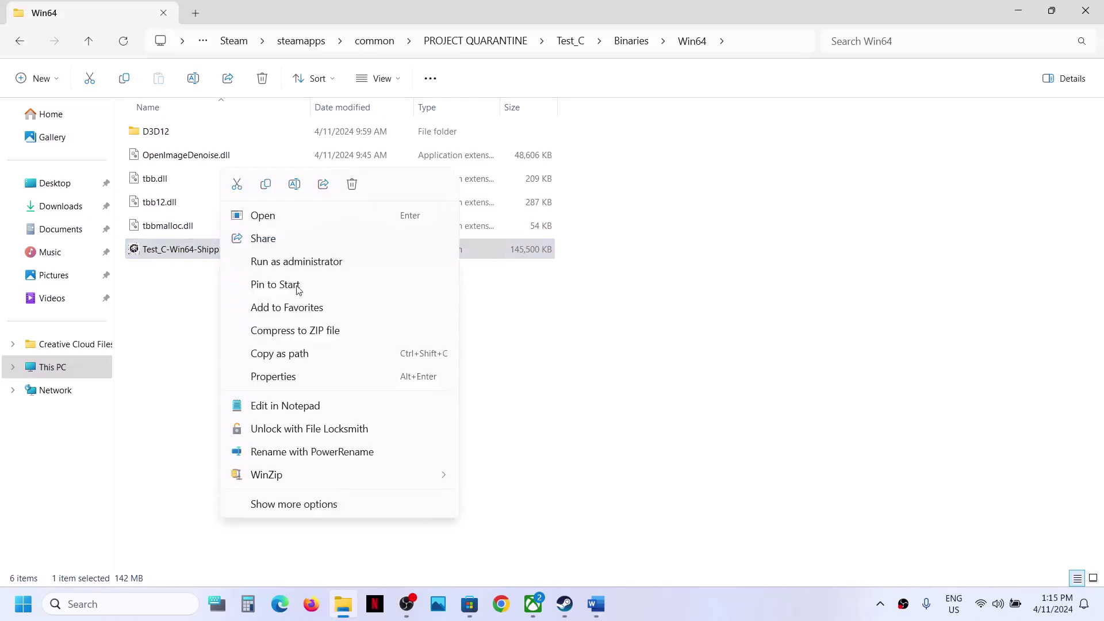
{"action": "left_click", "coordinate": [276, 377]}
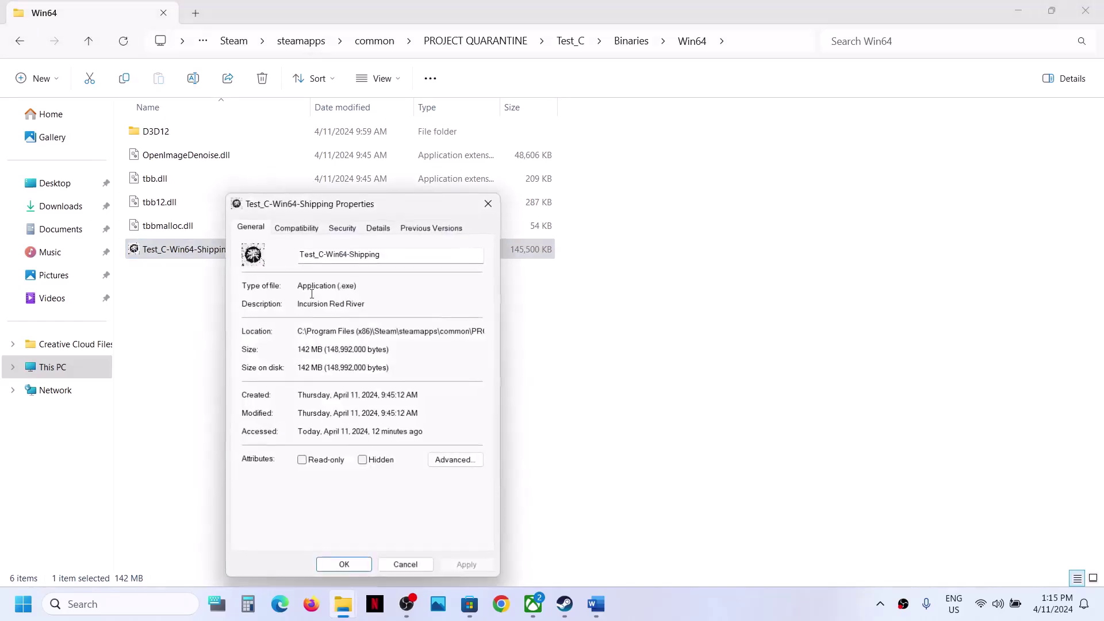
{"action": "left_click", "coordinate": [296, 225]}
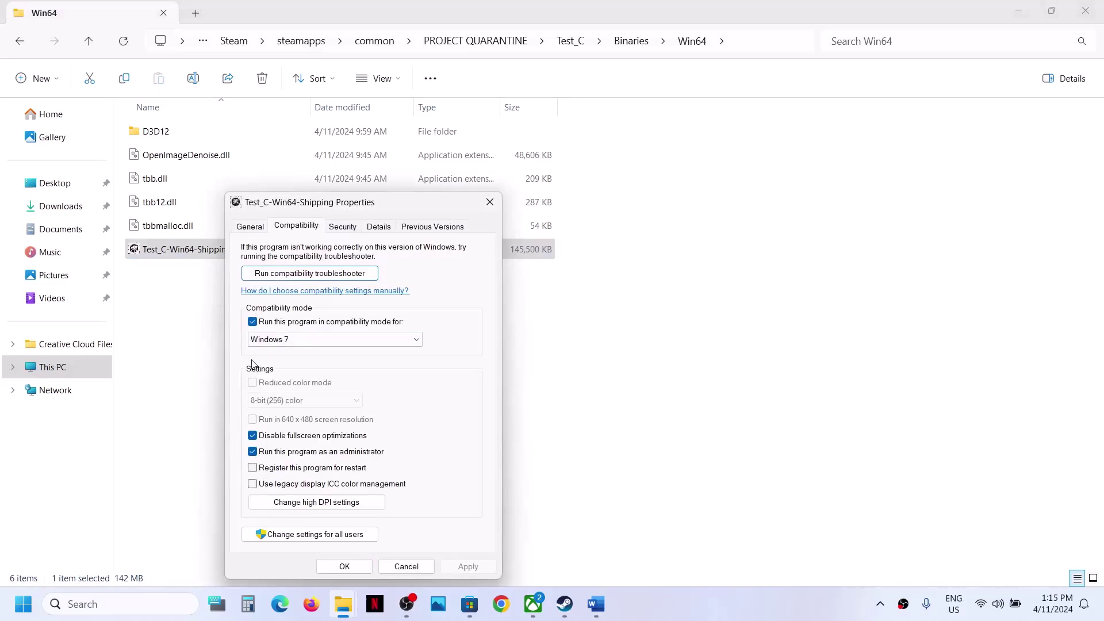
{"action": "left_click", "coordinate": [253, 321]}
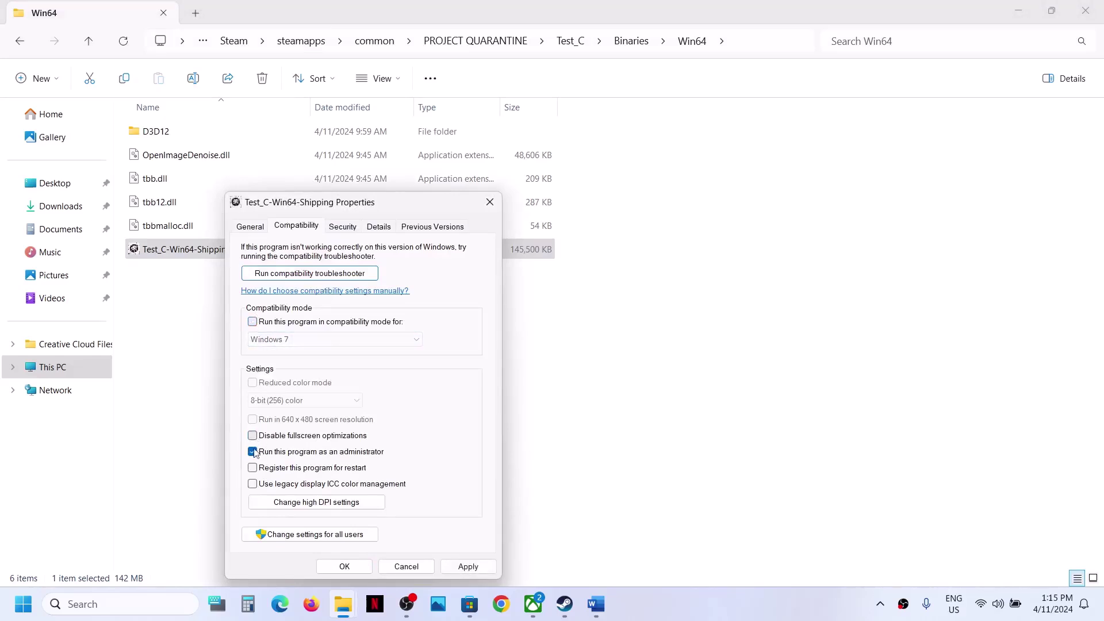
{"action": "left_click", "coordinate": [252, 452]}
{"action": "left_click", "coordinate": [462, 565]}
{"action": "left_click", "coordinate": [345, 566]}
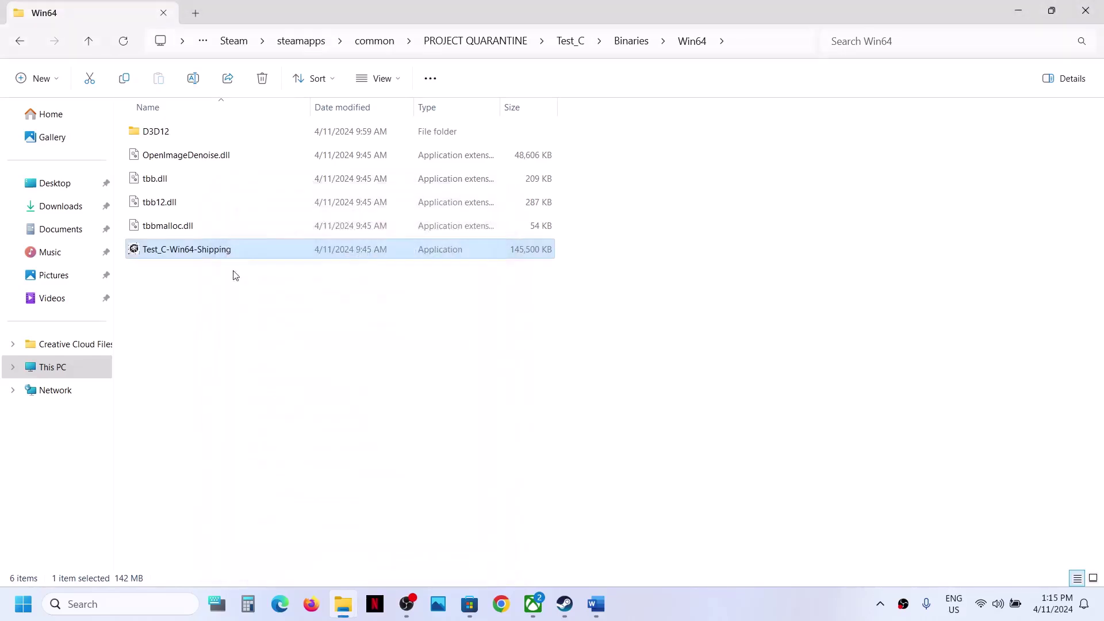
- Go back up to the PROJECT QUARANTINE folder
{"action": "left_click", "coordinate": [91, 44]}
{"action": "left_click", "coordinate": [91, 43]}
{"action": "left_click", "coordinate": [91, 44]}
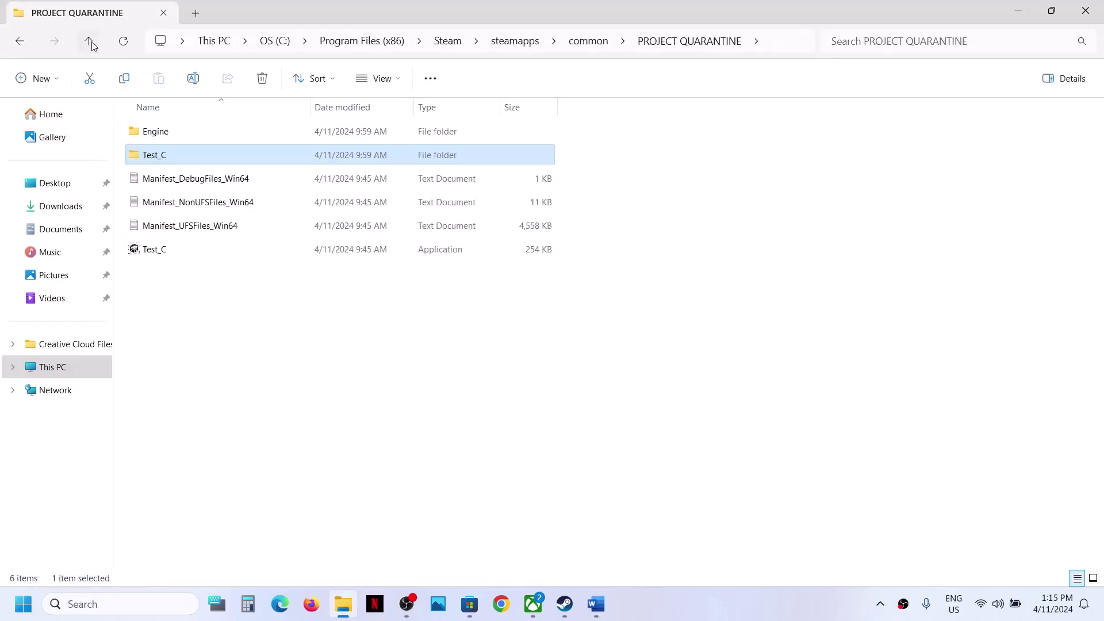
- Clear the compatibility mode, fullscreen optimization and run-as-administrator options for the Test_C application and save its properties
{"action": "left_click", "coordinate": [155, 234]}
{"action": "right_click", "coordinate": [163, 251]}
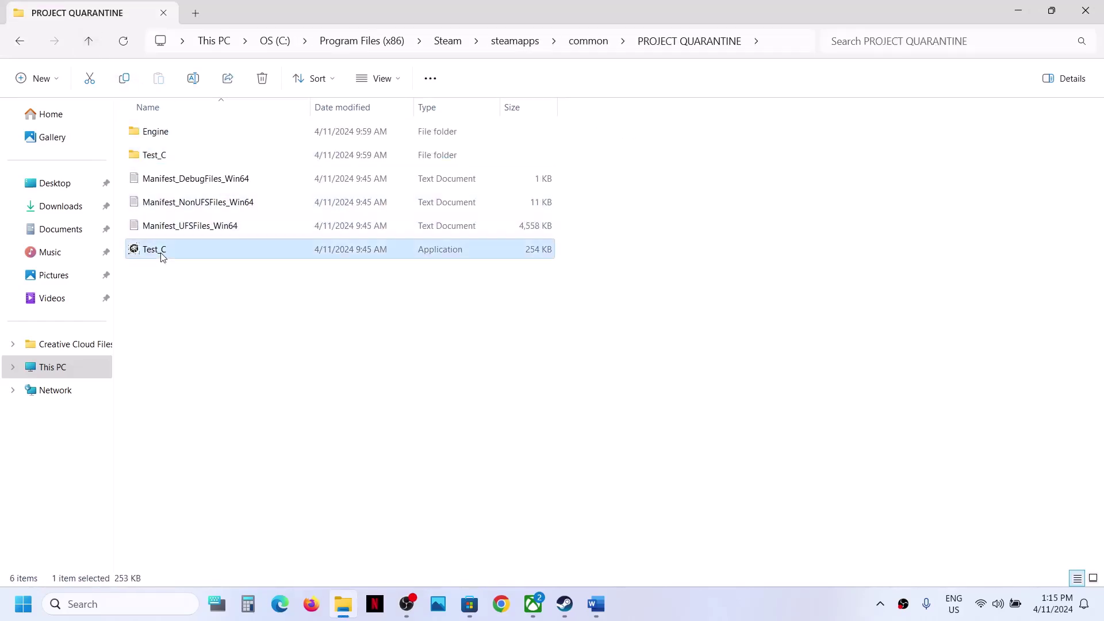
{"action": "left_click", "coordinate": [217, 377]}
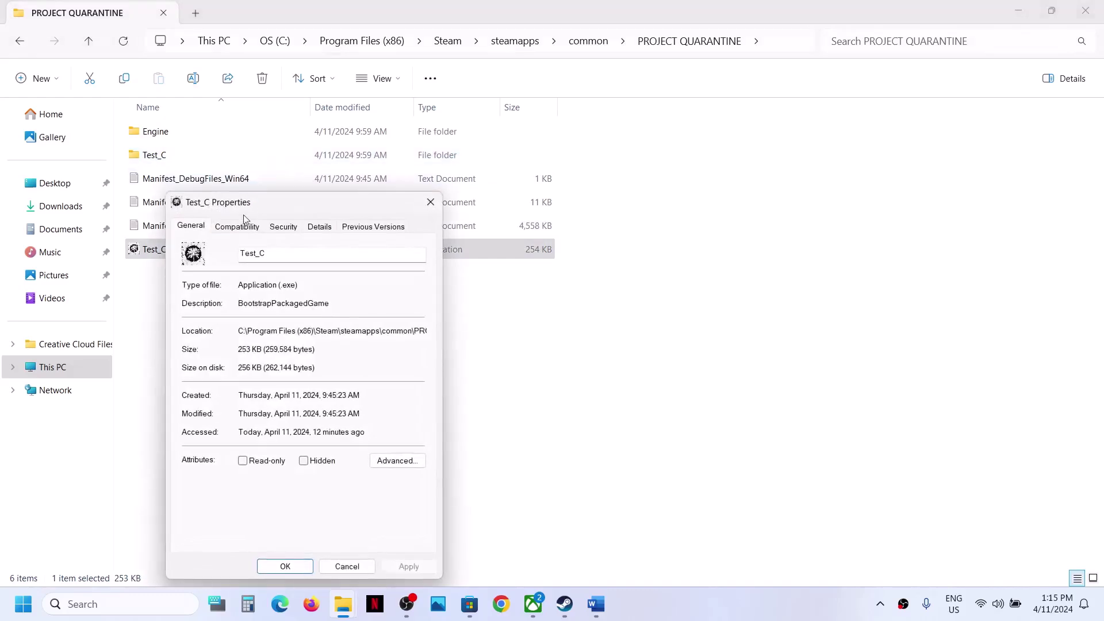
{"action": "left_click", "coordinate": [241, 225]}
{"action": "left_click", "coordinate": [193, 322]}
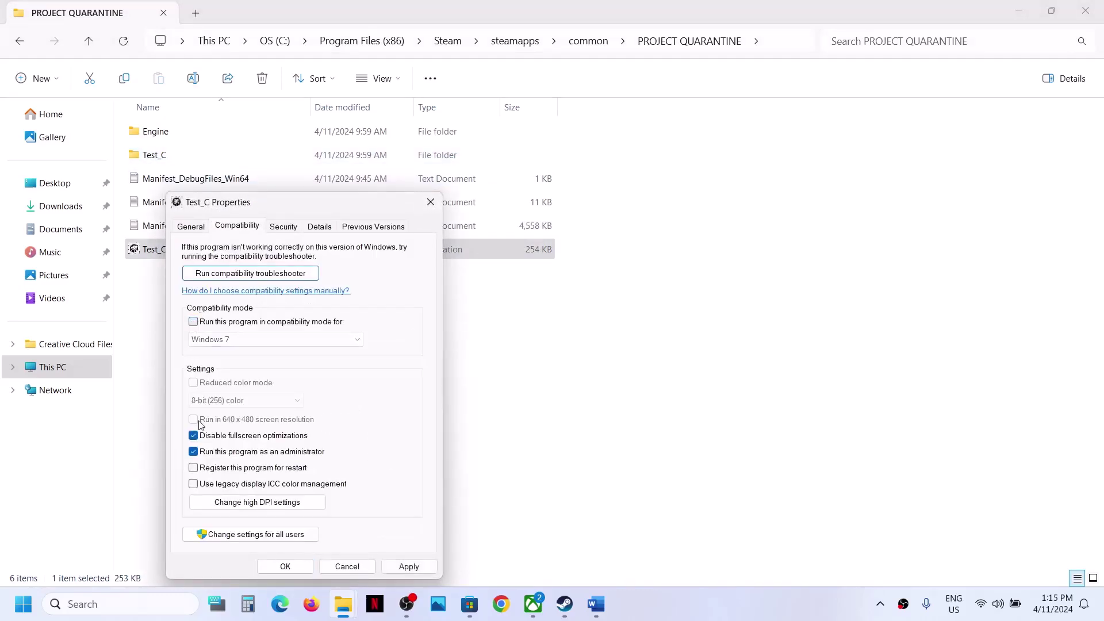
{"action": "left_click", "coordinate": [193, 436]}
{"action": "left_click", "coordinate": [193, 452]}
{"action": "left_click", "coordinate": [410, 566]}
{"action": "left_click", "coordinate": [305, 566]}
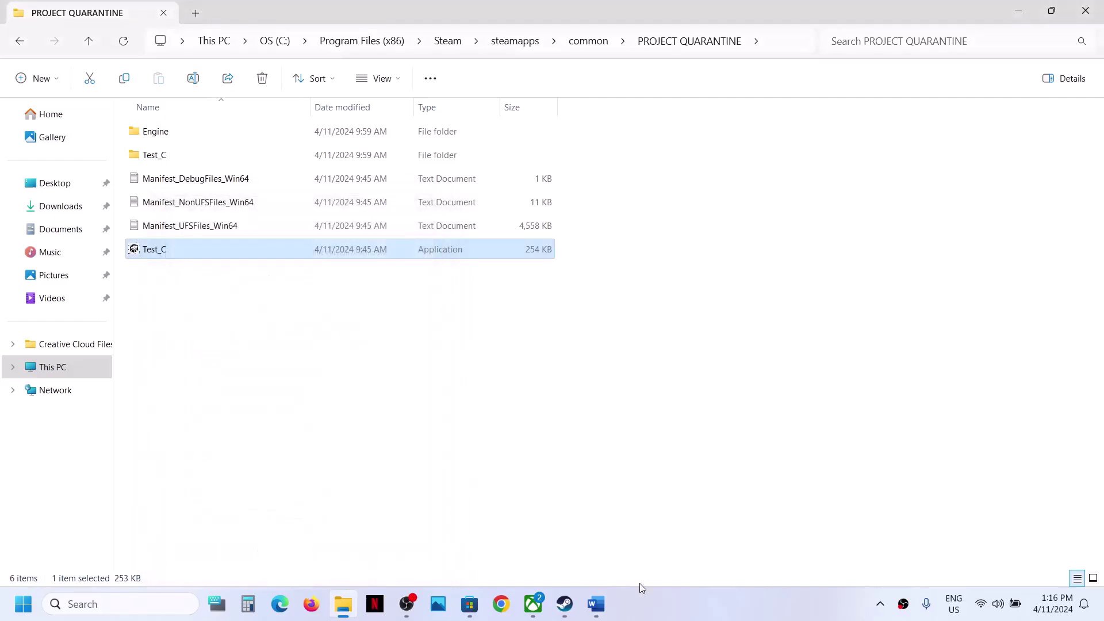
- Switch to the Word document and highlight the -d3d11 launch option suggestion in Step 3
{"action": "left_click", "coordinate": [601, 613]}
{"action": "scroll", "coordinate": [469, 352], "scroll_direction": "down", "scroll_amount": 3}
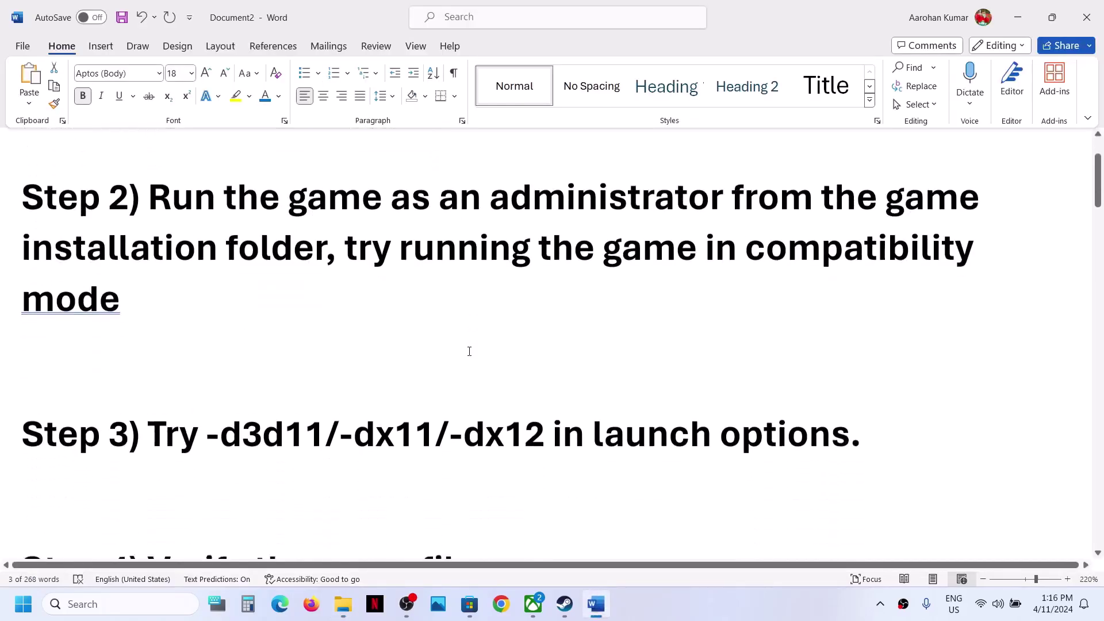
{"action": "left_click_drag", "start_coordinate": [171, 414], "coordinate": [323, 419]}
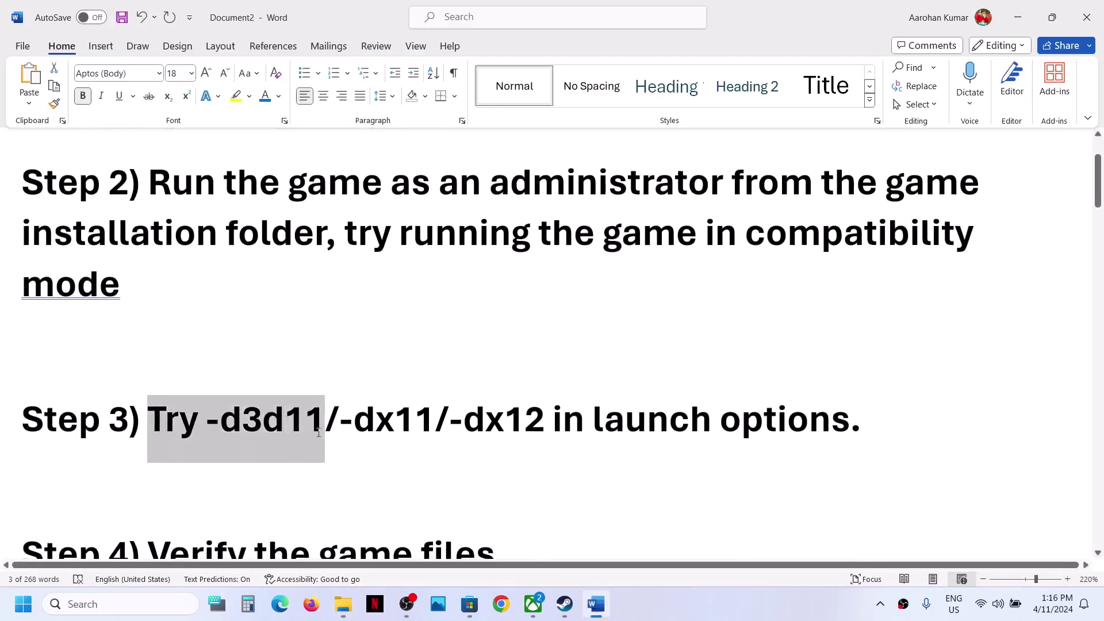
- Switch to Steam and set the launch options of Incursion Red River to -d3d11
{"action": "left_click", "coordinate": [563, 603]}
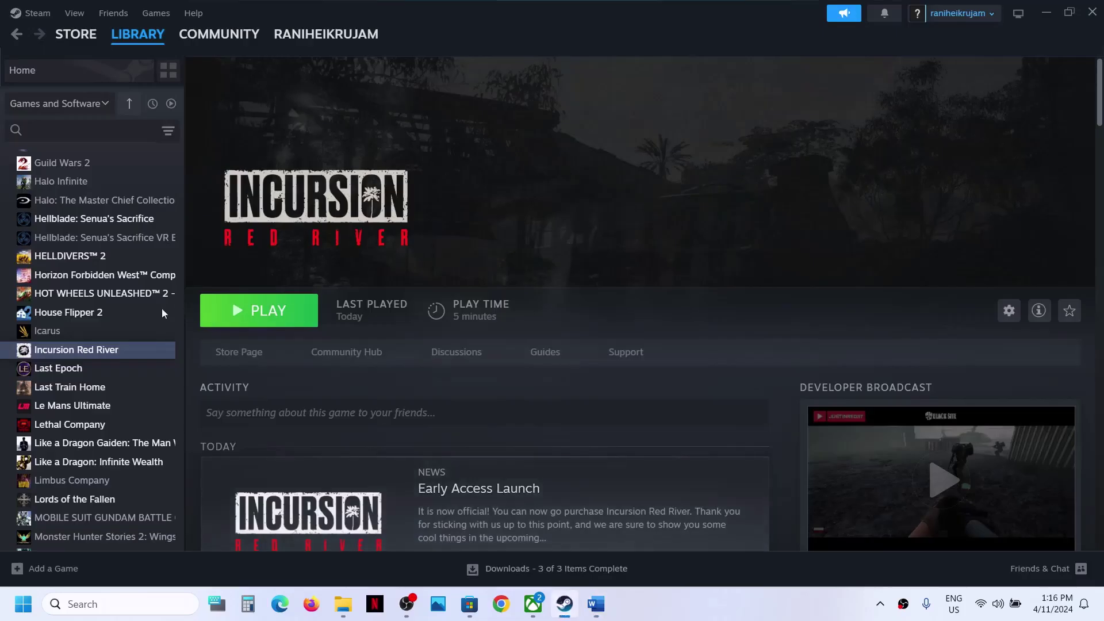
{"action": "right_click", "coordinate": [91, 350]}
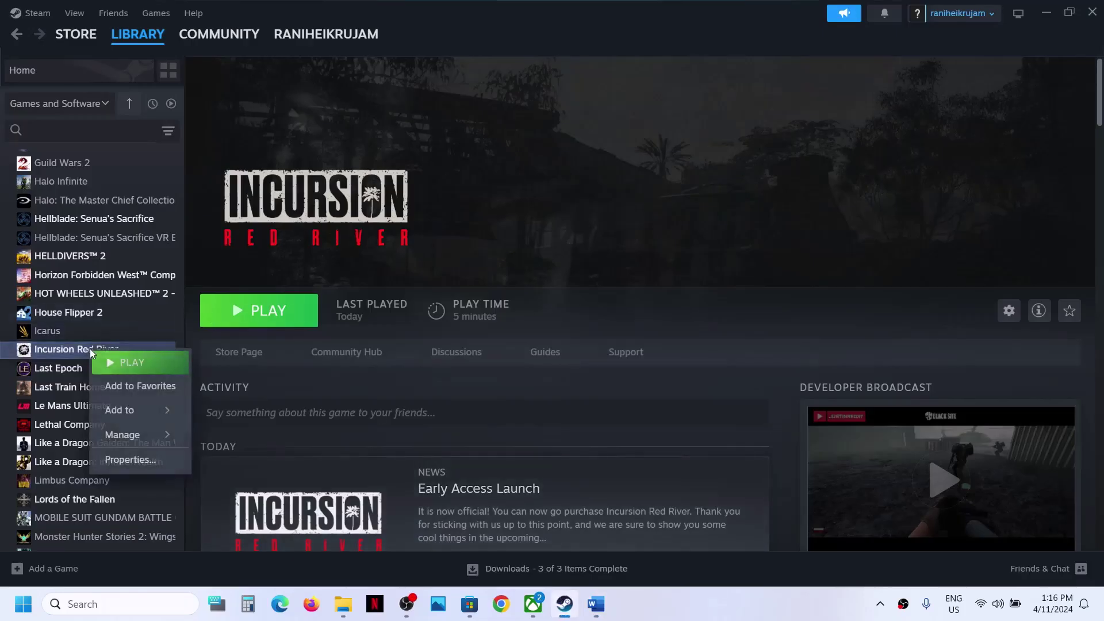
{"action": "left_click", "coordinate": [131, 460]}
{"action": "left_click", "coordinate": [457, 251]}
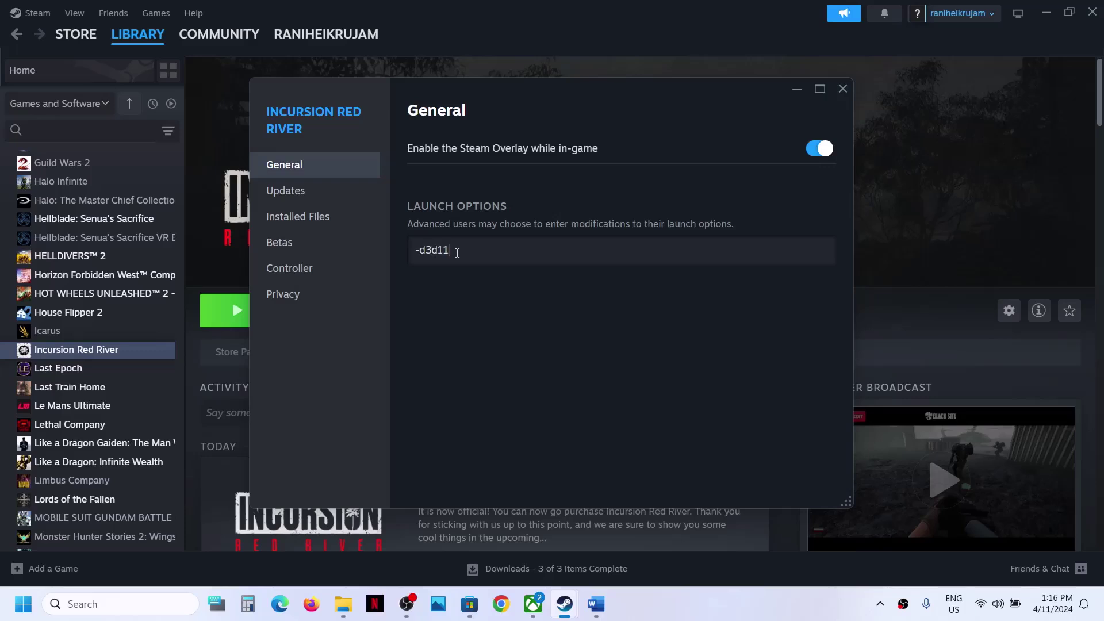
{"action": "left_click", "coordinate": [843, 88]}
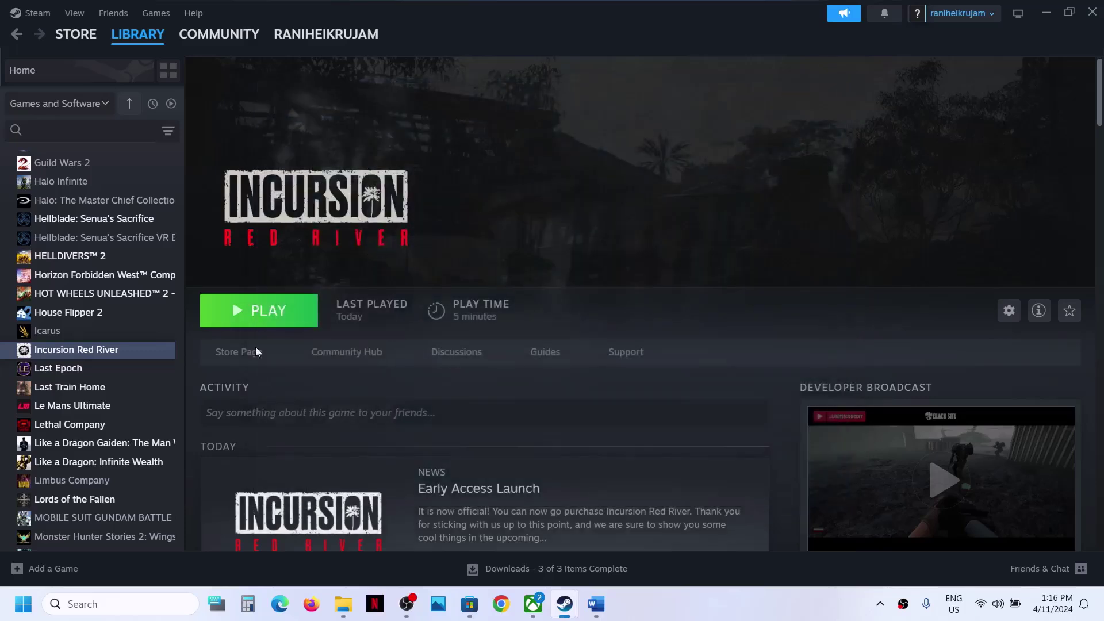
- Replace the launch options of Incursion Red River with -dx11
{"action": "right_click", "coordinate": [141, 352]}
{"action": "left_click", "coordinate": [196, 460]}
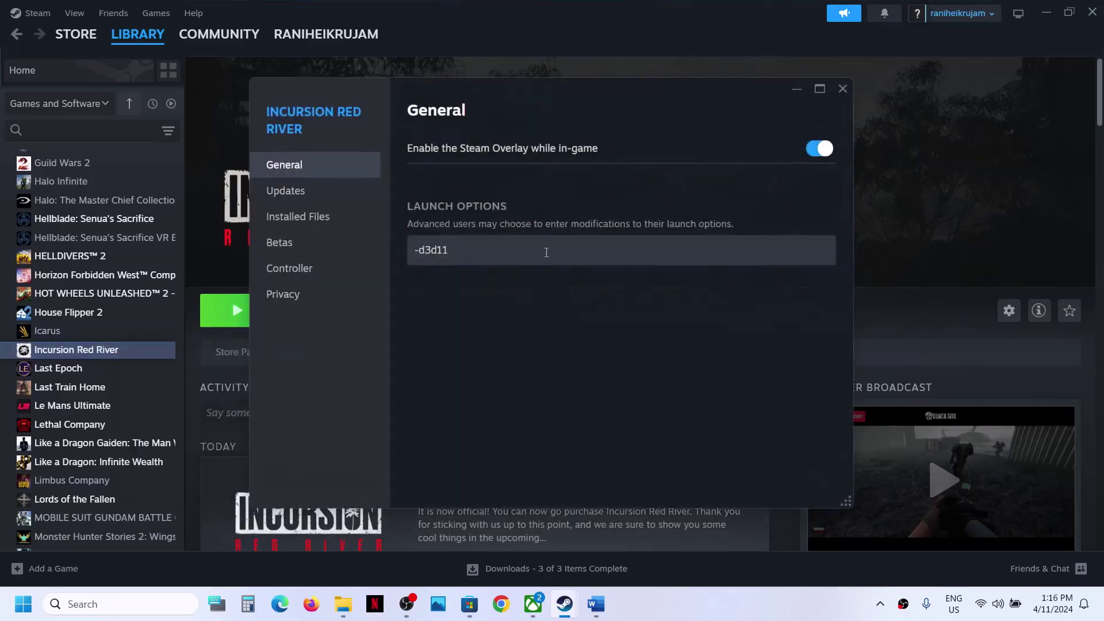
{"action": "left_click", "coordinate": [544, 249]}
{"action": "key", "text": "ctrl+a"}
{"action": "type", "text": "-"}
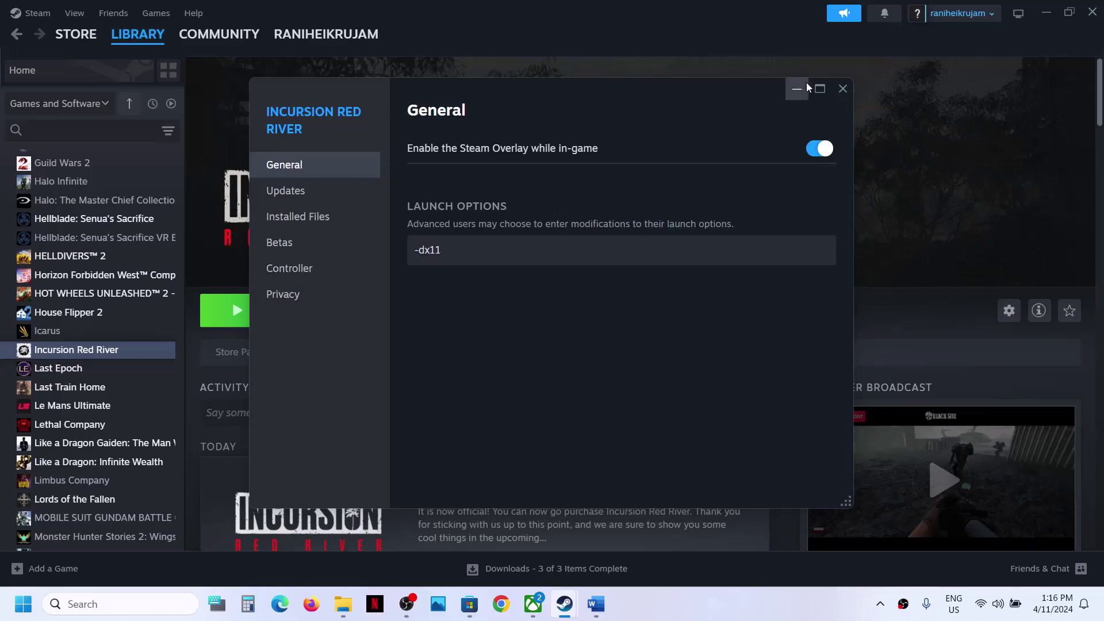
{"action": "left_click", "coordinate": [843, 89]}
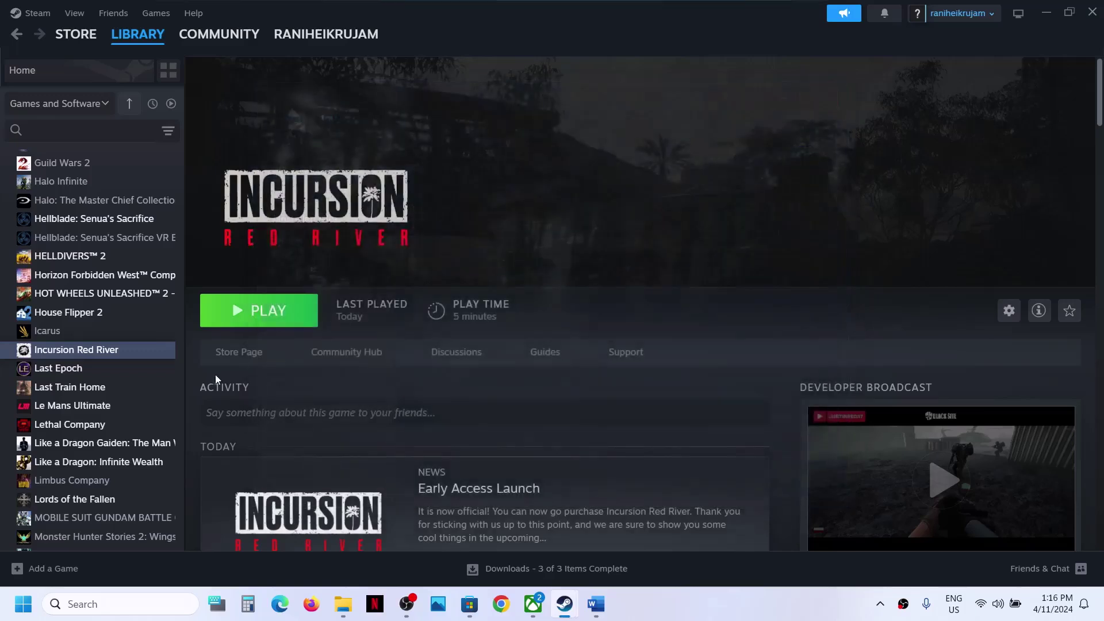
- Replace the launch options of Incursion Red River with -dx12
{"action": "right_click", "coordinate": [104, 352]}
{"action": "left_click", "coordinate": [153, 462]}
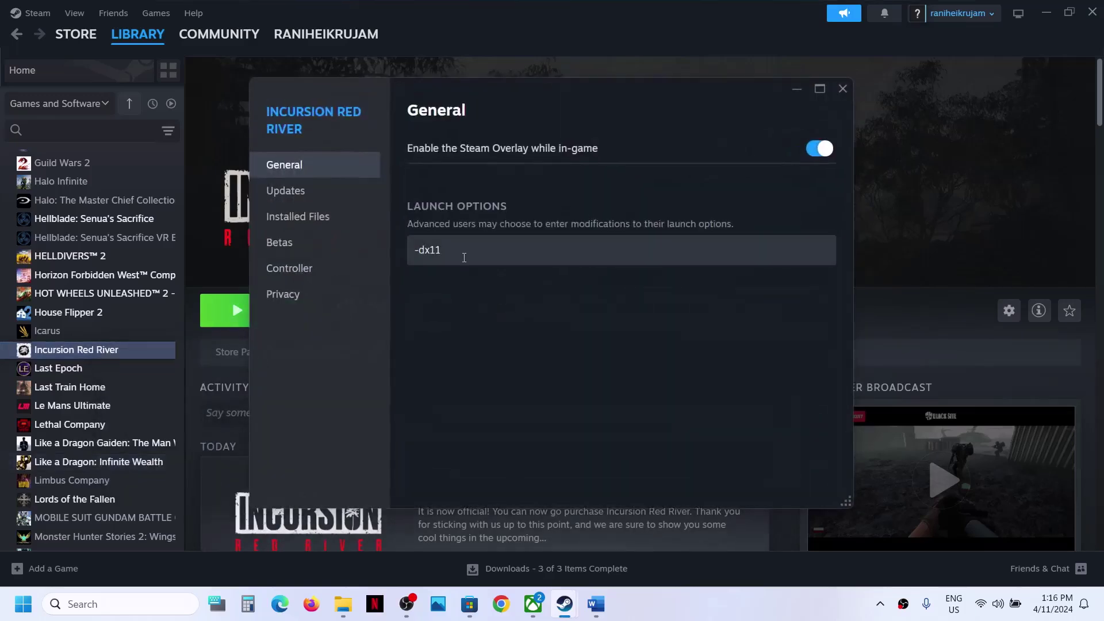
{"action": "left_click", "coordinate": [464, 256]}
{"action": "key", "text": "ctrl+a"}
{"action": "type", "text": "-d"}
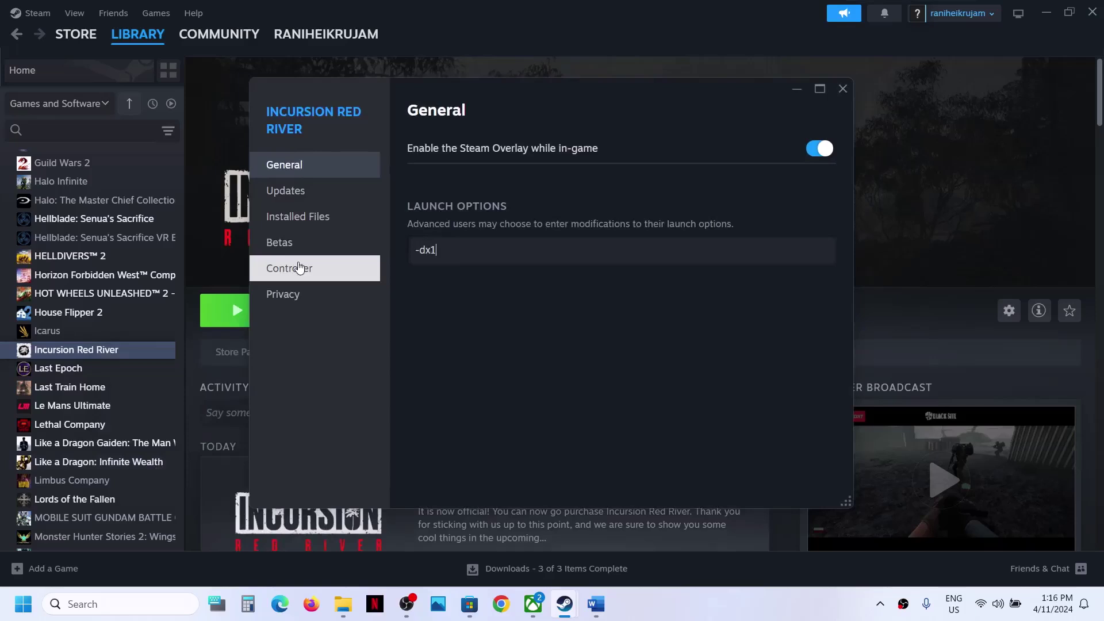
{"action": "left_click", "coordinate": [843, 88]}
- Remove all launch options from Incursion Red River and close its properties
{"action": "right_click", "coordinate": [147, 356]}
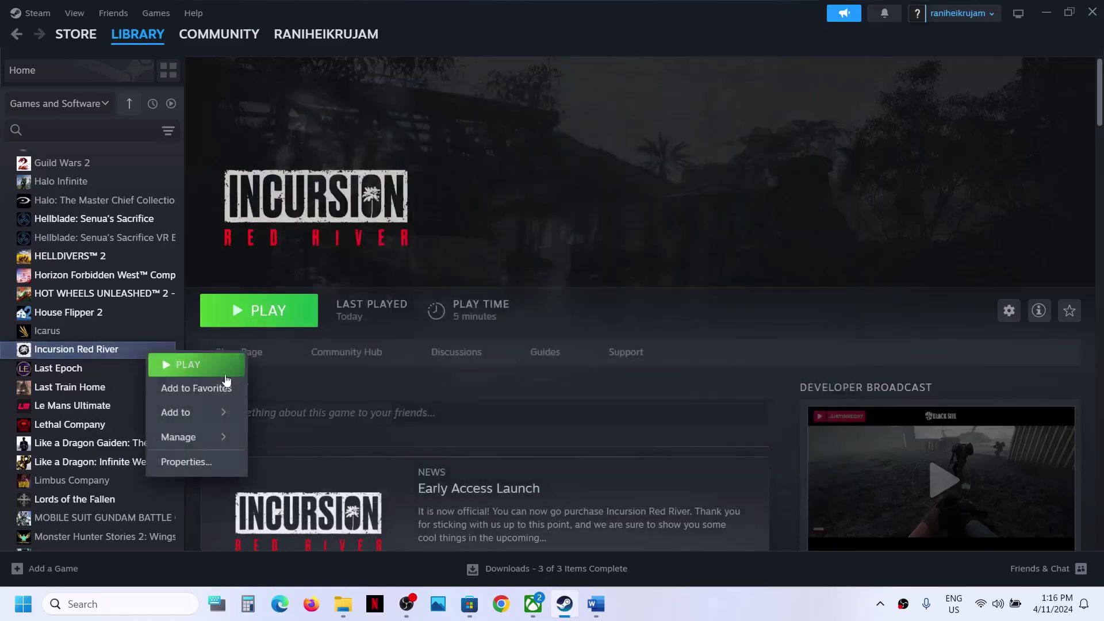
{"action": "left_click", "coordinate": [220, 460]}
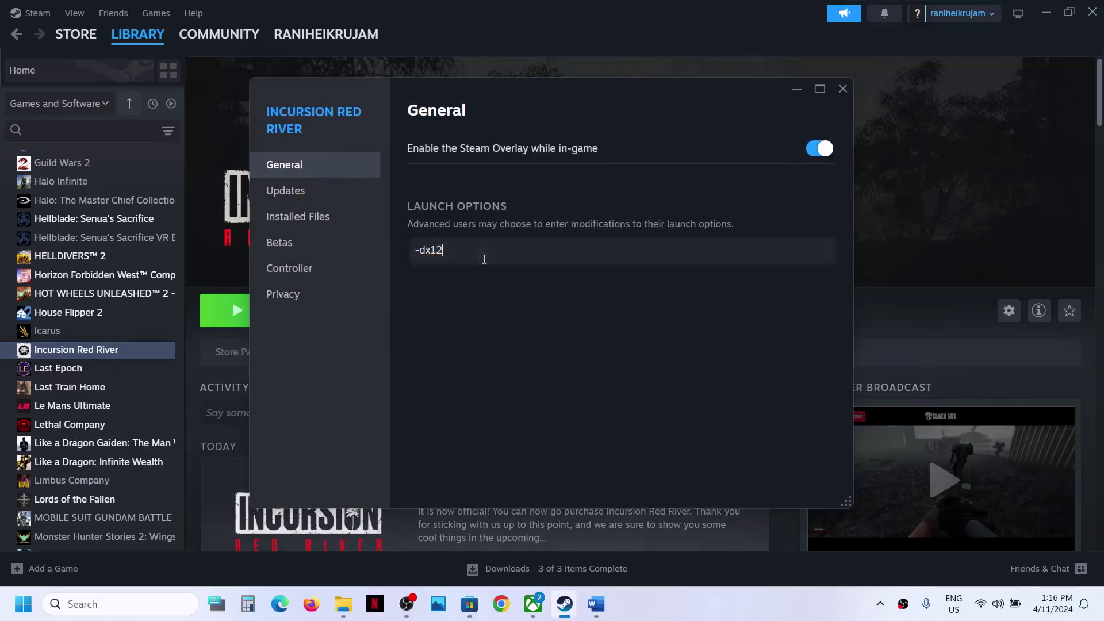
{"action": "left_click_drag", "start_coordinate": [483, 256], "coordinate": [316, 256]}
{"action": "key", "text": "BackSpace"}
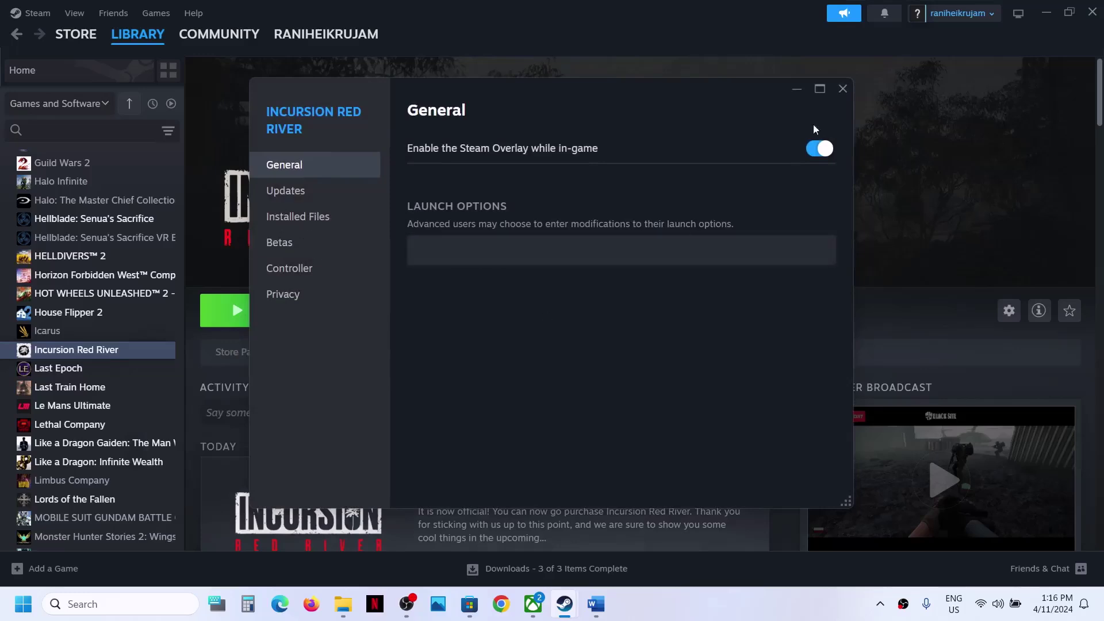
{"action": "left_click", "coordinate": [843, 88]}
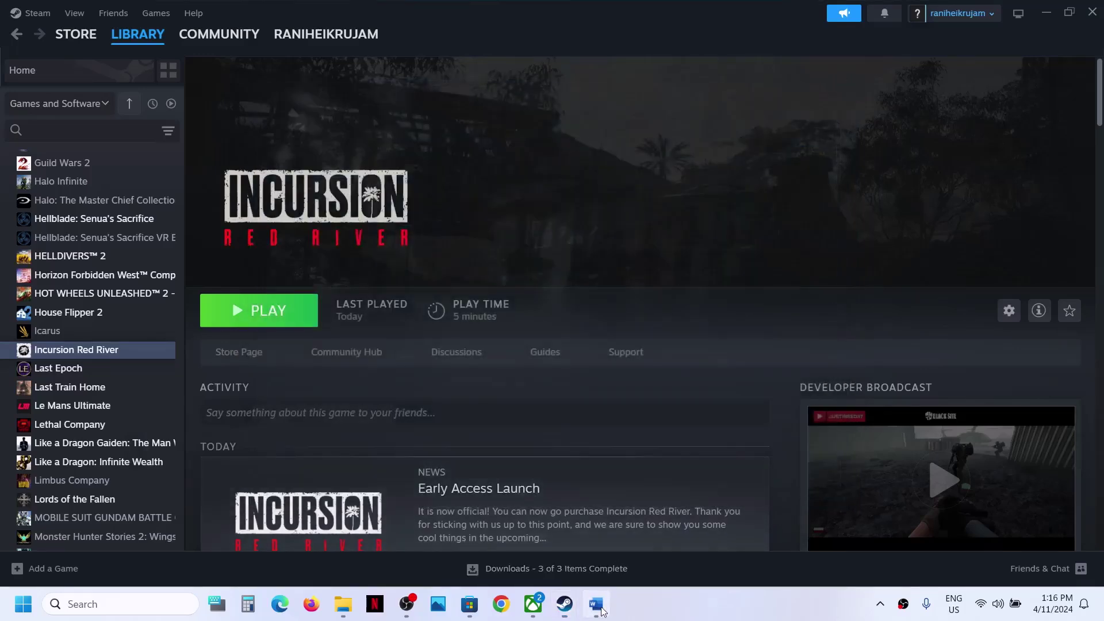
- Switch to the Word document, highlight the Step 4 instruction on verifying the game files, and return to Steam
{"action": "left_click", "coordinate": [596, 603]}
{"action": "scroll", "coordinate": [441, 332], "scroll_direction": "down", "scroll_amount": 2}
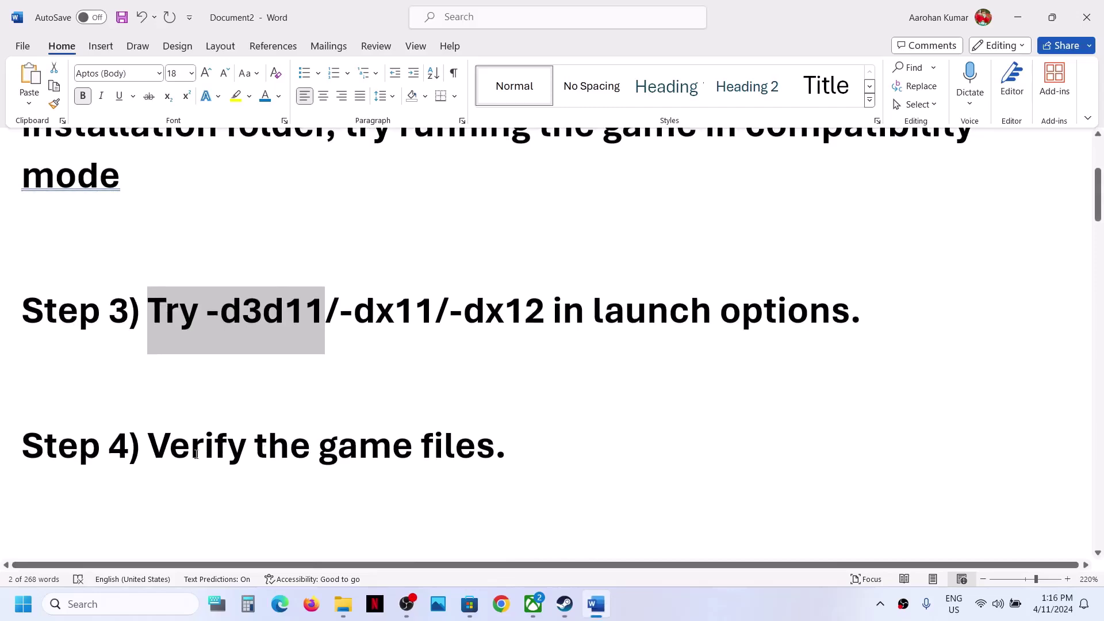
{"action": "left_click_drag", "start_coordinate": [148, 454], "coordinate": [454, 454]}
{"action": "left_click", "coordinate": [1011, 23]}
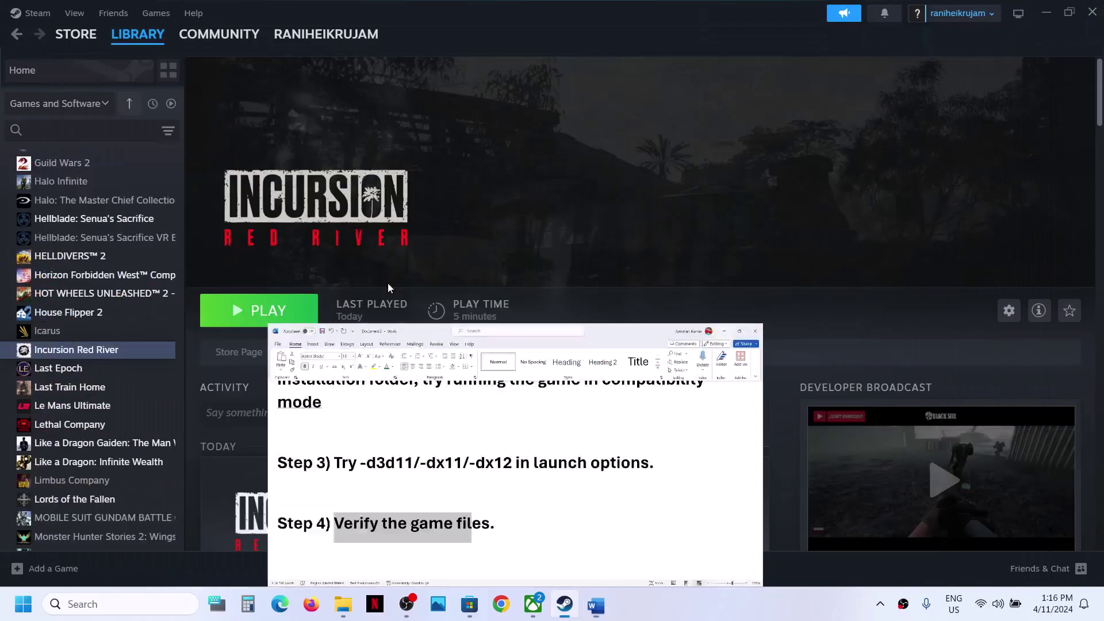
- View the file integrity verification option in the installed files properties of Incursion Red River, then close the properties
{"action": "right_click", "coordinate": [89, 351]}
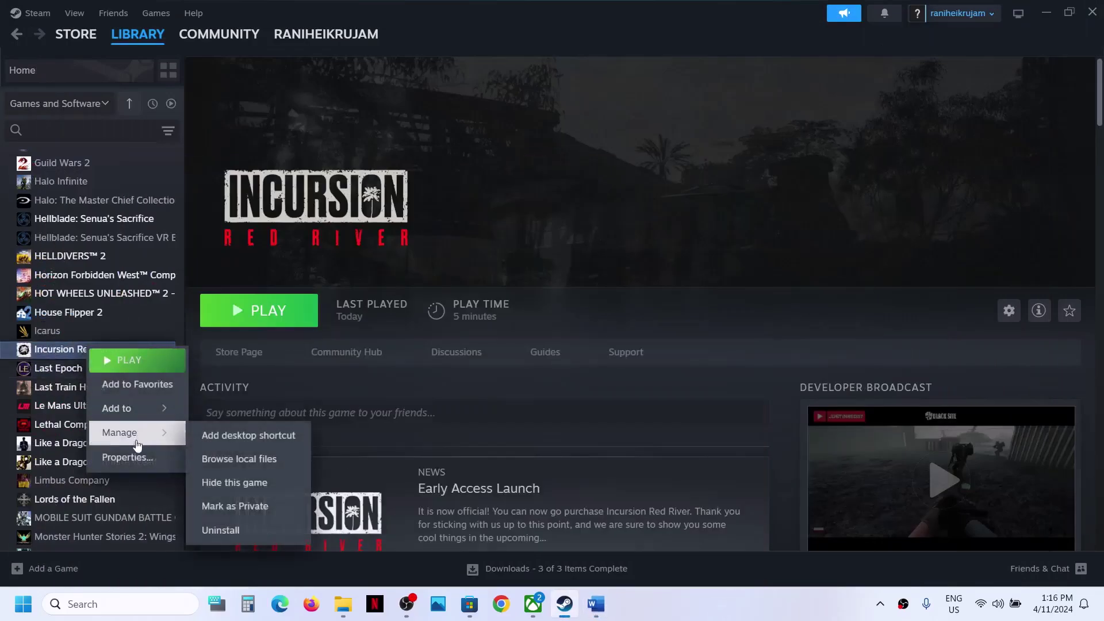
{"action": "left_click", "coordinate": [128, 457]}
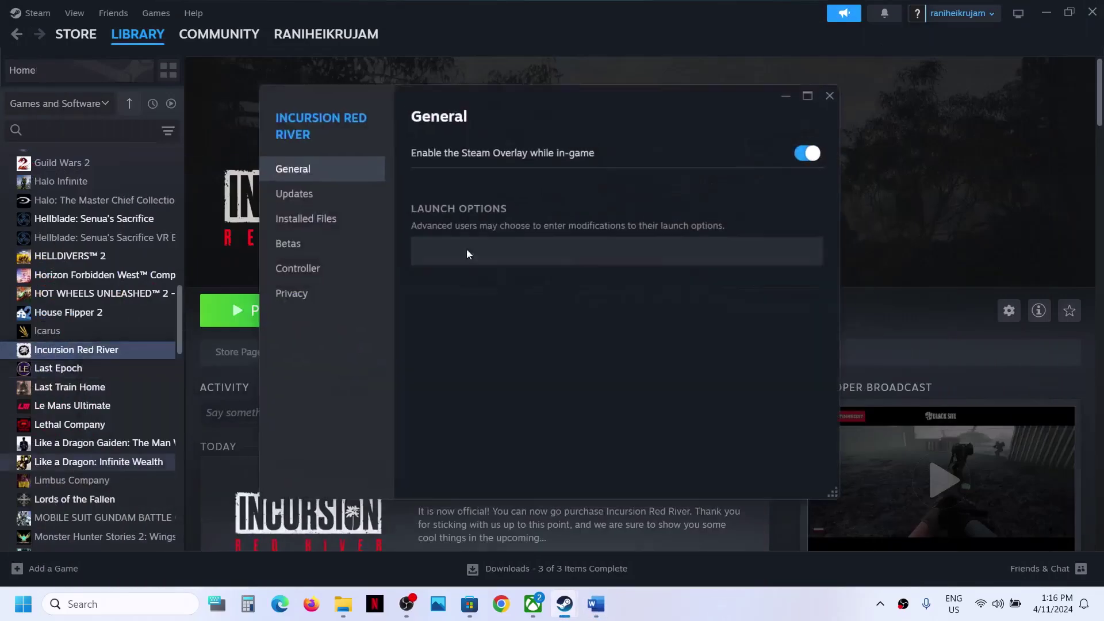
{"action": "left_click", "coordinate": [325, 226]}
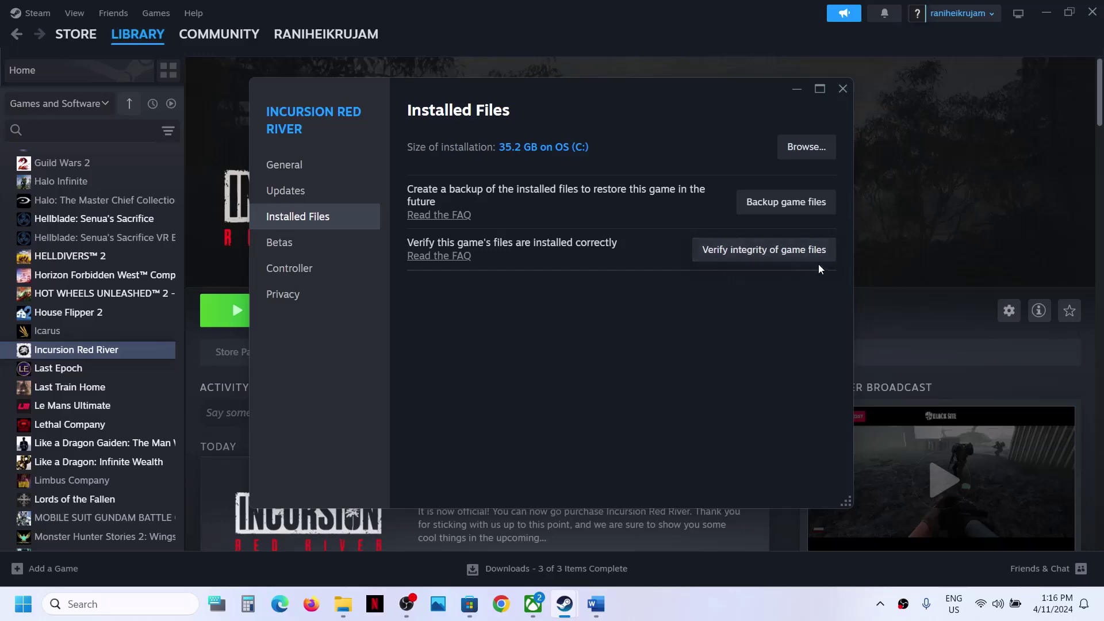
{"action": "left_click", "coordinate": [843, 86]}
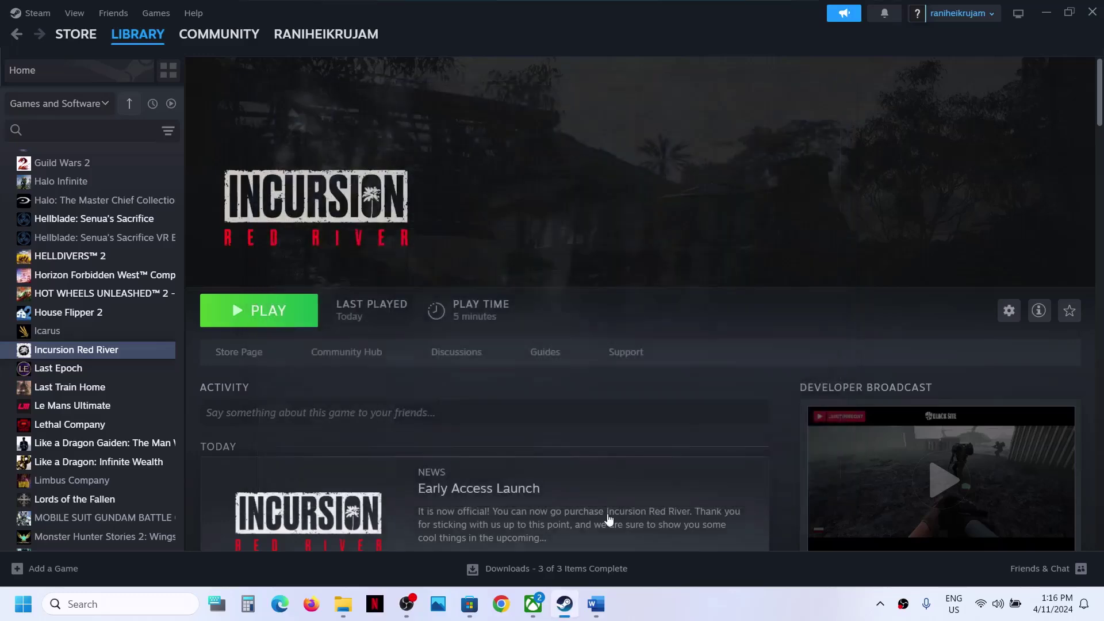
- Switch to the Word document and read the Step 5 instruction on allowing the game exe in antivirus, Windows Security and Firewall
{"action": "left_click", "coordinate": [596, 604]}
{"action": "scroll", "coordinate": [429, 389], "scroll_direction": "down", "scroll_amount": 3}
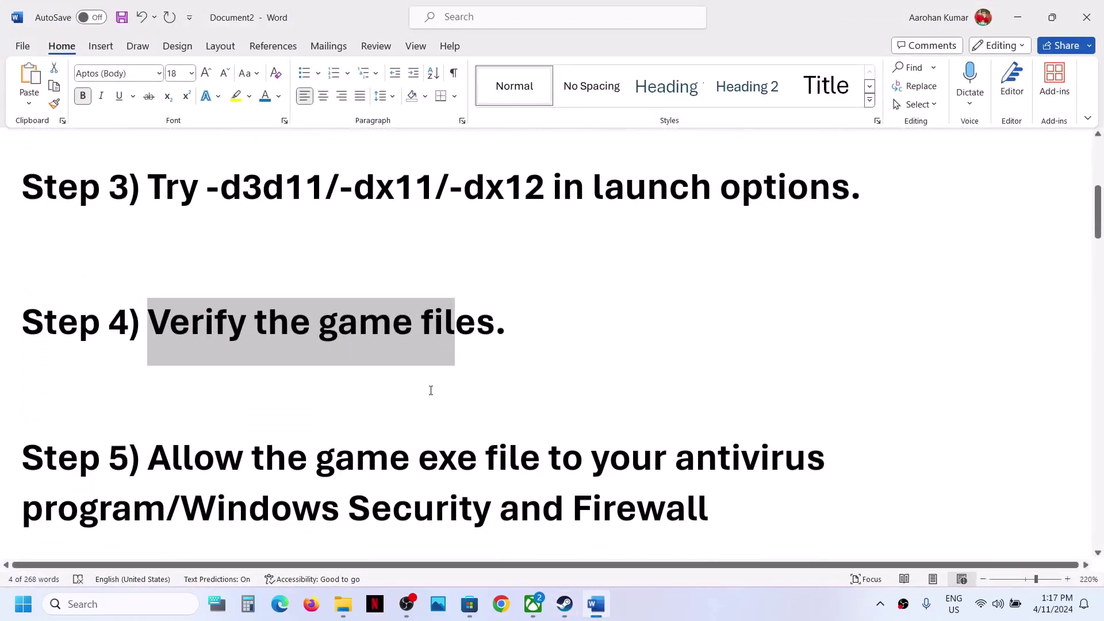
{"action": "left_click_drag", "start_coordinate": [171, 402], "coordinate": [178, 447]}
{"action": "left_click", "coordinate": [176, 452]}
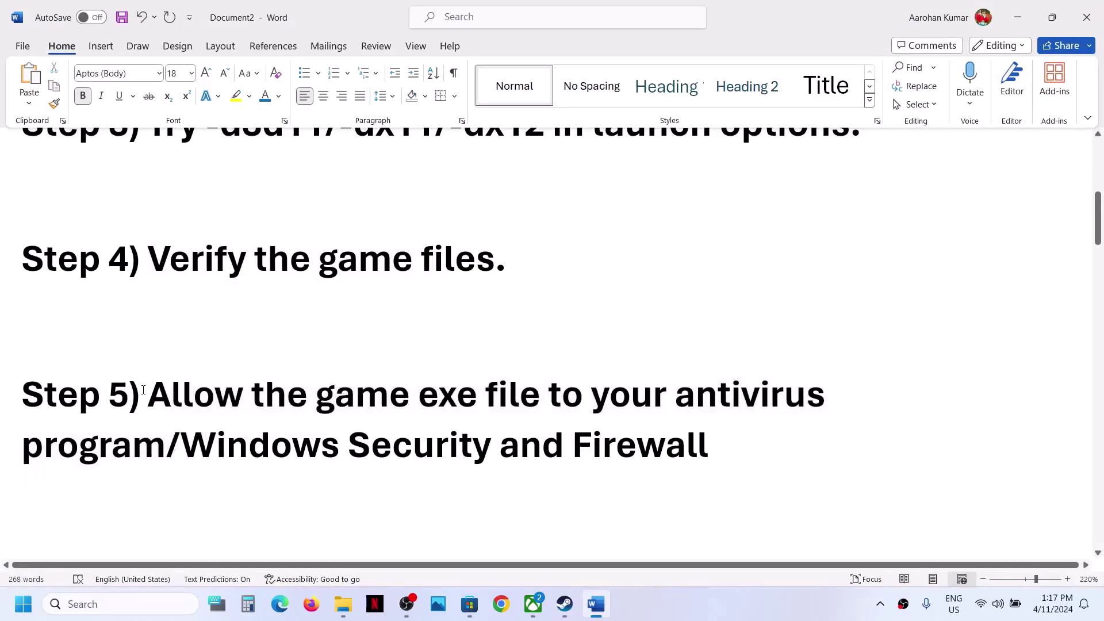
{"action": "left_click_drag", "start_coordinate": [143, 390], "coordinate": [167, 447]}
{"action": "left_click", "coordinate": [167, 447]}
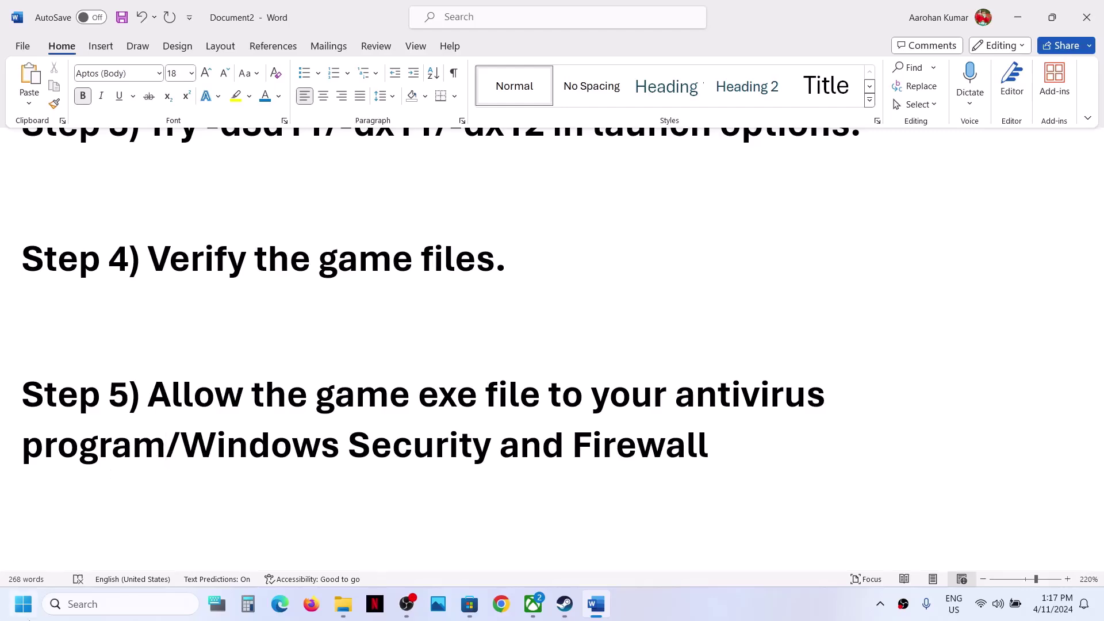
- Go through the Windows privacy and security settings to open Virus & threat protection in Windows Security
{"action": "left_click", "coordinate": [23, 604]}
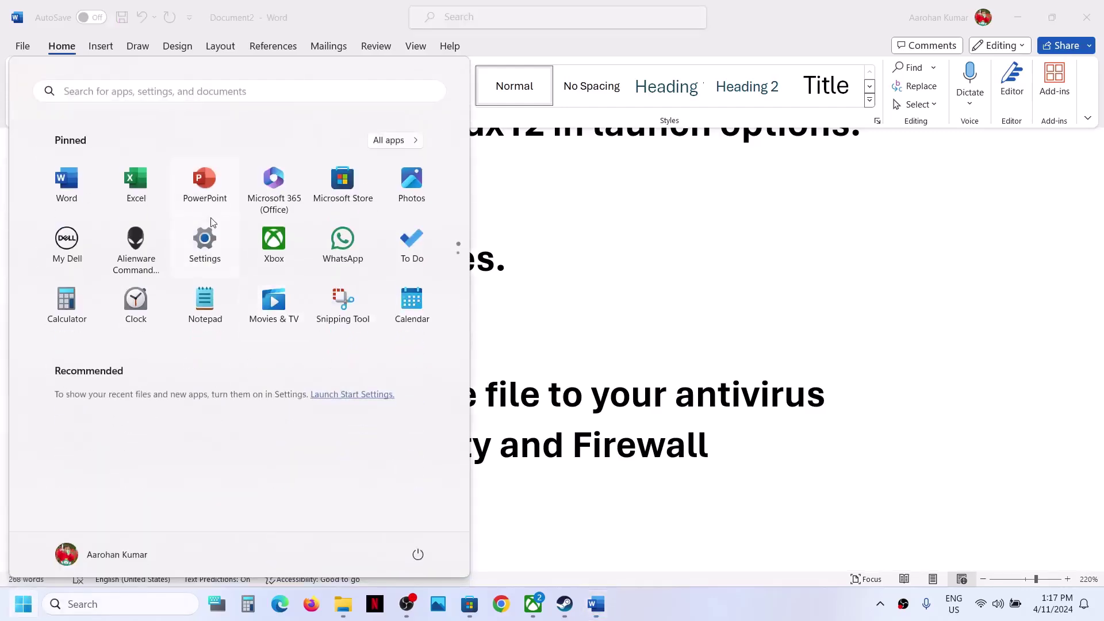
{"action": "left_click", "coordinate": [207, 240]}
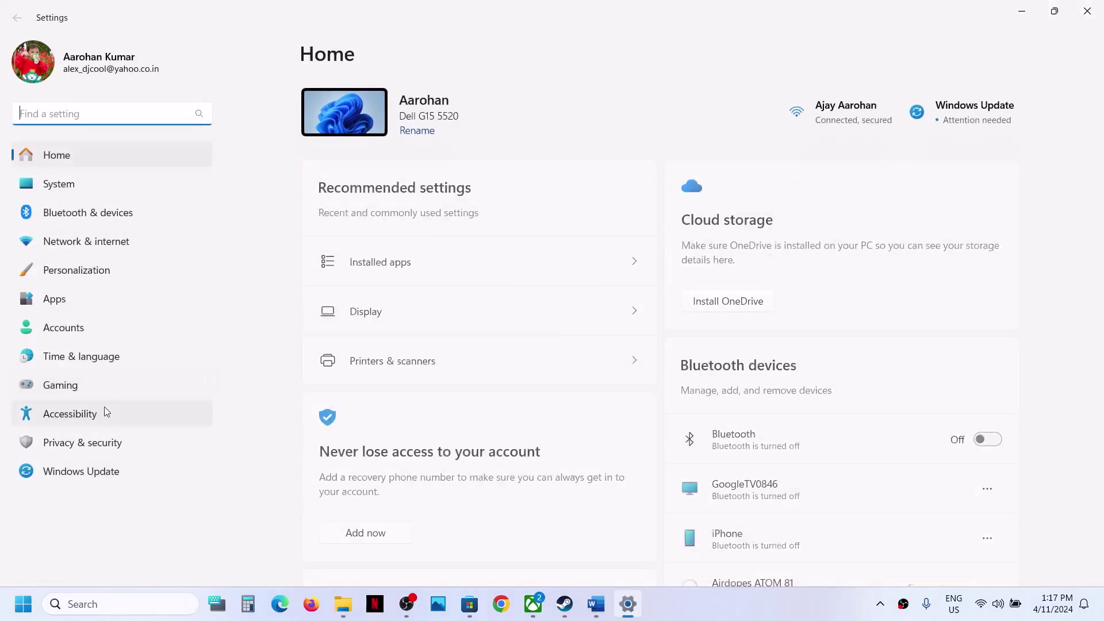
{"action": "left_click", "coordinate": [82, 452]}
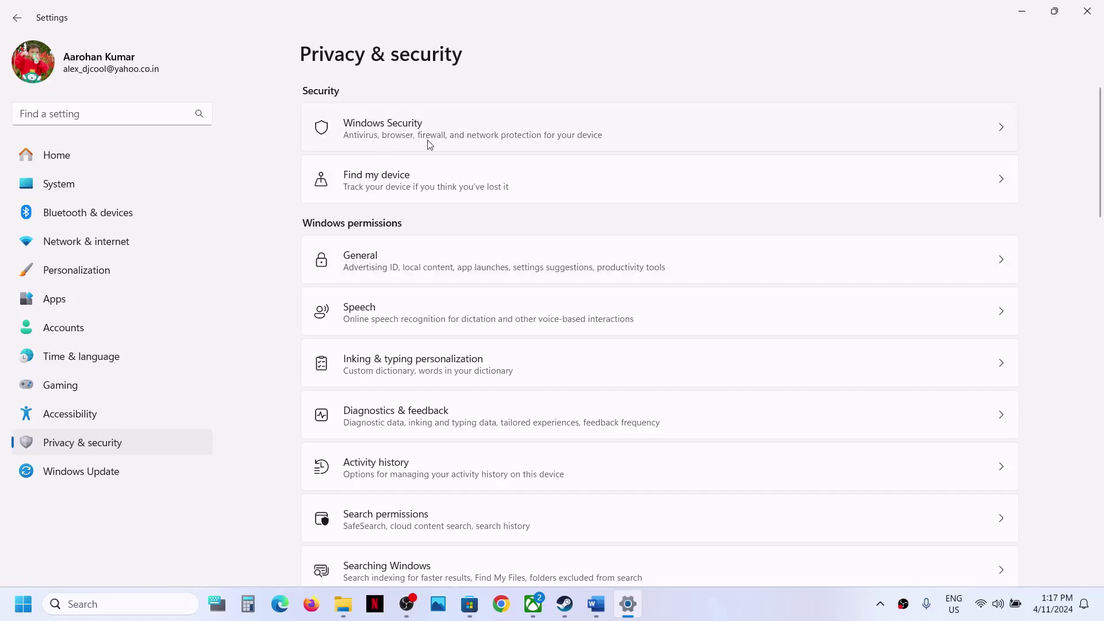
{"action": "left_click", "coordinate": [387, 127]}
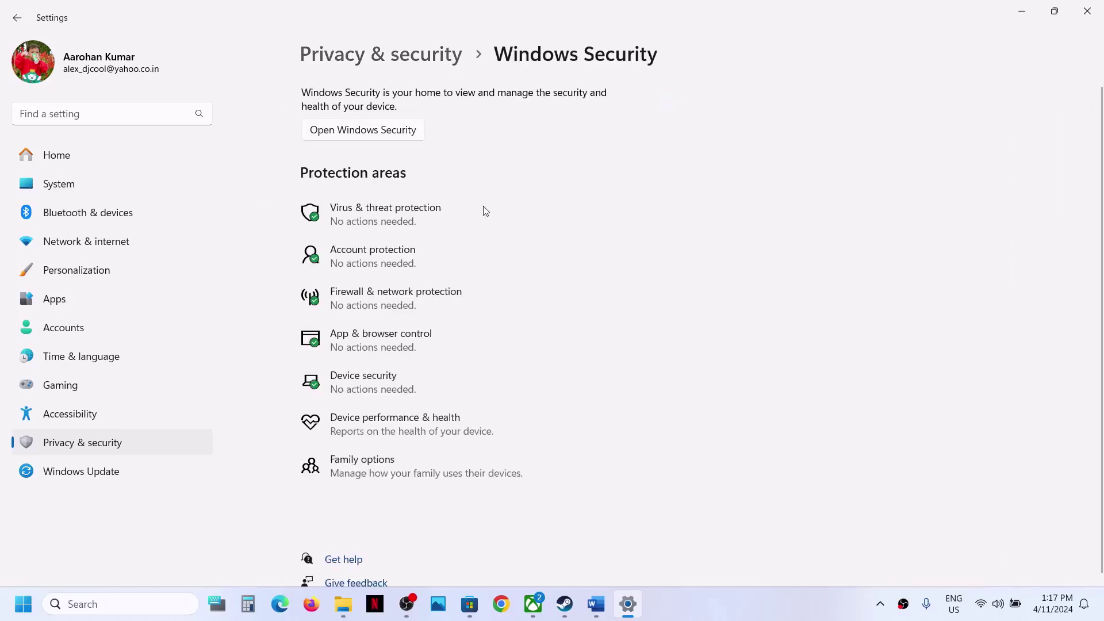
{"action": "left_click", "coordinate": [389, 218]}
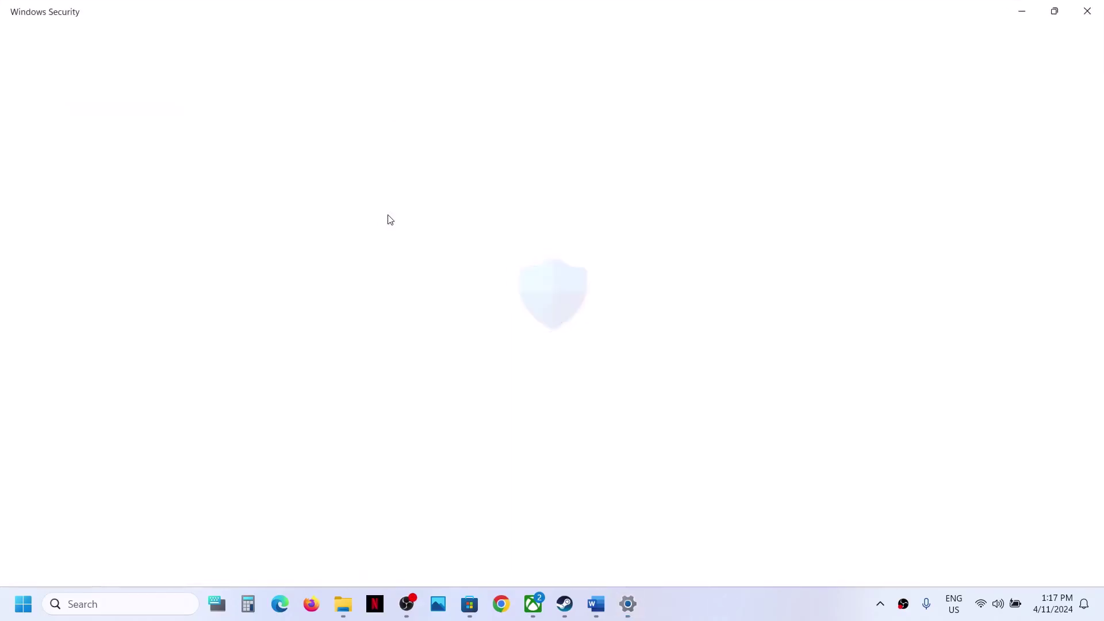
- Open the ransomware protection page for allowing apps through Controlled folder access and grant Windows Security permission to make changes
{"action": "scroll", "coordinate": [390, 220], "scroll_direction": "down", "scroll_amount": 3}
{"action": "scroll", "coordinate": [389, 345], "scroll_direction": "up", "scroll_amount": 1}
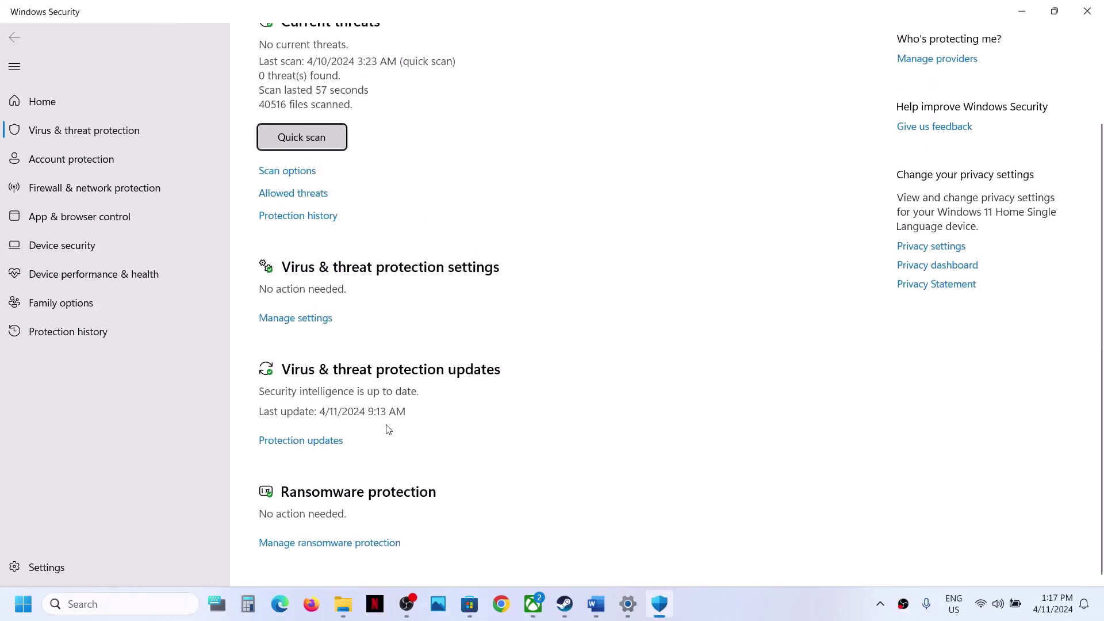
{"action": "left_click", "coordinate": [342, 547]}
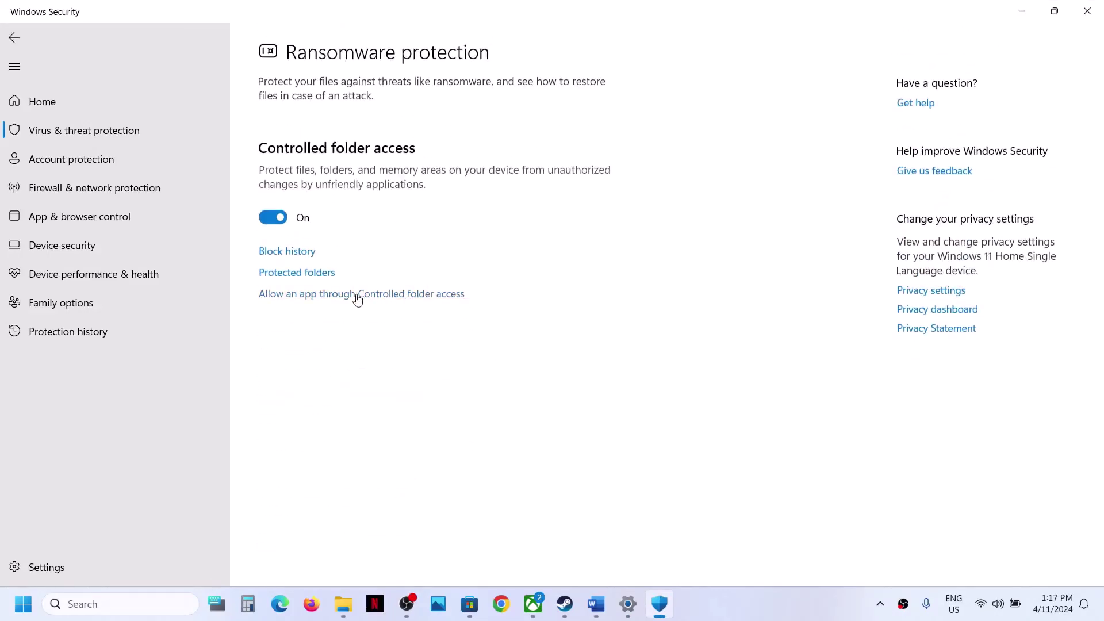
{"action": "left_click", "coordinate": [357, 295]}
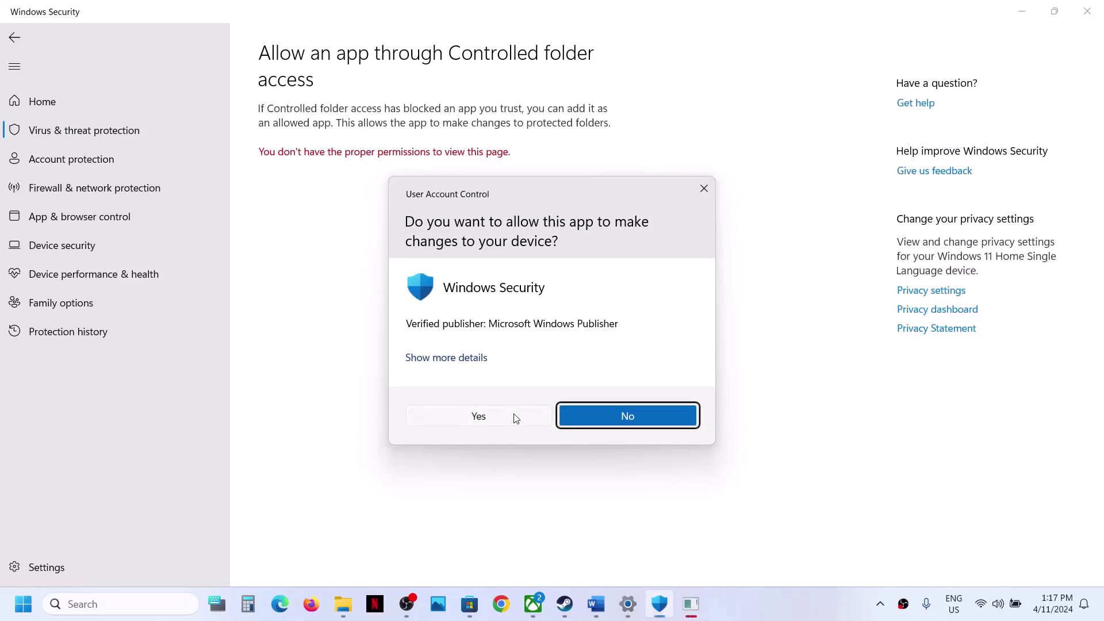
{"action": "left_click", "coordinate": [512, 416]}
- Start adding an allowed app by browsing all apps, and open the Program Files (x86) folder on the C: drive
{"action": "left_click", "coordinate": [342, 162]}
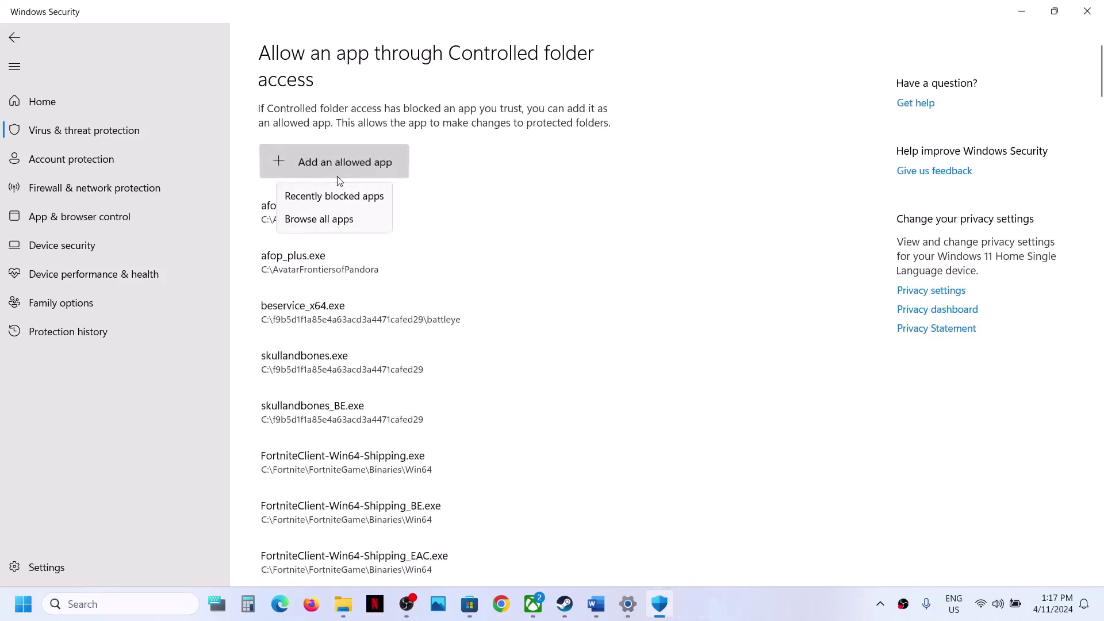
{"action": "left_click", "coordinate": [337, 218]}
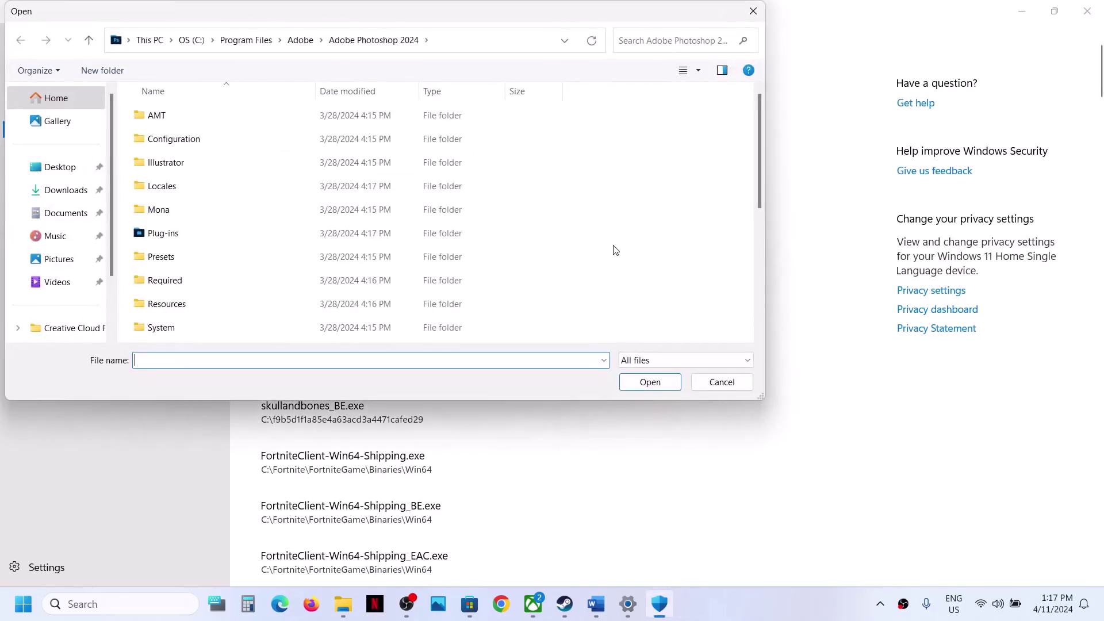
{"action": "scroll", "coordinate": [75, 258], "scroll_direction": "down", "scroll_amount": 2}
{"action": "left_click", "coordinate": [77, 258]}
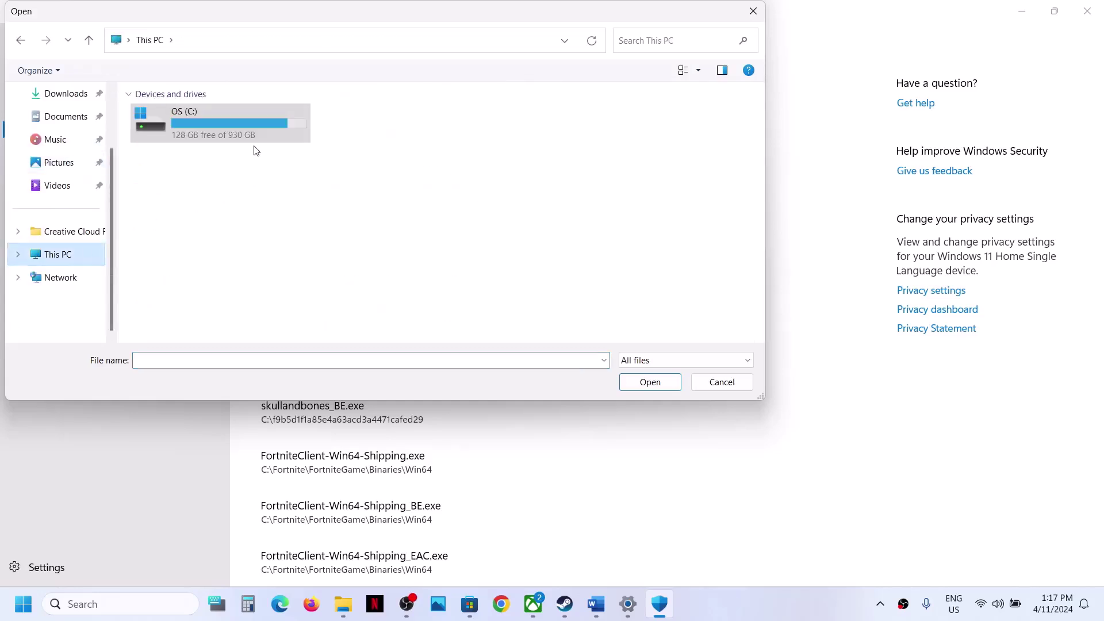
{"action": "double_click", "coordinate": [227, 116]}
{"action": "scroll", "coordinate": [235, 218], "scroll_direction": "down", "scroll_amount": 4}
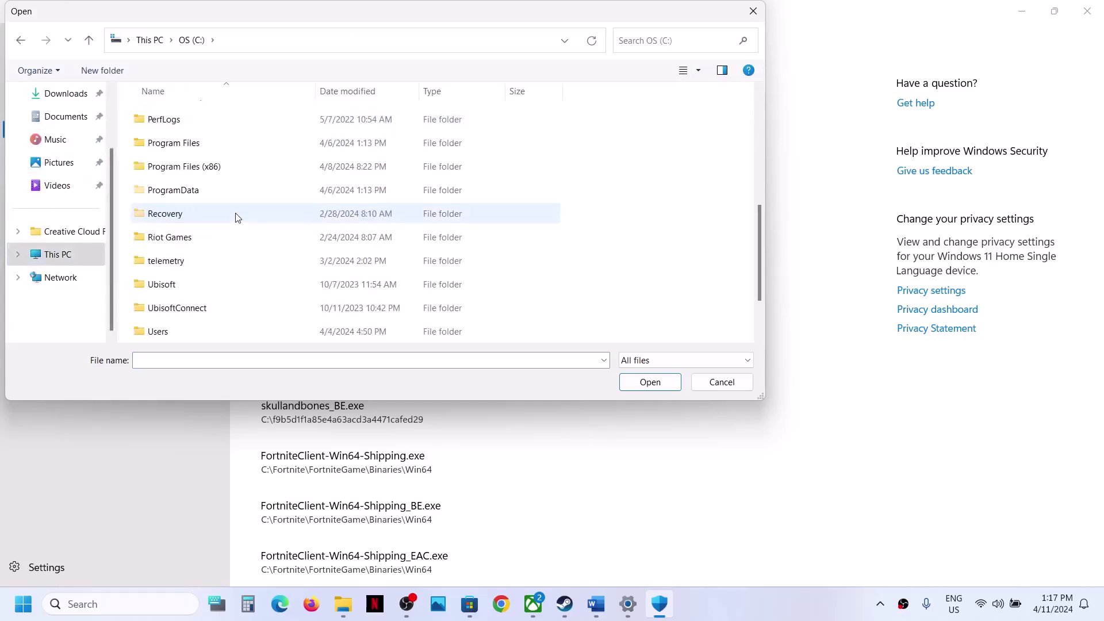
{"action": "double_click", "coordinate": [209, 166]}
- Navigate from Program Files (x86) to the Steam\steamapps\common folder containing the installed games
{"action": "scroll", "coordinate": [208, 168], "scroll_direction": "down", "scroll_amount": 5}
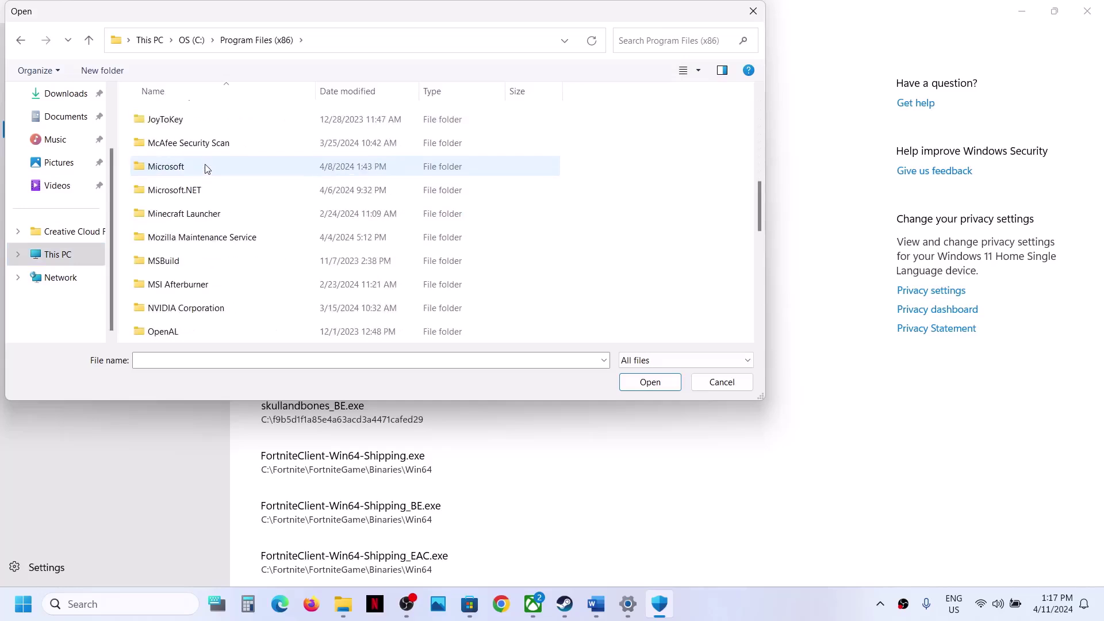
{"action": "scroll", "coordinate": [207, 168], "scroll_direction": "down", "scroll_amount": 5}
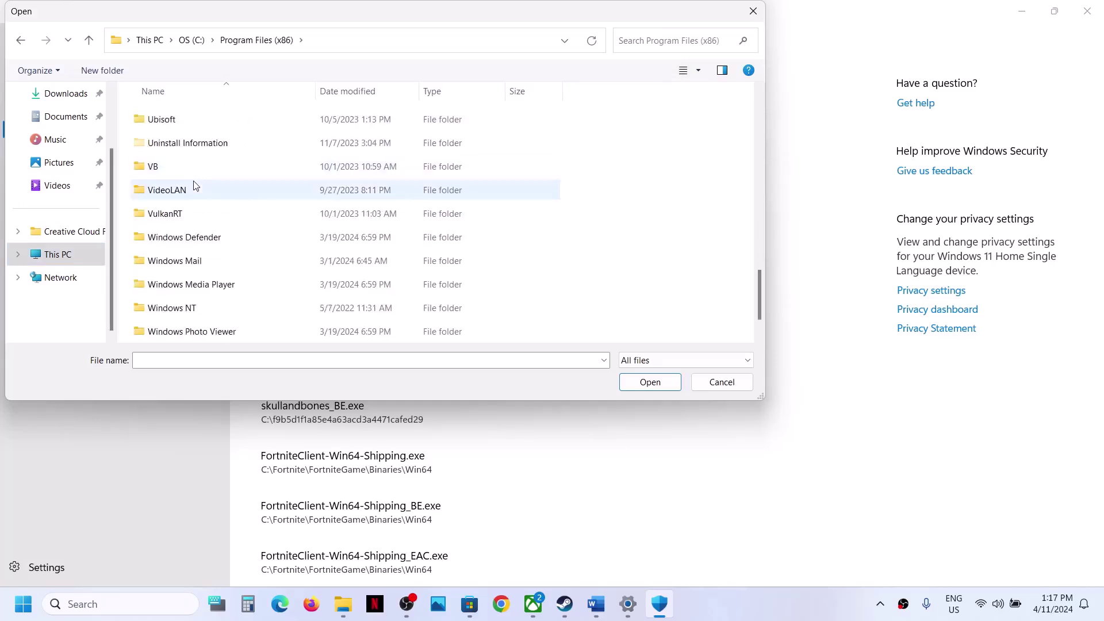
{"action": "scroll", "coordinate": [193, 181], "scroll_direction": "up", "scroll_amount": 4}
{"action": "left_click", "coordinate": [190, 211]}
{"action": "key", "text": "s"}
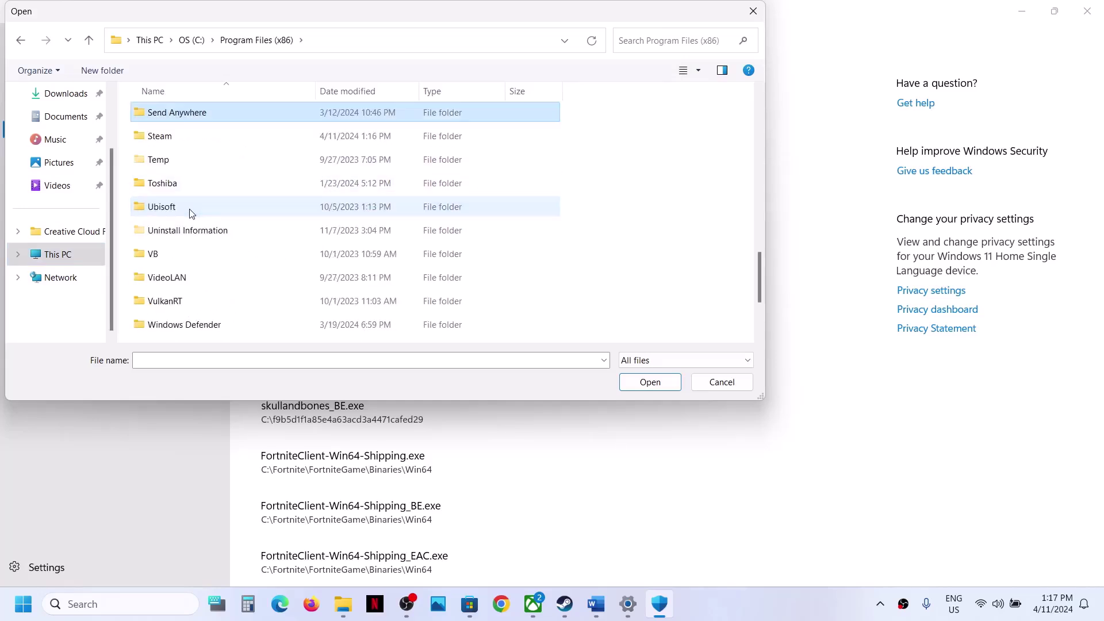
{"action": "double_click", "coordinate": [177, 137]}
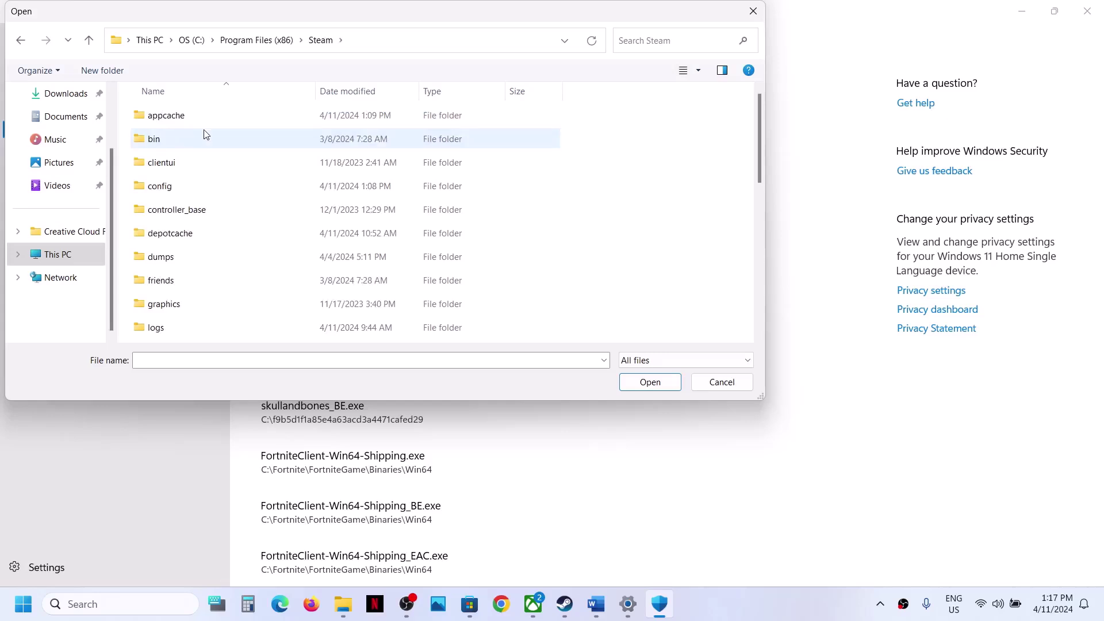
{"action": "key", "text": "s"}
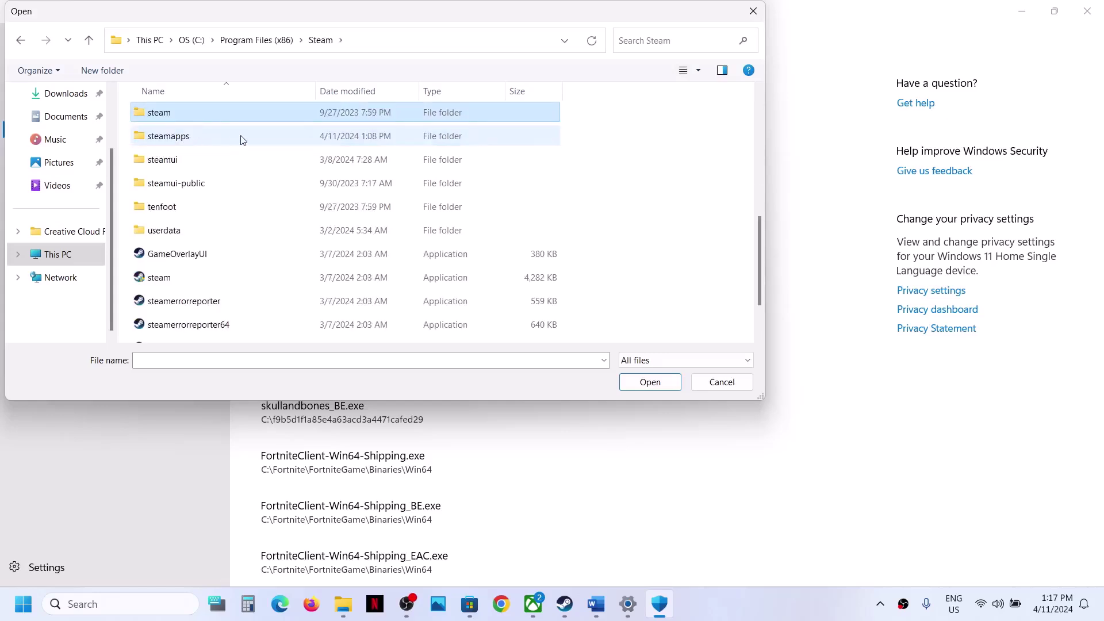
{"action": "left_click", "coordinate": [223, 142]}
{"action": "double_click", "coordinate": [195, 142]}
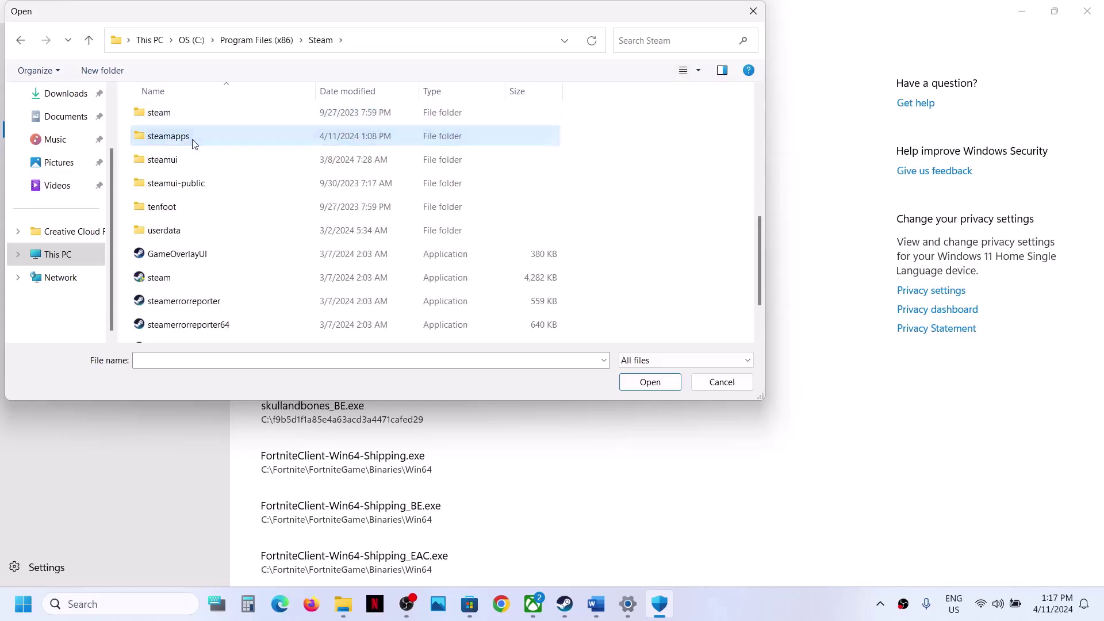
{"action": "double_click", "coordinate": [193, 120]}
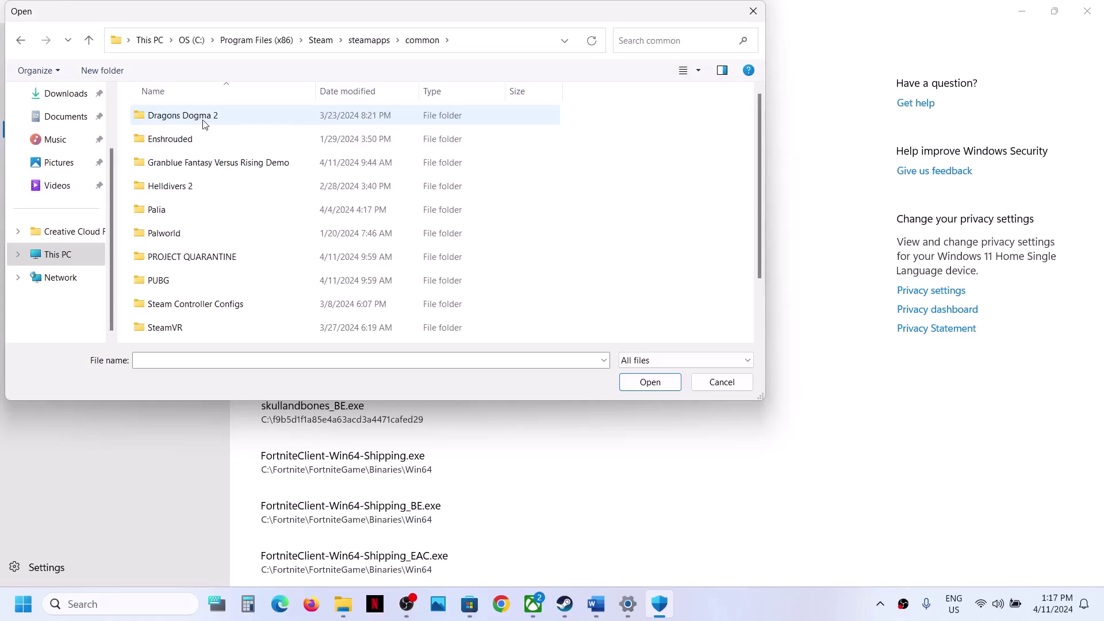
- Add the Test_C application from the PROJECT QUARANTINE folder to the apps allowed through Controlled folder access
{"action": "scroll", "coordinate": [220, 236], "scroll_direction": "down", "scroll_amount": 1}
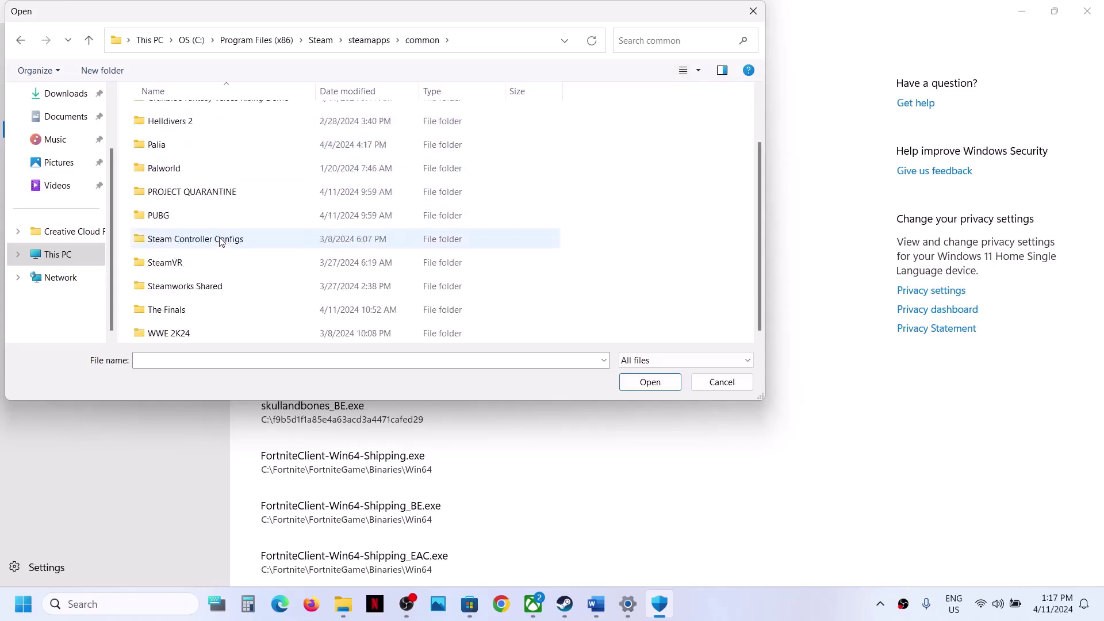
{"action": "scroll", "coordinate": [218, 253], "scroll_direction": "up", "scroll_amount": 1}
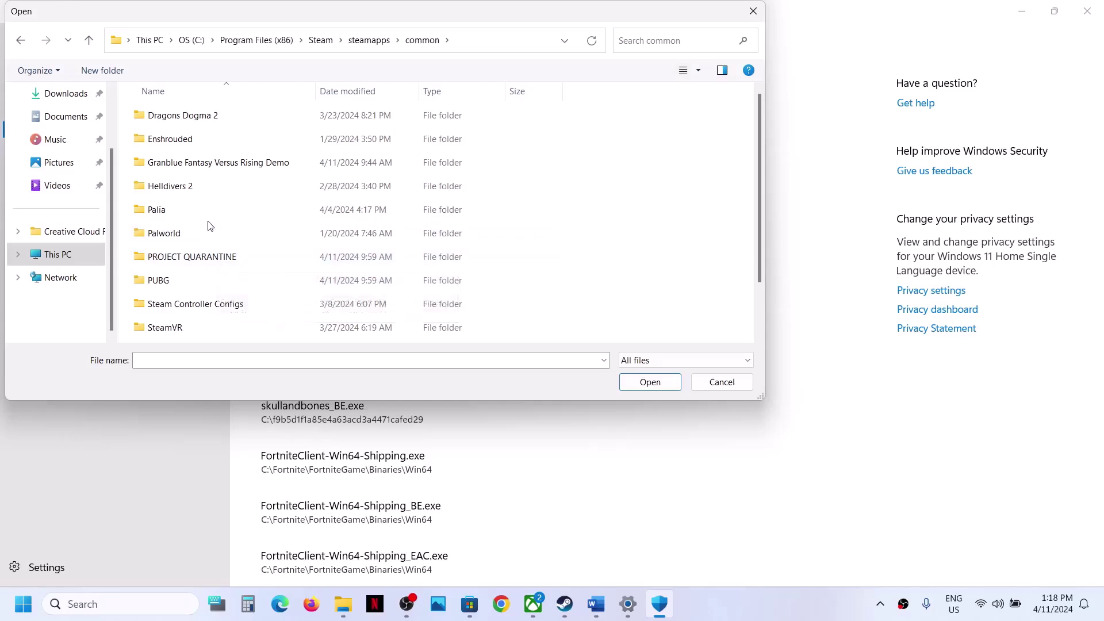
{"action": "scroll", "coordinate": [207, 224], "scroll_direction": "down", "scroll_amount": 1}
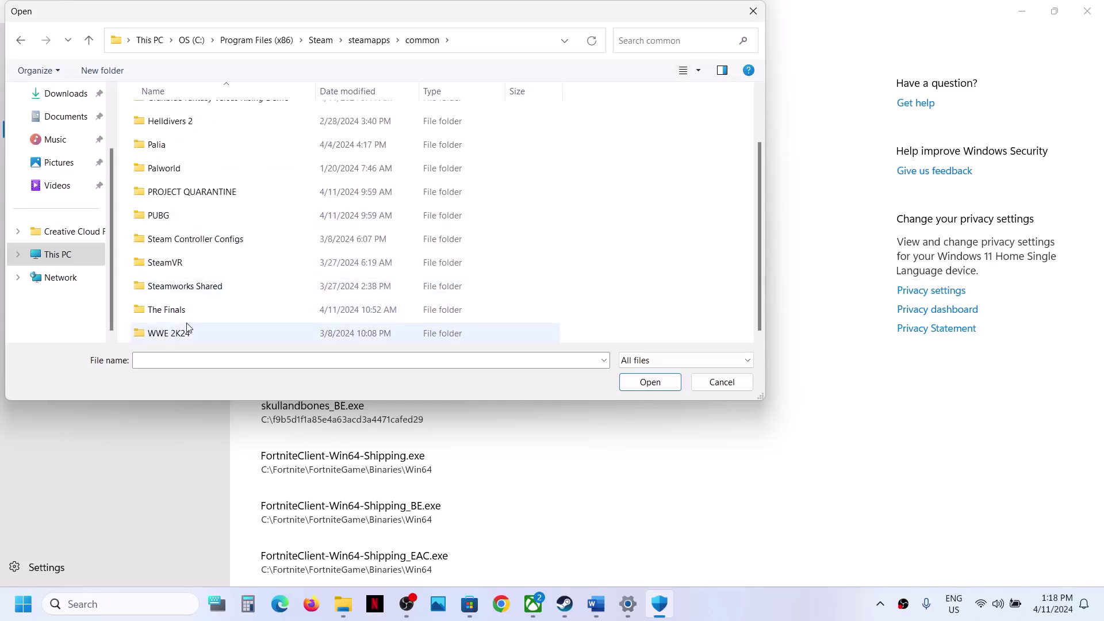
{"action": "left_click", "coordinate": [179, 197]}
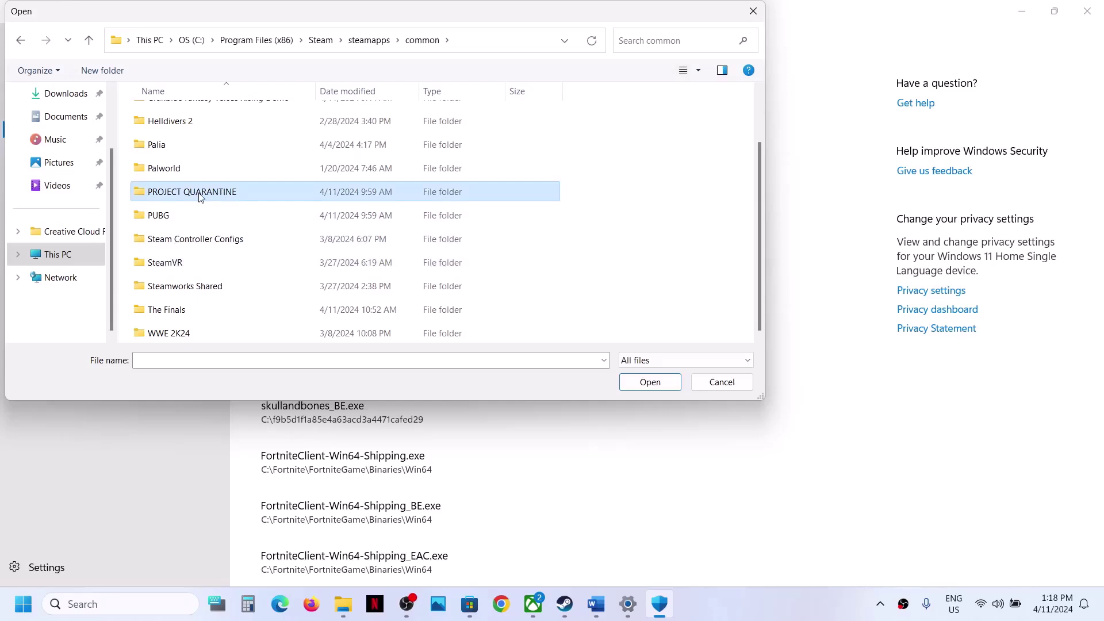
{"action": "double_click", "coordinate": [201, 198]}
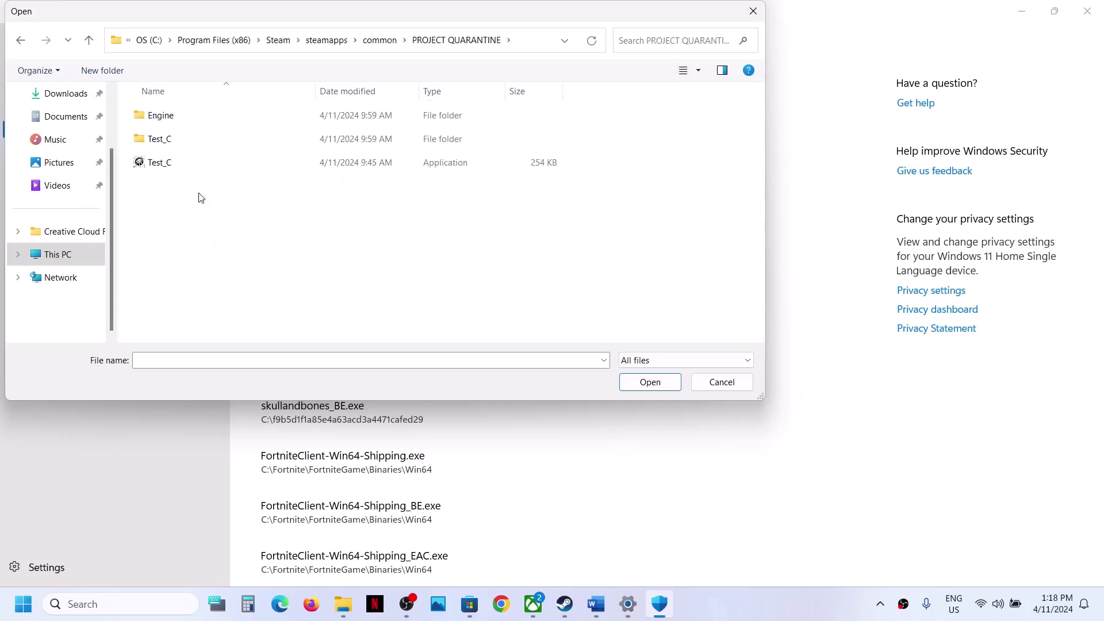
{"action": "left_click", "coordinate": [177, 163]}
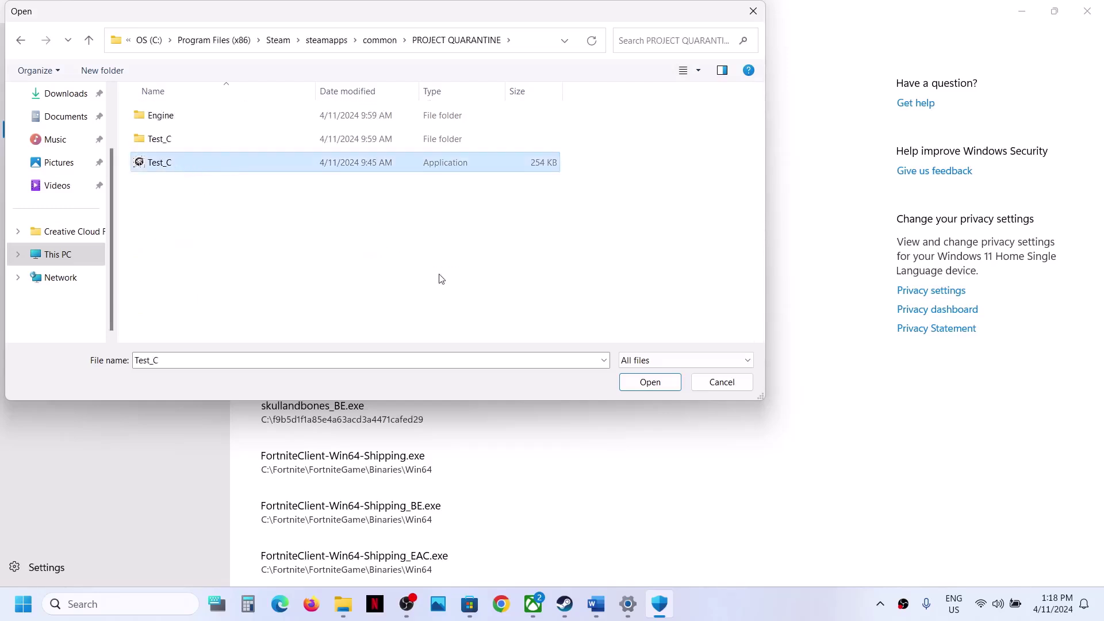
{"action": "left_click", "coordinate": [659, 384]}
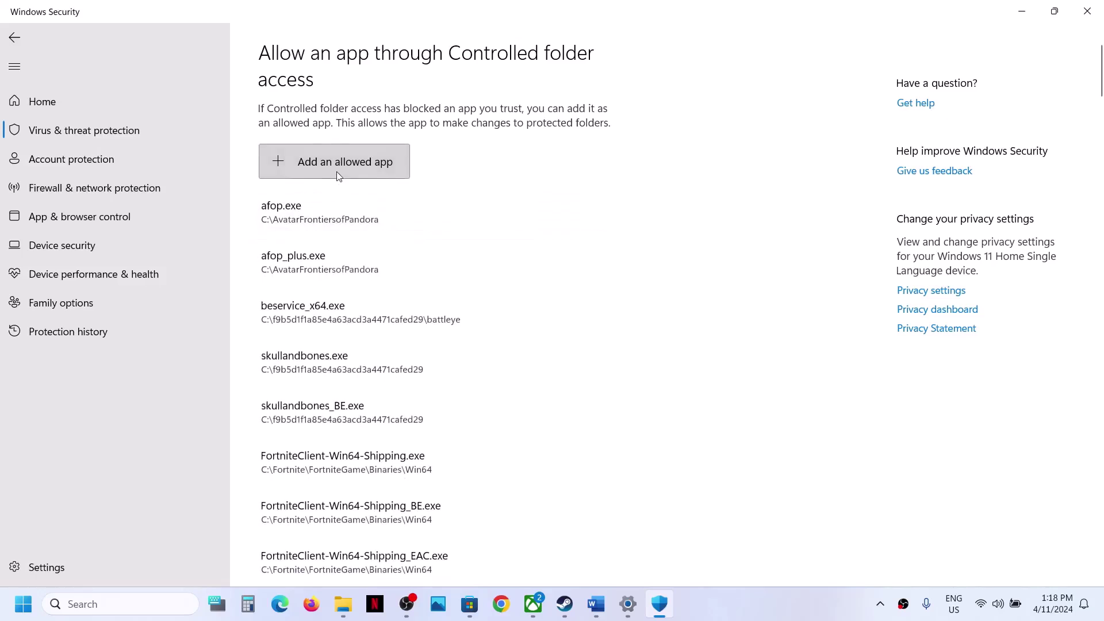
- Add the Test_C-Win64-Shipping application from Test_C\Binaries\Win64 as another allowed app
{"action": "left_click", "coordinate": [336, 172]}
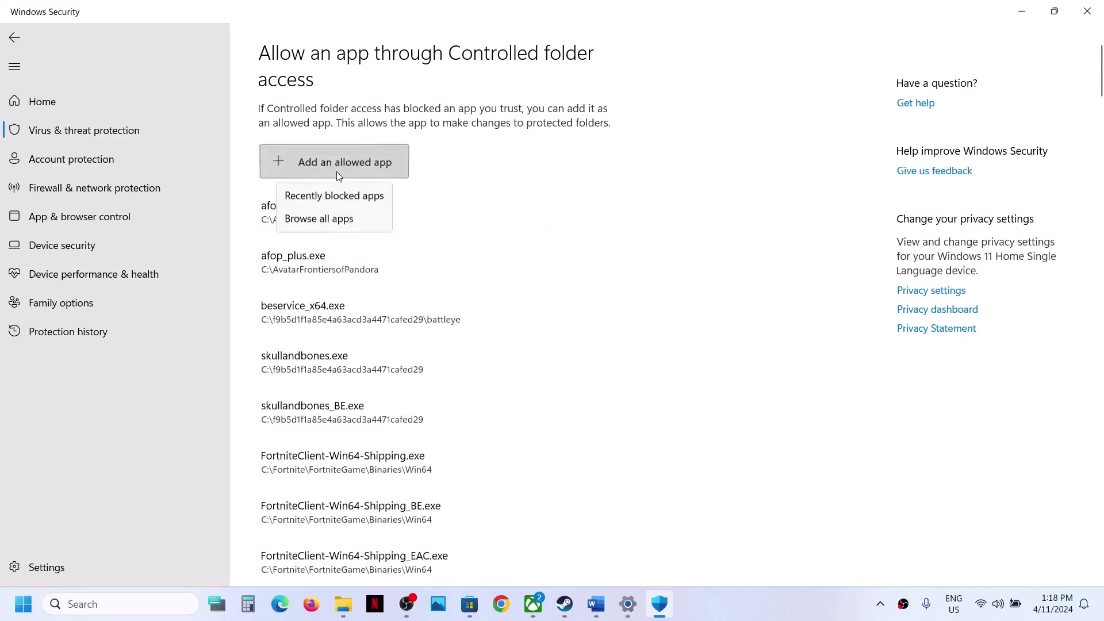
{"action": "left_click", "coordinate": [322, 220]}
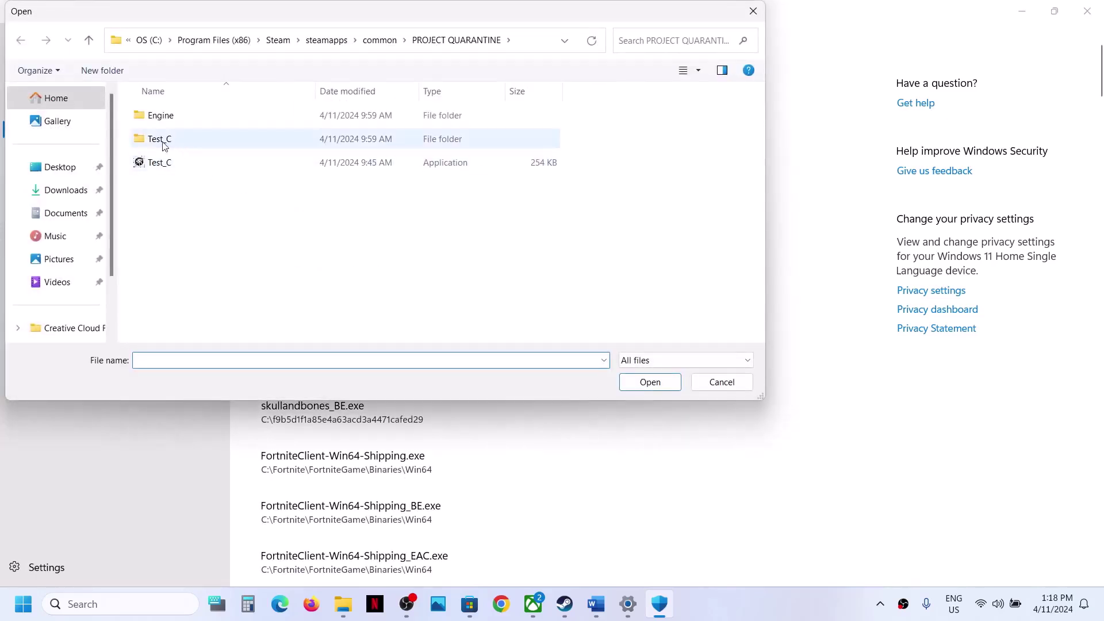
{"action": "double_click", "coordinate": [164, 141]}
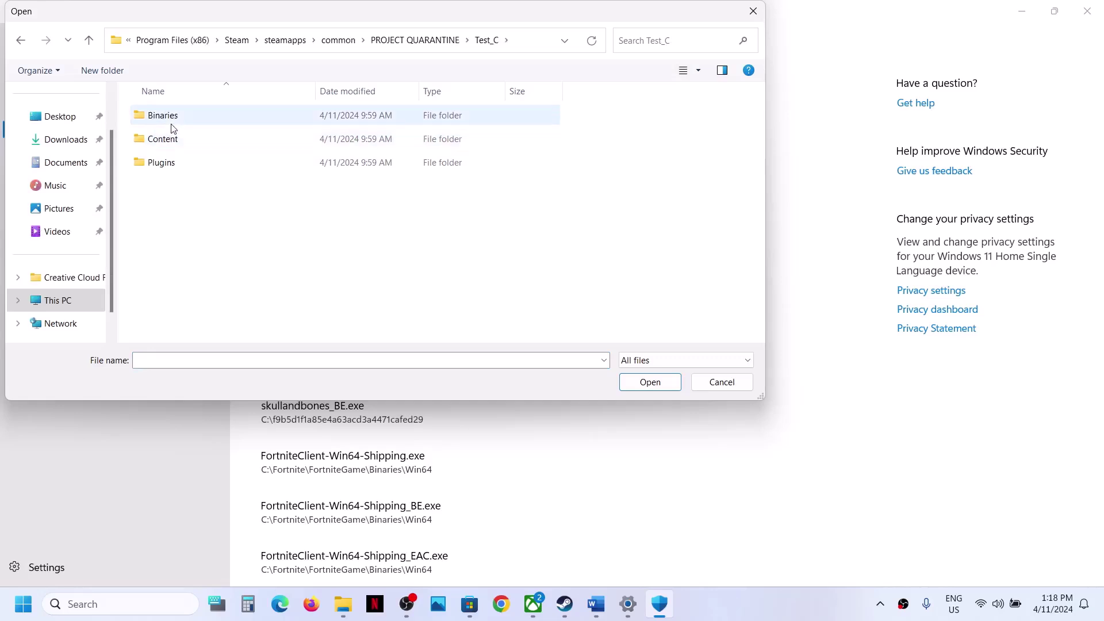
{"action": "double_click", "coordinate": [172, 118]}
{"action": "double_click", "coordinate": [172, 118]}
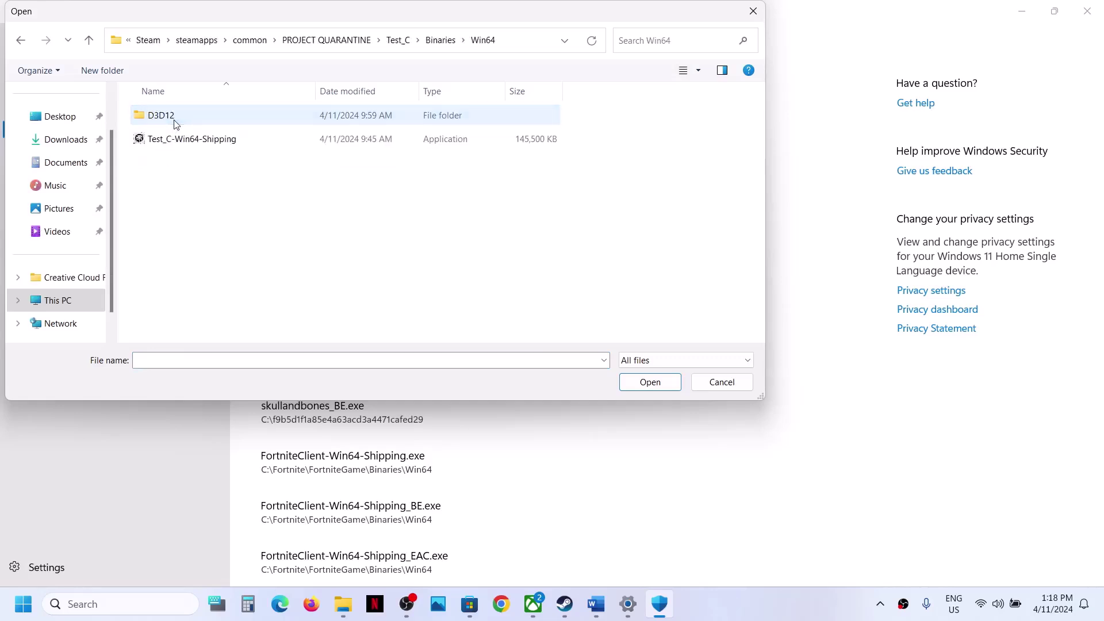
{"action": "left_click", "coordinate": [205, 140]}
{"action": "left_click", "coordinate": [665, 382]}
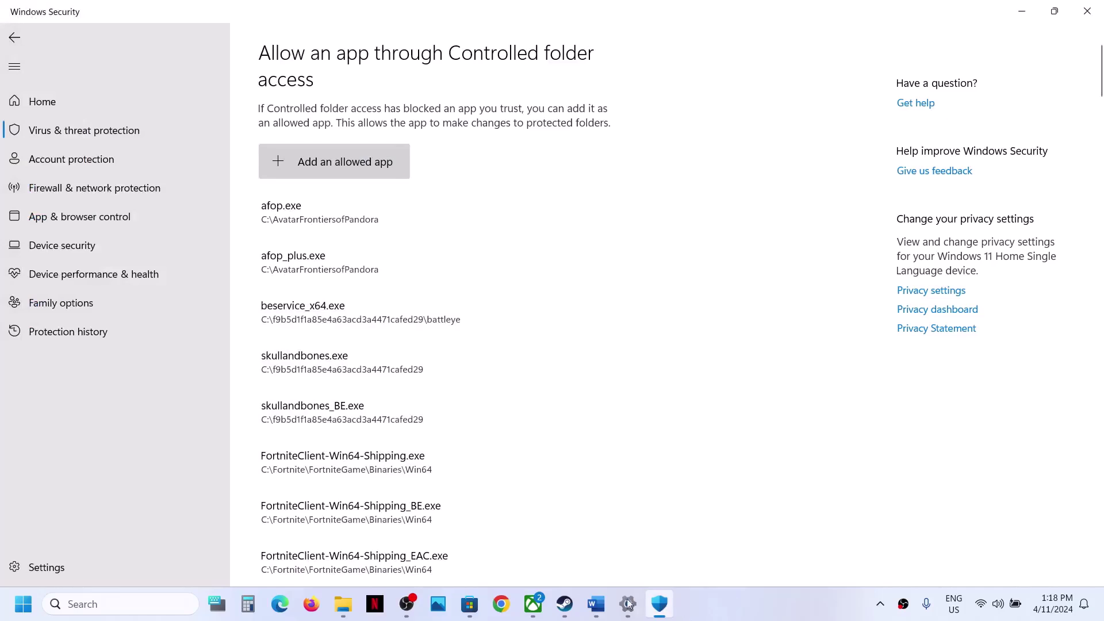
- Search Windows for Control Panel and open it
{"action": "left_click", "coordinate": [154, 603]}
{"action": "type", "text": "co"}
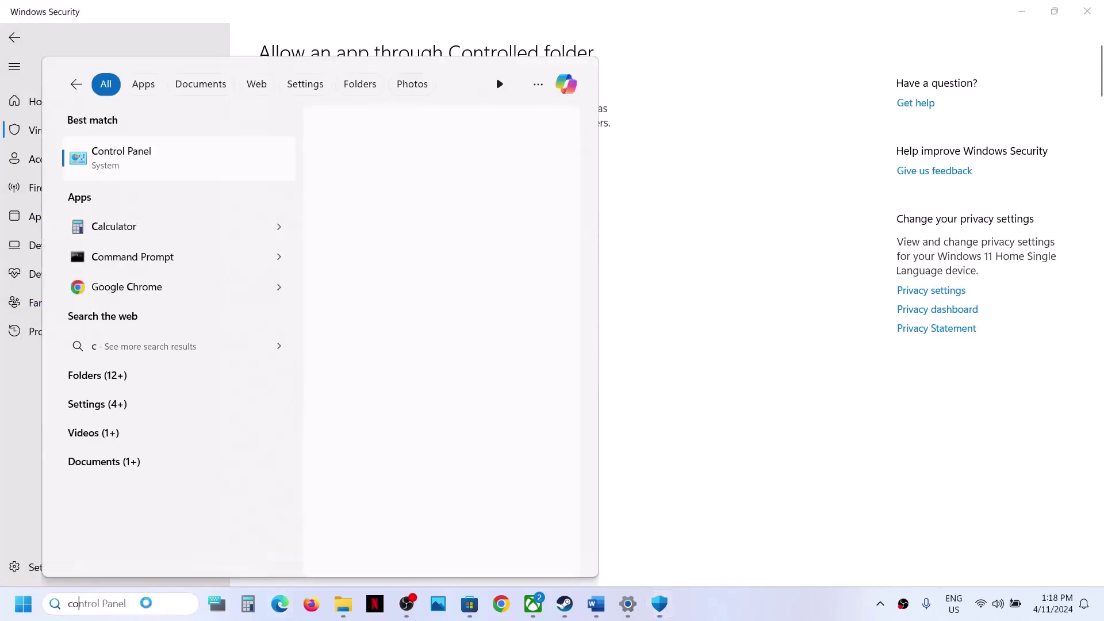
{"action": "type", "text": "ntrol"}
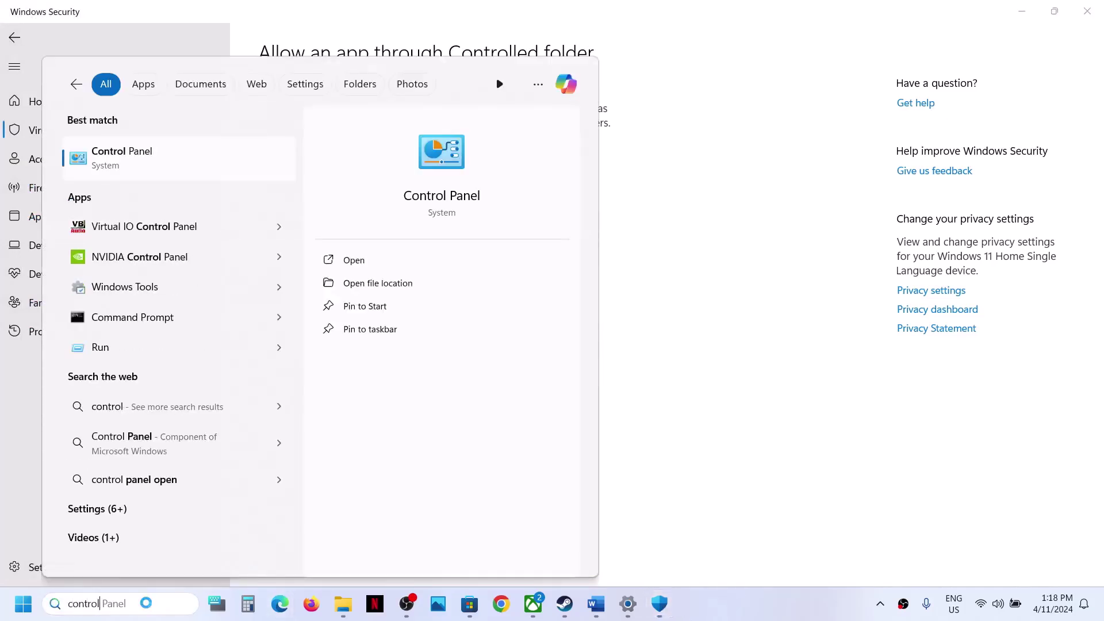
{"action": "type", "text": " Panel"}
{"action": "key", "text": "Return"}
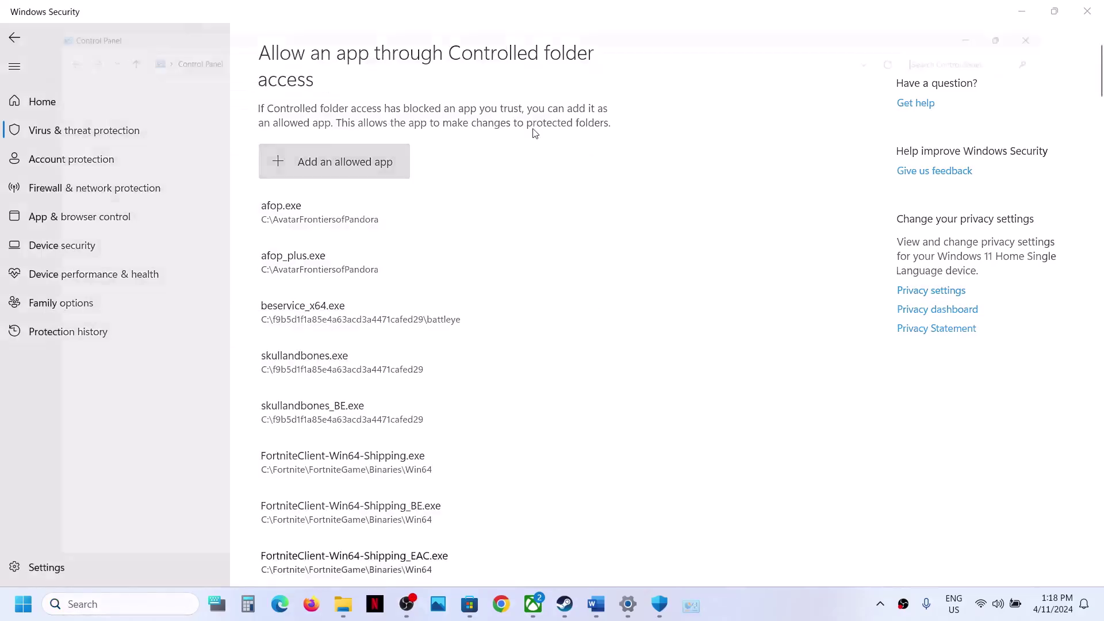
- Open the allowed apps of Windows Defender Firewall under System and Security, and unlock the list for changes
{"action": "left_click", "coordinate": [409, 115]}
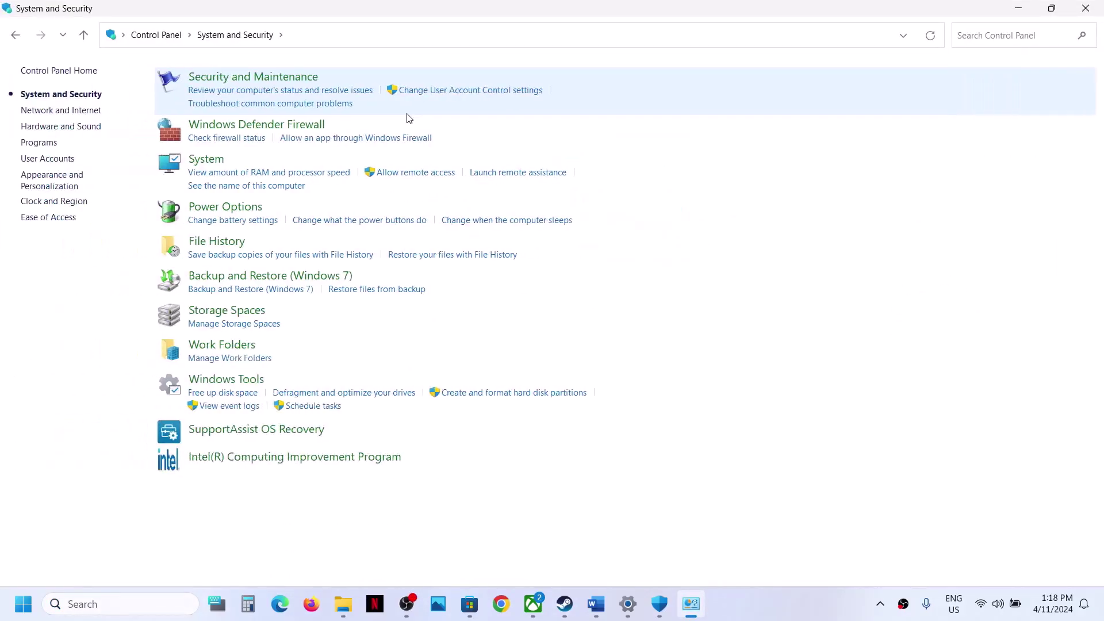
{"action": "left_click", "coordinate": [274, 126]}
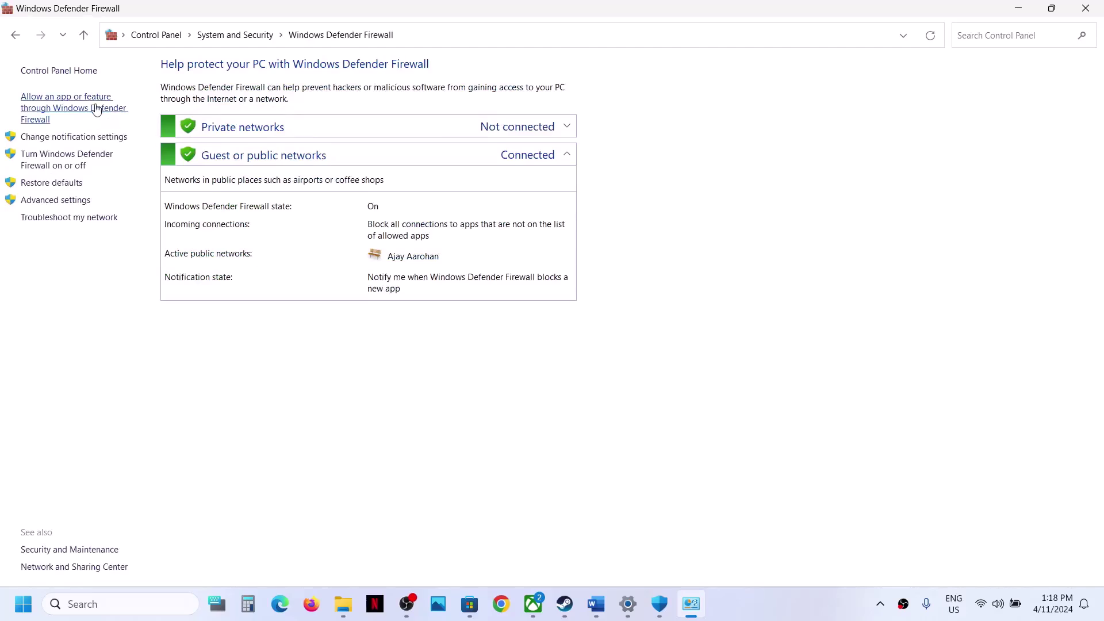
{"action": "left_click", "coordinate": [102, 112]}
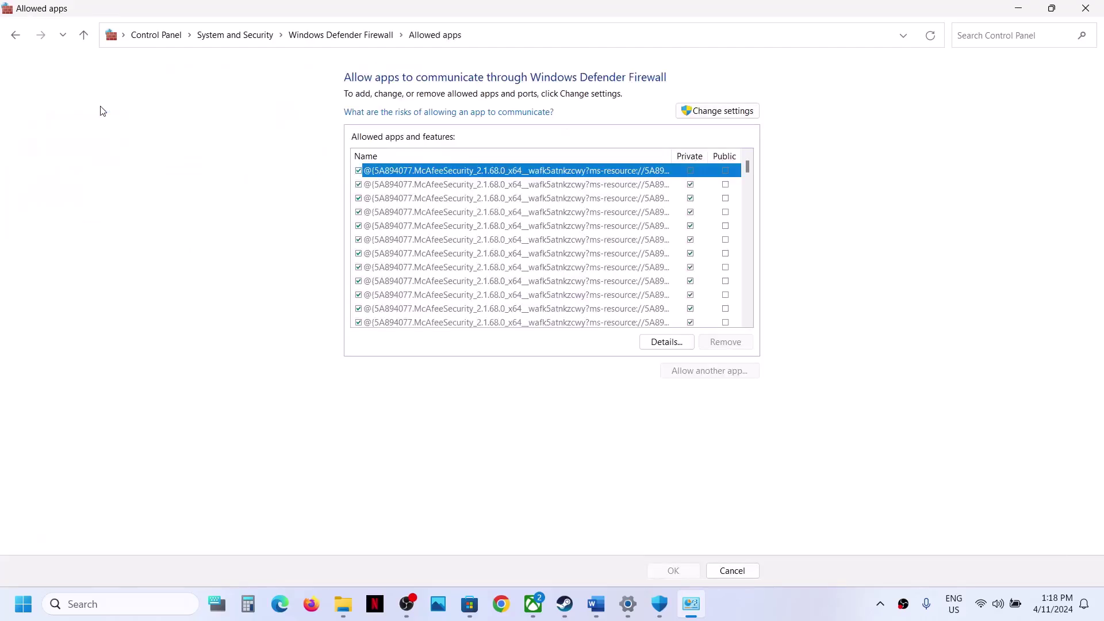
{"action": "left_click", "coordinate": [728, 111]}
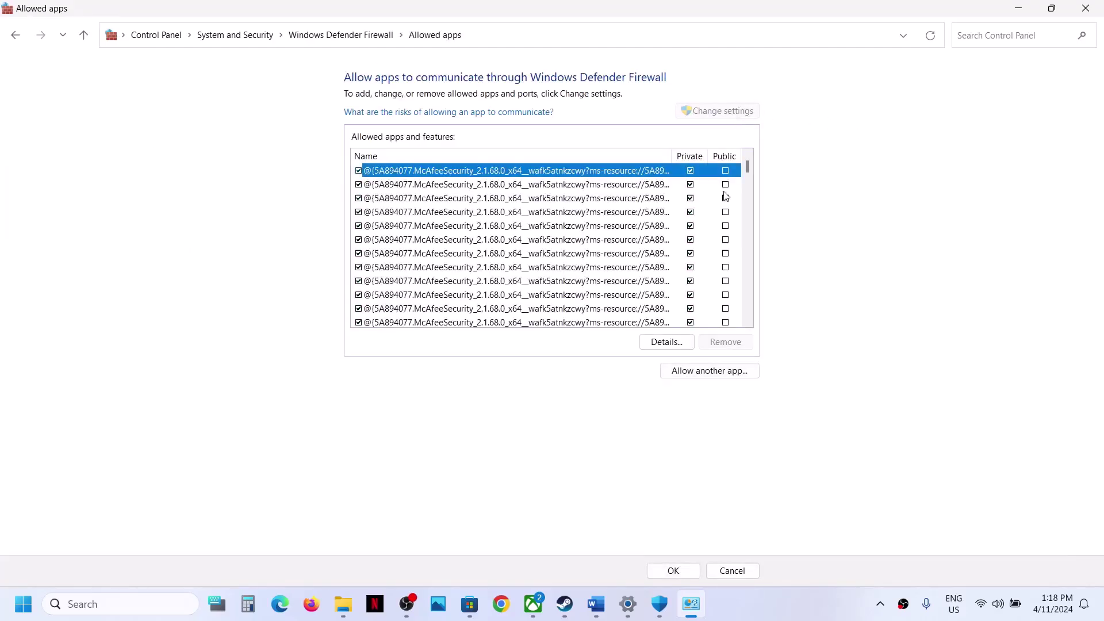
- Start allowing another app through the firewall, browsing to the Program Files (x86) folder on the C: drive
{"action": "left_click", "coordinate": [715, 375]}
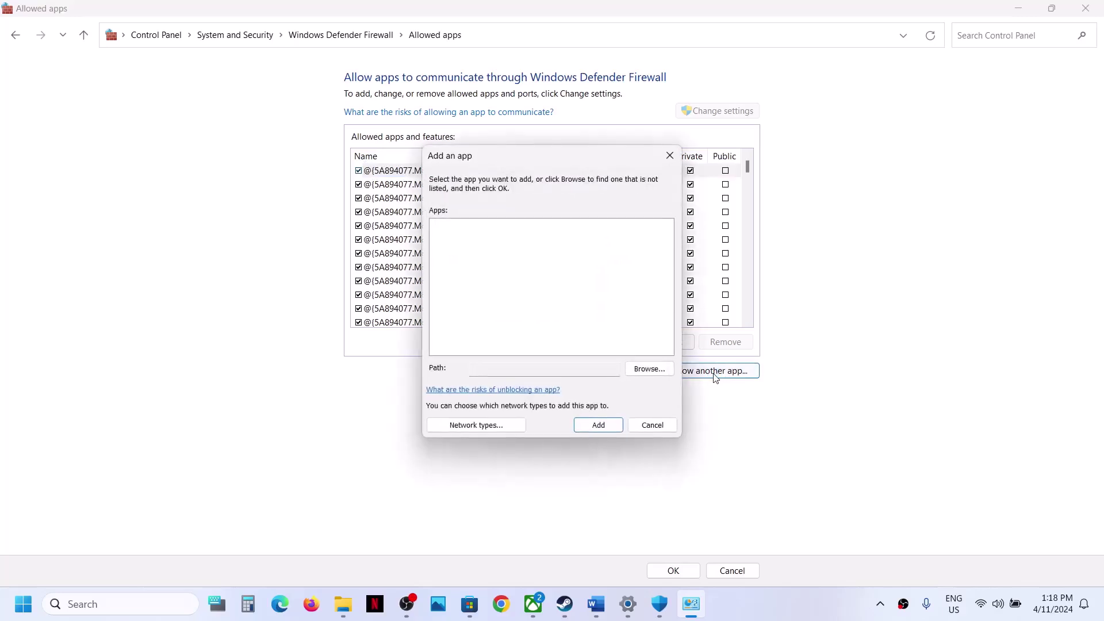
{"action": "left_click", "coordinate": [652, 372]}
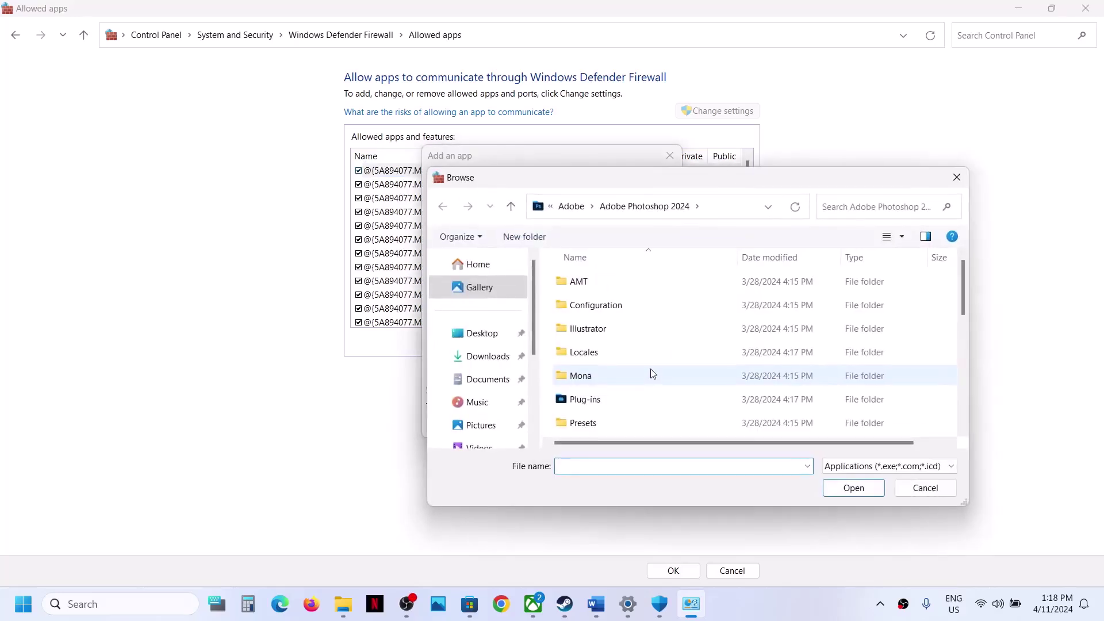
{"action": "scroll", "coordinate": [492, 379], "scroll_direction": "down", "scroll_amount": 3}
{"action": "left_click", "coordinate": [492, 376]}
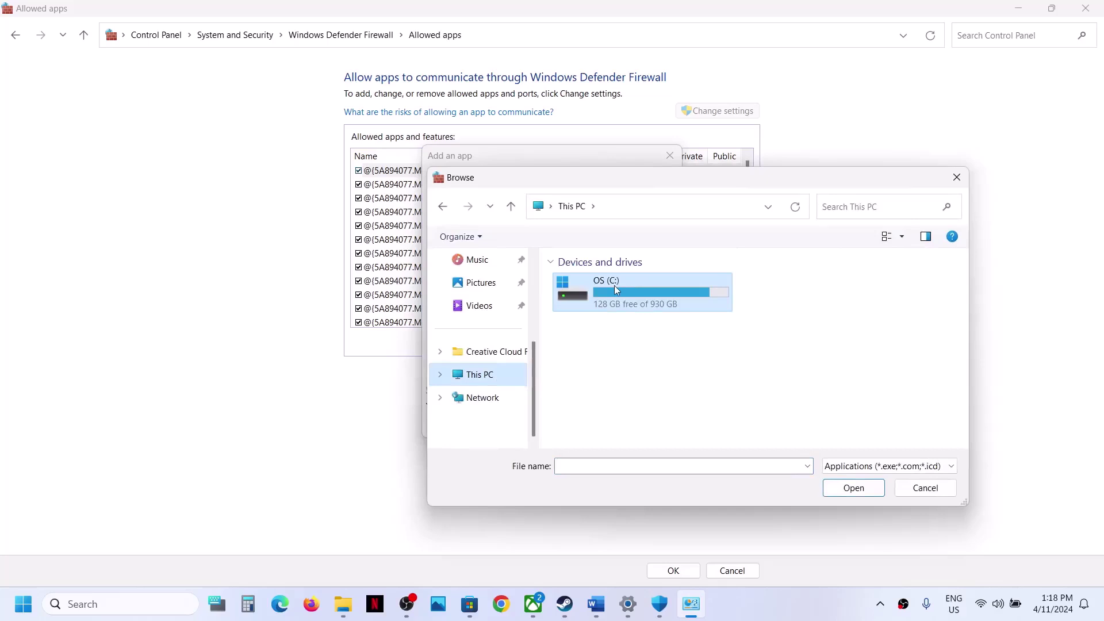
{"action": "double_click", "coordinate": [614, 285]}
{"action": "scroll", "coordinate": [611, 382], "scroll_direction": "down", "scroll_amount": 2}
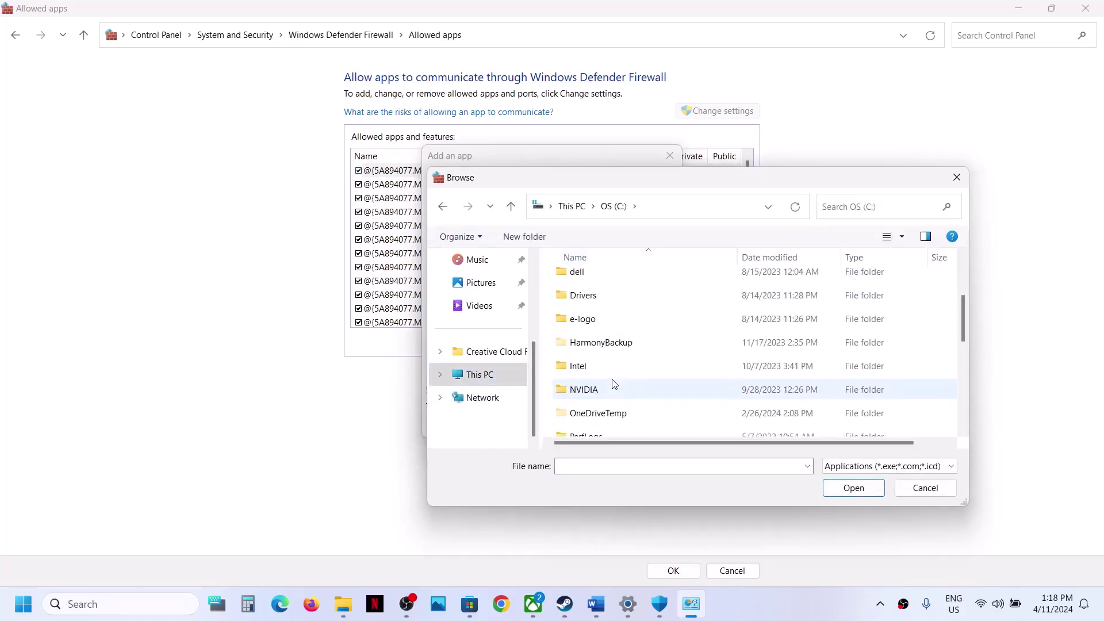
{"action": "scroll", "coordinate": [613, 374], "scroll_direction": "down", "scroll_amount": 3}
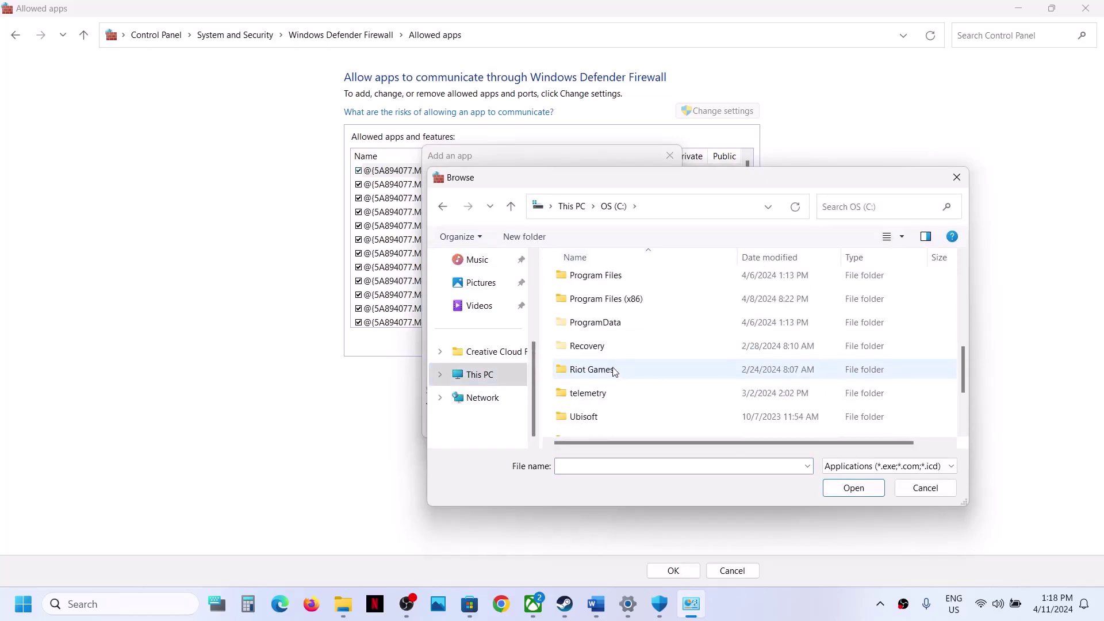
{"action": "double_click", "coordinate": [618, 299]}
- Go from Program Files (x86) to the Steam\steamapps\common folder in the Browse dialog
{"action": "left_click", "coordinate": [604, 313]}
{"action": "scroll", "coordinate": [604, 314], "scroll_direction": "down", "scroll_amount": 5}
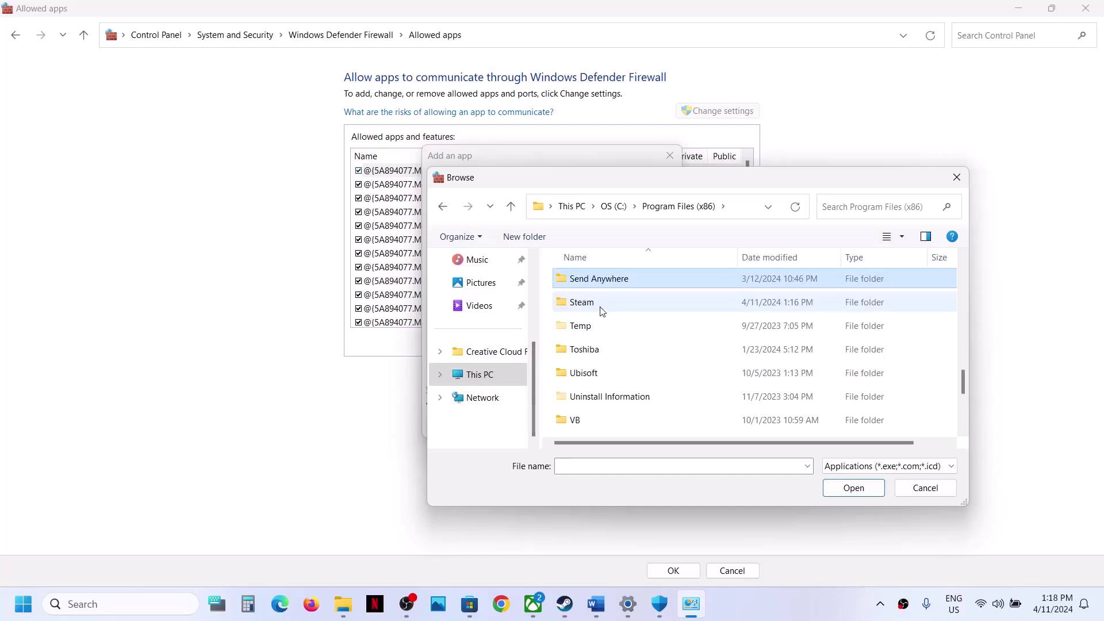
{"action": "double_click", "coordinate": [601, 310]}
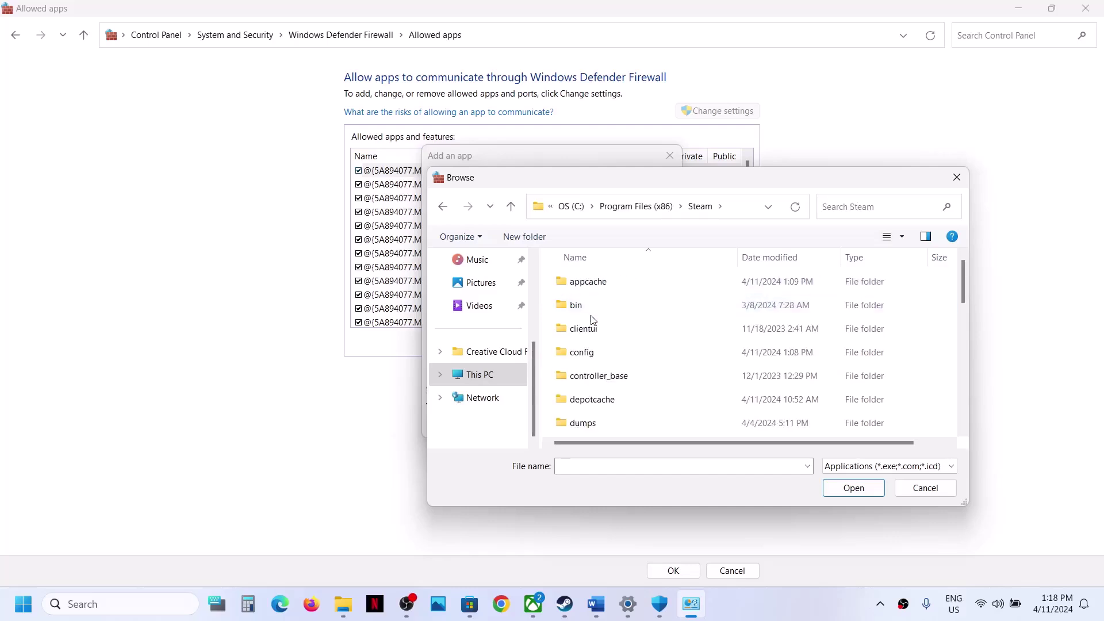
{"action": "type", "text": "steam"}
{"action": "double_click", "coordinate": [610, 305]}
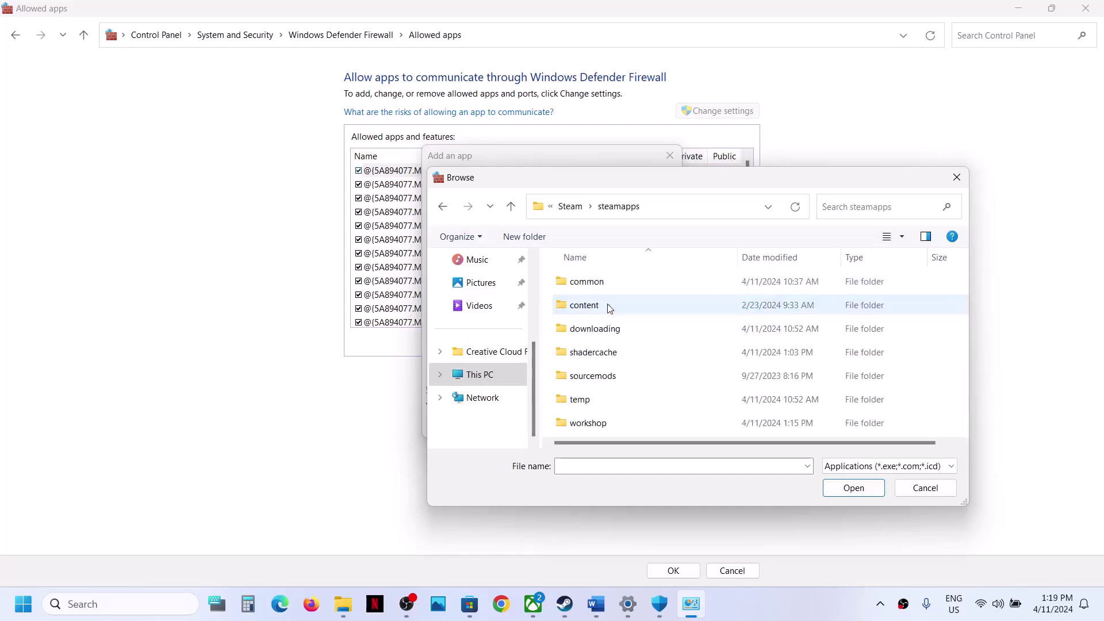
{"action": "double_click", "coordinate": [604, 284]}
- Try to add the Test_C application from the PROJECT QUARANTINE folder to the firewall's allowed apps
{"action": "scroll", "coordinate": [624, 339], "scroll_direction": "down", "scroll_amount": 3}
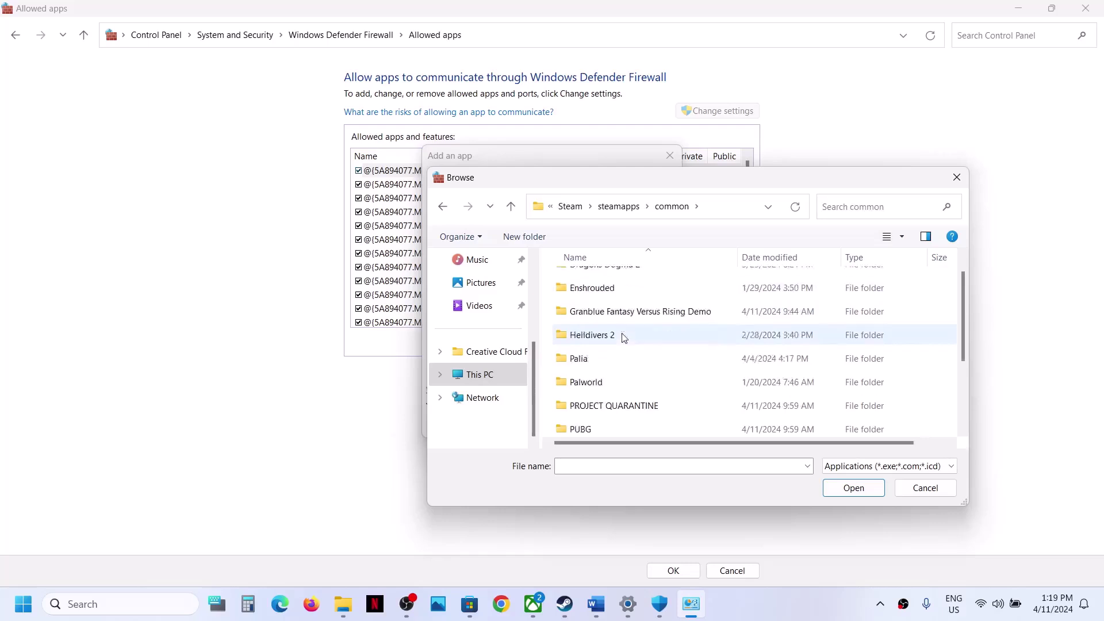
{"action": "left_click", "coordinate": [617, 368]}
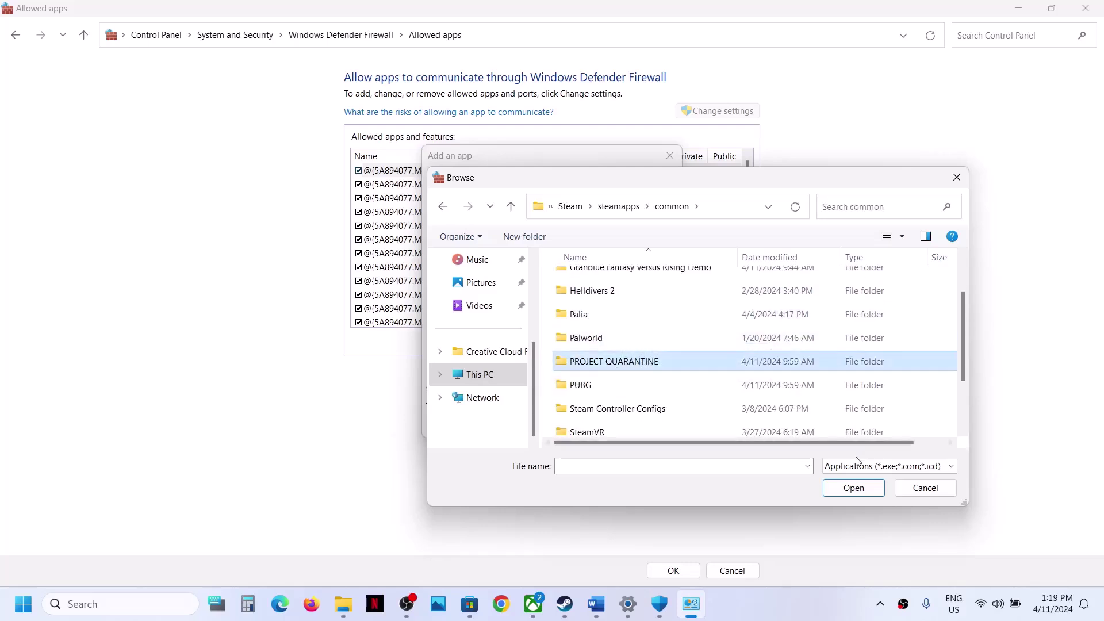
{"action": "double_click", "coordinate": [670, 370]}
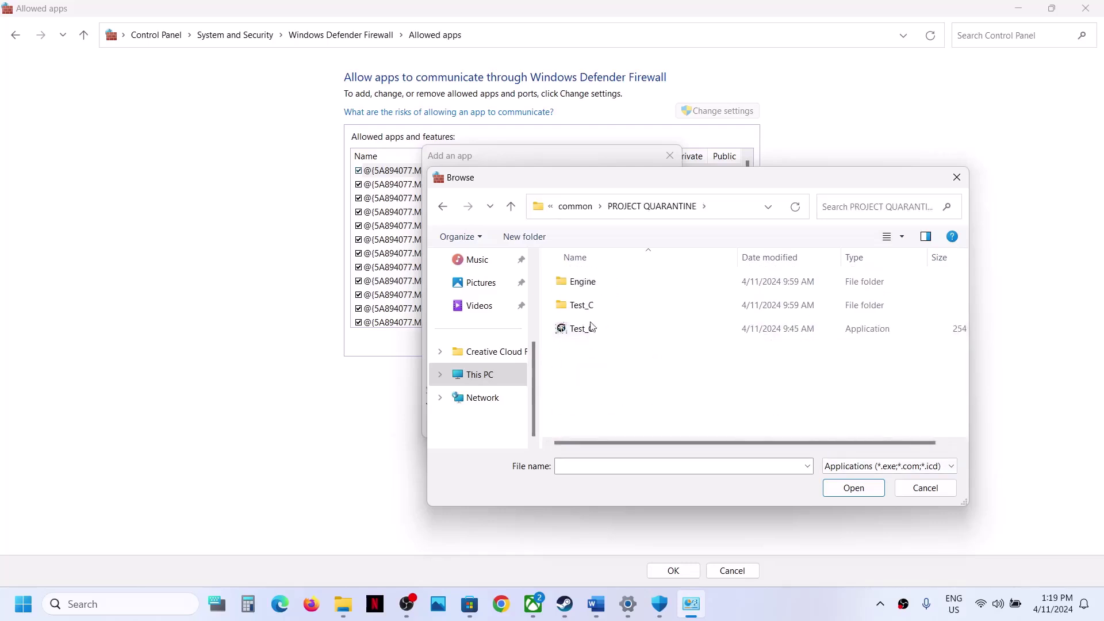
{"action": "left_click", "coordinate": [592, 326]}
{"action": "left_click", "coordinate": [848, 490]}
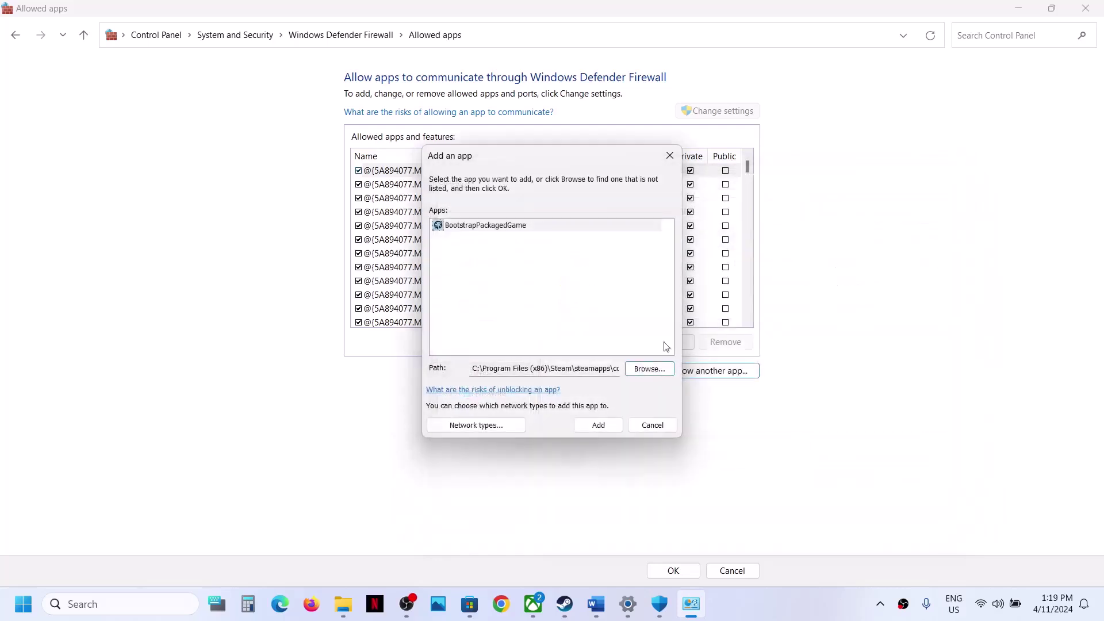
{"action": "left_click", "coordinate": [603, 427]}
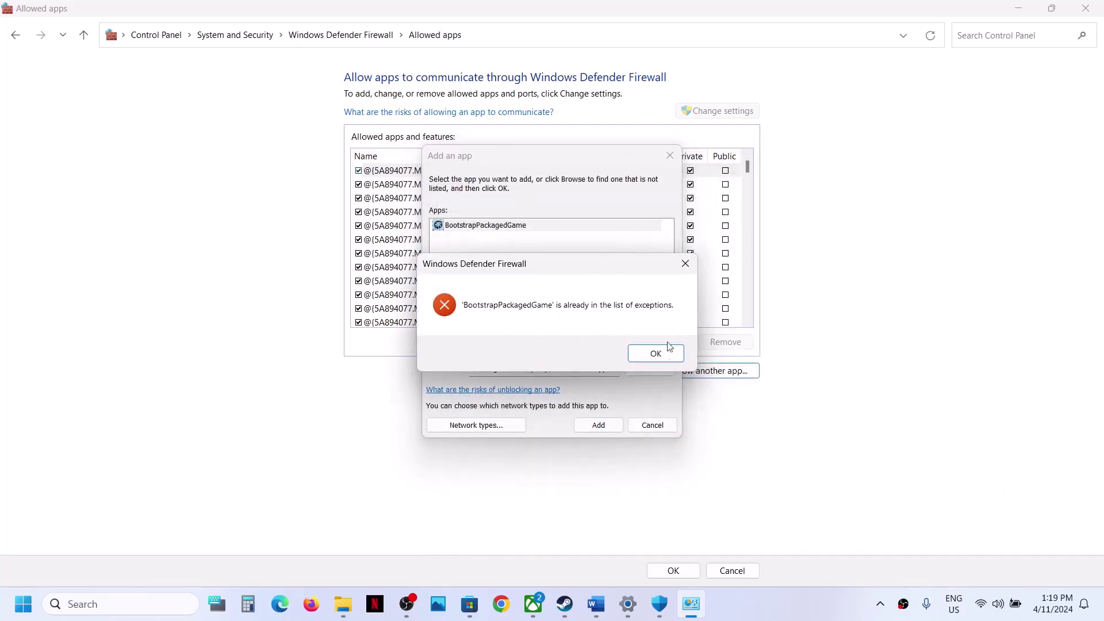
{"action": "left_click", "coordinate": [661, 352]}
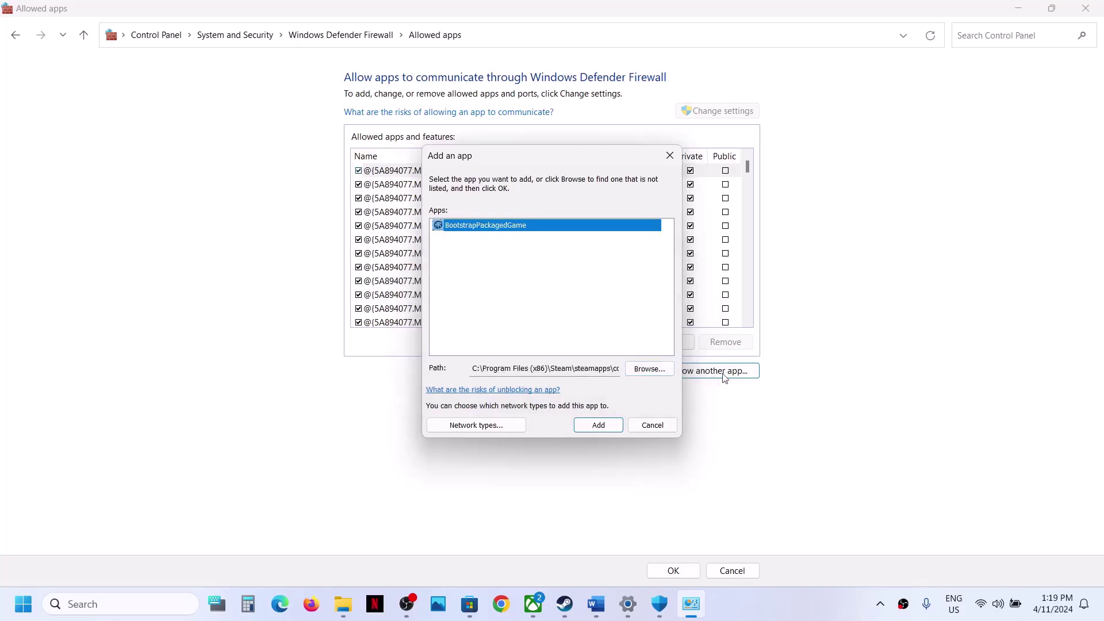
- Add Test_C-Win64-Shipping from Test_C\Binaries\Win64 to the firewall's allowed apps and save the changes
{"action": "left_click", "coordinate": [650, 369]}
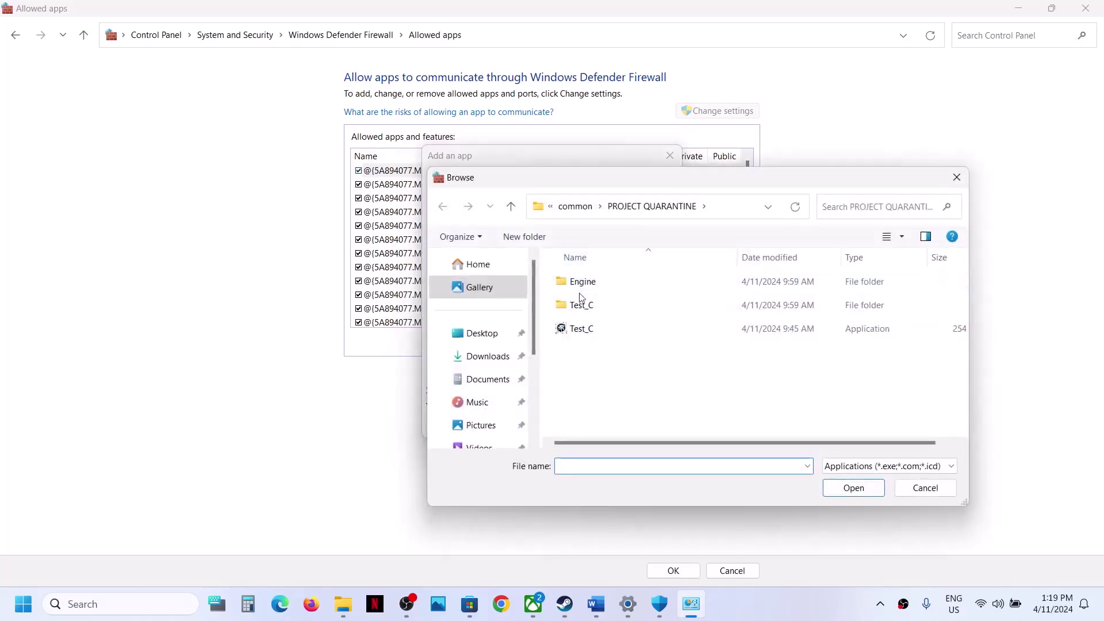
{"action": "double_click", "coordinate": [583, 303]}
{"action": "double_click", "coordinate": [584, 281]}
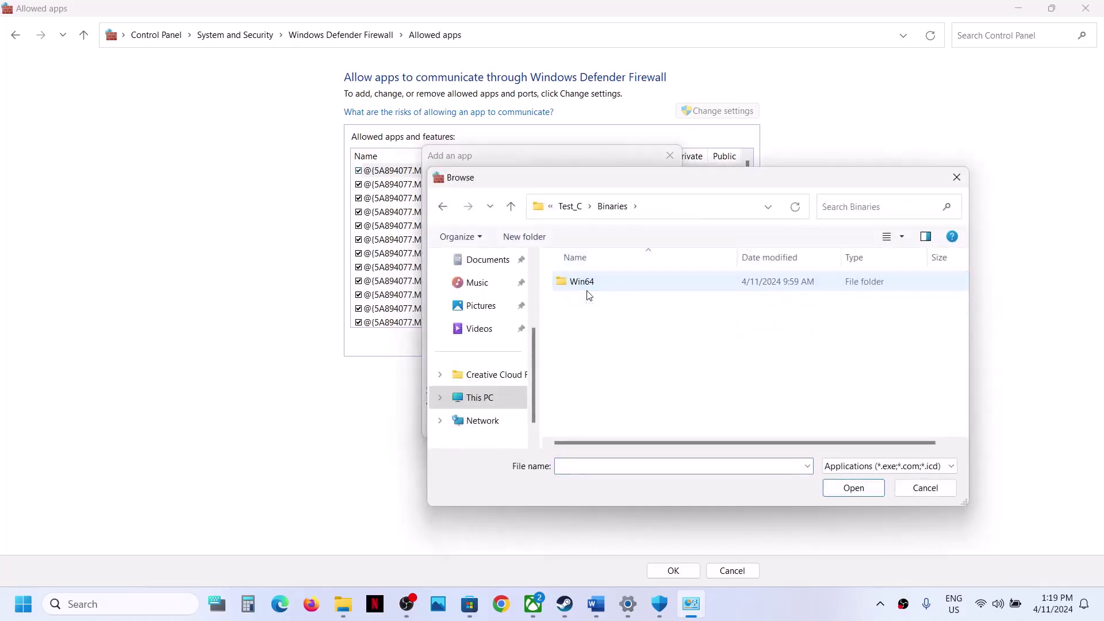
{"action": "double_click", "coordinate": [586, 282]}
{"action": "left_click", "coordinate": [598, 306]}
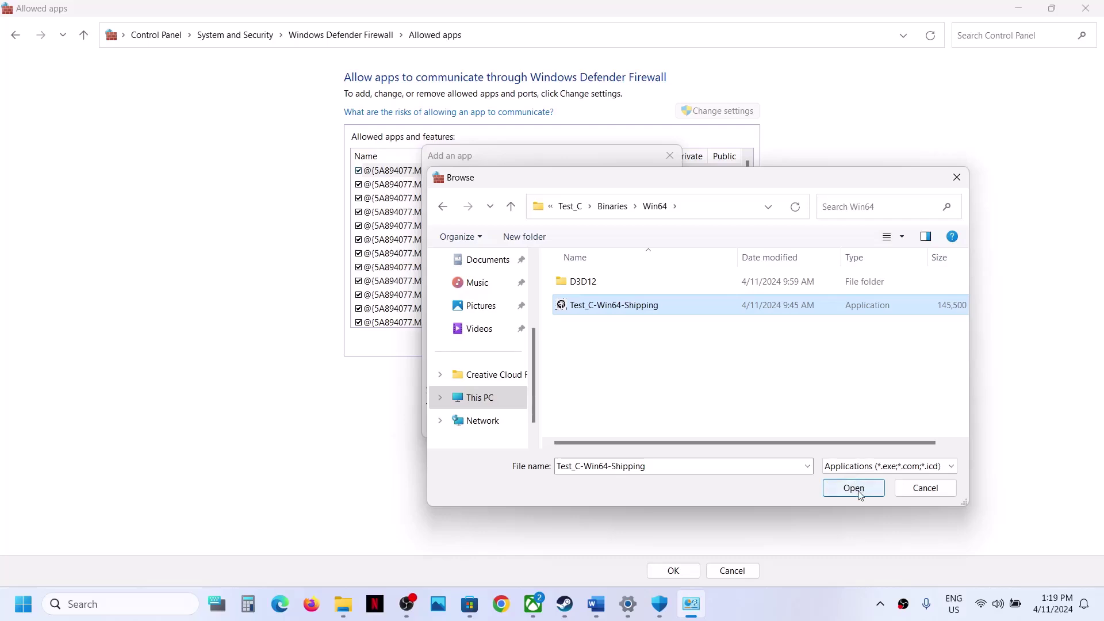
{"action": "left_click", "coordinate": [853, 488]}
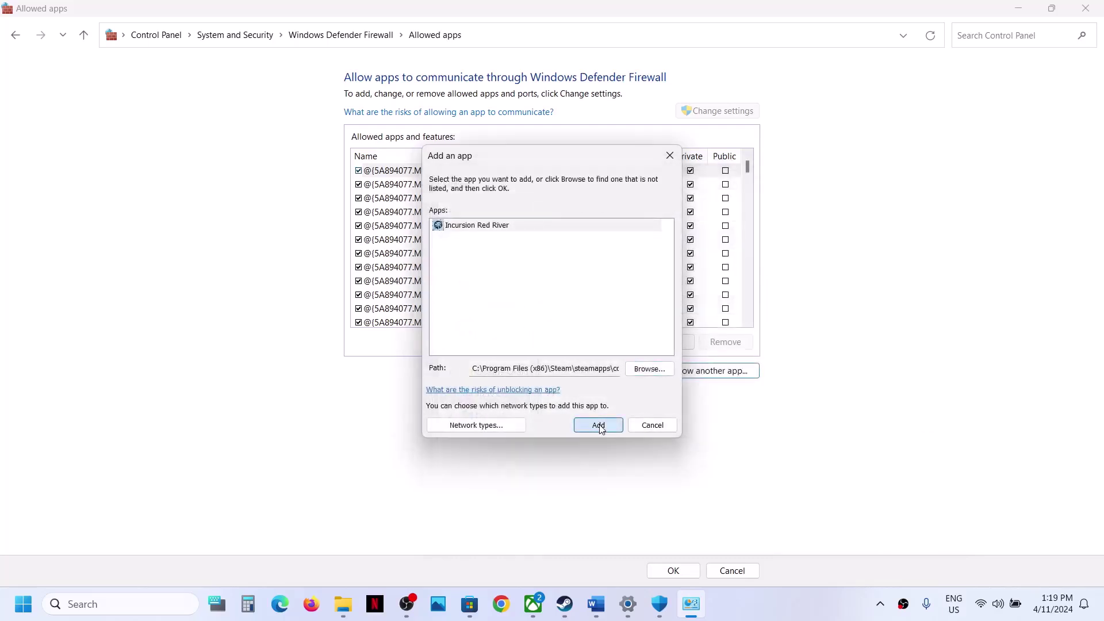
{"action": "left_click", "coordinate": [599, 424]}
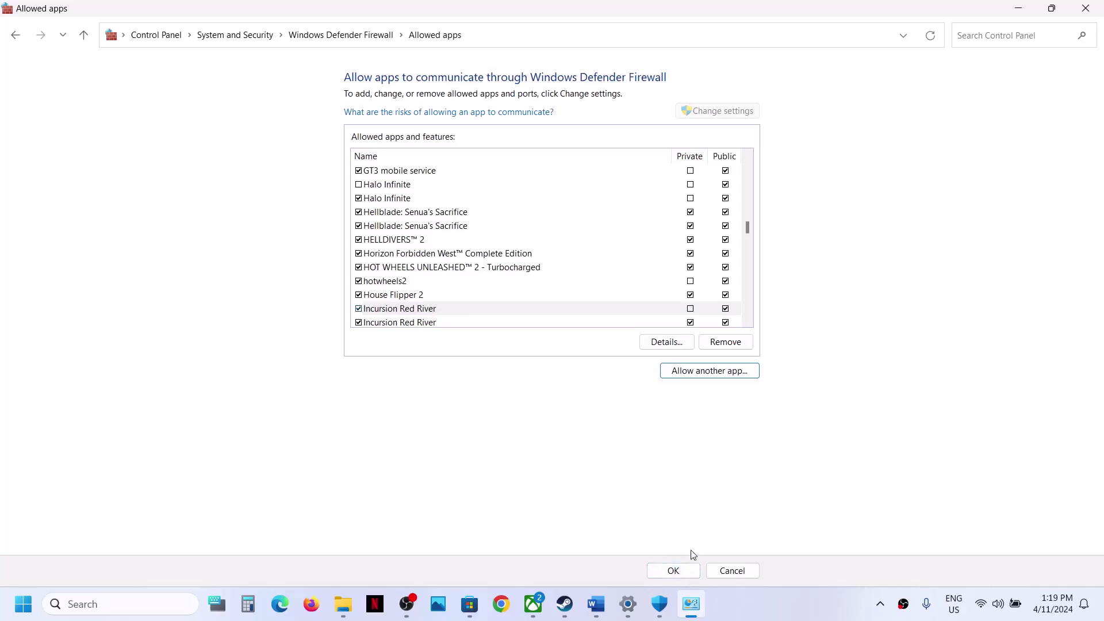
{"action": "left_click", "coordinate": [684, 571]}
- Close the firewall, Windows Security and Settings windows to return to the Word document
{"action": "left_click", "coordinate": [1087, 8]}
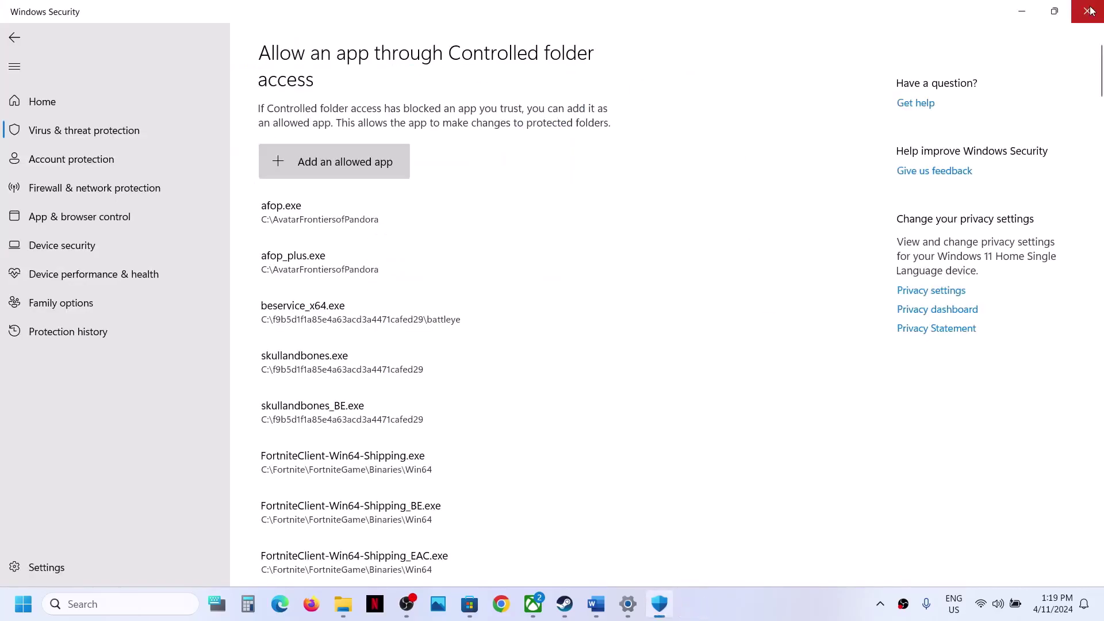
{"action": "left_click", "coordinate": [1090, 11]}
{"action": "left_click", "coordinate": [1090, 11]}
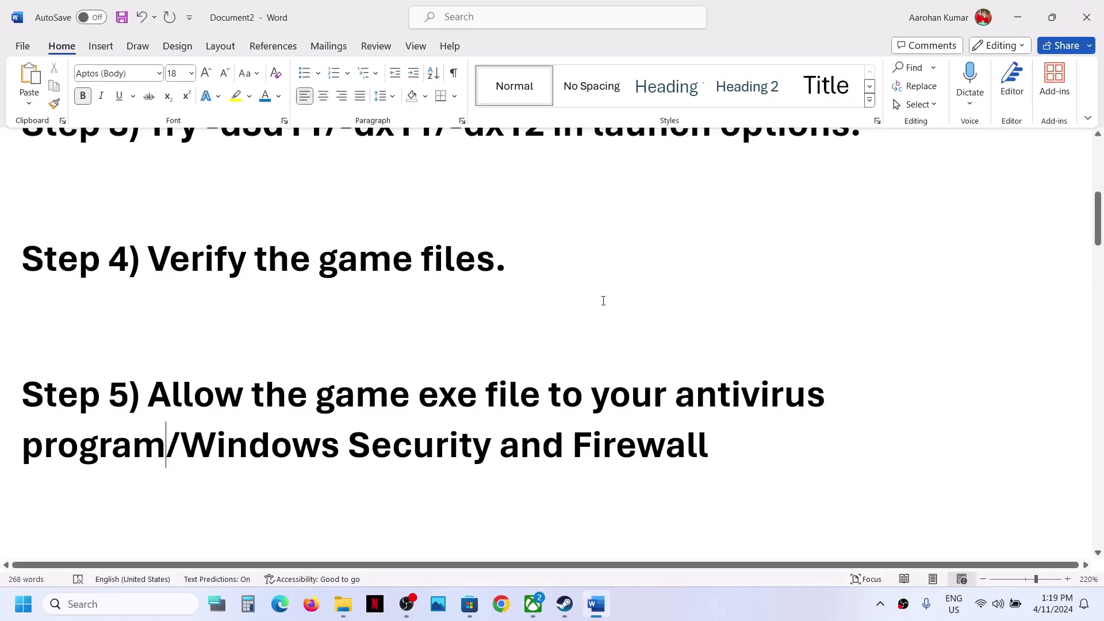
- Review Step 6 on a clean graphics driver installation, including the NVIDIA and AMD download links
{"action": "scroll", "coordinate": [602, 298], "scroll_direction": "down", "scroll_amount": 5}
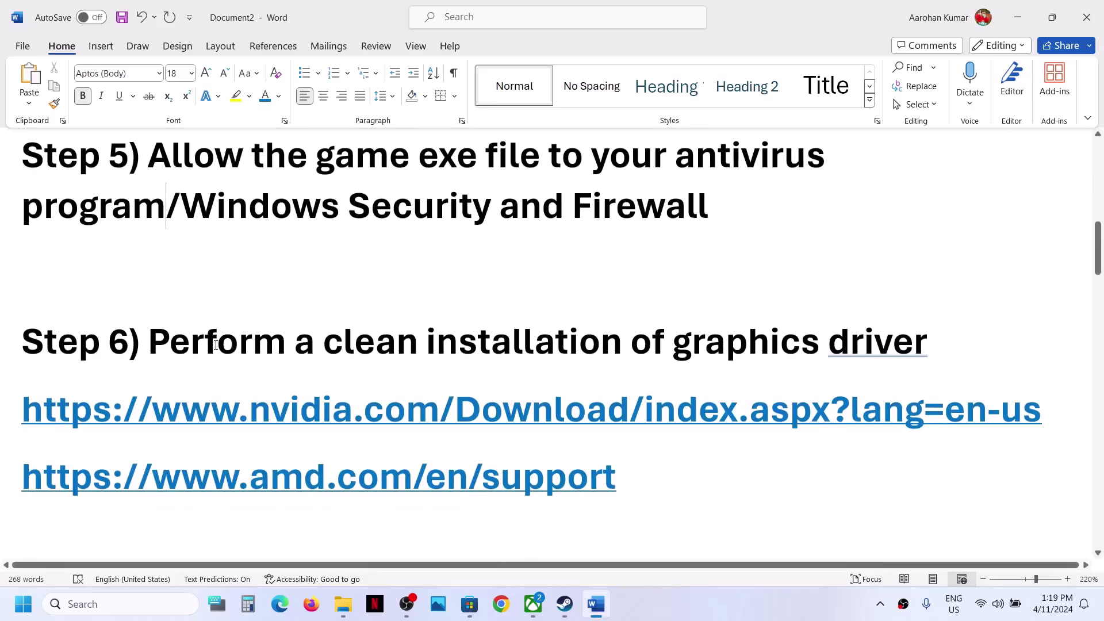
{"action": "left_click_drag", "start_coordinate": [216, 345], "coordinate": [754, 339]}
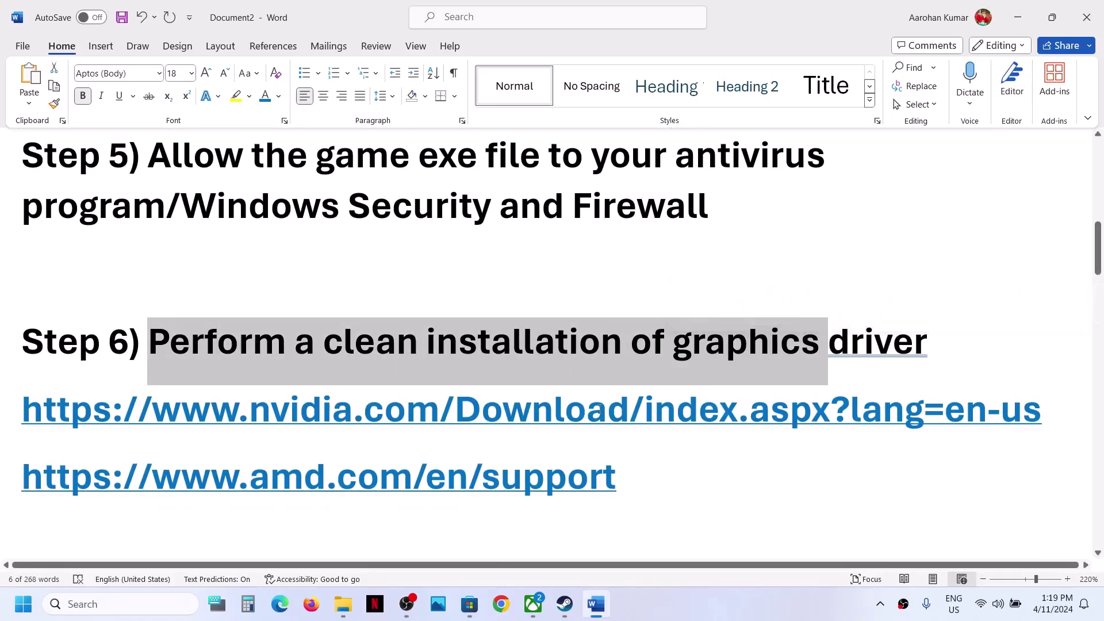
{"action": "double_click", "coordinate": [582, 419]}
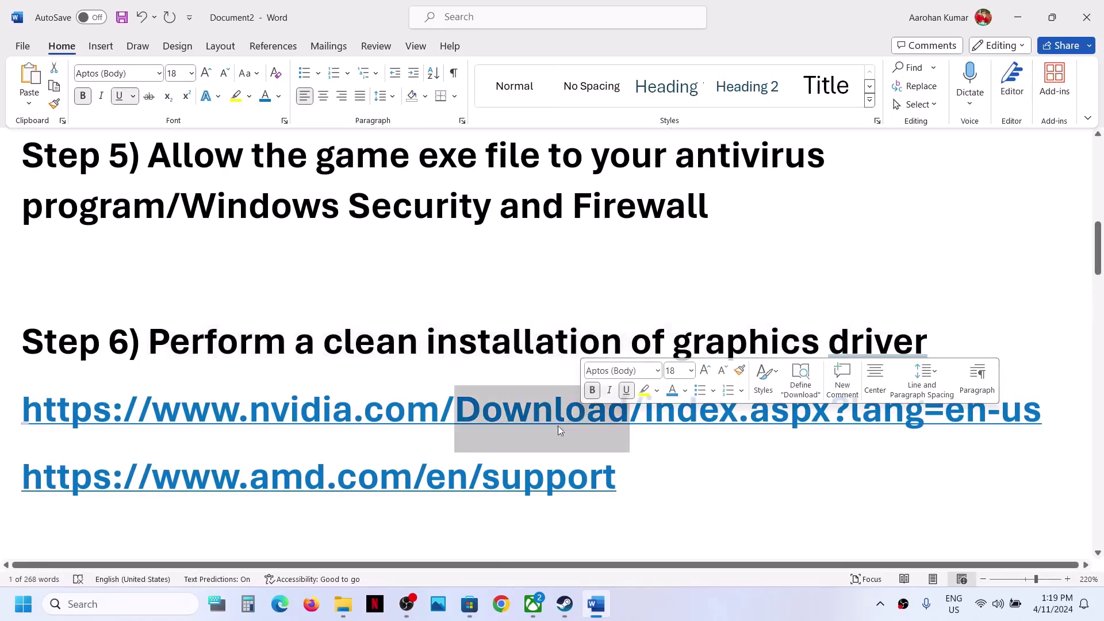
{"action": "triple_click", "coordinate": [461, 483]}
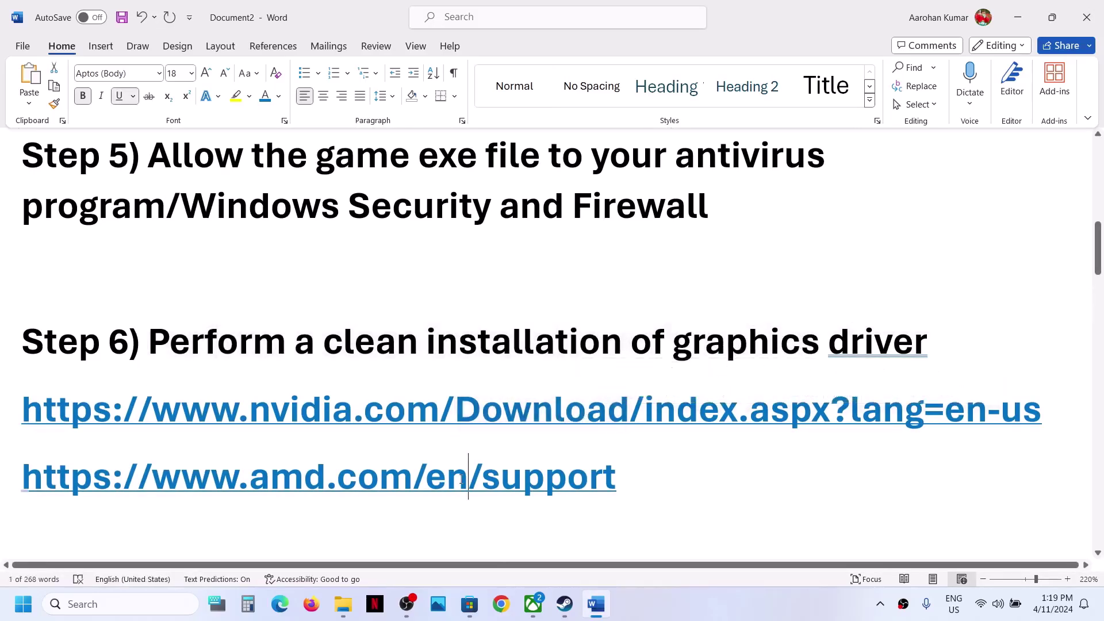
- On the NVIDIA driver downloads page in Chrome, choose GeForce, GeForce RTX 30 Series (Notebooks) and GeForce RTX 3050 Laptop GPU
{"action": "left_click", "coordinate": [738, 616]}
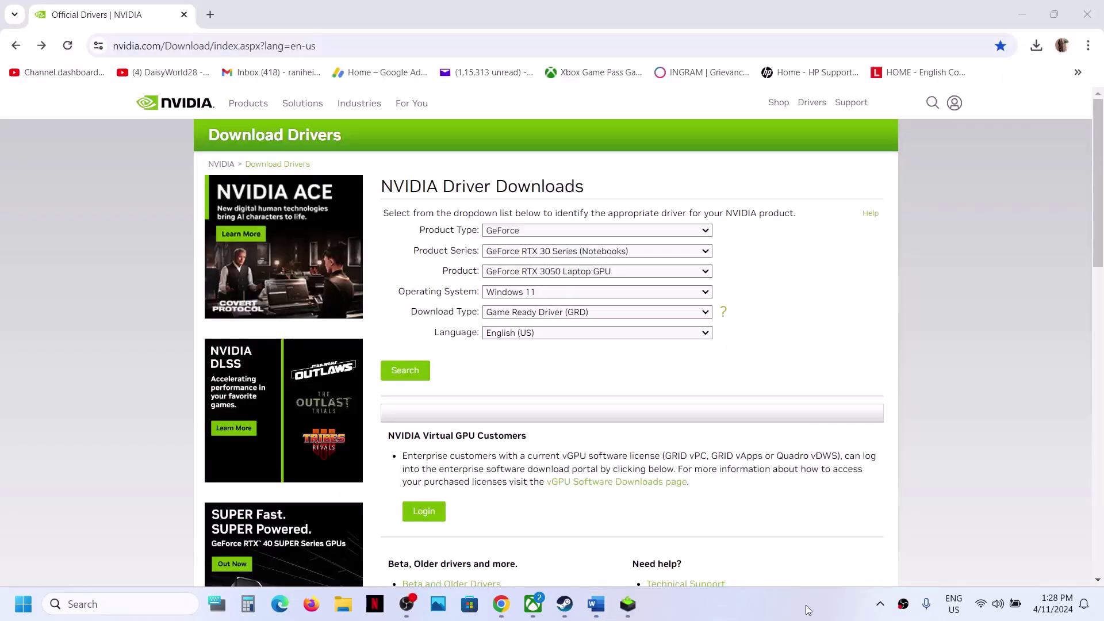
{"action": "left_click", "coordinate": [512, 231]}
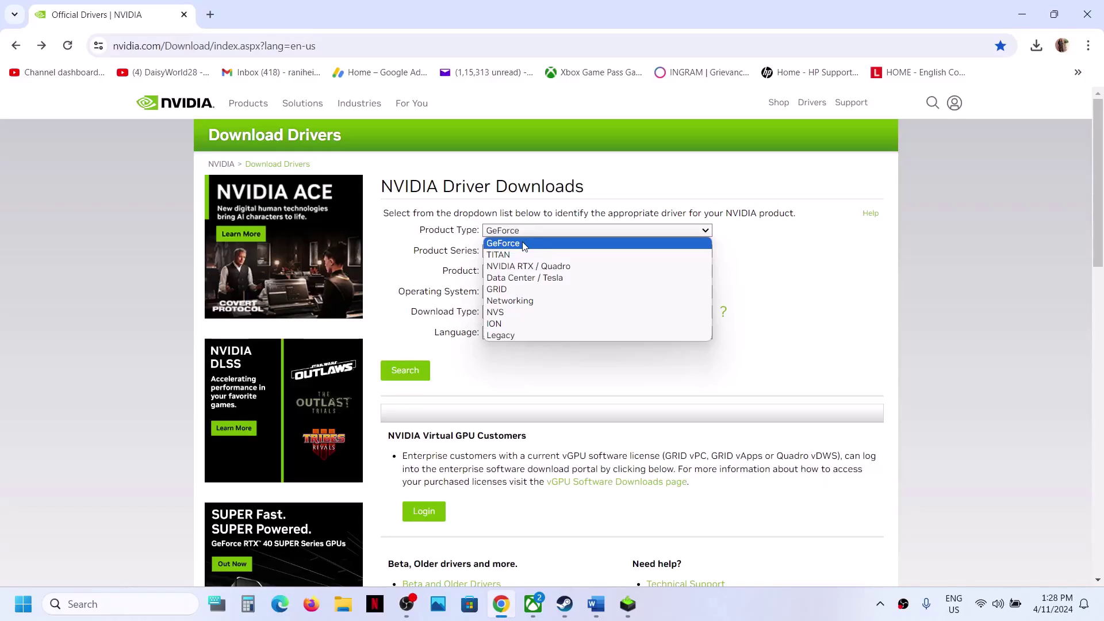
{"action": "left_click", "coordinate": [527, 242]}
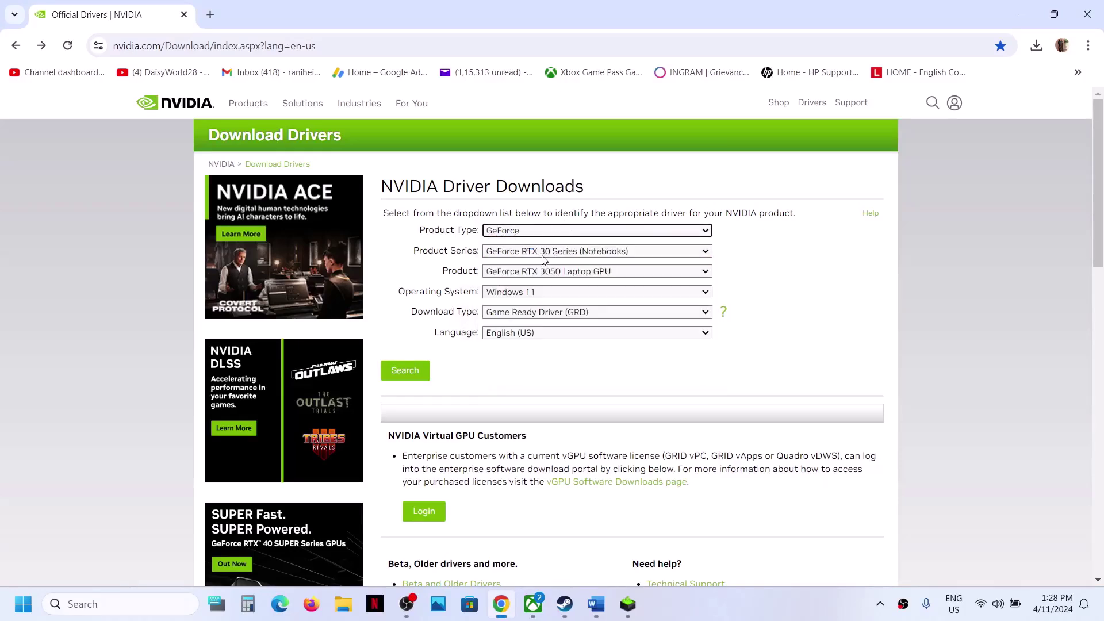
{"action": "left_click", "coordinate": [544, 253]}
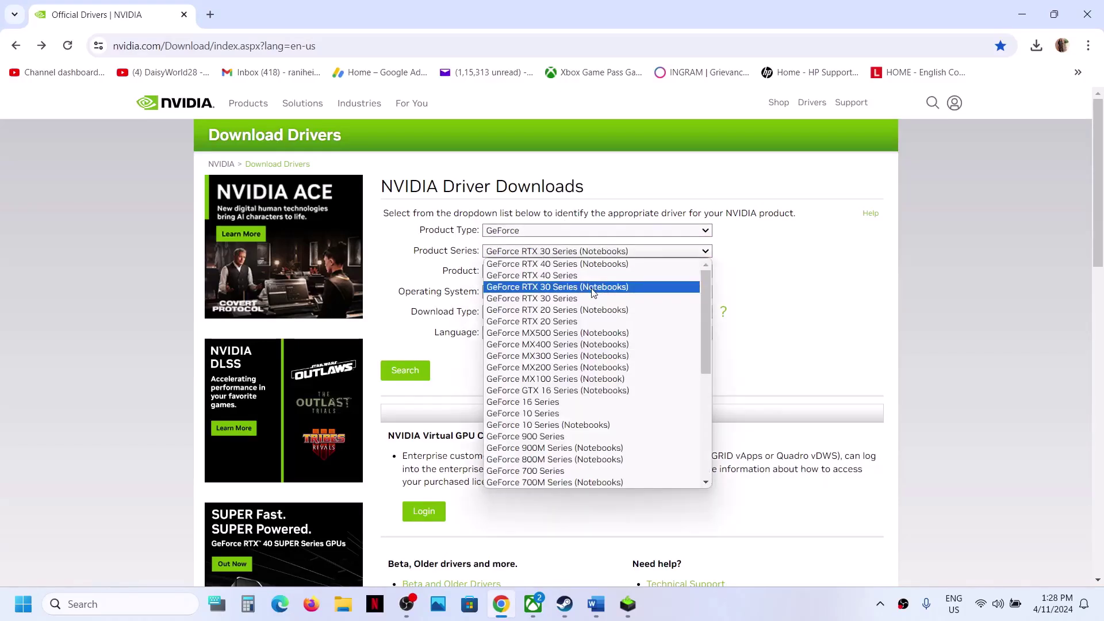
{"action": "left_click", "coordinate": [557, 289]}
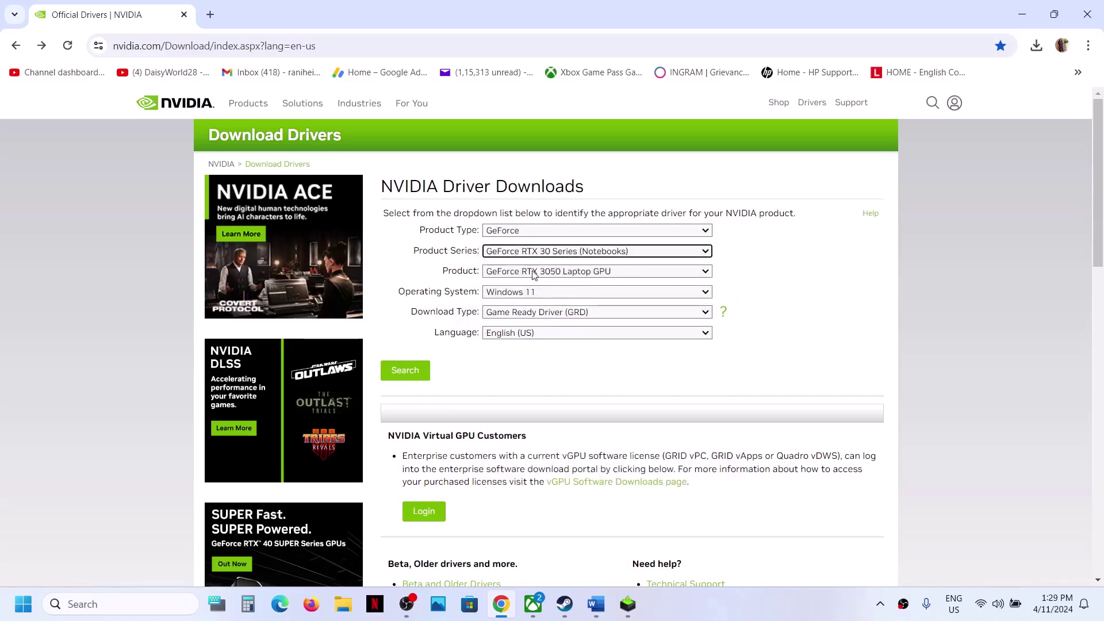
{"action": "left_click", "coordinate": [561, 272]}
{"action": "left_click", "coordinate": [596, 354]}
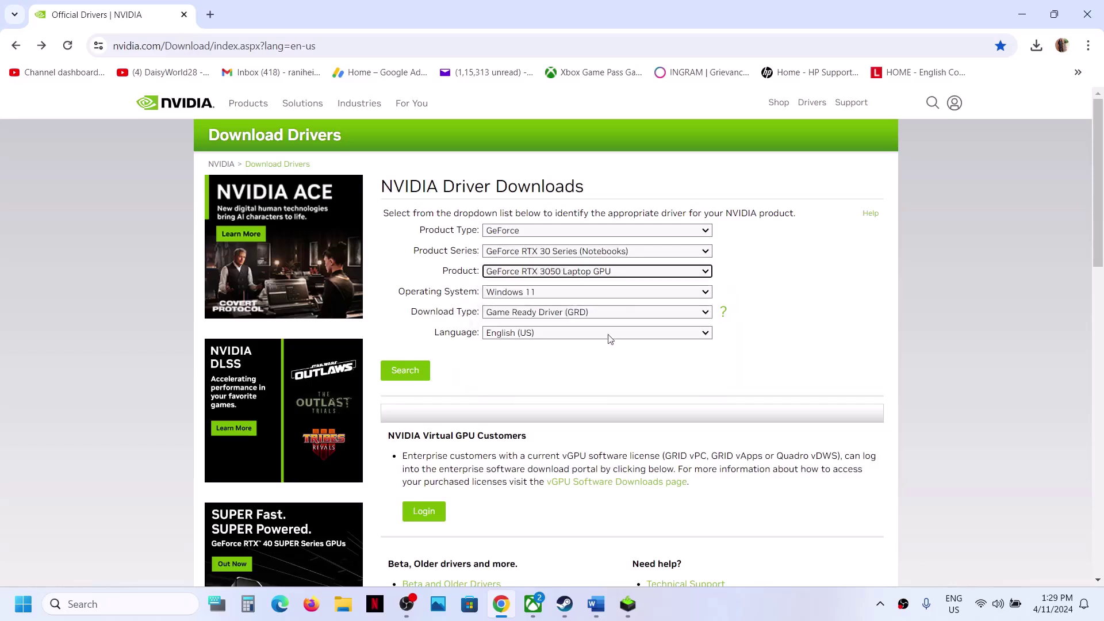
- Choose Windows 11 and Game Ready Driver (GRD), and search for the matching driver
{"action": "left_click", "coordinate": [539, 294]}
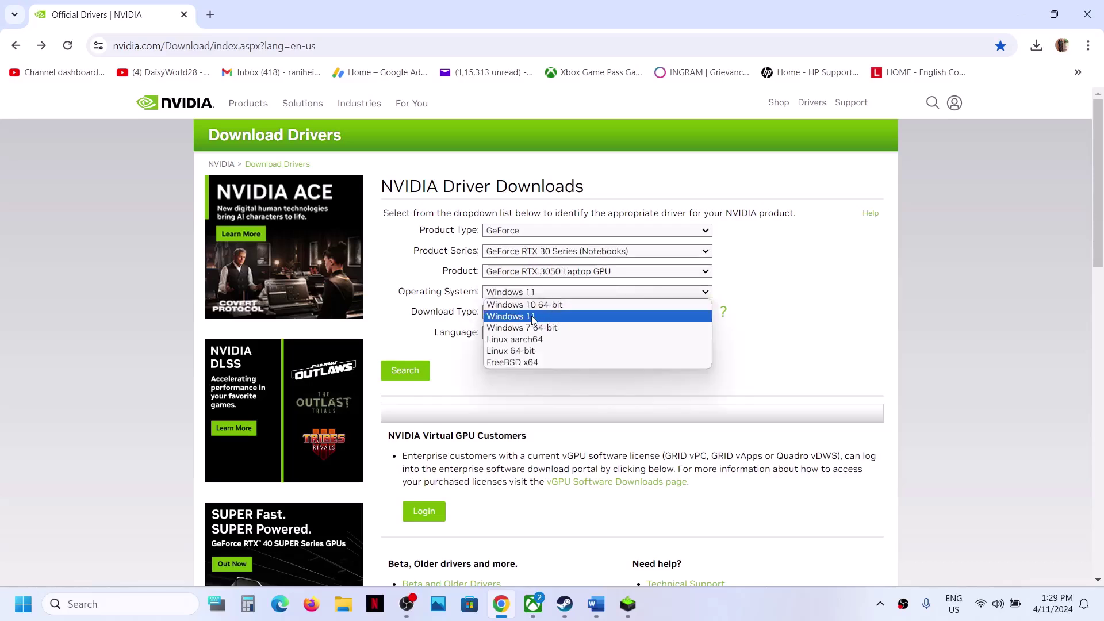
{"action": "left_click", "coordinate": [533, 317]}
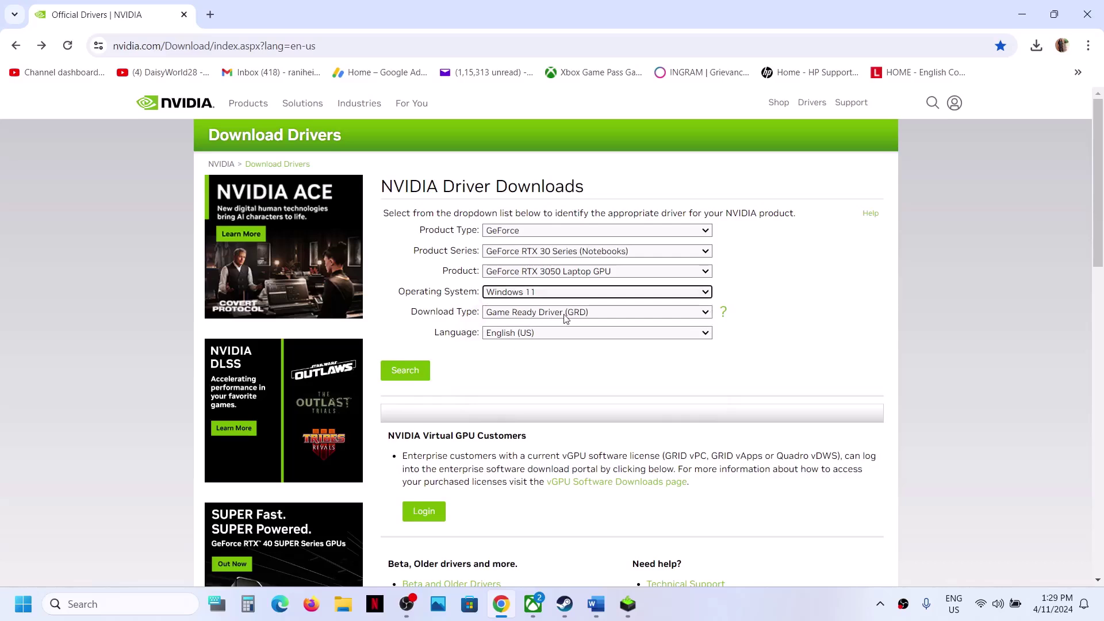
{"action": "left_click", "coordinate": [564, 316]}
{"action": "left_click", "coordinate": [555, 326]}
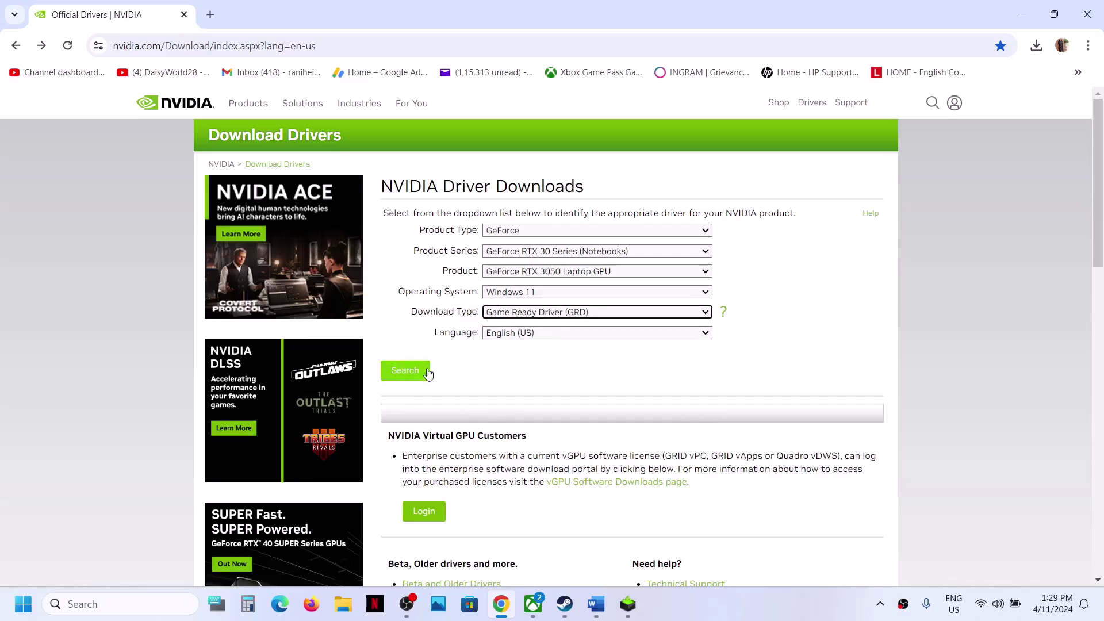
{"action": "left_click", "coordinate": [402, 371]}
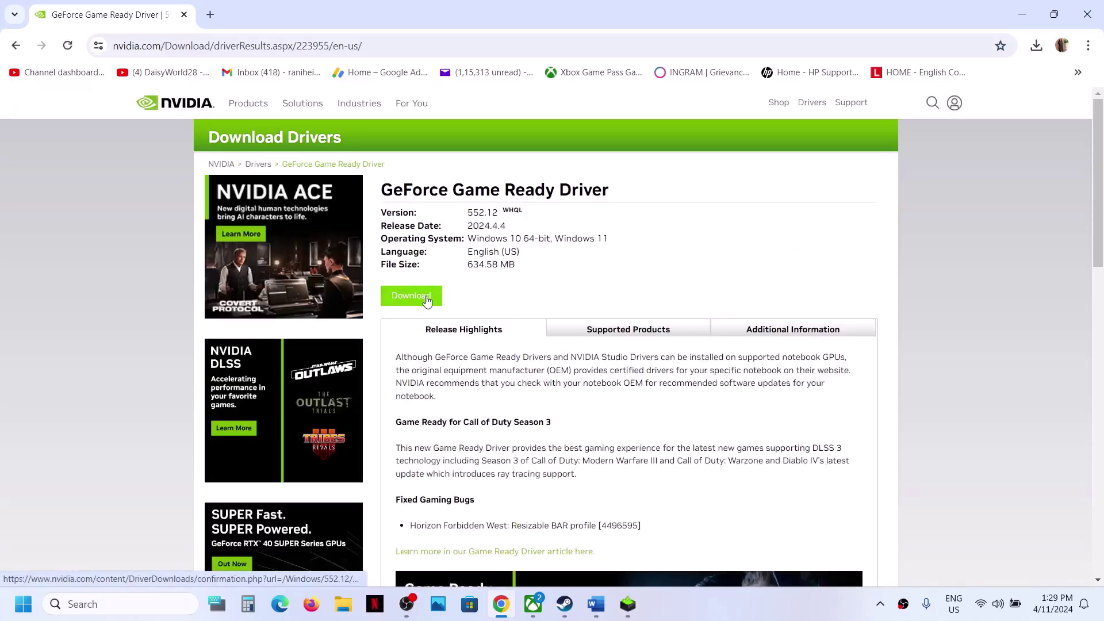
- Download the GeForce Game Ready Driver 552.12 and check the download in the browser's recent download history
{"action": "left_click", "coordinate": [427, 301]}
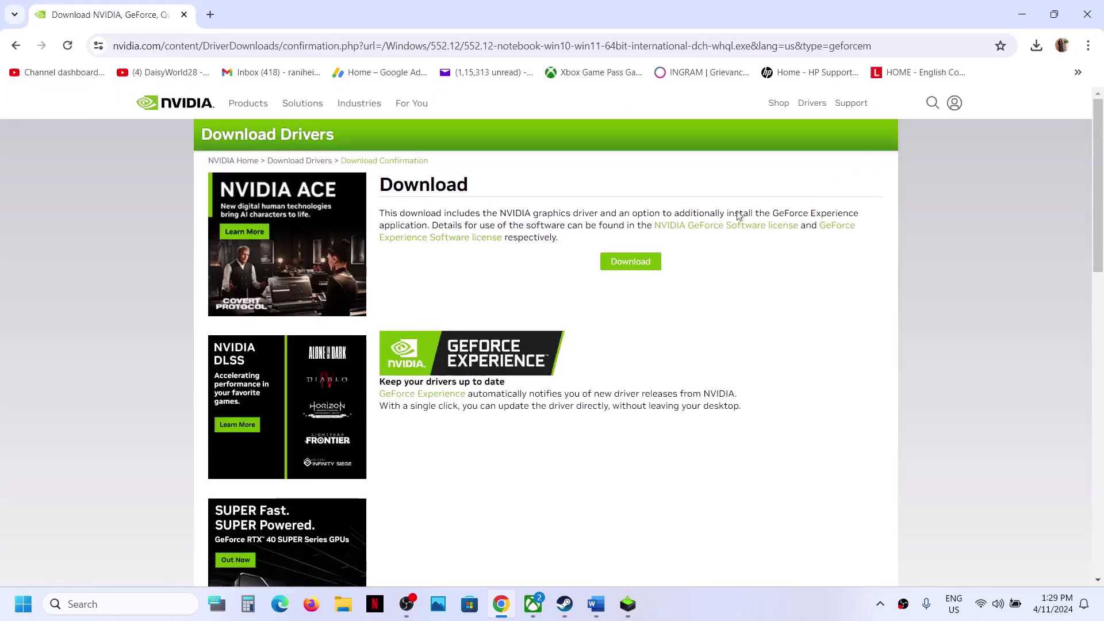
{"action": "left_click", "coordinate": [631, 261]}
{"action": "left_click", "coordinate": [1036, 46]}
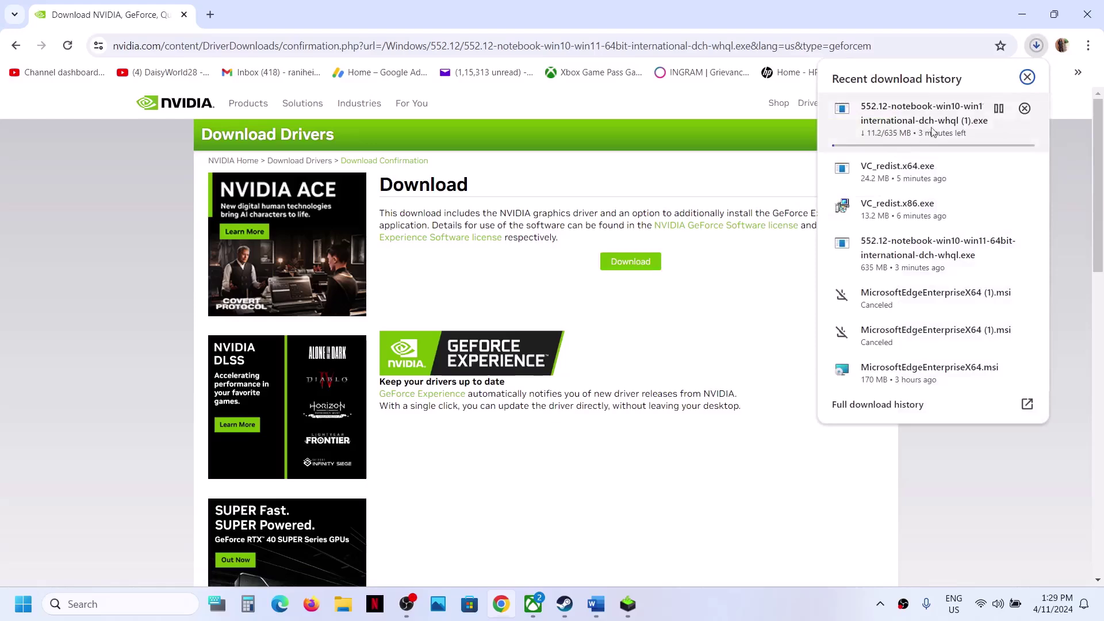
{"action": "left_click", "coordinate": [775, 386]}
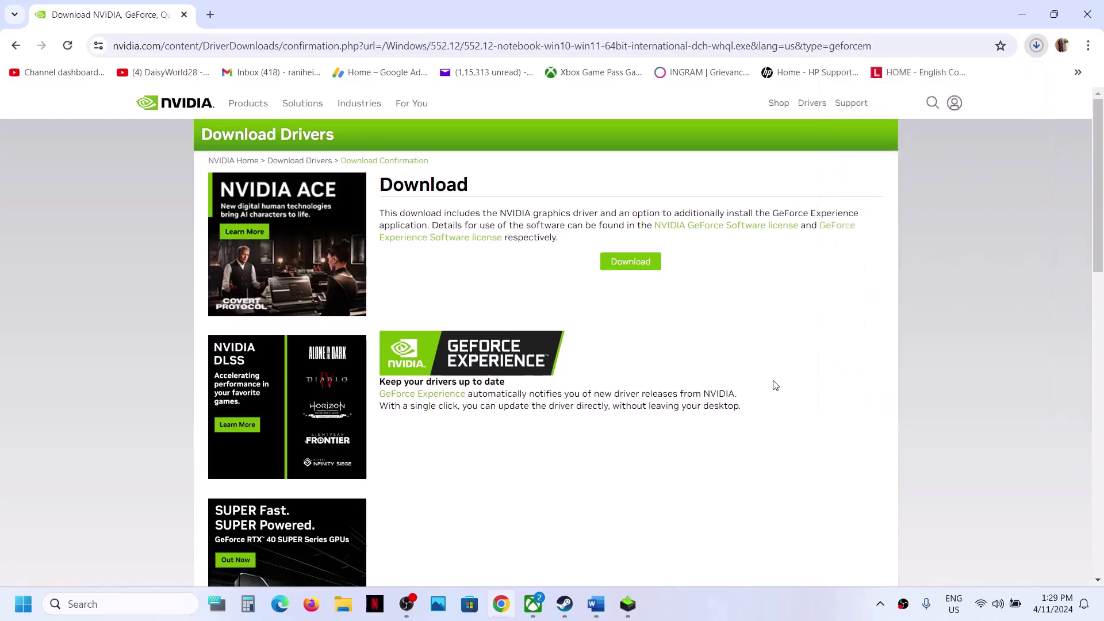
{"action": "left_click", "coordinate": [1036, 47]}
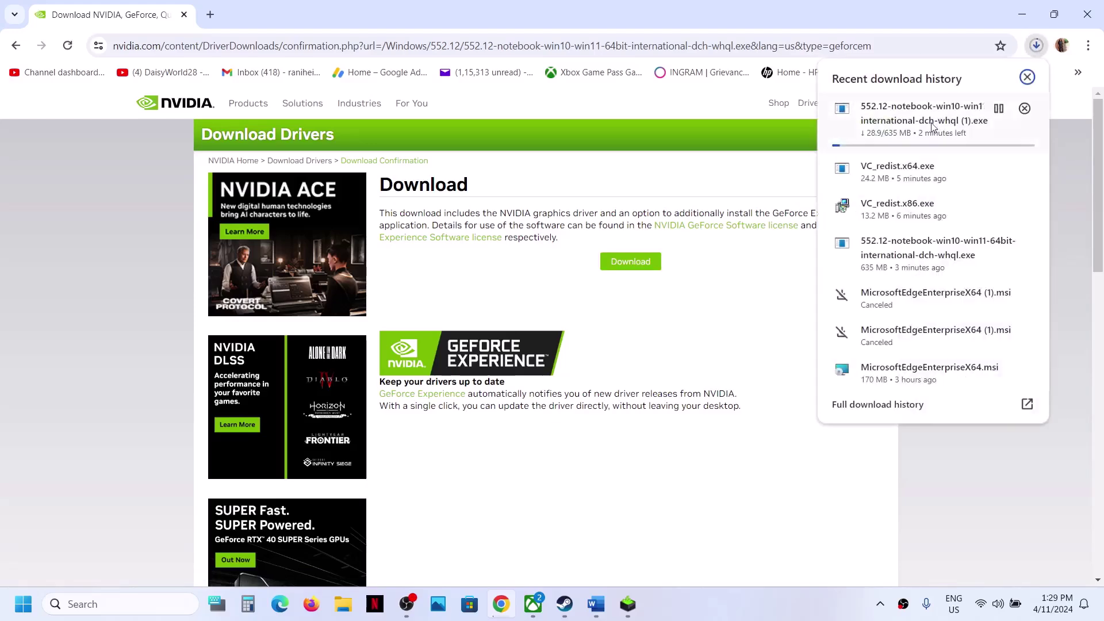
{"action": "left_click", "coordinate": [777, 381]}
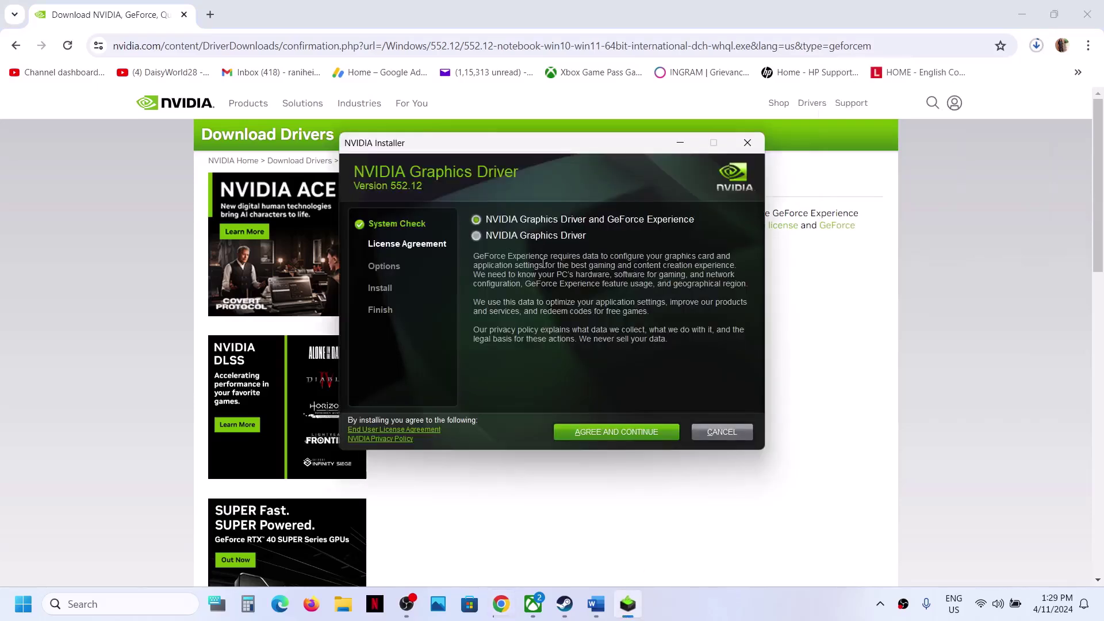
- Accept the NVIDIA installer's license and start a Custom (Advanced) installation with Perform a clean installation enabled
{"action": "left_click", "coordinate": [620, 434]}
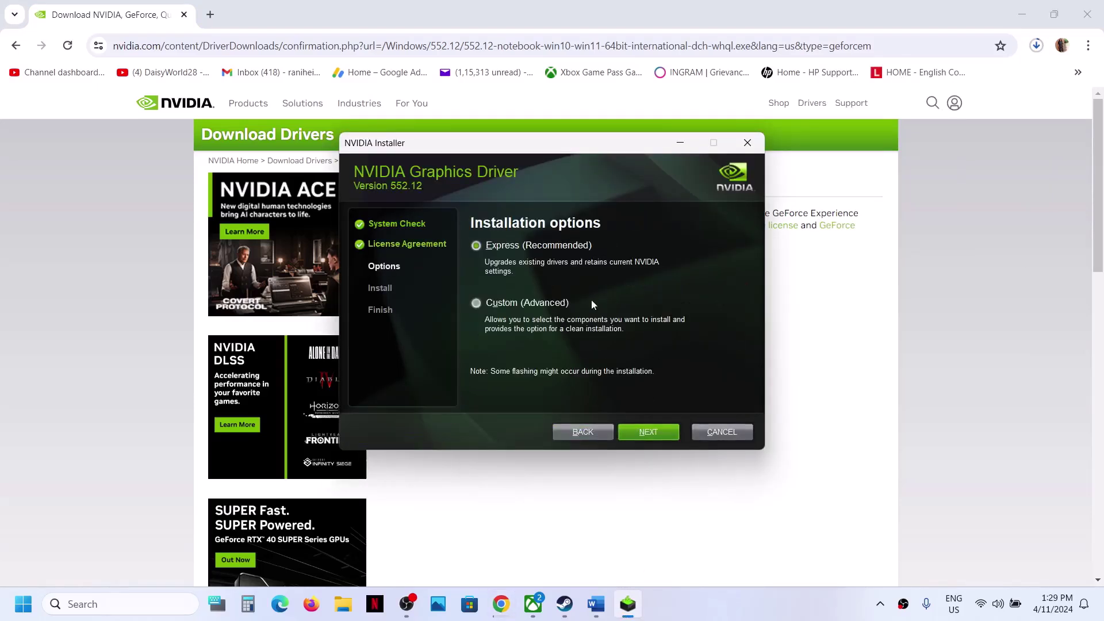
{"action": "left_click", "coordinate": [478, 304]}
{"action": "left_click", "coordinate": [636, 428]}
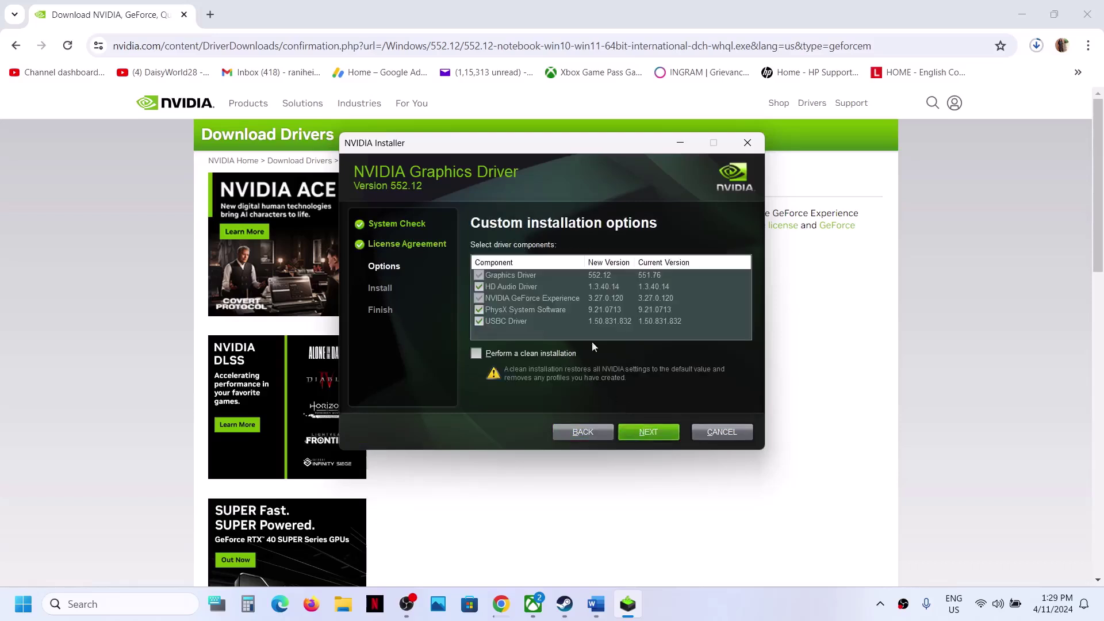
{"action": "left_click", "coordinate": [476, 353]}
{"action": "left_click", "coordinate": [645, 437]}
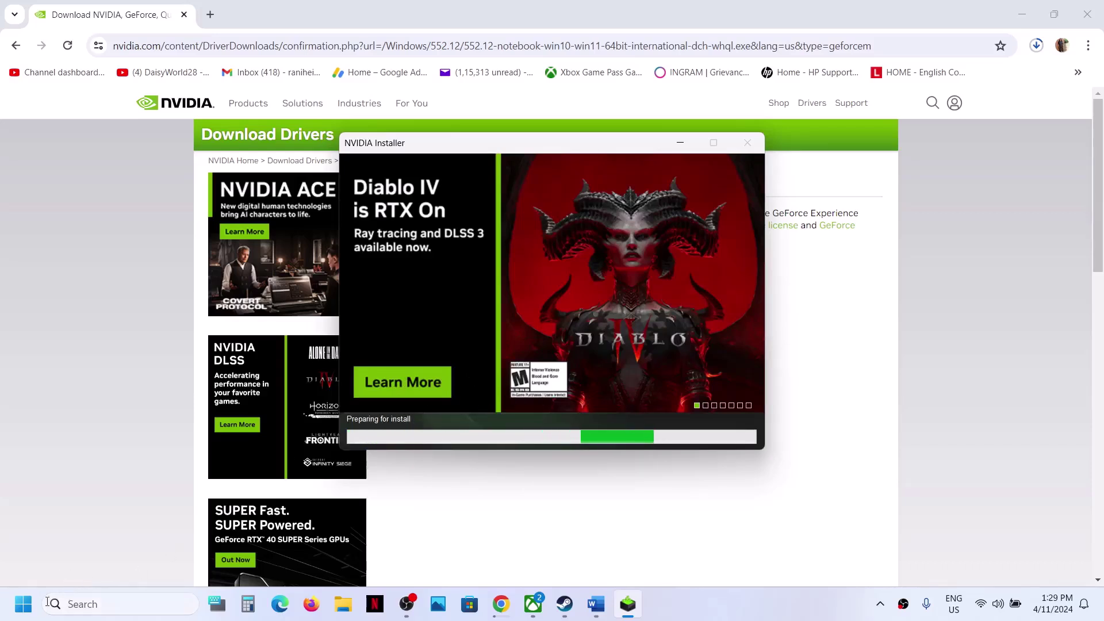
- View the computer's power options, including Restart, and dismiss them without restarting
{"action": "left_click", "coordinate": [24, 605]}
{"action": "left_click", "coordinate": [418, 555]}
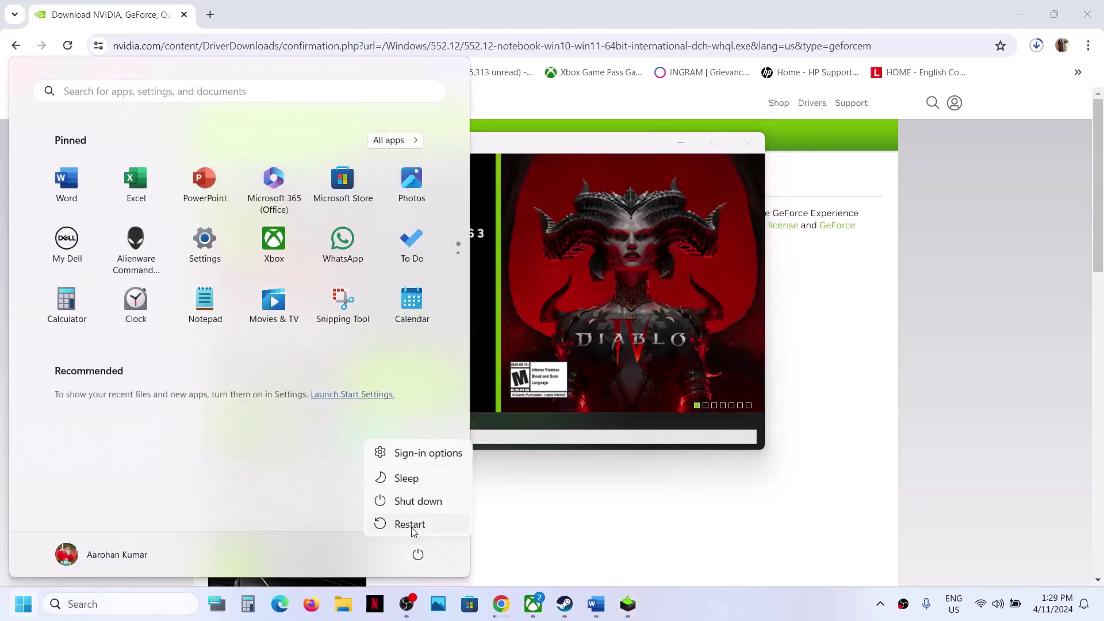
{"action": "key", "text": "Escape"}
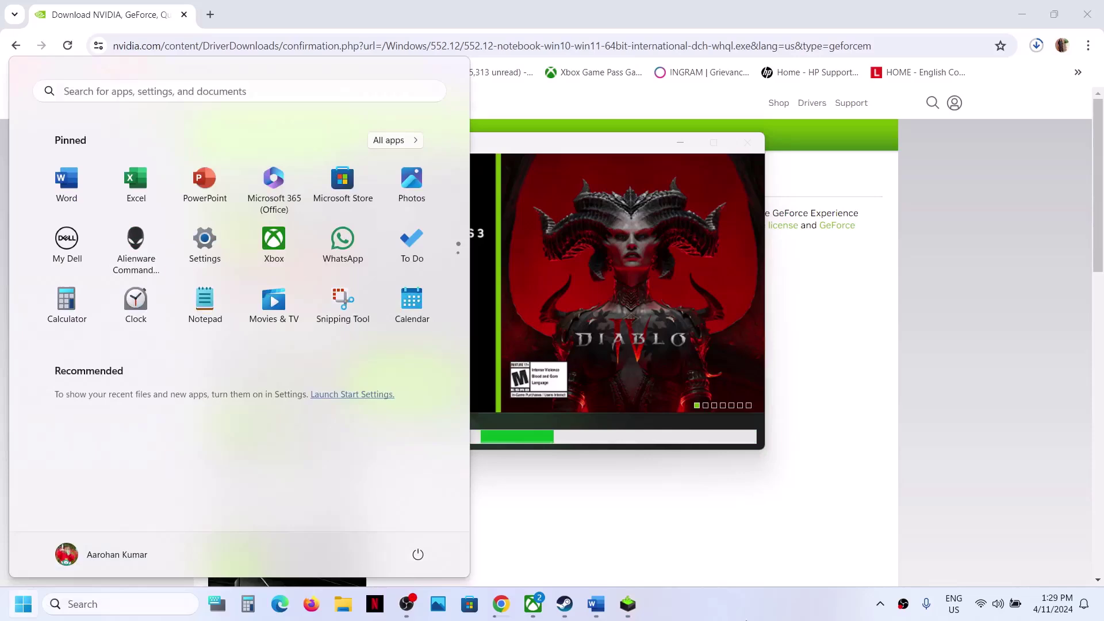
{"action": "left_click", "coordinate": [746, 605]}
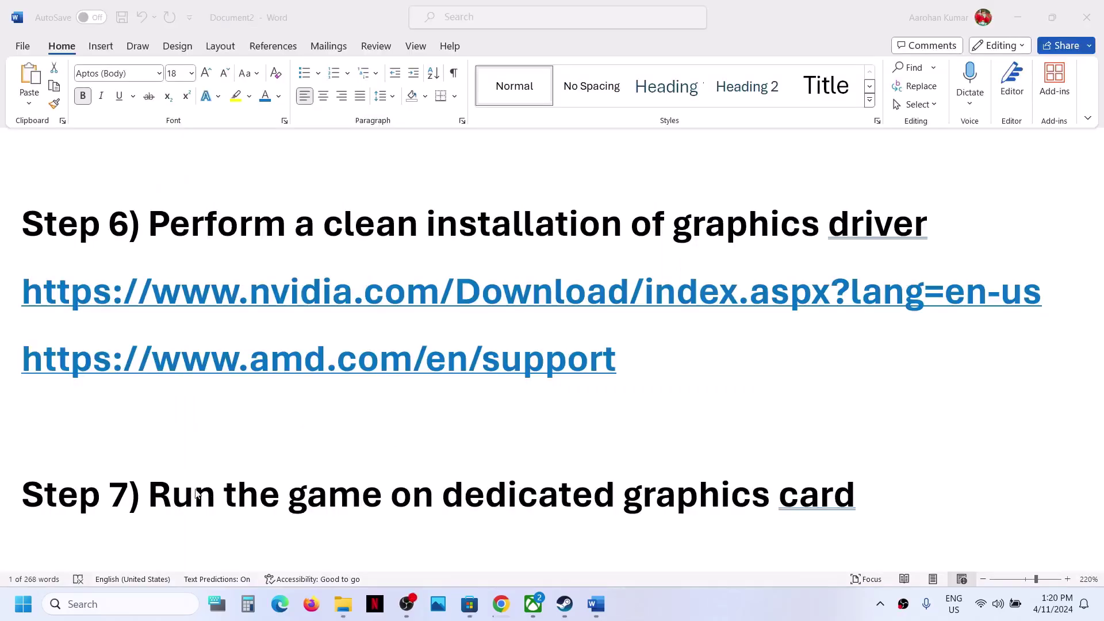
- Review Step 7 on using the dedicated graphics card in the Word document and open the Windows Graphics settings
{"action": "scroll", "coordinate": [666, 479], "scroll_direction": "down", "scroll_amount": 1}
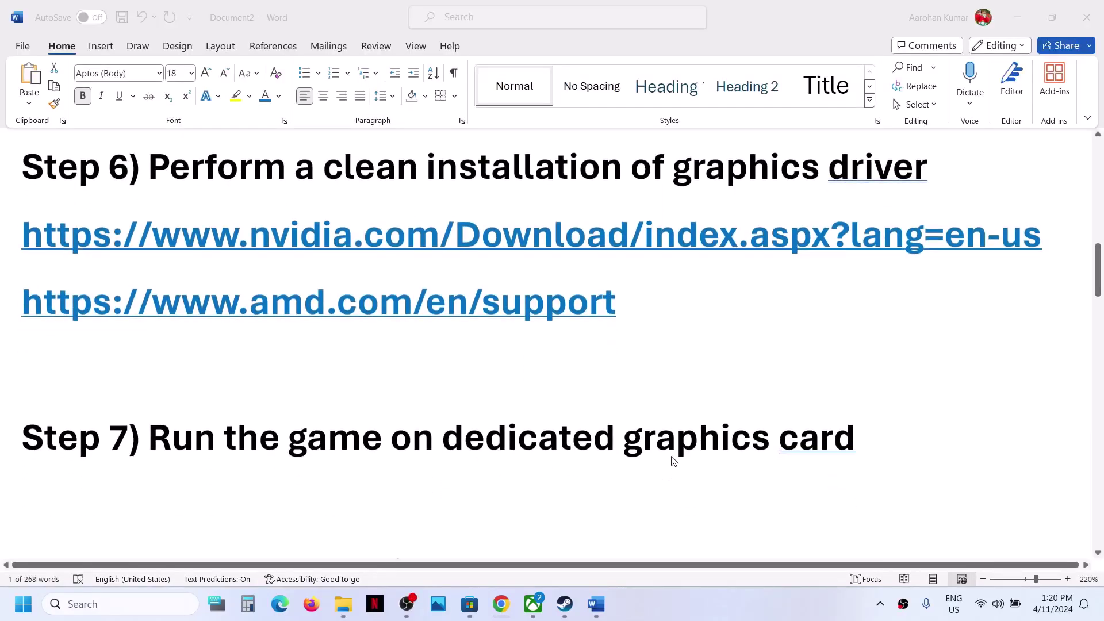
{"action": "double_click", "coordinate": [670, 449]}
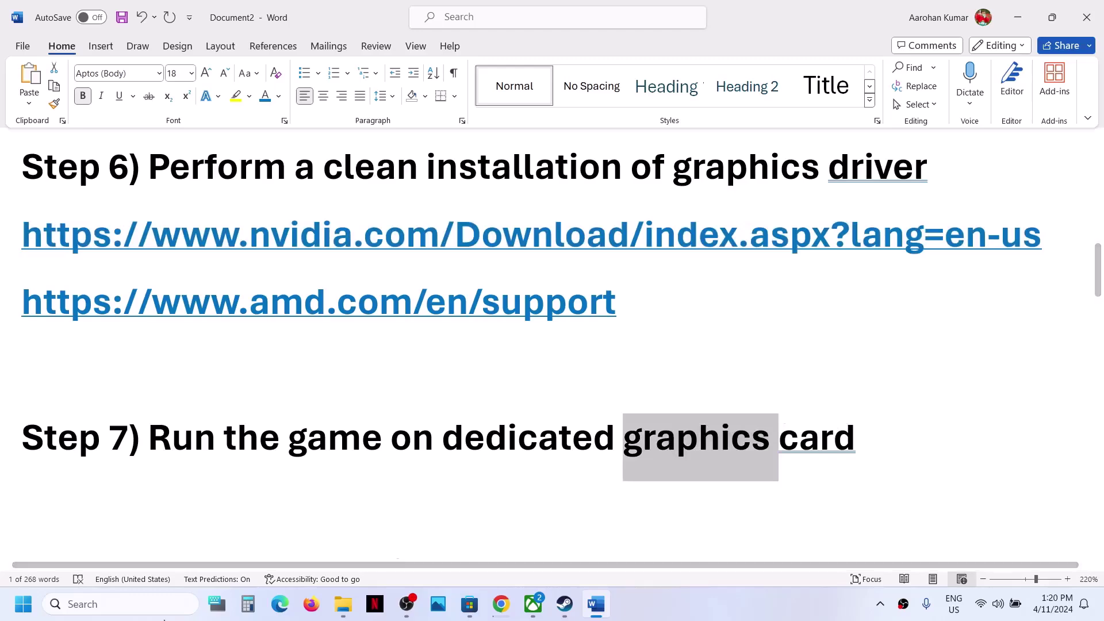
{"action": "left_click", "coordinate": [155, 611]}
{"action": "type", "text": "graphics settings"}
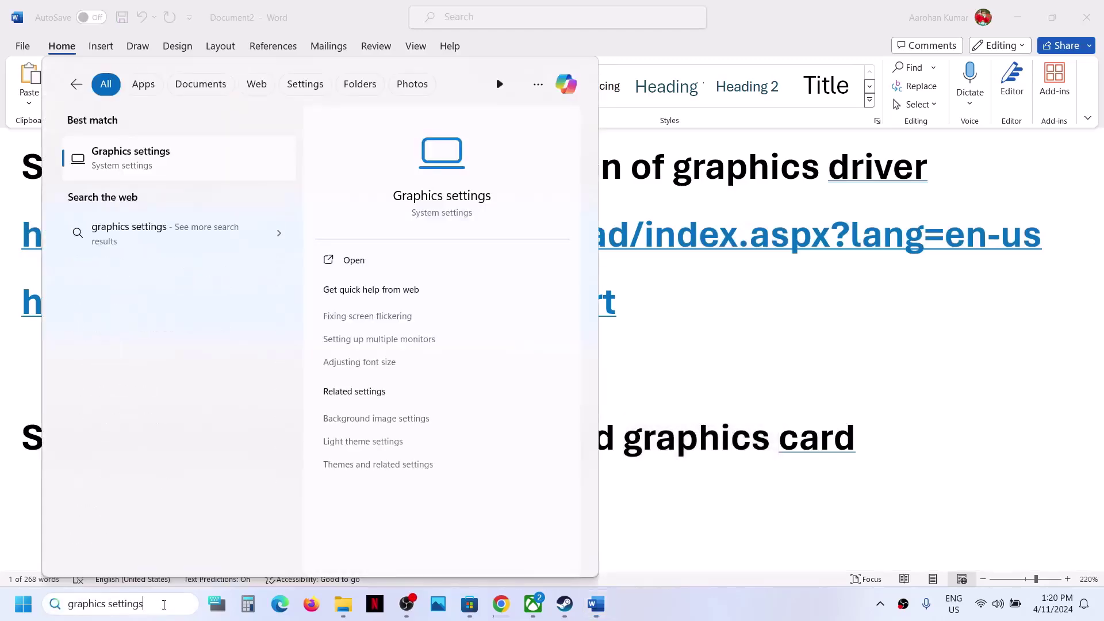
{"action": "left_click", "coordinate": [181, 163]}
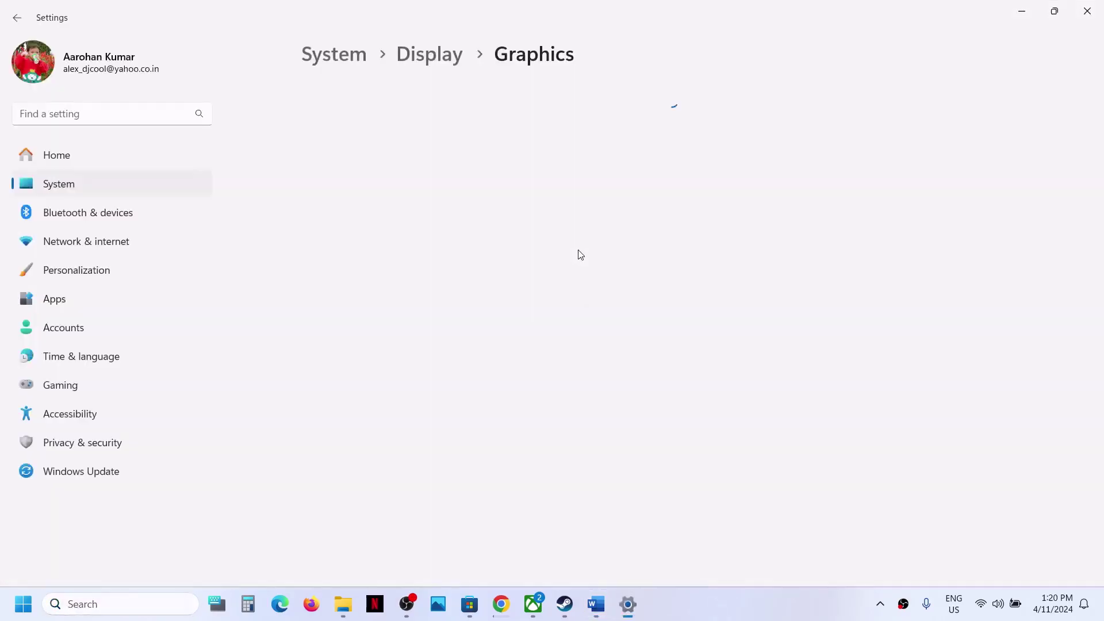
- Start adding an app to the graphics list and browse to the Steam folder in C:\Program Files (x86)
{"action": "left_click", "coordinate": [348, 257]}
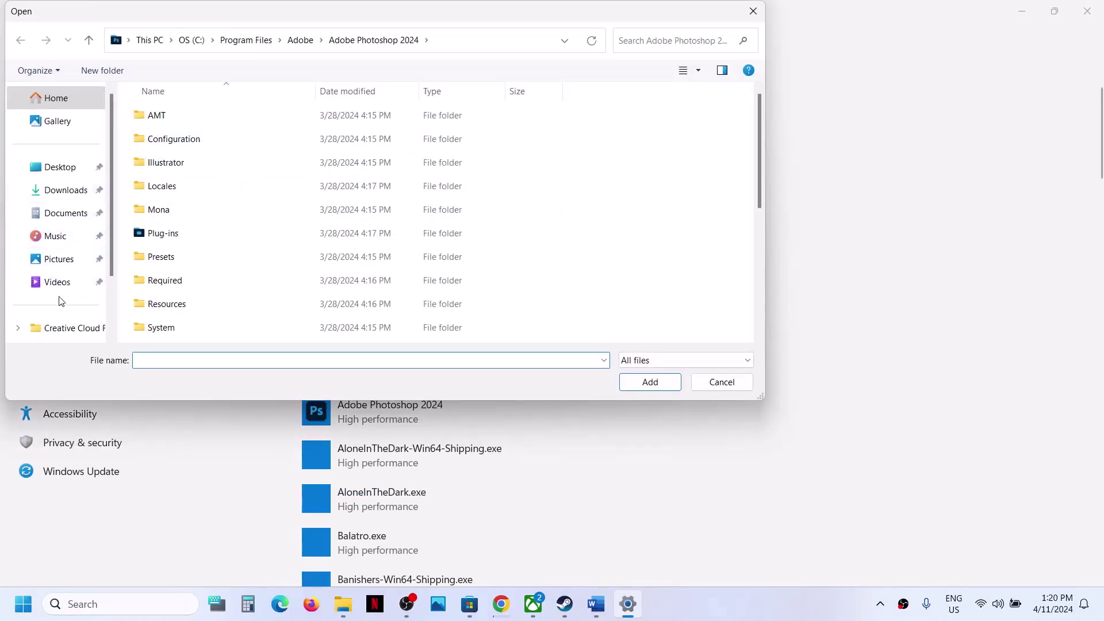
{"action": "scroll", "coordinate": [60, 300], "scroll_direction": "down", "scroll_amount": 2}
{"action": "left_click", "coordinate": [67, 261]}
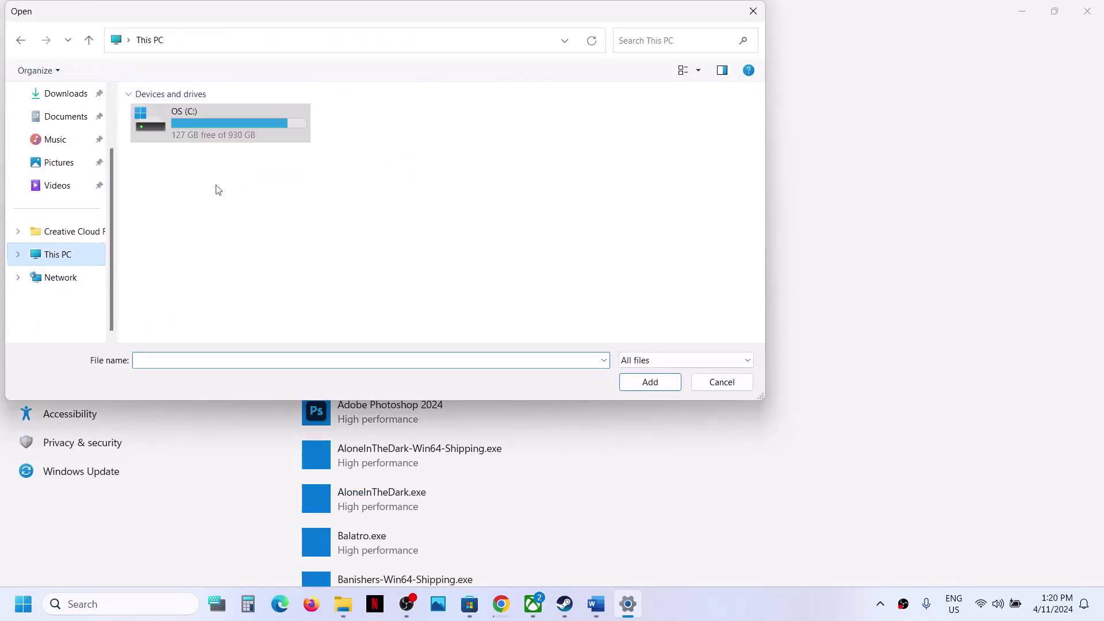
{"action": "double_click", "coordinate": [254, 136]}
{"action": "scroll", "coordinate": [256, 139], "scroll_direction": "down", "scroll_amount": 3}
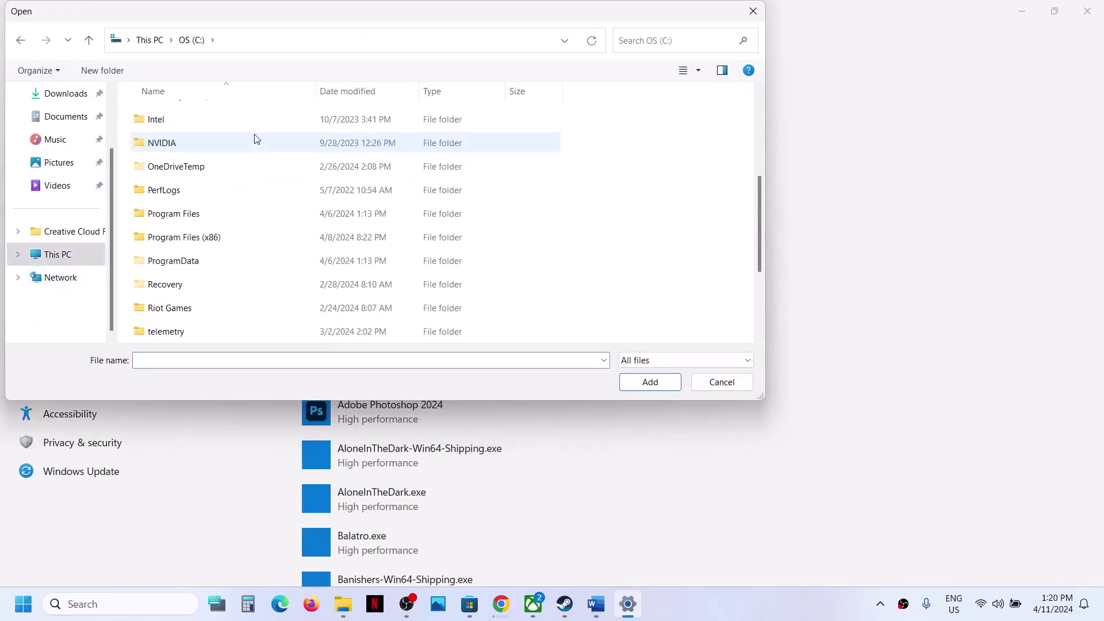
{"action": "double_click", "coordinate": [212, 230]}
{"action": "key", "text": "s"}
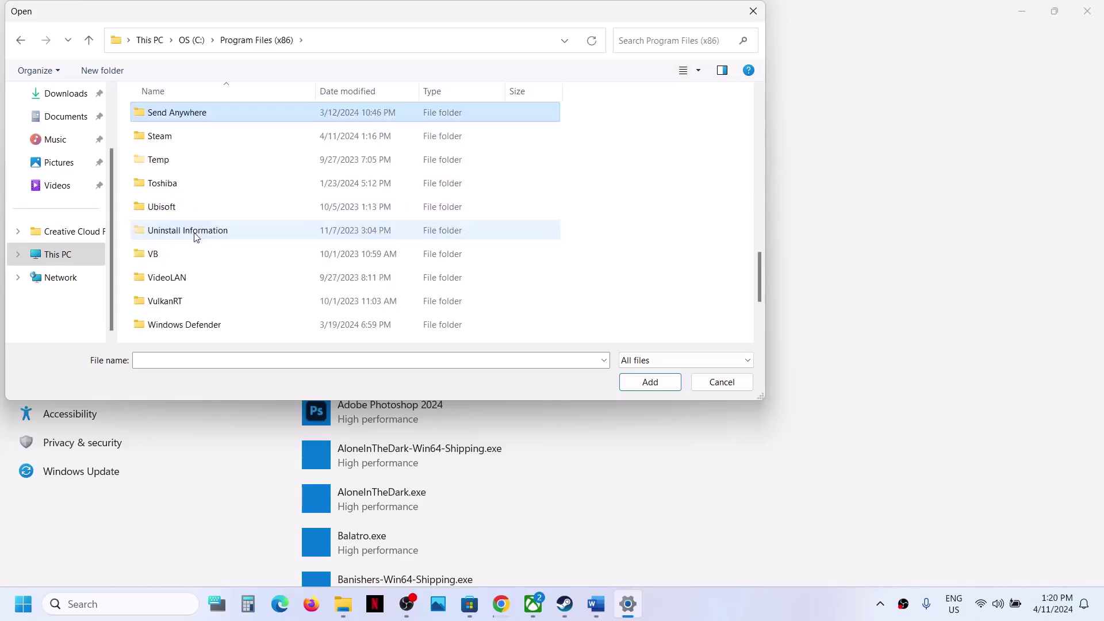
{"action": "left_click", "coordinate": [181, 138]}
{"action": "double_click", "coordinate": [180, 140]}
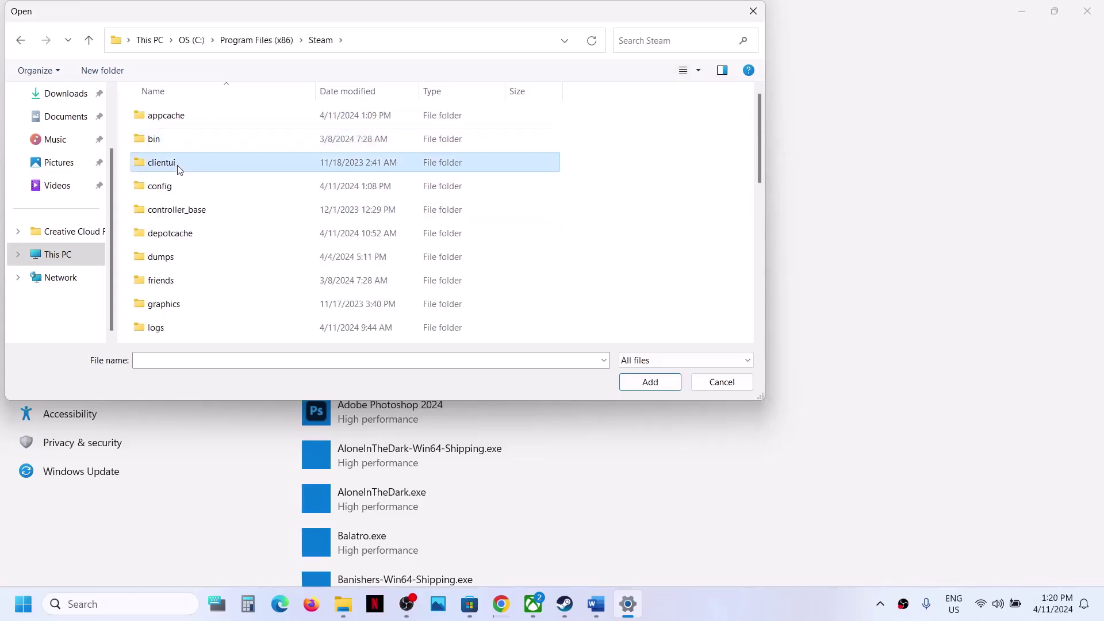
- Add the Test_C application from steamapps\common\PROJECT QUARANTINE to the graphics app list
{"action": "key", "text": "s"}
{"action": "double_click", "coordinate": [198, 141]}
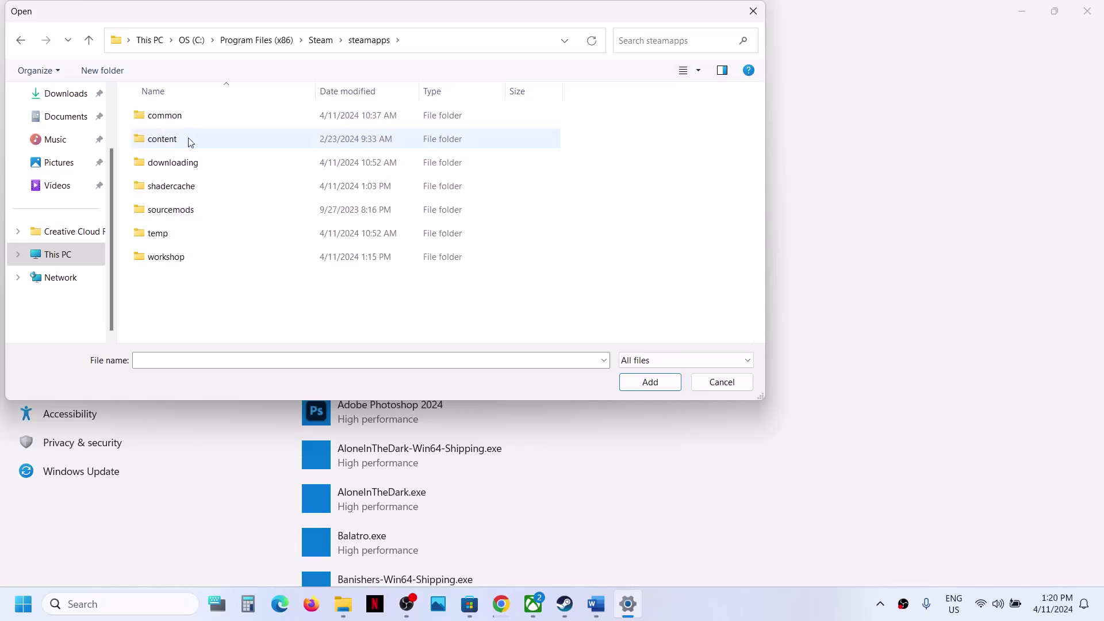
{"action": "double_click", "coordinate": [176, 115]}
{"action": "double_click", "coordinate": [202, 257]}
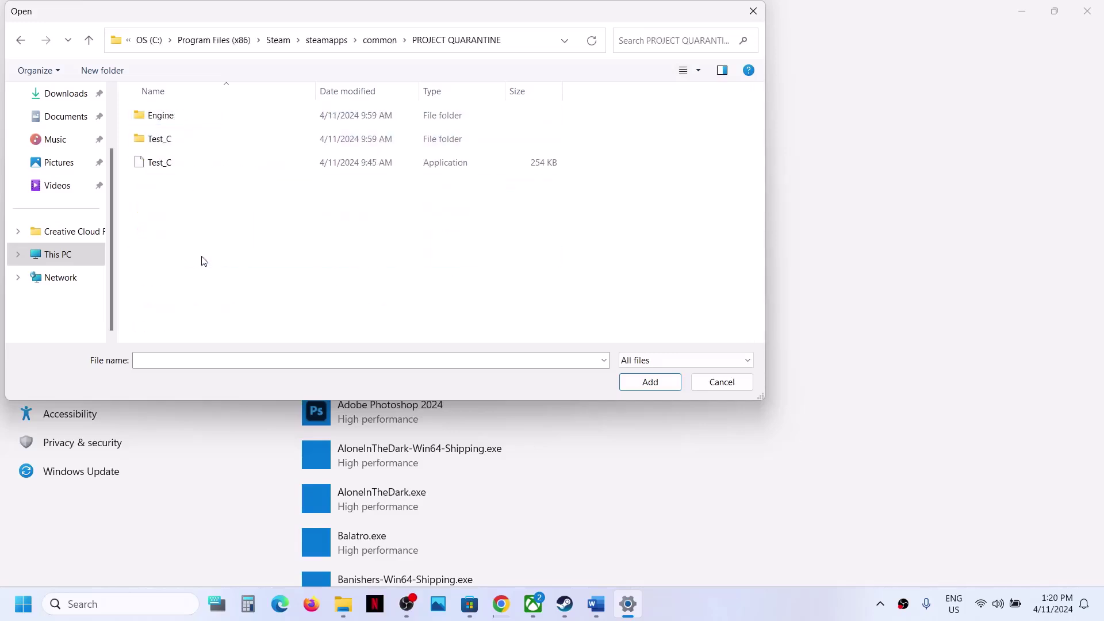
{"action": "left_click", "coordinate": [163, 165]}
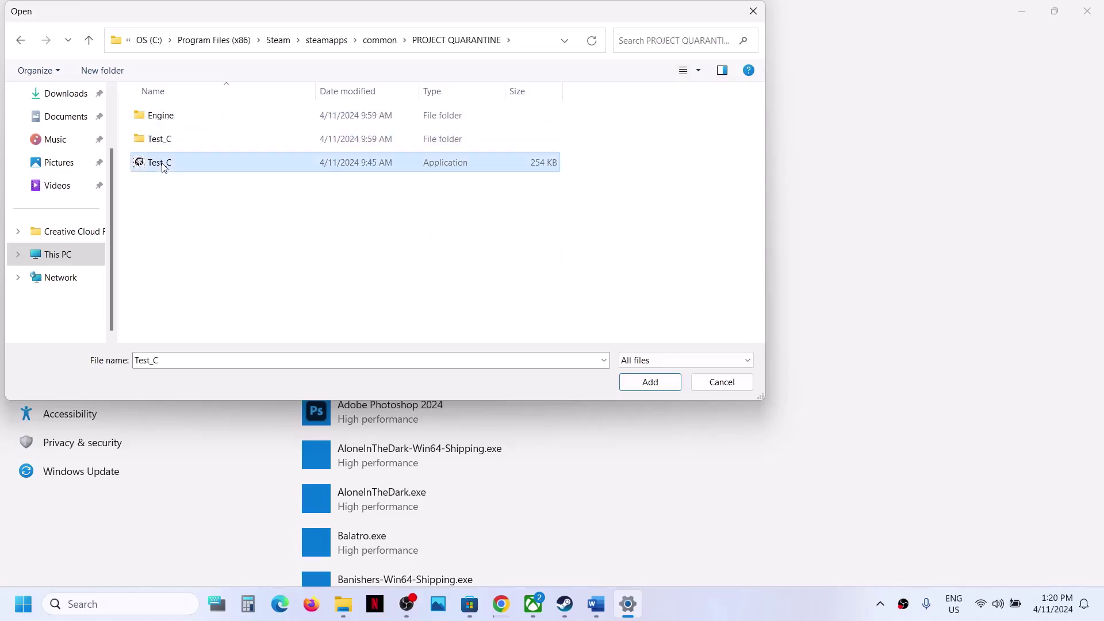
{"action": "left_click", "coordinate": [673, 382]}
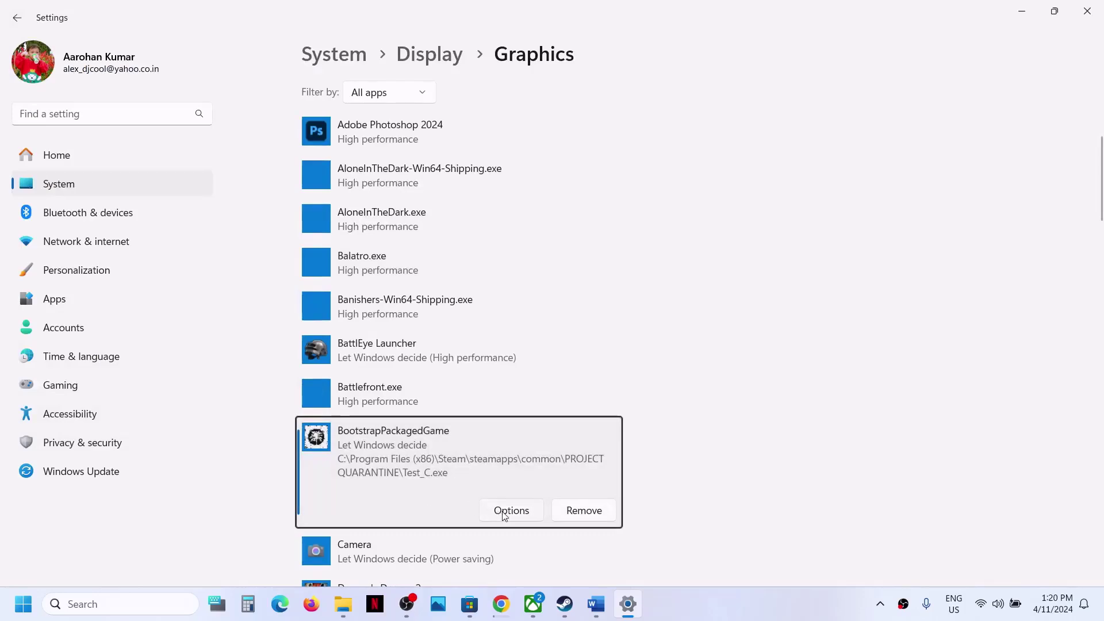
- Set the graphics preference of the BootstrapPackagedGame entry (Test_C.exe) to High performance and save it
{"action": "left_click", "coordinate": [504, 513]}
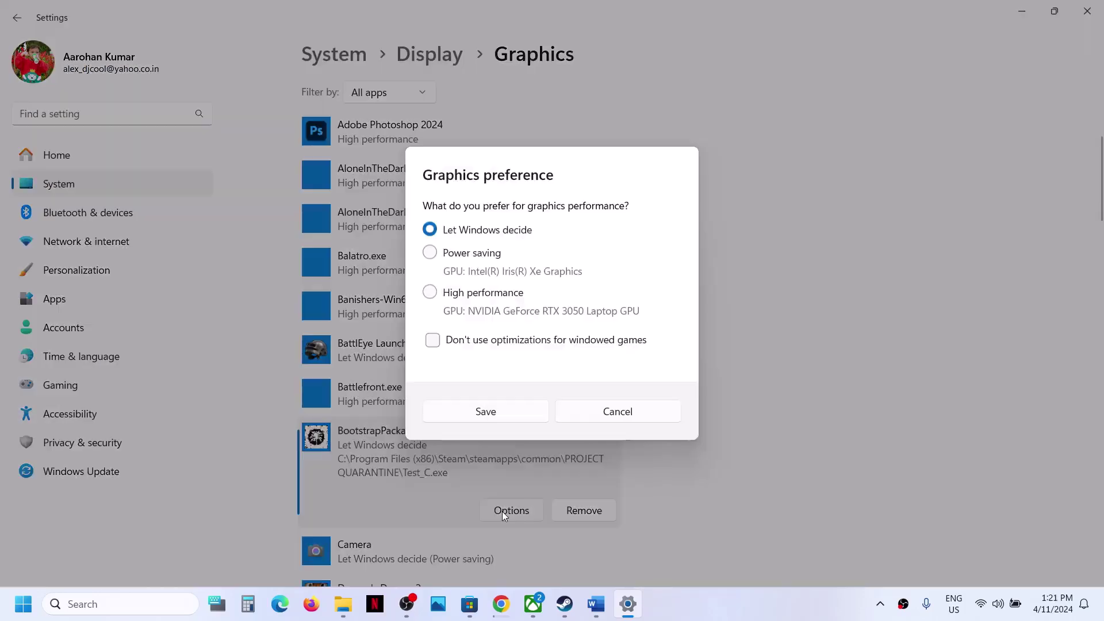
{"action": "left_click", "coordinate": [461, 295]}
{"action": "left_click", "coordinate": [484, 412]}
- Add the Test_C-Win64-Shipping application from PROJECT QUARANTINE\Test_C\Binaries\Win64 to the graphics app list
{"action": "scroll", "coordinate": [496, 420], "scroll_direction": "up", "scroll_amount": 5}
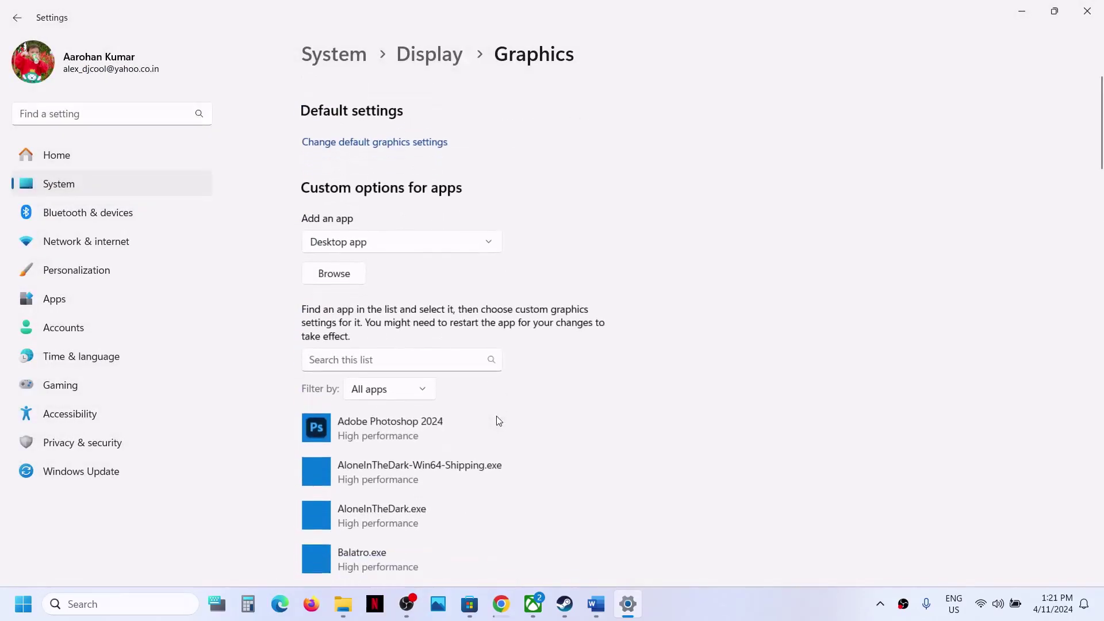
{"action": "left_click", "coordinate": [334, 273]}
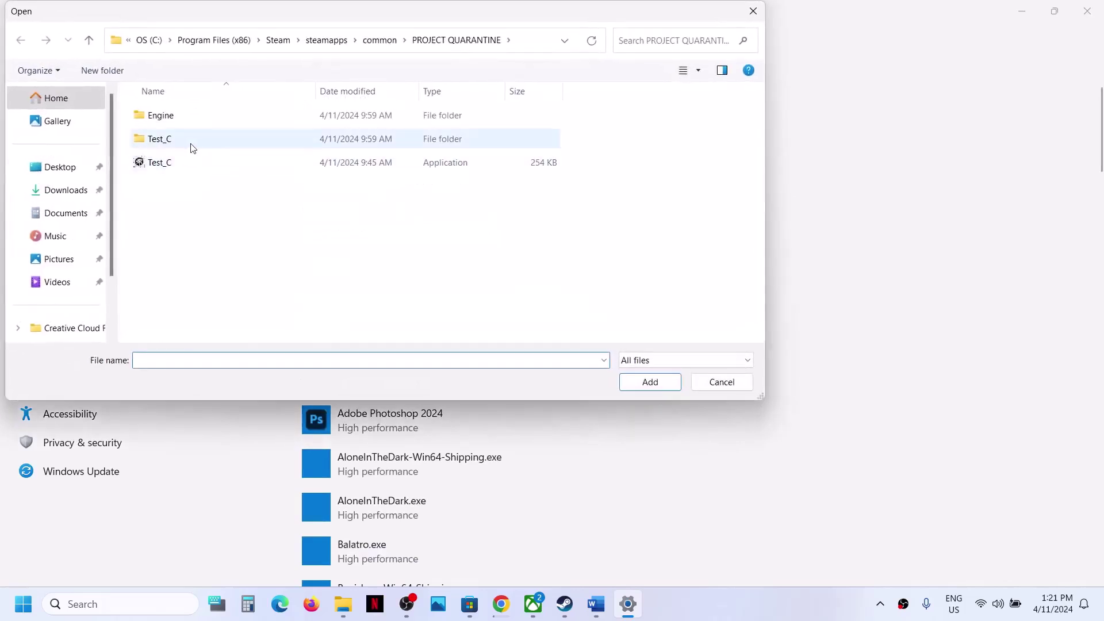
{"action": "double_click", "coordinate": [177, 139]}
{"action": "double_click", "coordinate": [180, 118]}
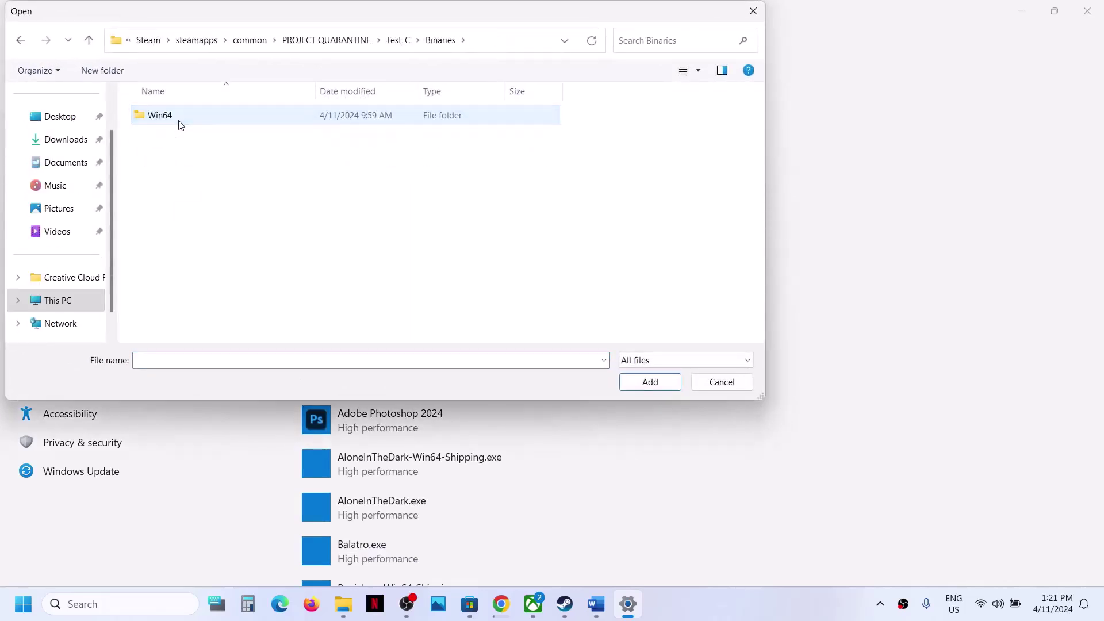
{"action": "double_click", "coordinate": [180, 122]}
{"action": "left_click", "coordinate": [199, 141]}
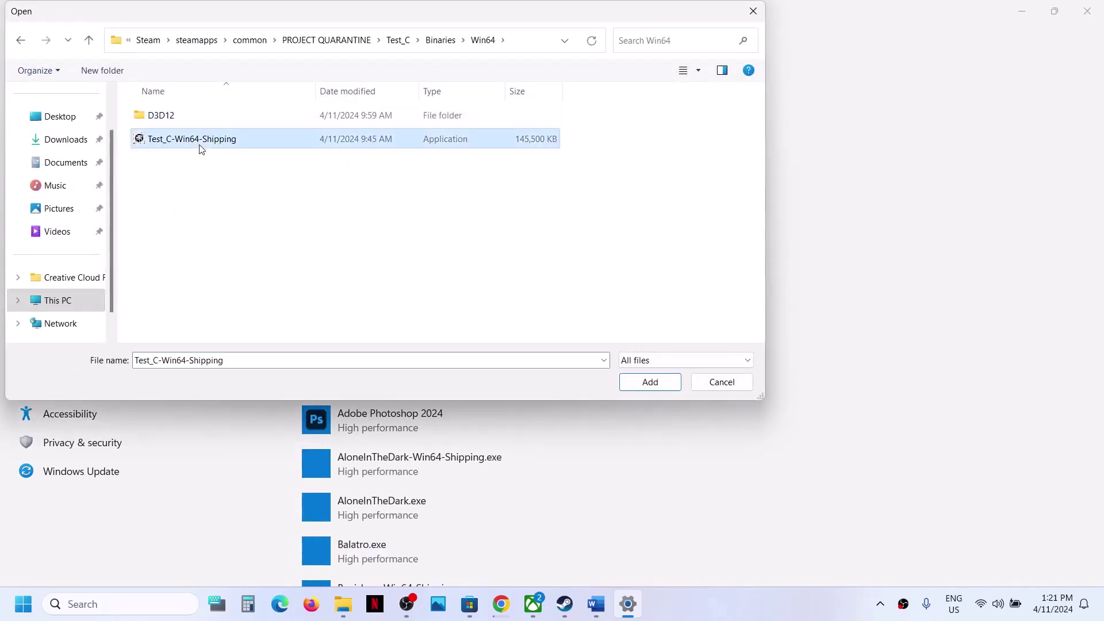
{"action": "left_click", "coordinate": [666, 384]}
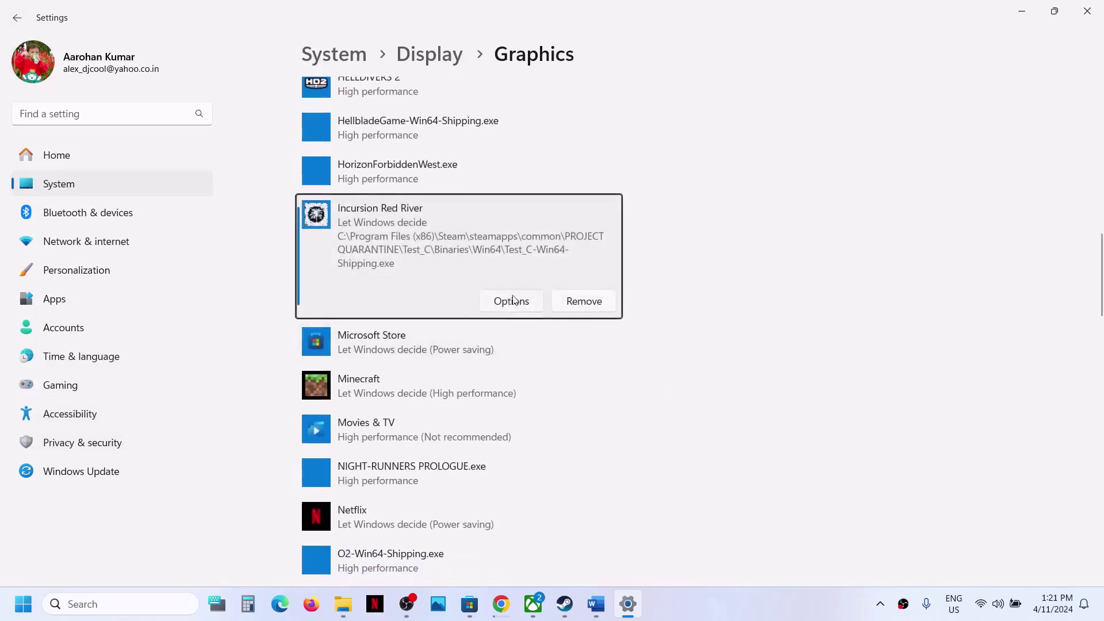
- Set the graphics preference of Incursion Red River to High performance, save it and close the Settings window
{"action": "left_click", "coordinate": [513, 300]}
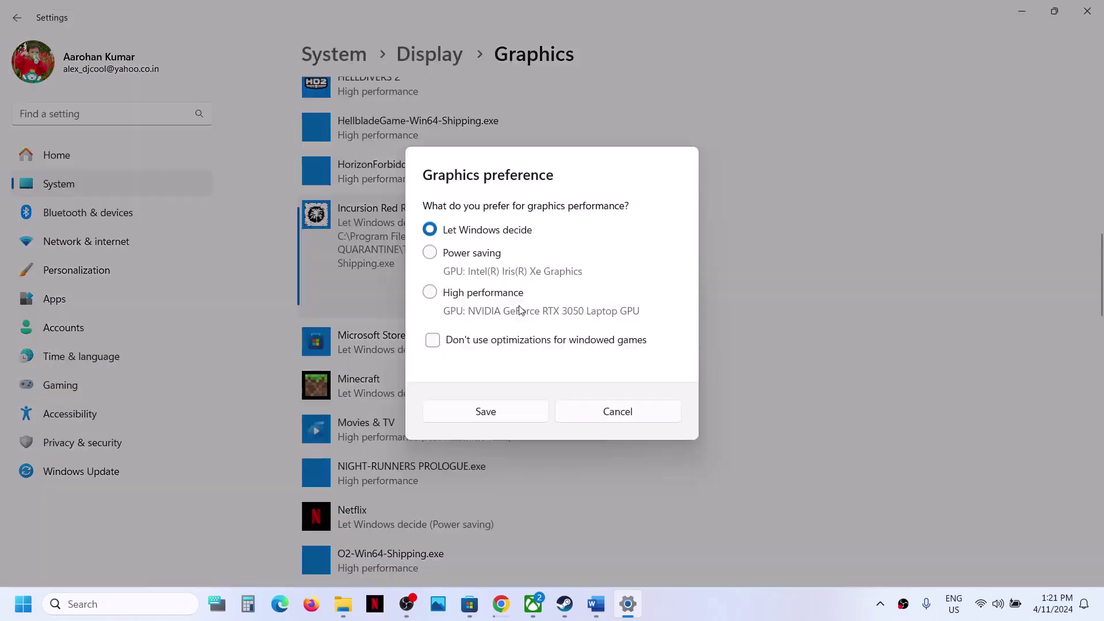
{"action": "left_click", "coordinate": [484, 294]}
{"action": "left_click", "coordinate": [481, 414]}
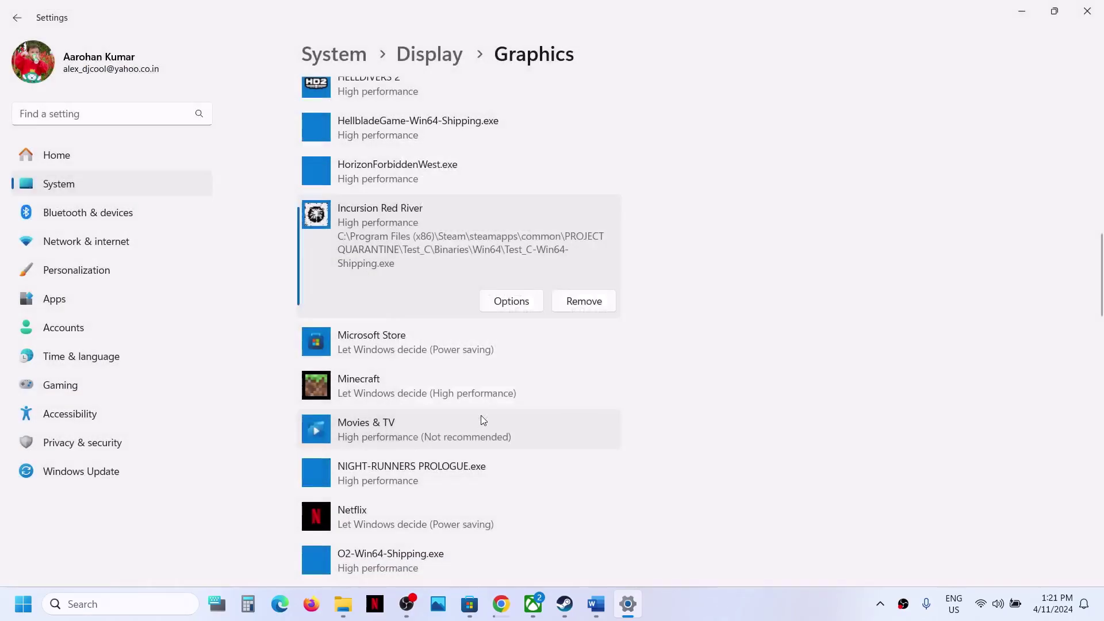
{"action": "left_click", "coordinate": [1088, 11]}
- Review Step 8 on increasing the virtual memory in the Word document
{"action": "scroll", "coordinate": [538, 349], "scroll_direction": "down", "scroll_amount": 3}
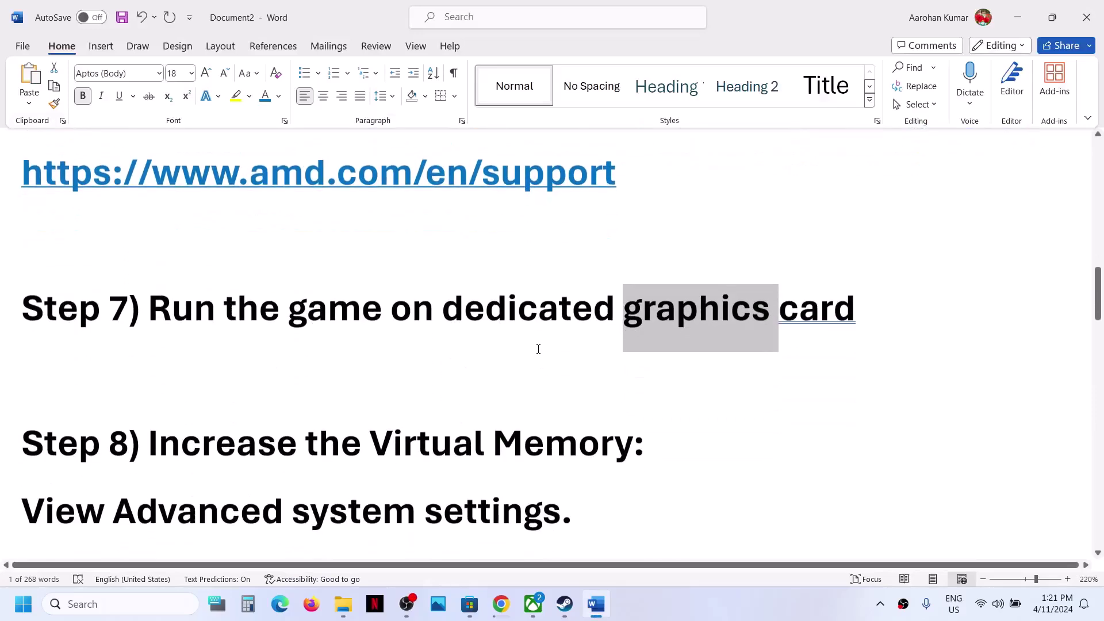
{"action": "scroll", "coordinate": [538, 349], "scroll_direction": "down", "scroll_amount": 2}
{"action": "left_click_drag", "start_coordinate": [223, 311], "coordinate": [484, 315]}
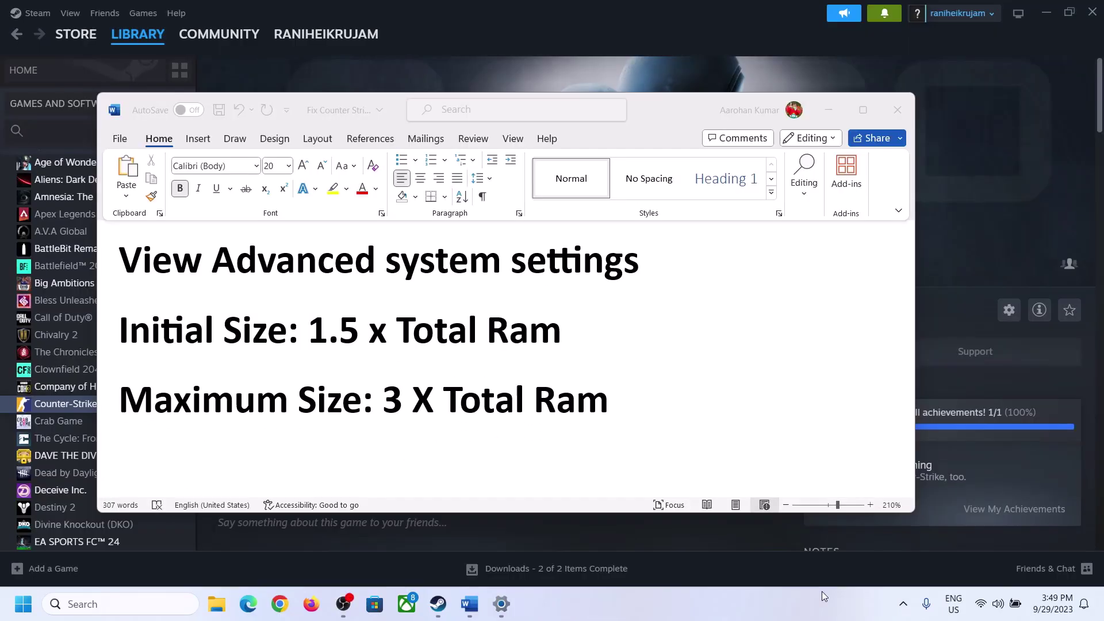
- Copy the line "View Advanced system settings" from the Word document, search Windows for it and open the matching Control Panel item
{"action": "left_click", "coordinate": [155, 267]}
{"action": "left_click_drag", "start_coordinate": [156, 266], "coordinate": [598, 281]}
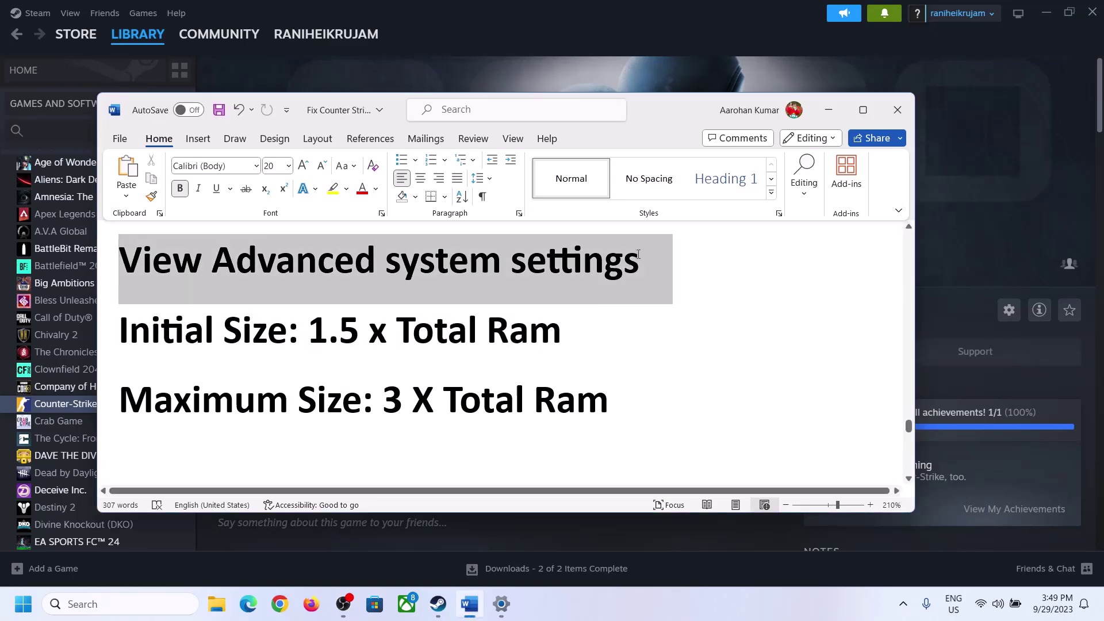
{"action": "key", "text": "ctrl+c"}
{"action": "left_click", "coordinate": [86, 603]}
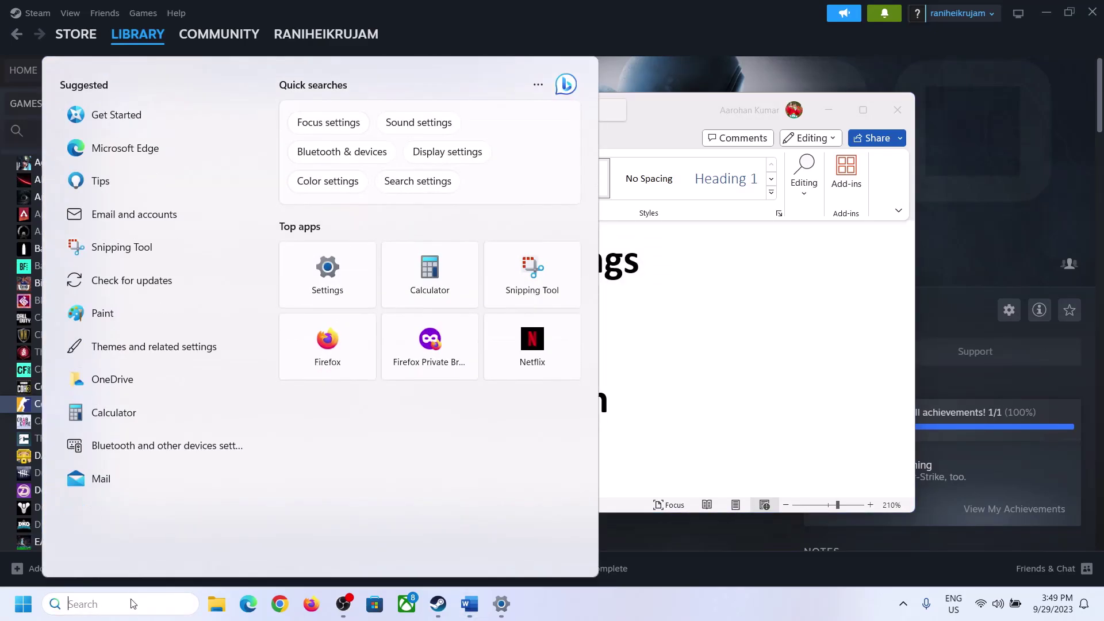
{"action": "key", "text": "ctrl+v"}
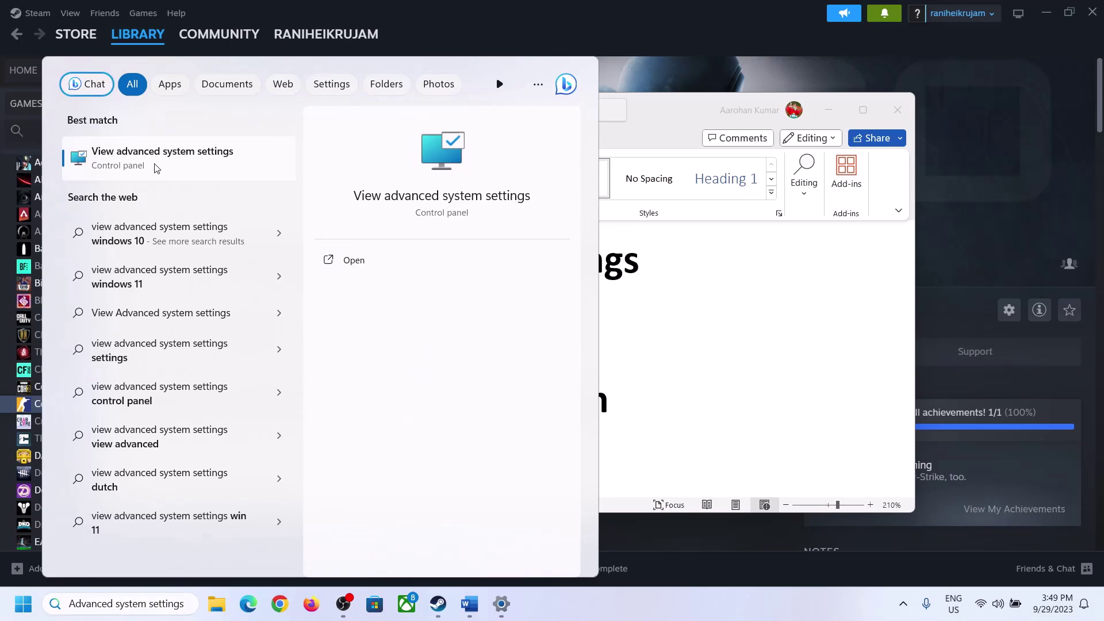
{"action": "left_click", "coordinate": [194, 167]}
- Open the Virtual Memory settings from the performance options, turn off automatic paging file management and choose a custom size for drive C:
{"action": "left_click_drag", "start_coordinate": [231, 114], "coordinate": [495, 200]}
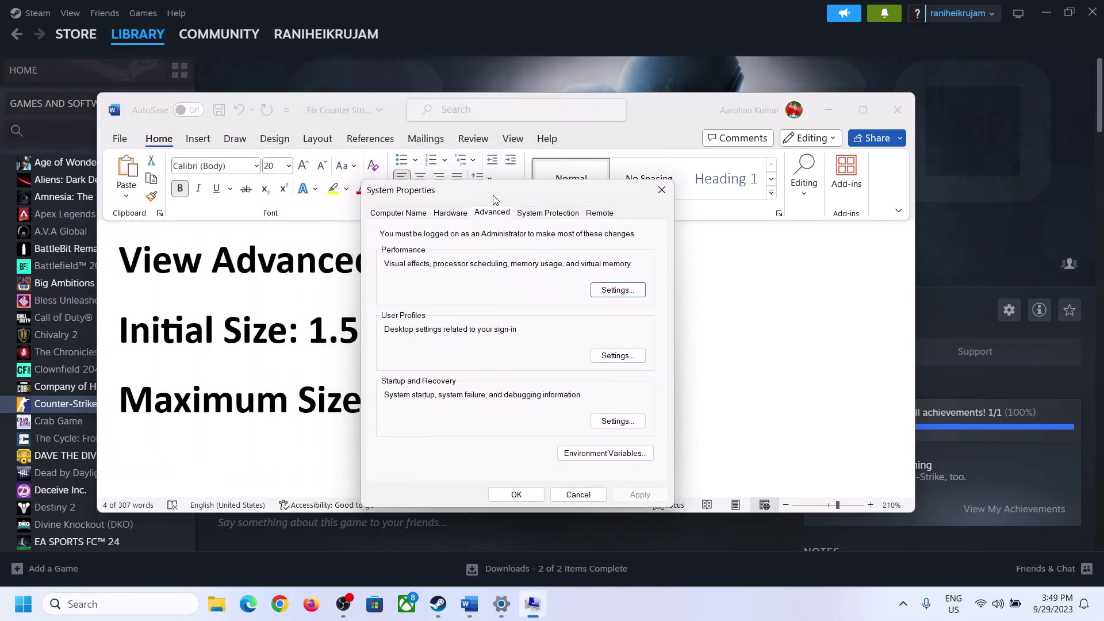
{"action": "left_click", "coordinate": [617, 290]}
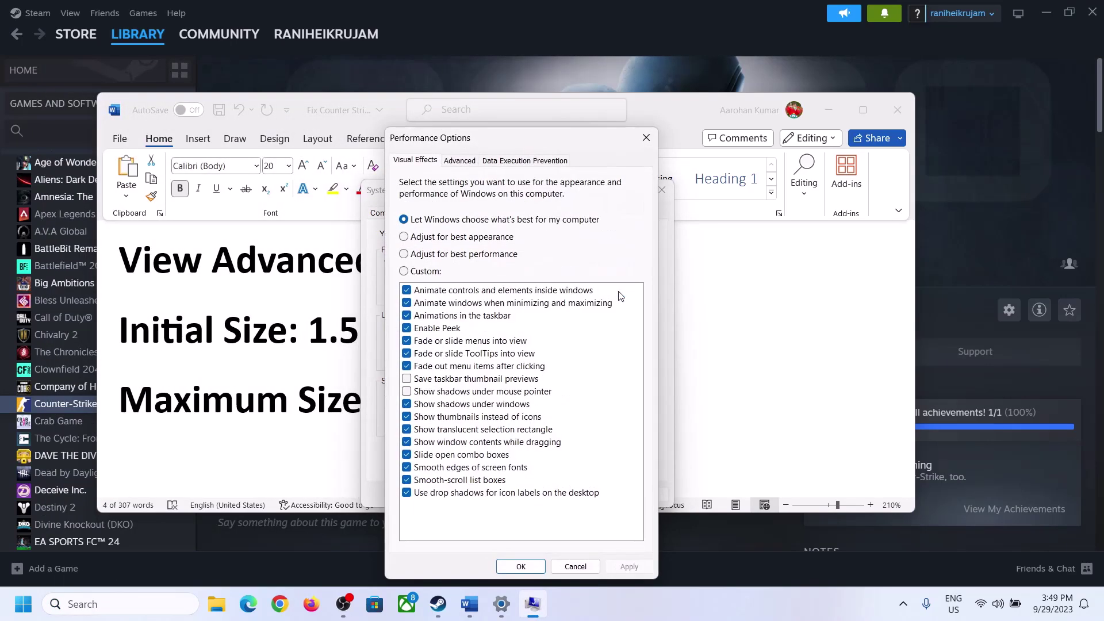
{"action": "left_click", "coordinate": [465, 163]}
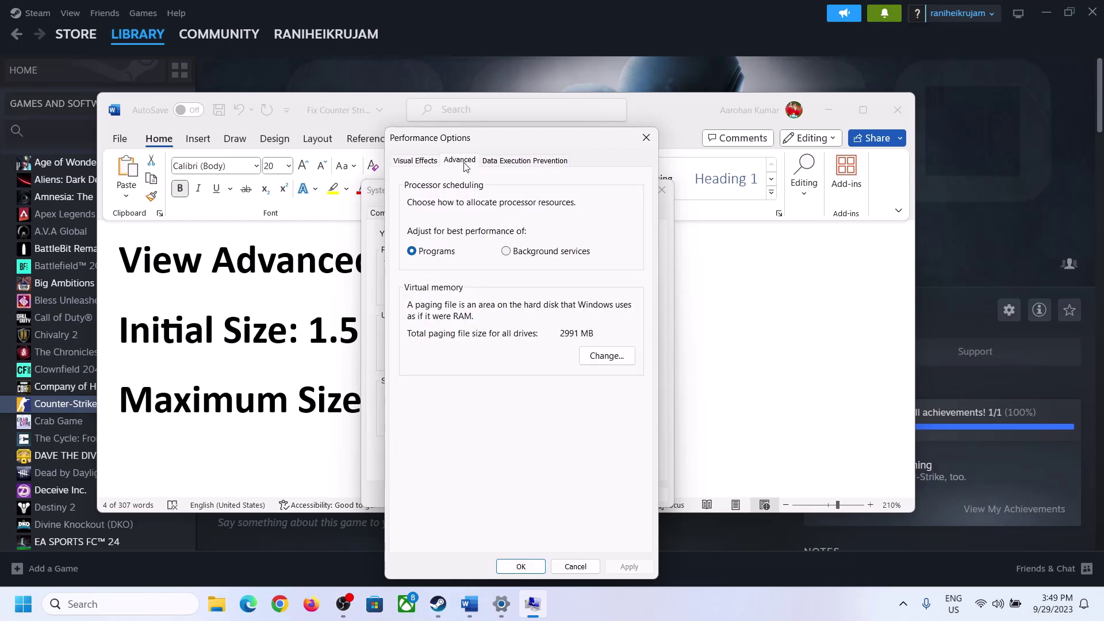
{"action": "left_click", "coordinate": [611, 356]}
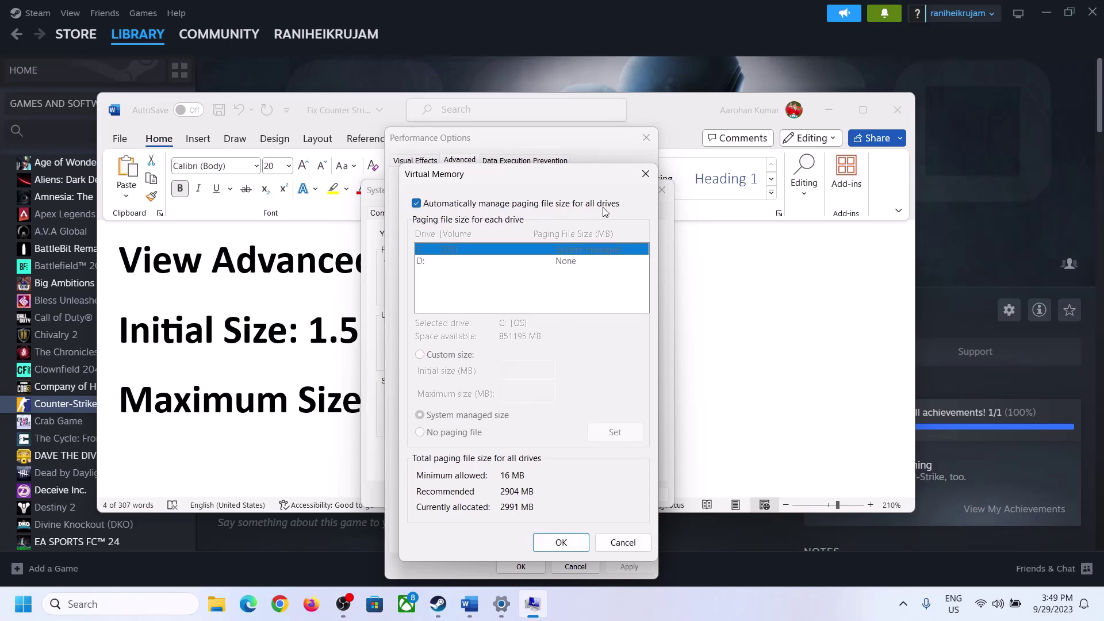
{"action": "left_click", "coordinate": [416, 204]}
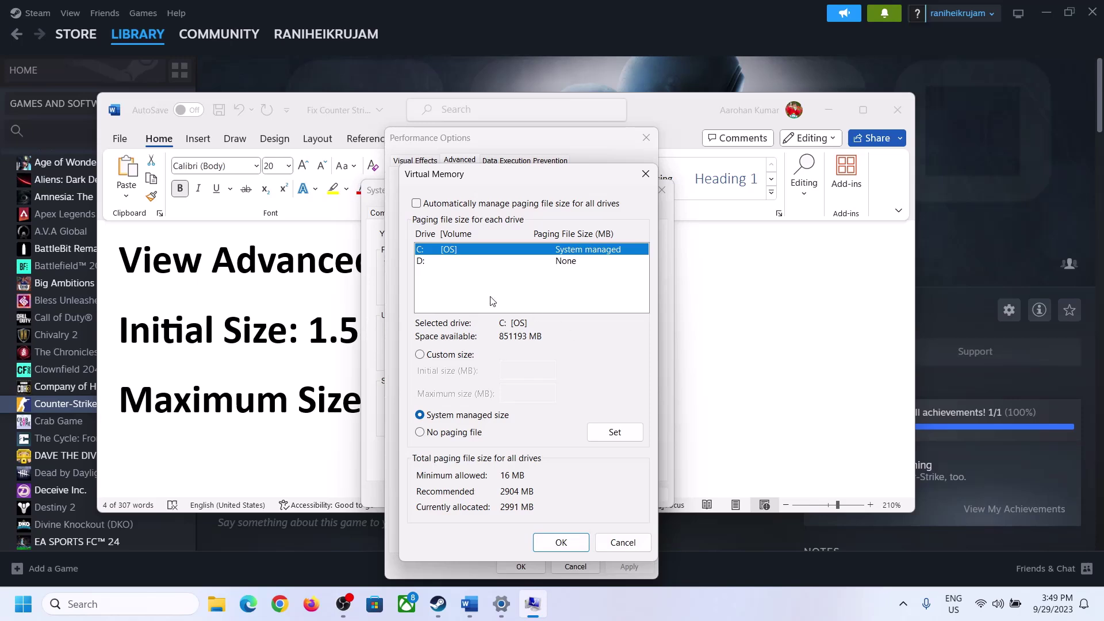
{"action": "left_click", "coordinate": [421, 355]}
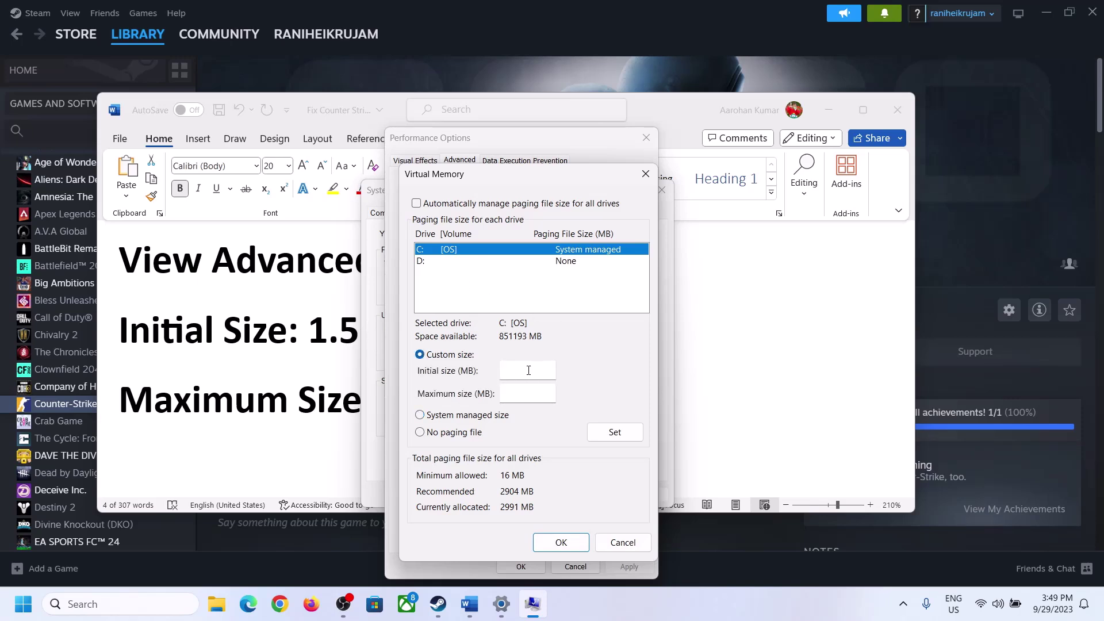
- Highlight the initial size formula in the Word document and look up the installed RAM on the System About page in Settings
{"action": "left_click", "coordinate": [332, 342]}
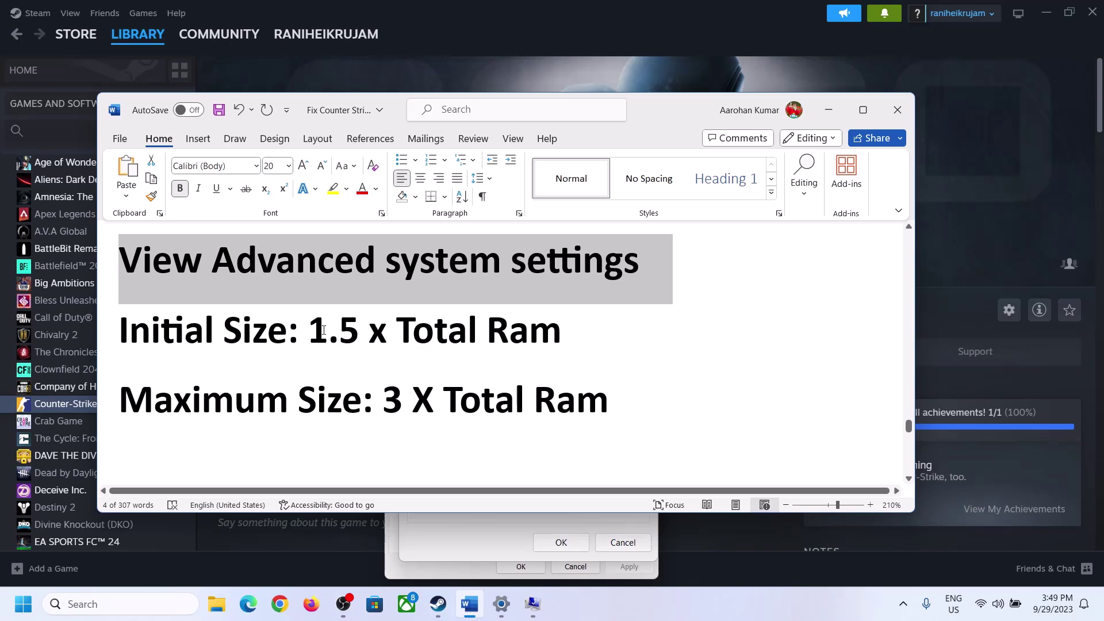
{"action": "left_click_drag", "start_coordinate": [323, 331], "coordinate": [509, 339]}
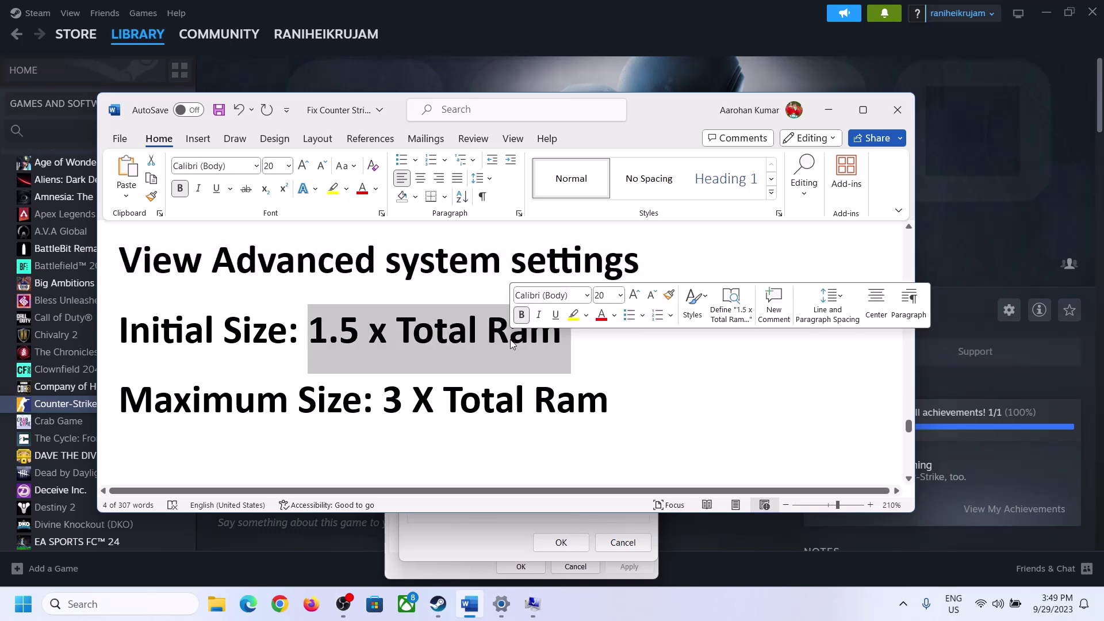
{"action": "left_click", "coordinate": [502, 605]}
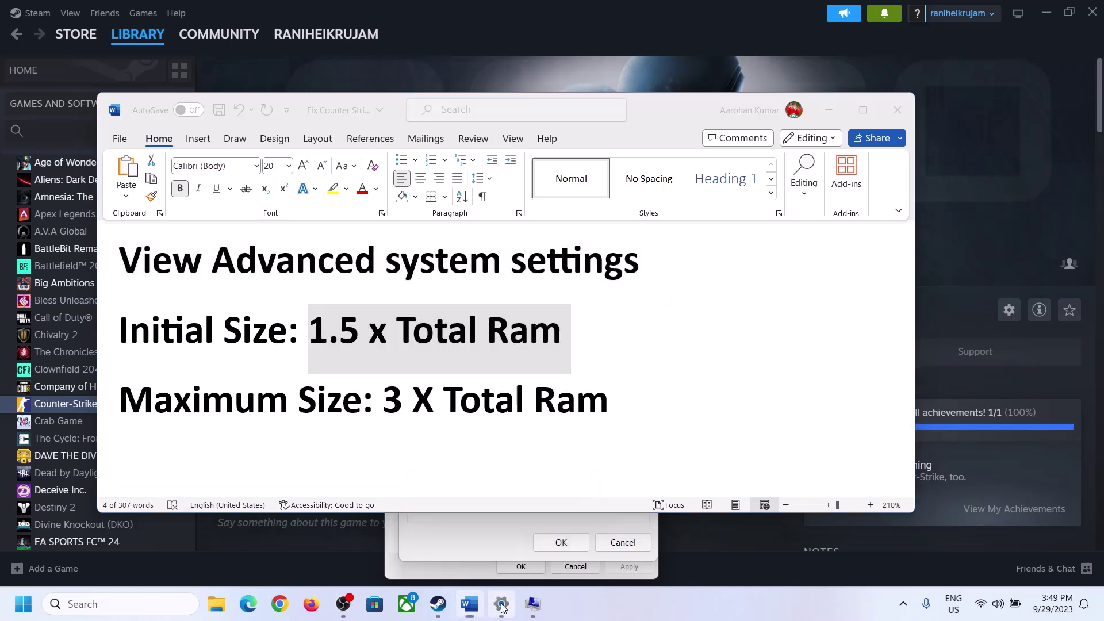
{"action": "left_click", "coordinate": [52, 184]}
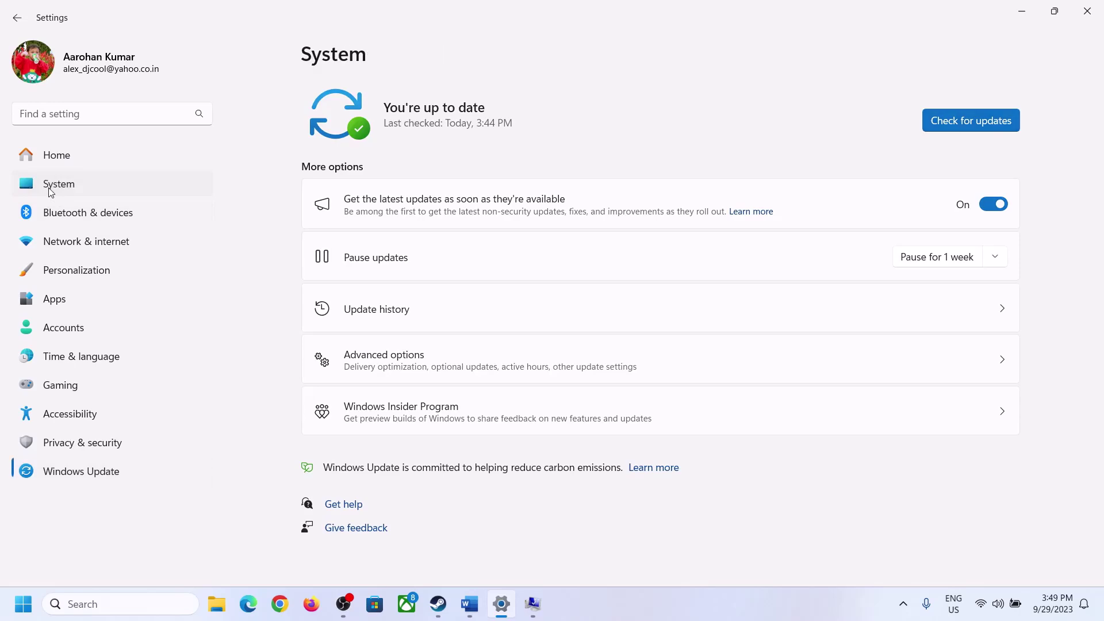
{"action": "scroll", "coordinate": [403, 458], "scroll_direction": "down", "scroll_amount": 7}
{"action": "left_click", "coordinate": [365, 546]}
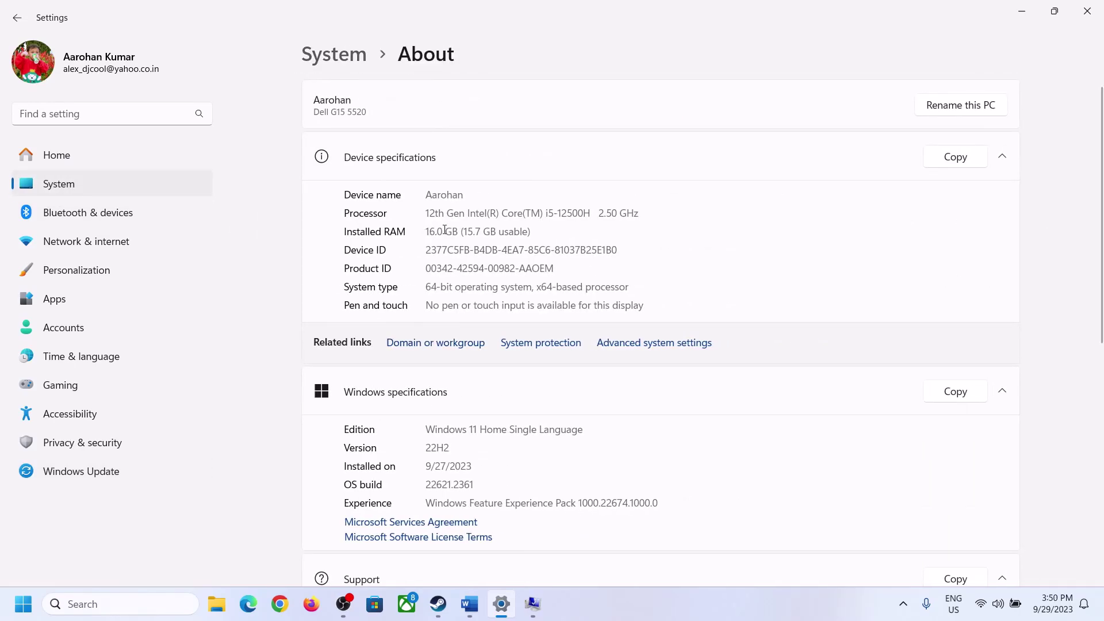
{"action": "left_click_drag", "start_coordinate": [434, 231], "coordinate": [420, 232]}
{"action": "left_click", "coordinate": [444, 233]}
{"action": "left_click_drag", "start_coordinate": [438, 226], "coordinate": [421, 226]}
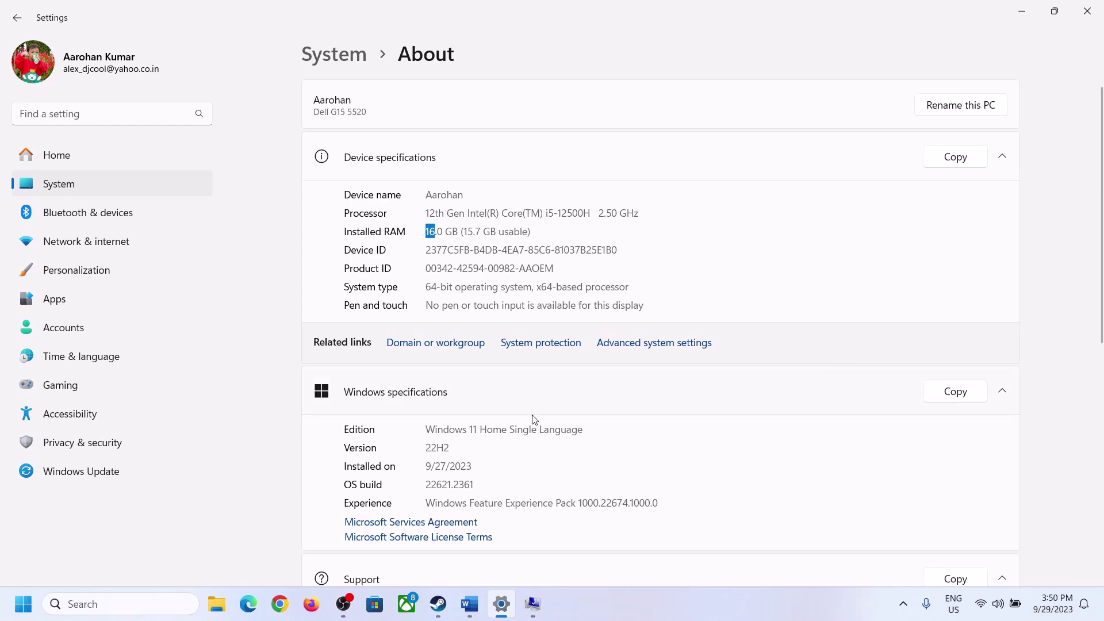
- Return to the Virtual Memory settings, launch Calculator with the Run command calc and place it beside the Word document's size formulas
{"action": "left_click", "coordinate": [532, 604]}
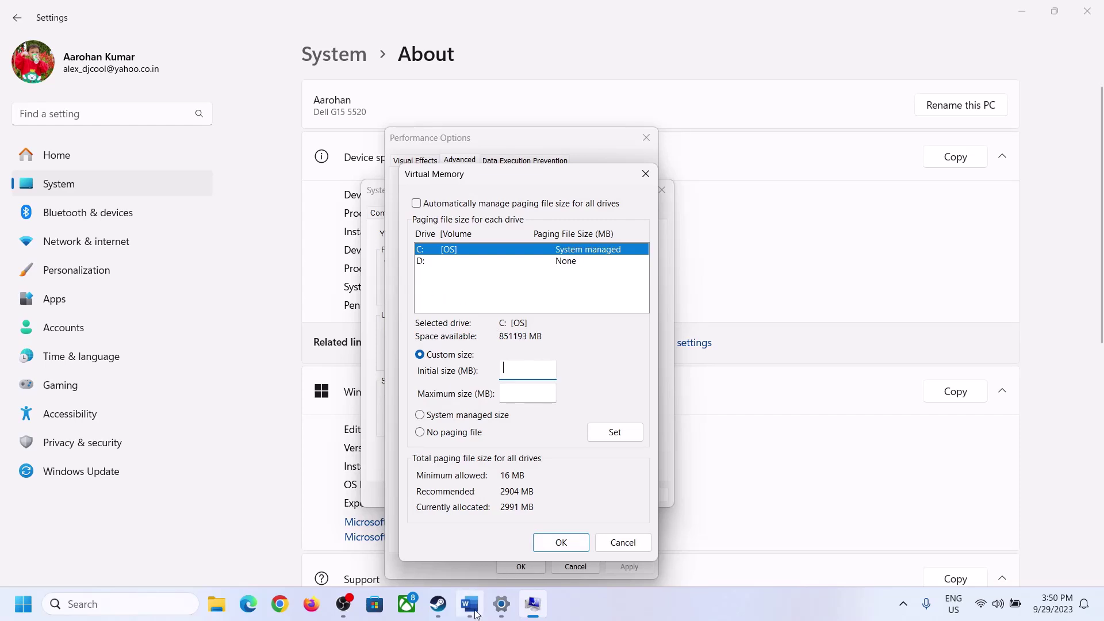
{"action": "mouse_move", "coordinate": [501, 603]}
{"action": "key", "text": "super+r"}
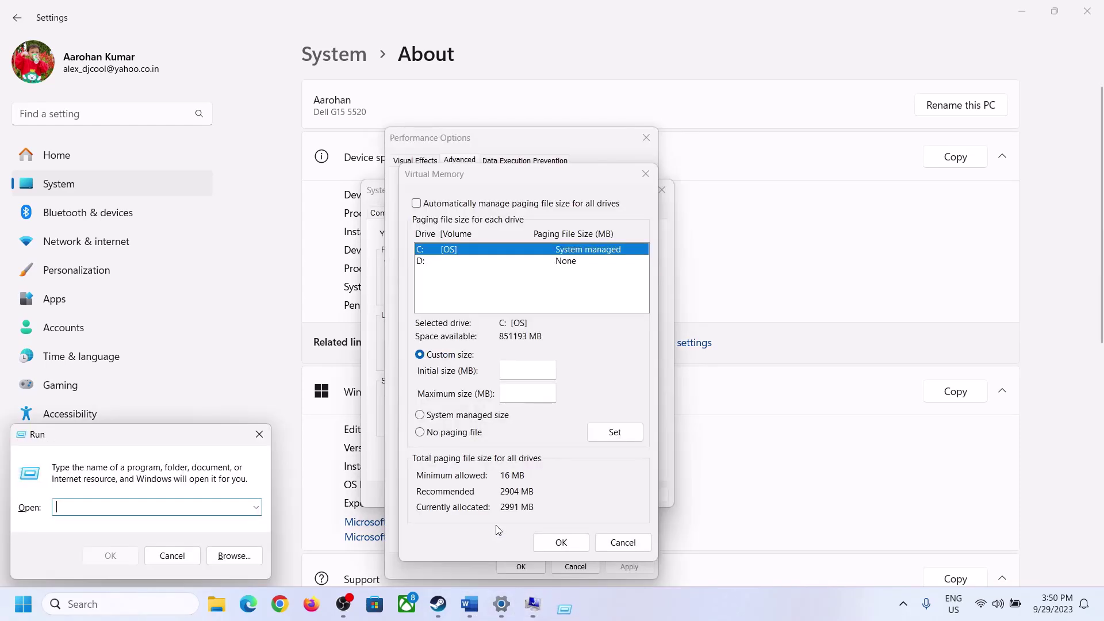
{"action": "type", "text": "calc"}
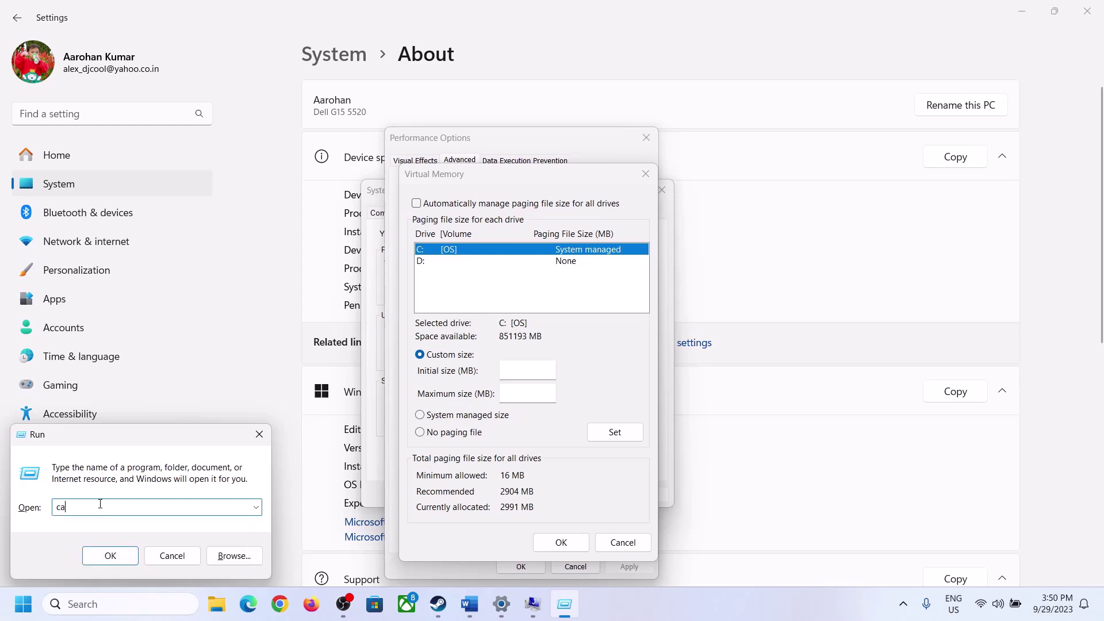
{"action": "left_click", "coordinate": [110, 556]}
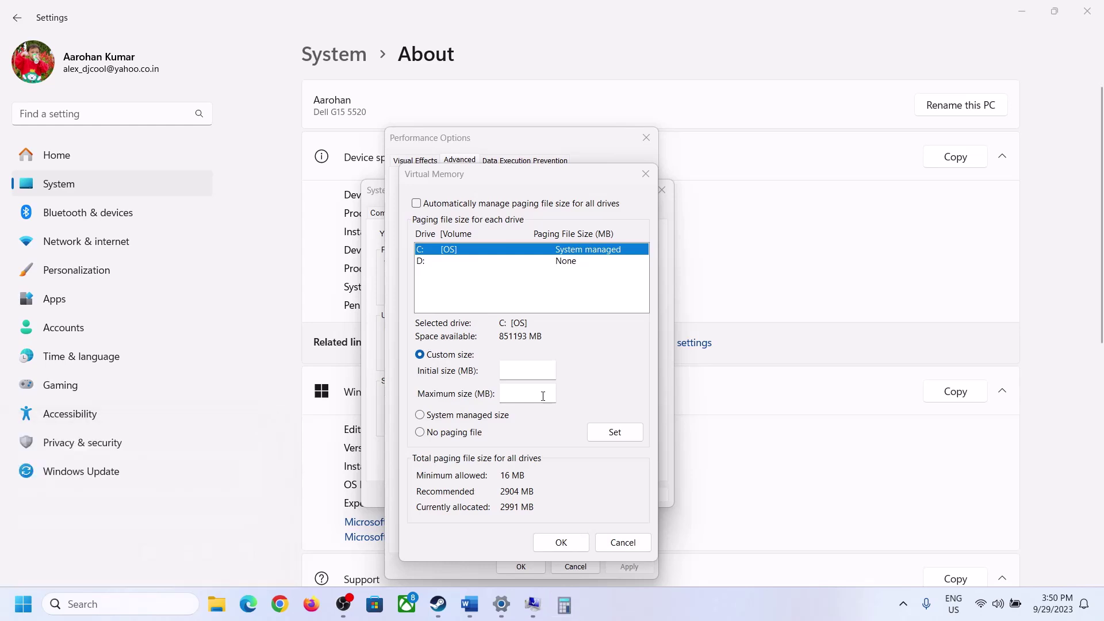
{"action": "left_click_drag", "start_coordinate": [149, 25], "coordinate": [802, 184]}
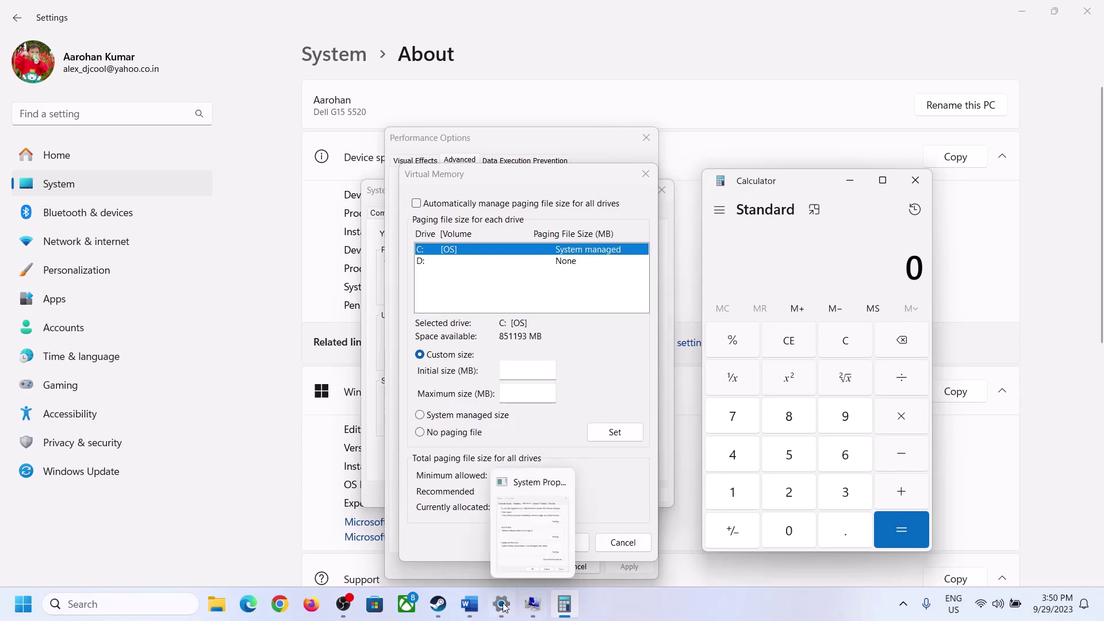
{"action": "left_click", "coordinate": [470, 604]}
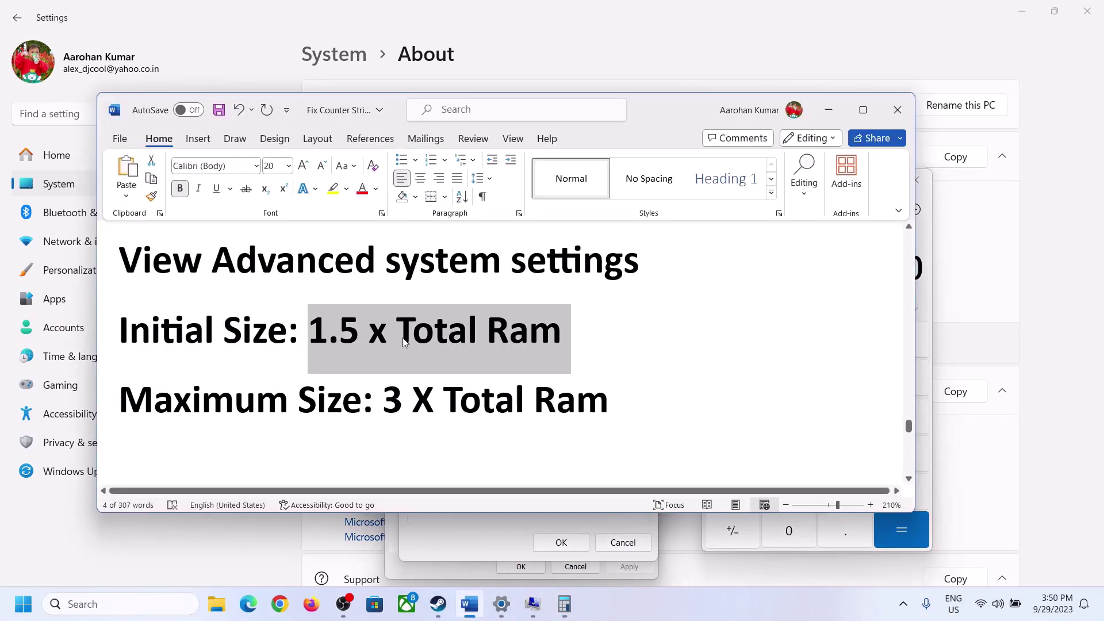
{"action": "left_click", "coordinate": [565, 604]}
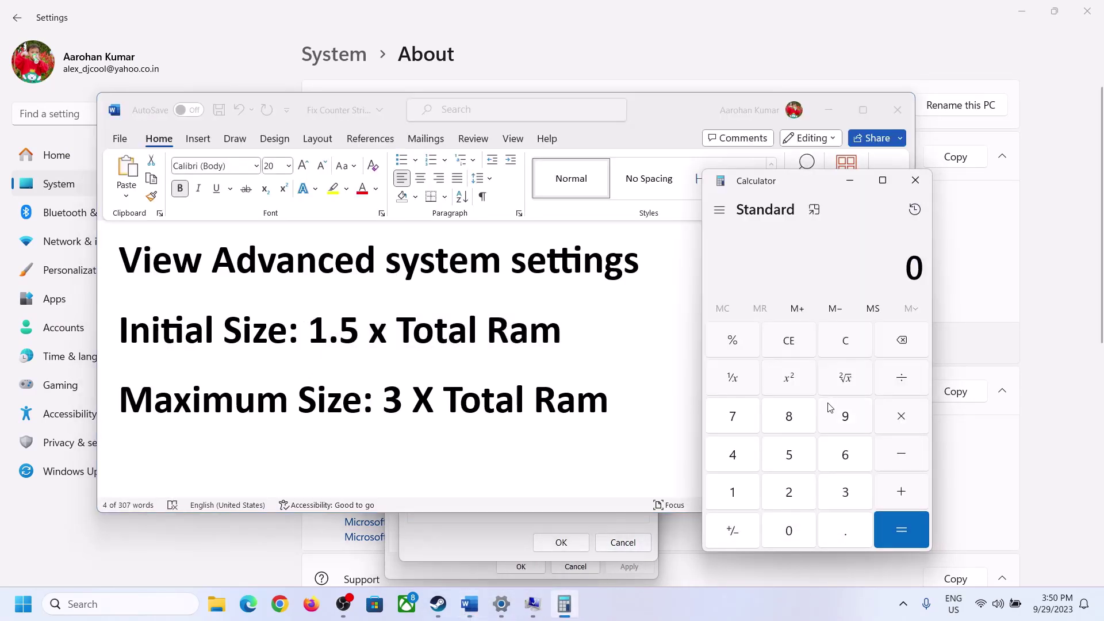
{"action": "left_click", "coordinate": [735, 496]}
{"action": "left_click", "coordinate": [841, 462]}
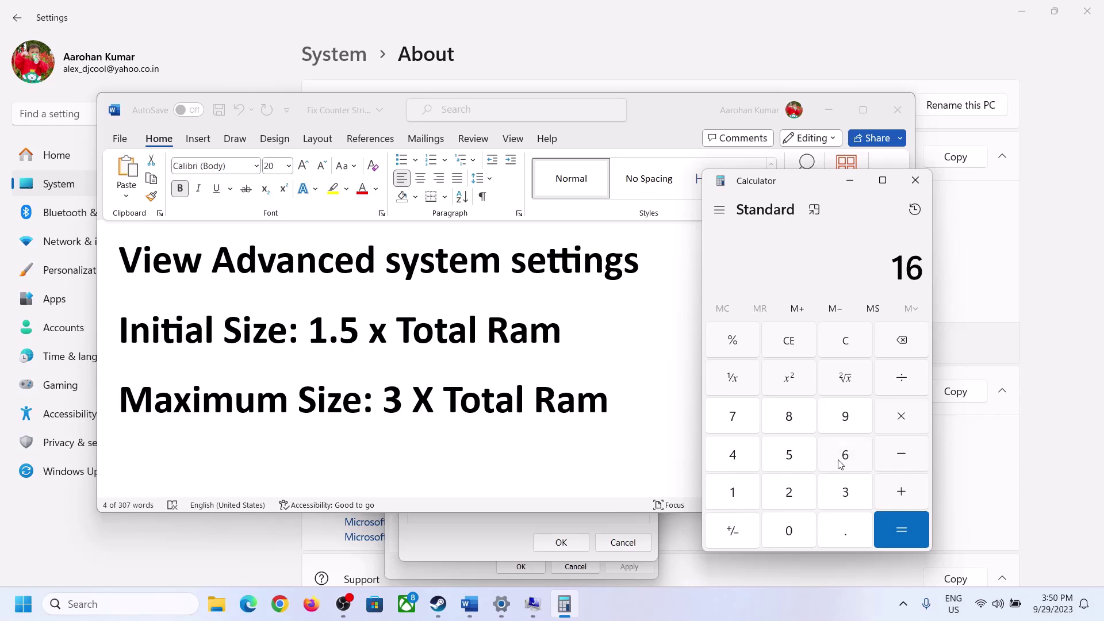
{"action": "left_click", "coordinate": [846, 350]}
- Multiply 16 by 1024 in Calculator to convert the total RAM to megabytes
{"action": "left_click", "coordinate": [741, 495]}
{"action": "left_click", "coordinate": [828, 461]}
{"action": "left_click", "coordinate": [901, 424]}
{"action": "left_click", "coordinate": [730, 498]}
{"action": "left_click", "coordinate": [791, 539]}
{"action": "left_click", "coordinate": [789, 492]}
{"action": "left_click", "coordinate": [740, 460]}
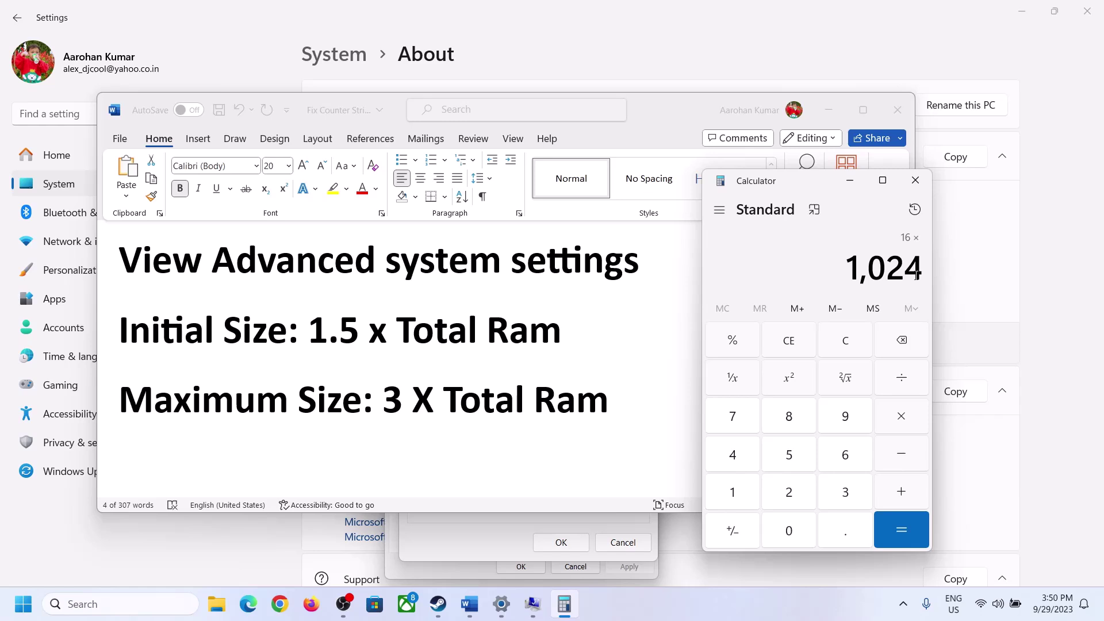
{"action": "left_click", "coordinate": [901, 530]}
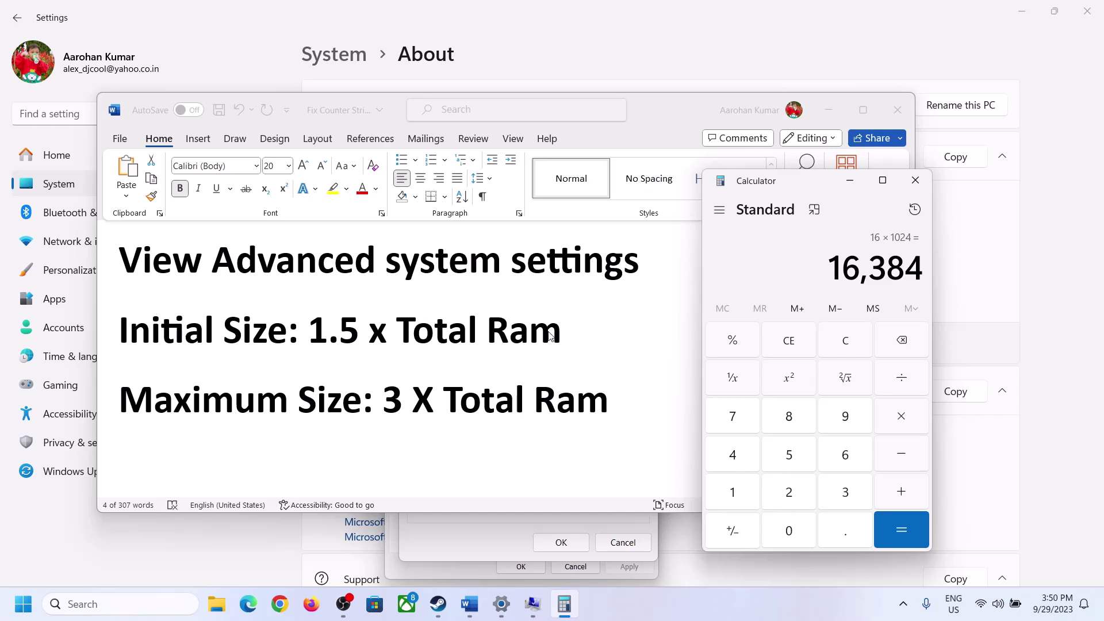
- Multiply the total RAM in megabytes by 1.5 in Calculator and set drive C:'s initial paging file size to 24576 MB
{"action": "left_click", "coordinate": [901, 419]}
{"action": "left_click", "coordinate": [746, 496]}
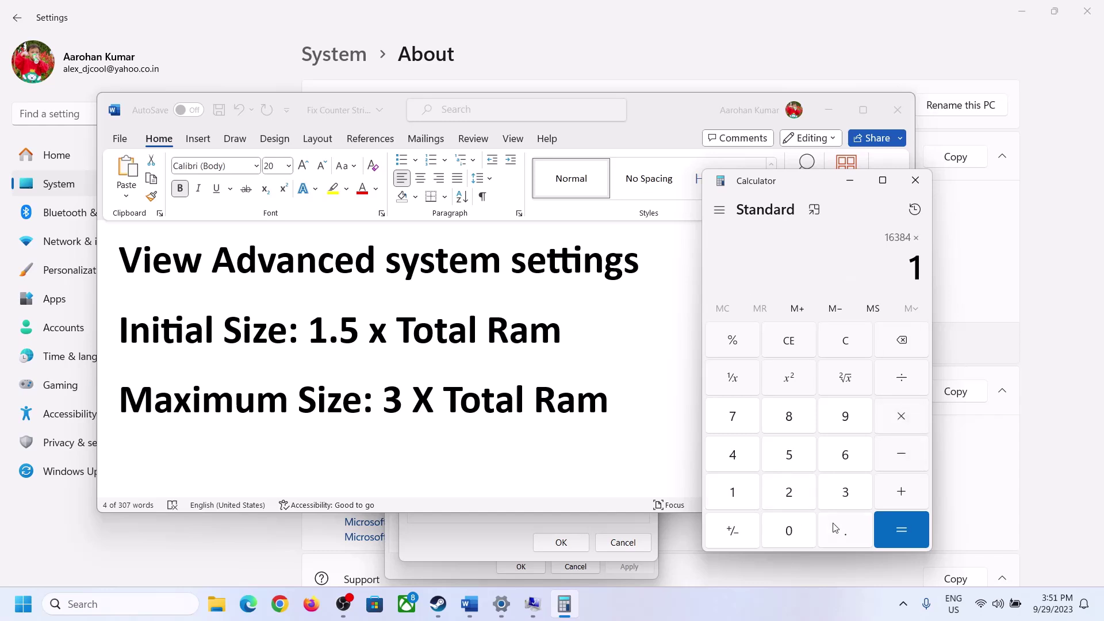
{"action": "left_click", "coordinate": [842, 532]}
{"action": "left_click", "coordinate": [794, 460]}
{"action": "left_click", "coordinate": [902, 526]}
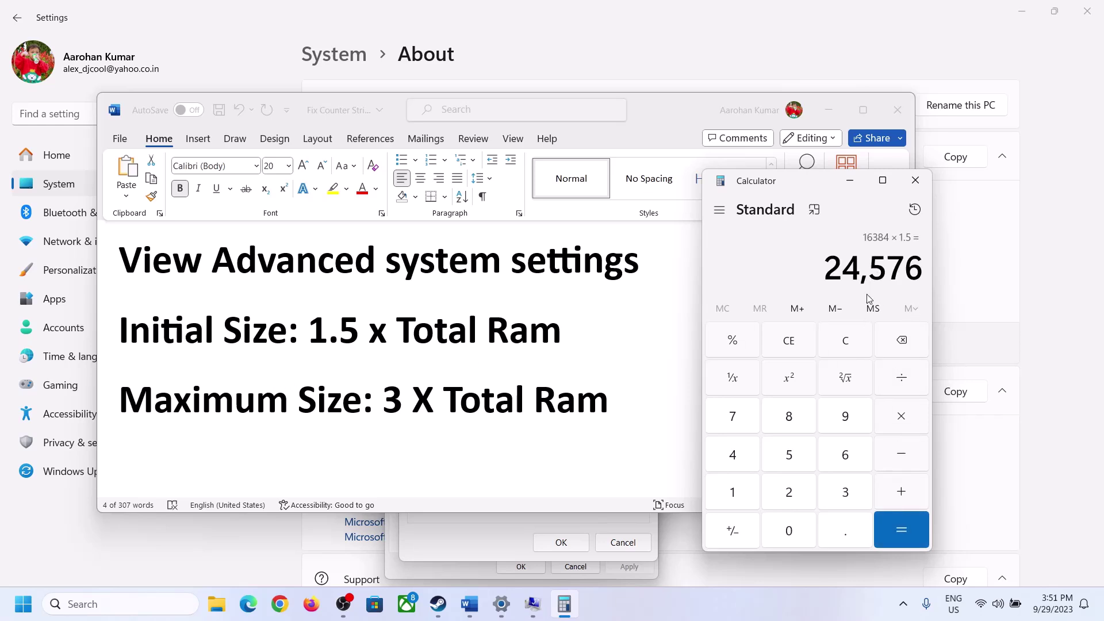
{"action": "left_click", "coordinate": [511, 518]}
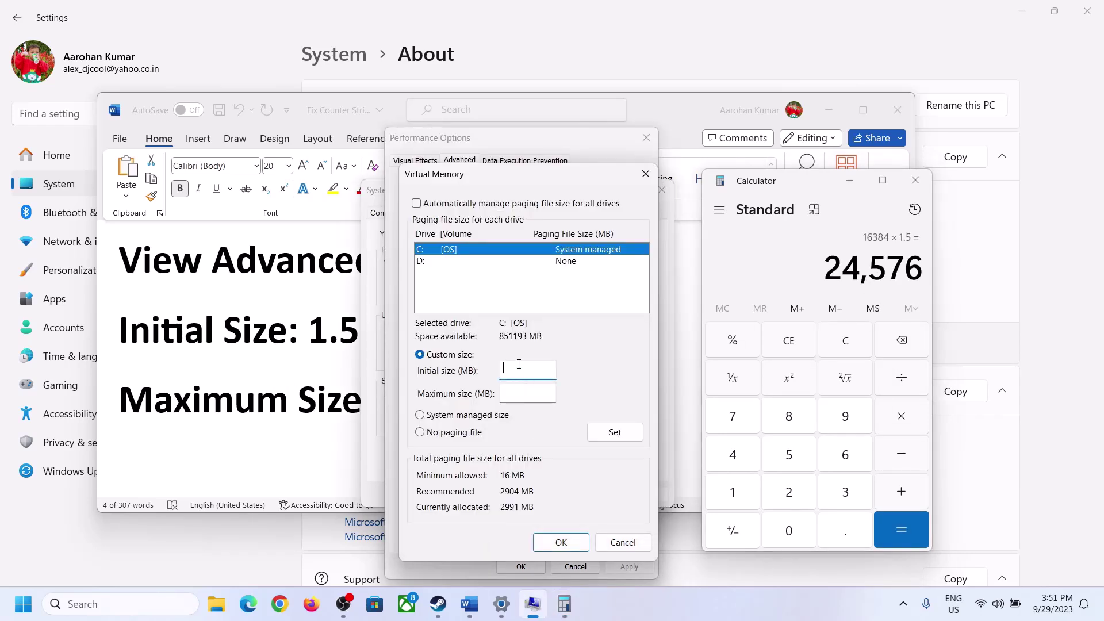
{"action": "type", "text": "24576"}
{"action": "left_click", "coordinate": [552, 393]}
- Clear Calculator and recheck the installed RAM on the System About page in Settings before returning to Calculator
{"action": "left_click", "coordinate": [318, 407]}
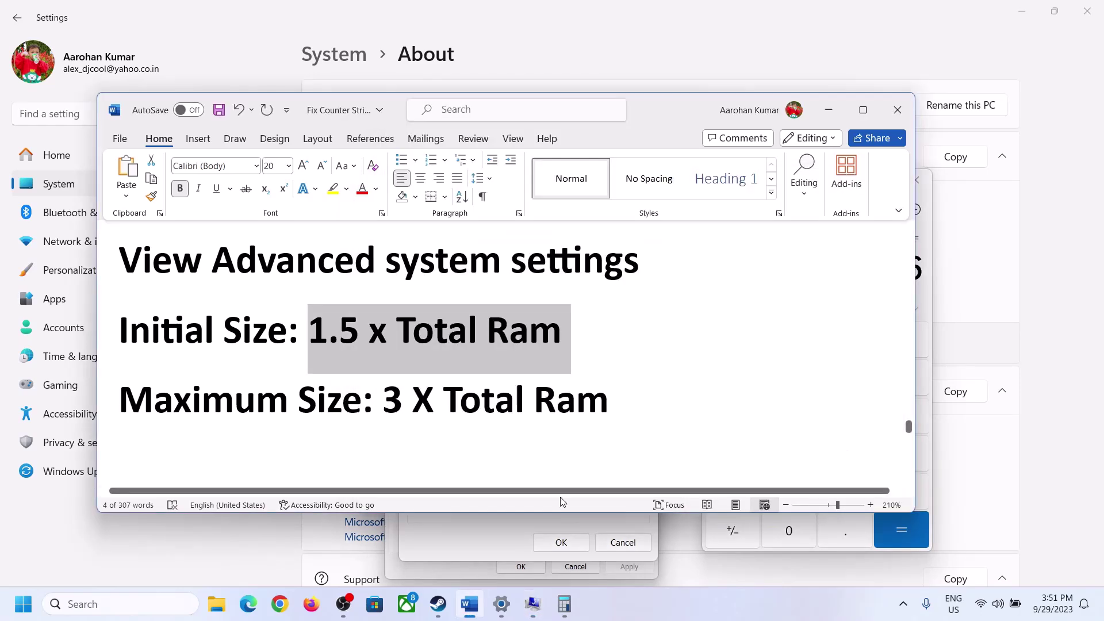
{"action": "left_click", "coordinate": [927, 300]}
{"action": "left_click", "coordinate": [853, 342]}
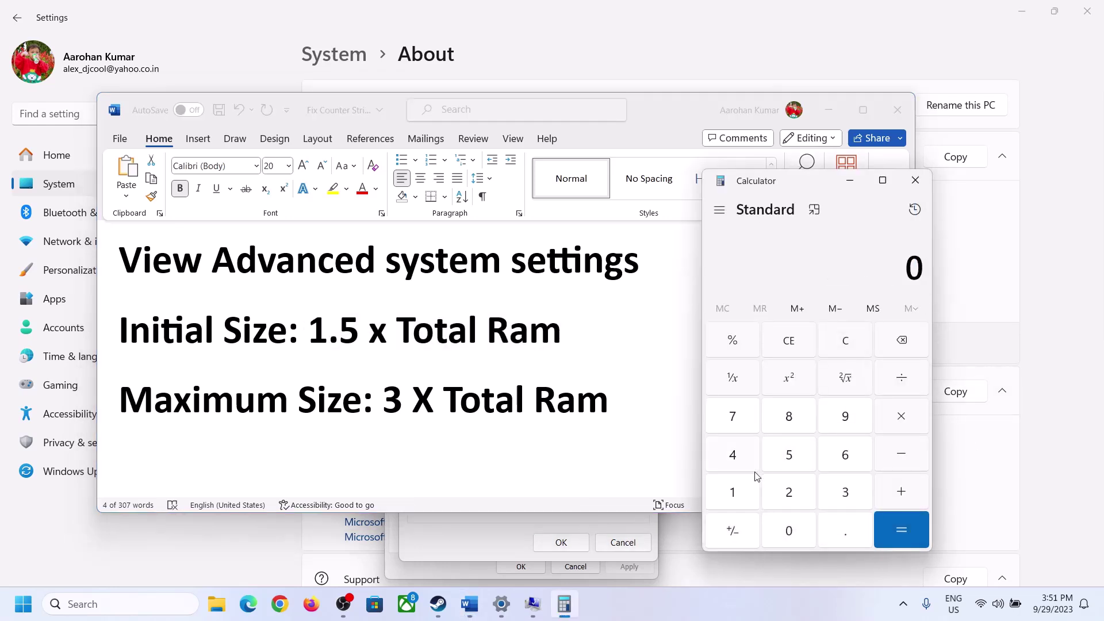
{"action": "left_click", "coordinate": [502, 605]}
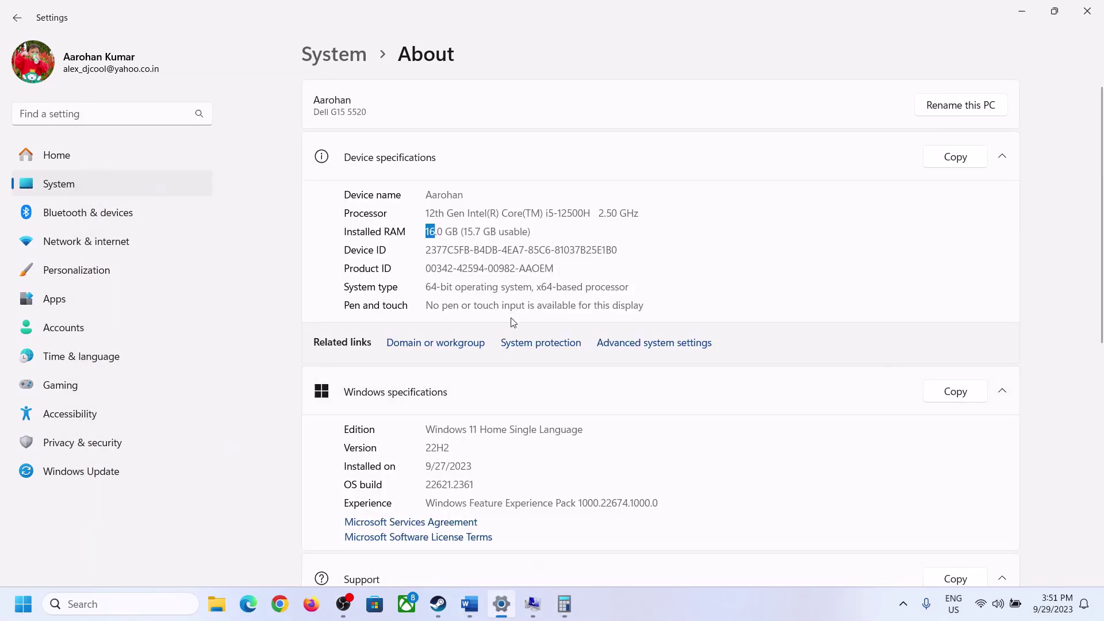
{"action": "left_click", "coordinate": [564, 604]}
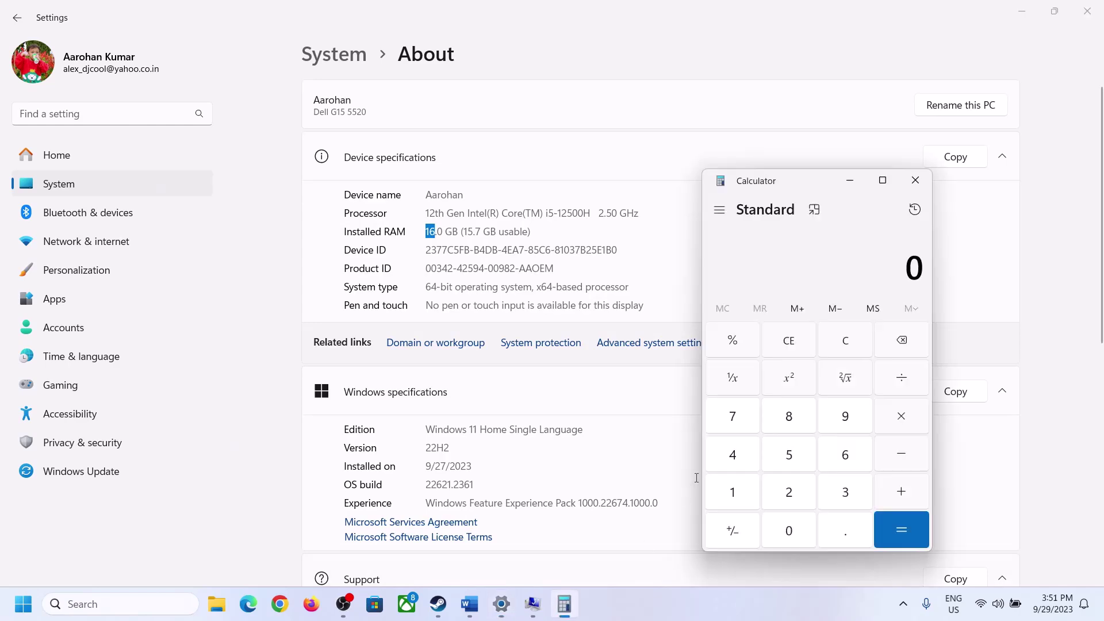
- Multiply 16 by 1024 in Calculator to convert the installed RAM to megabytes again
{"action": "left_click", "coordinate": [742, 490]}
{"action": "left_click", "coordinate": [843, 456]}
{"action": "left_click", "coordinate": [899, 418]}
{"action": "left_click", "coordinate": [740, 489]}
{"action": "left_click", "coordinate": [782, 526]}
{"action": "left_click", "coordinate": [788, 498]}
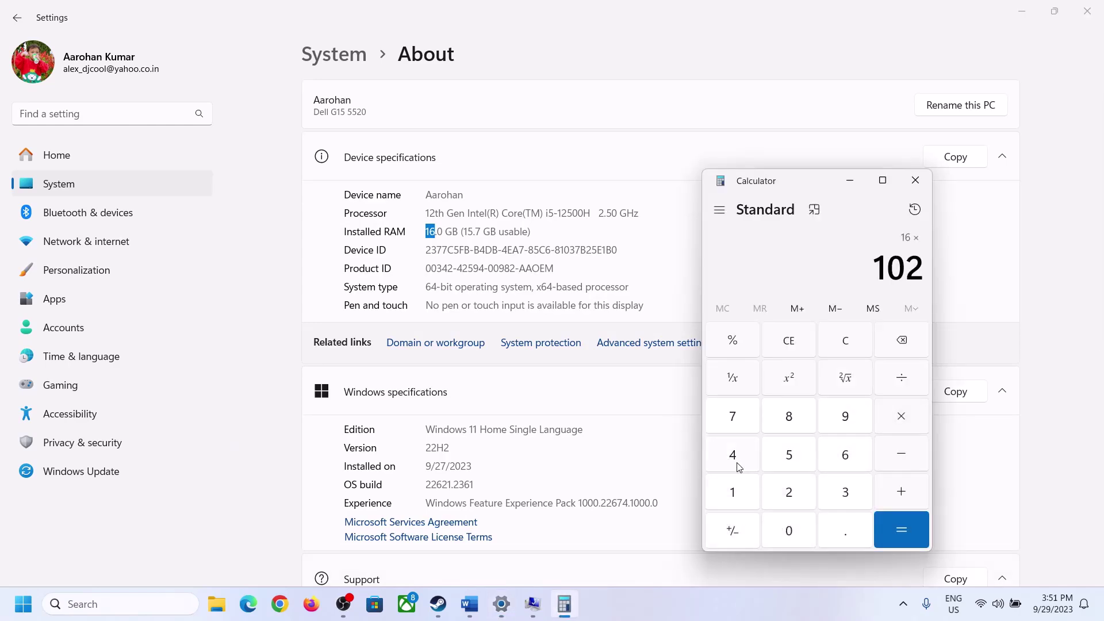
{"action": "left_click", "coordinate": [732, 452]}
{"action": "left_click", "coordinate": [892, 537]}
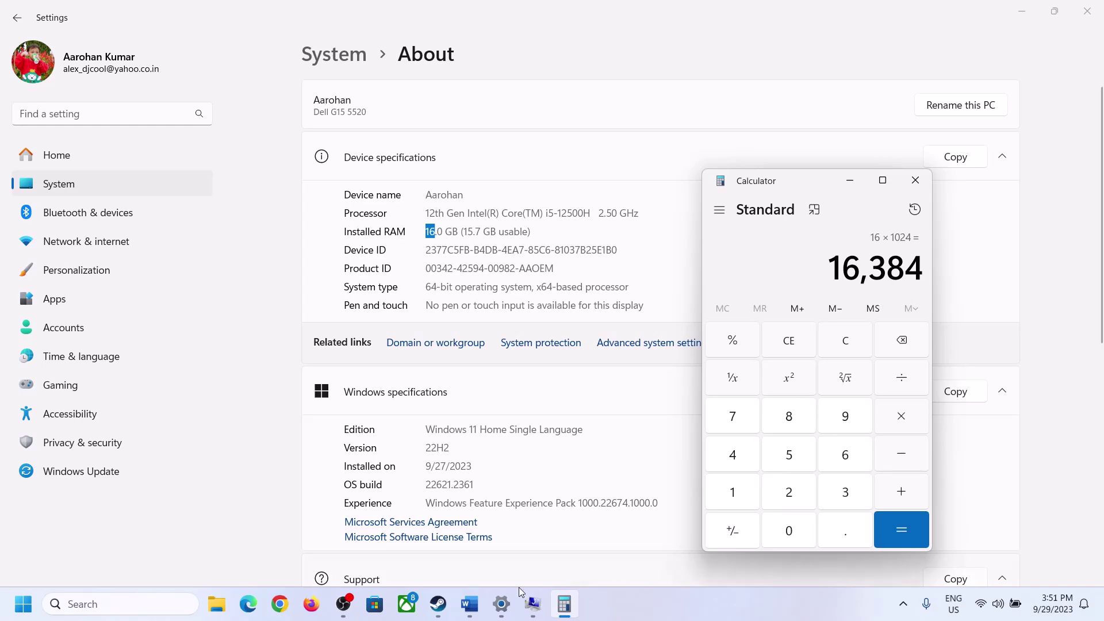
- Check the maximum size formula in the Word document and multiply the converted RAM by 3 in Calculator
{"action": "left_click", "coordinate": [470, 604]}
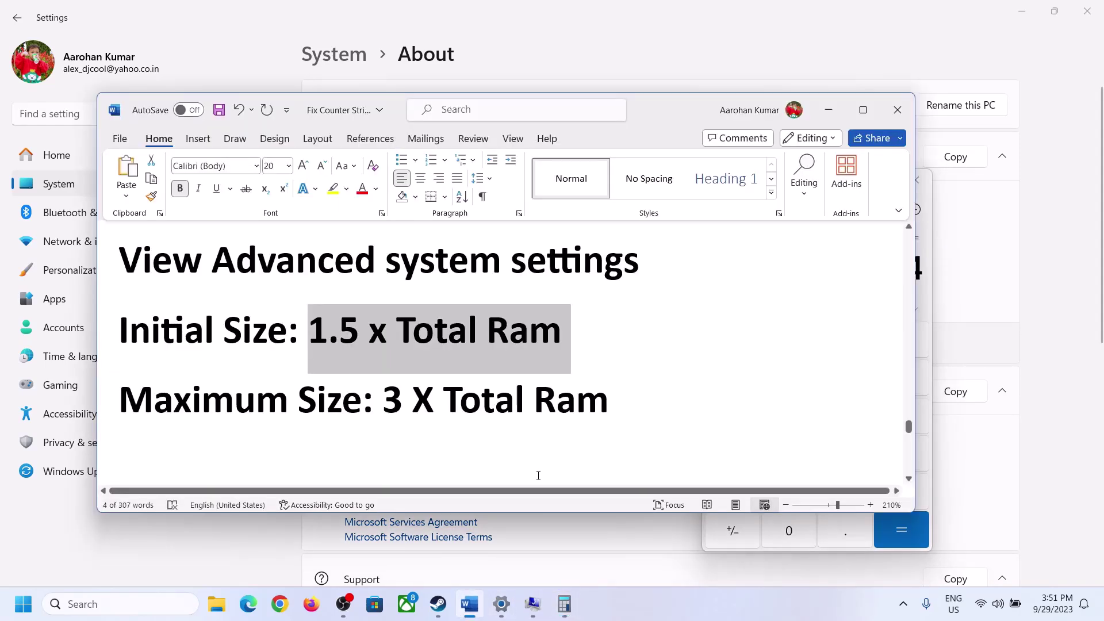
{"action": "left_click", "coordinate": [567, 607]}
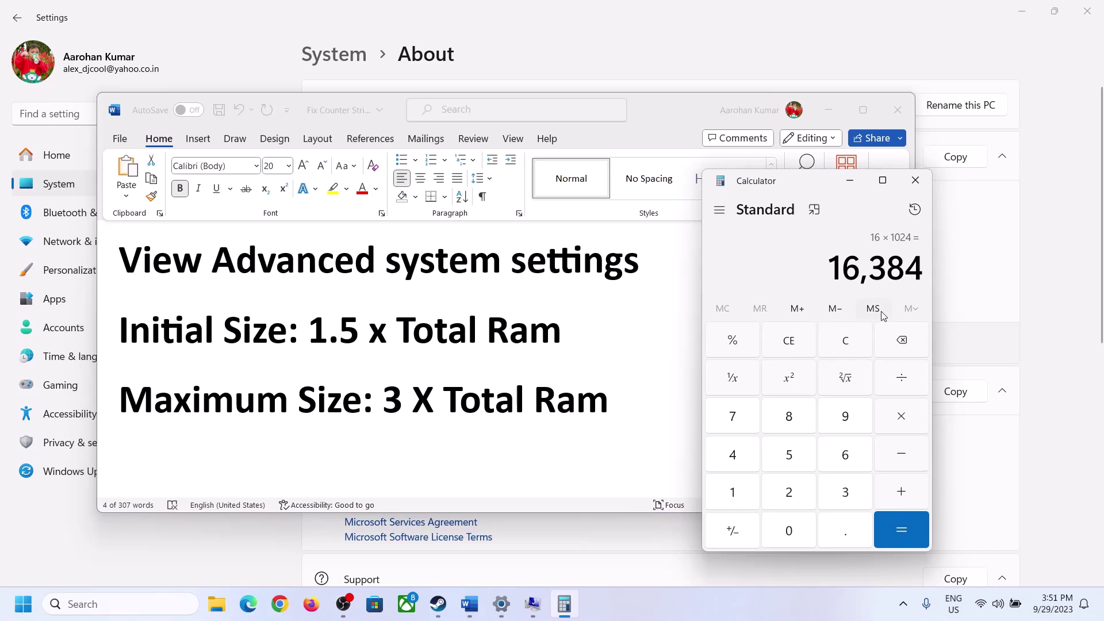
{"action": "left_click", "coordinate": [901, 417]}
{"action": "left_click", "coordinate": [845, 492]}
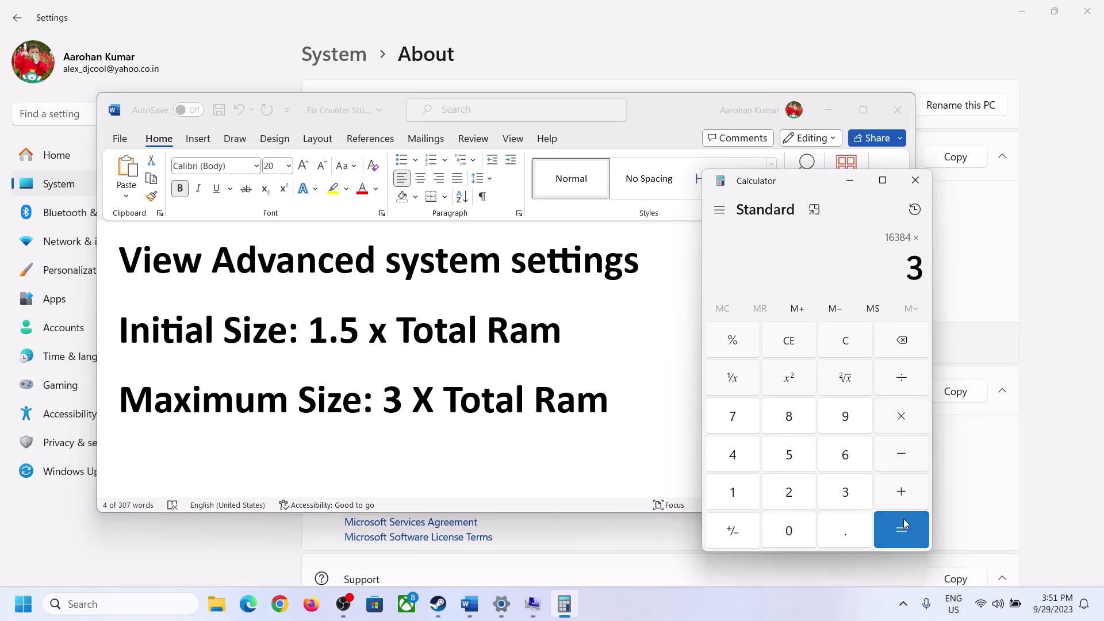
{"action": "left_click", "coordinate": [909, 528]}
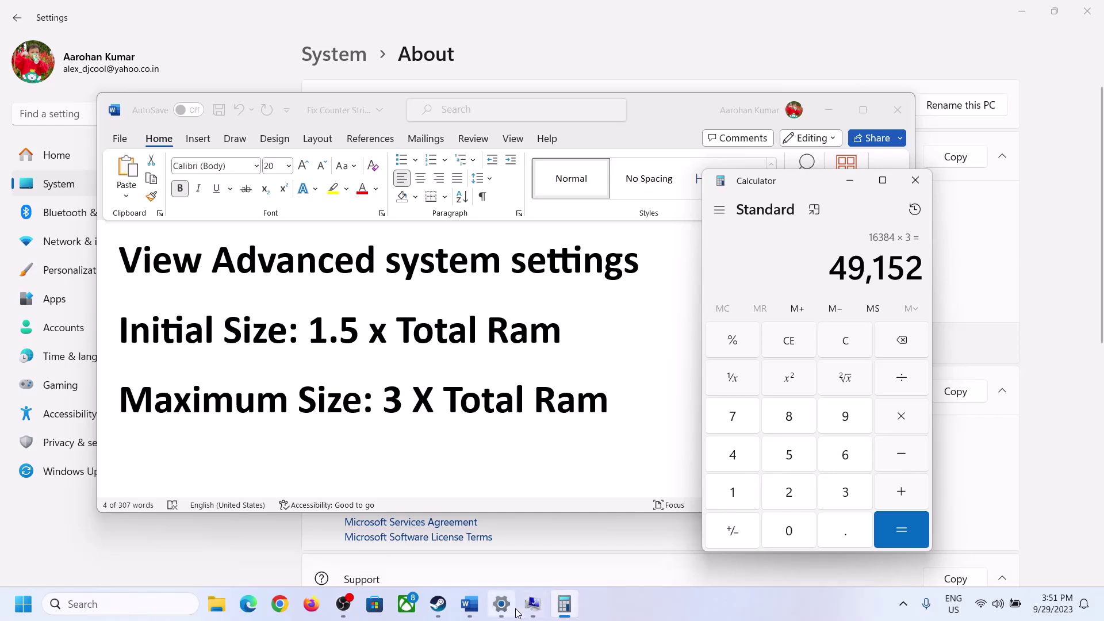
- Set drive C:'s maximum paging file size to 49152 MB in Virtual Memory, apply the custom size and acknowledge the restart notice
{"action": "left_click", "coordinate": [532, 604]}
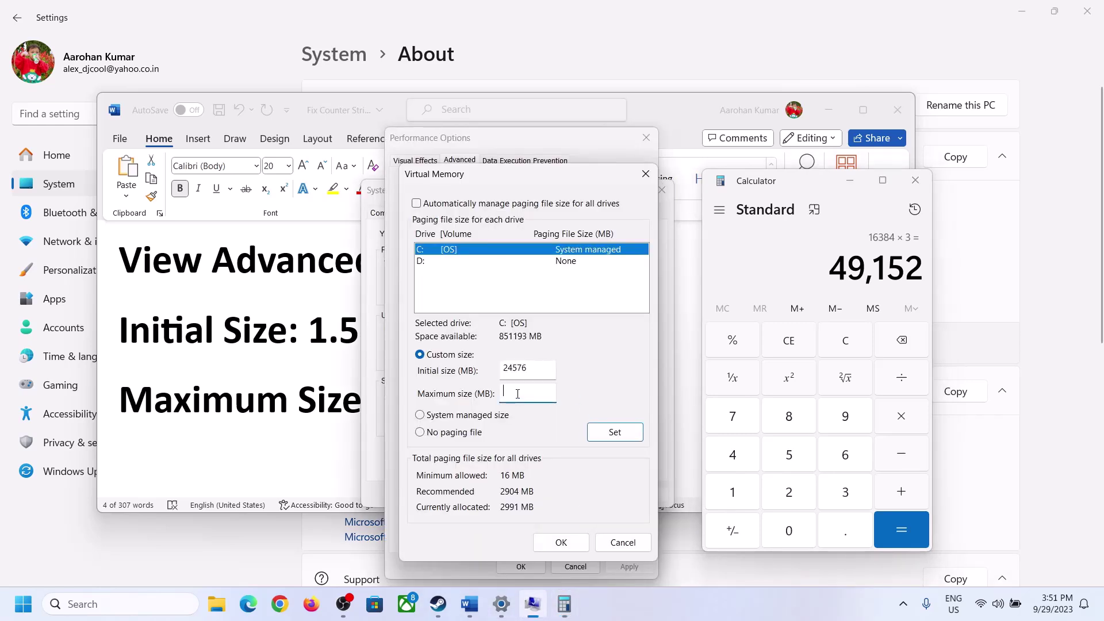
{"action": "type", "text": "49152"}
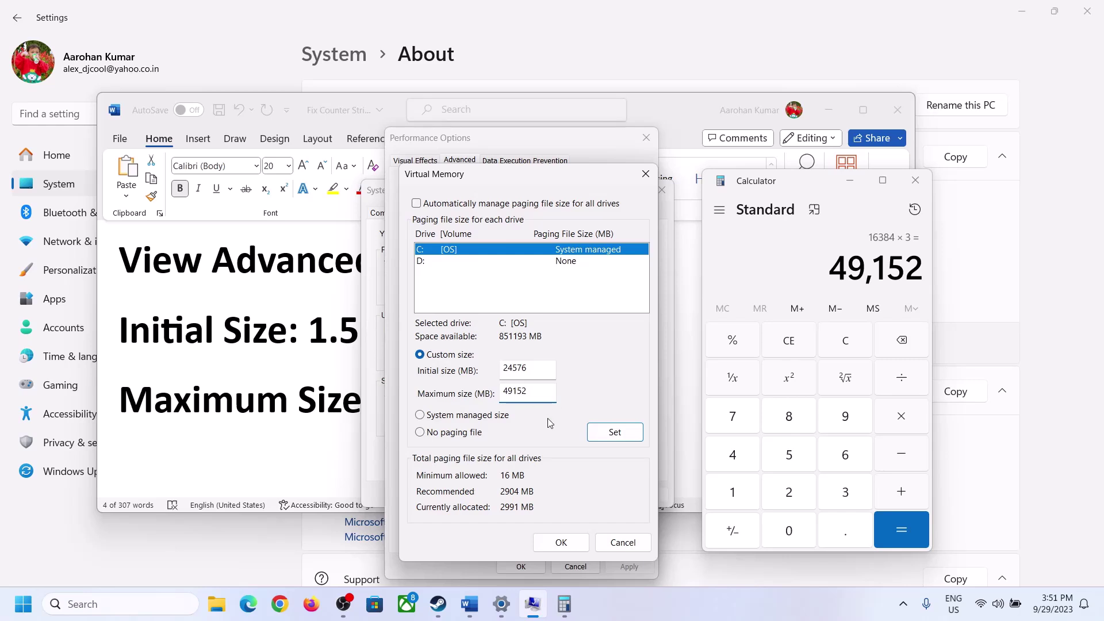
{"action": "left_click", "coordinate": [614, 435]}
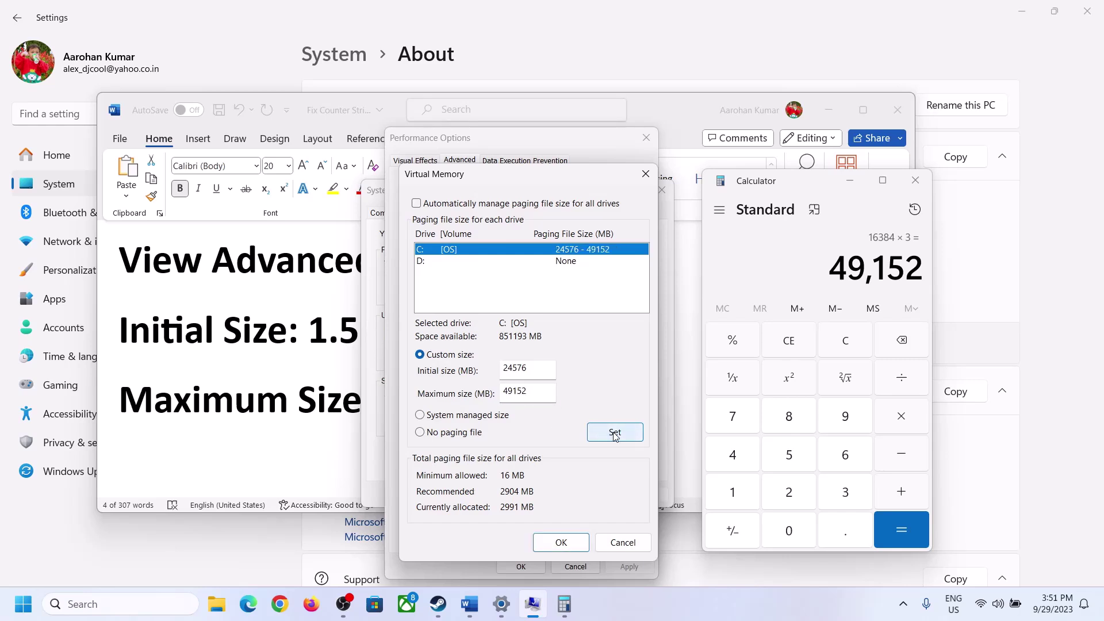
{"action": "left_click", "coordinate": [564, 544]}
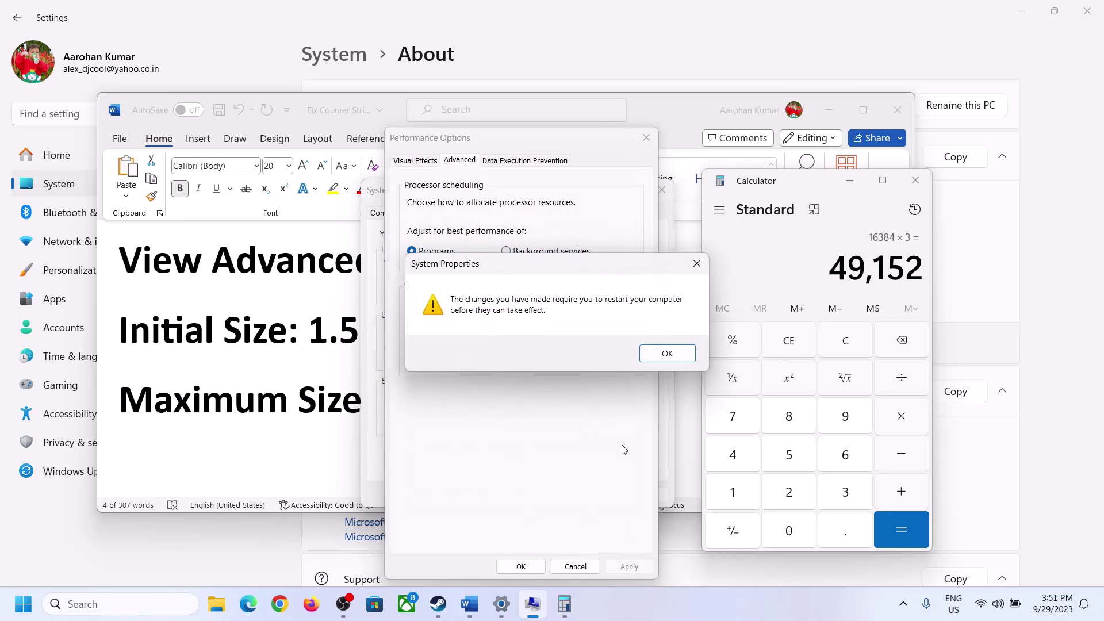
{"action": "left_click", "coordinate": [683, 354]}
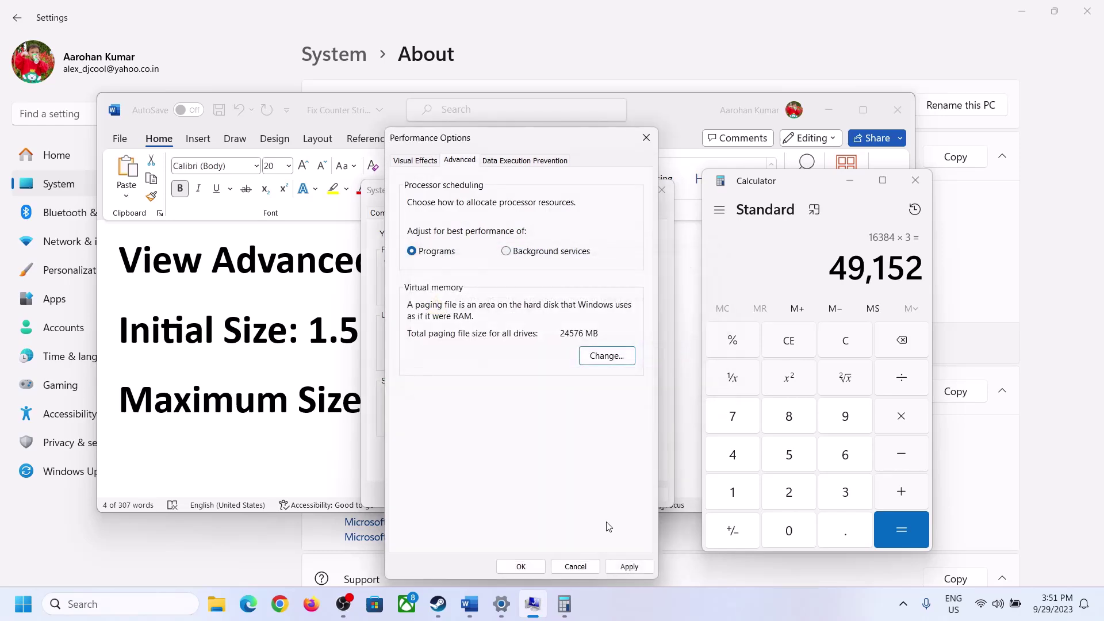
- Confirm and close Performance Options and System Properties, and dismiss the restart prompt
{"action": "left_click", "coordinate": [521, 567]}
{"action": "left_click", "coordinate": [525, 494]}
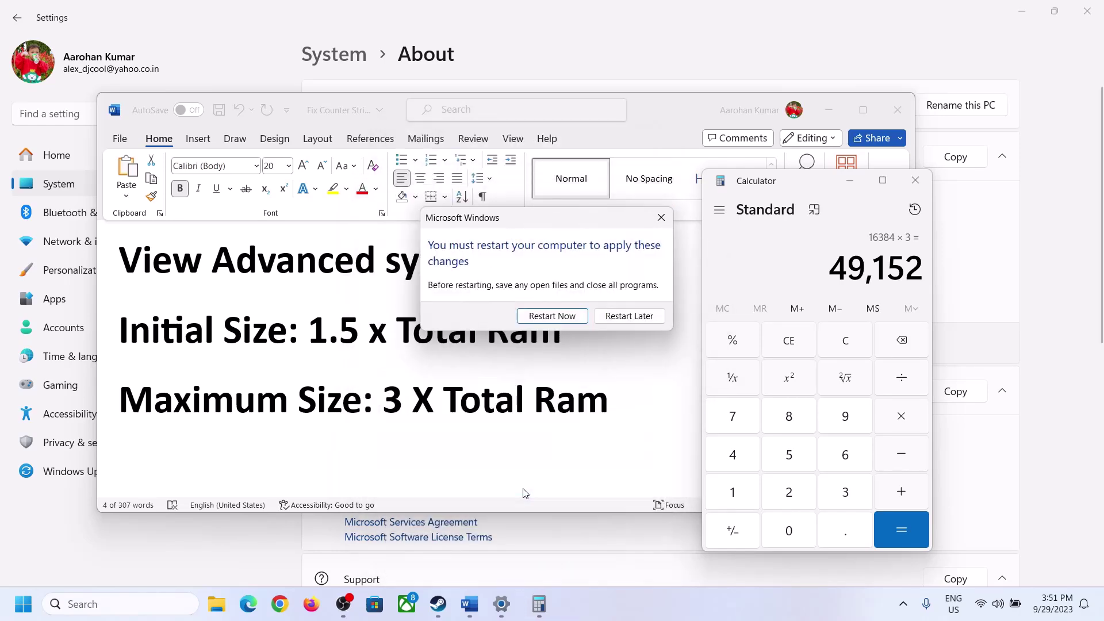
{"action": "left_click", "coordinate": [555, 321]}
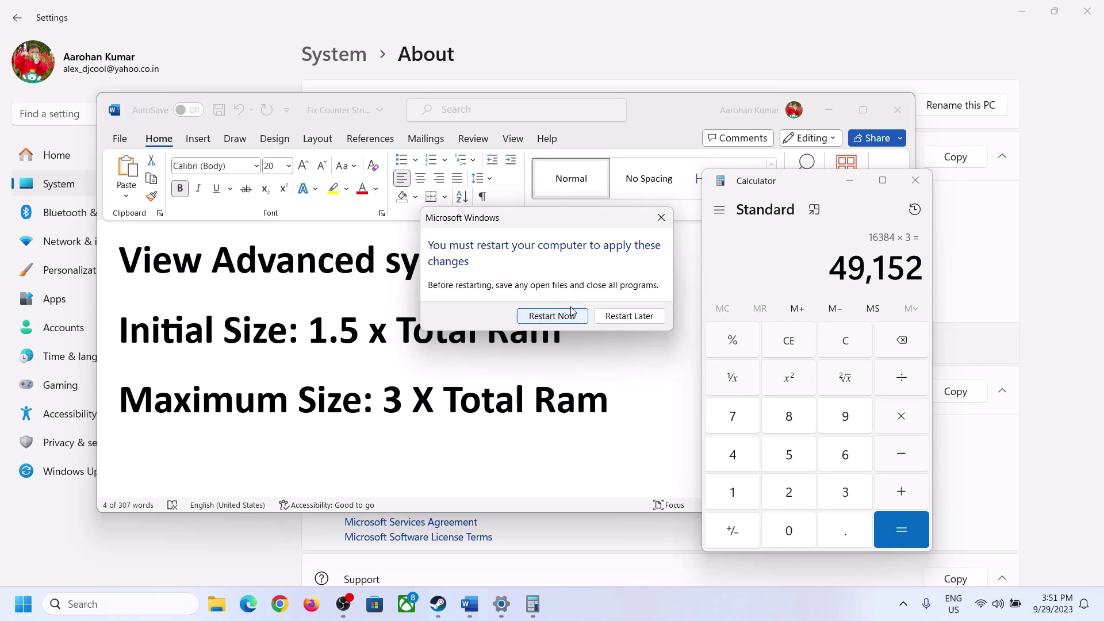
{"action": "left_click", "coordinate": [661, 217]}
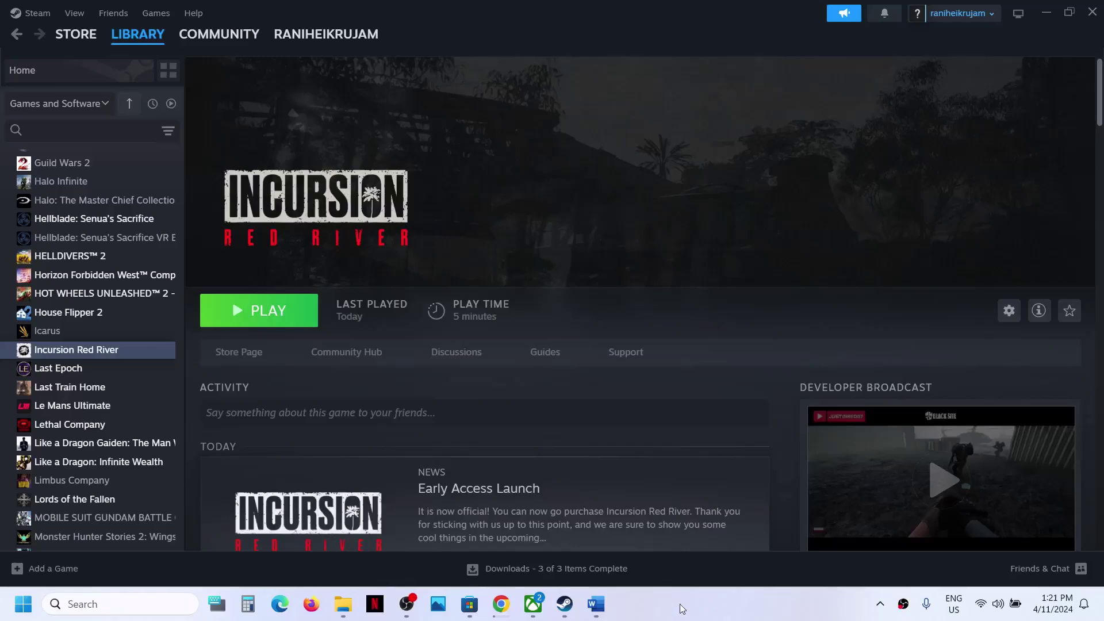
- Switch to the Word document and highlight Step 9 on backing up and renaming or deleting save files, including its progress-loss warning
{"action": "left_click", "coordinate": [596, 604]}
{"action": "scroll", "coordinate": [454, 345], "scroll_direction": "down", "scroll_amount": 2}
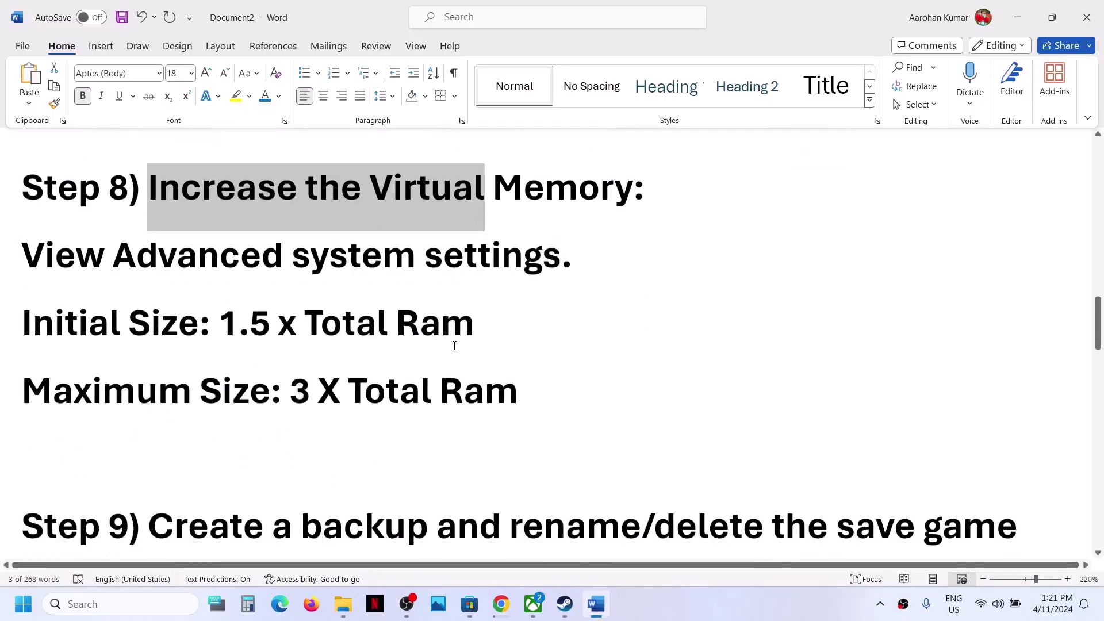
{"action": "scroll", "coordinate": [454, 345], "scroll_direction": "down", "scroll_amount": 3}
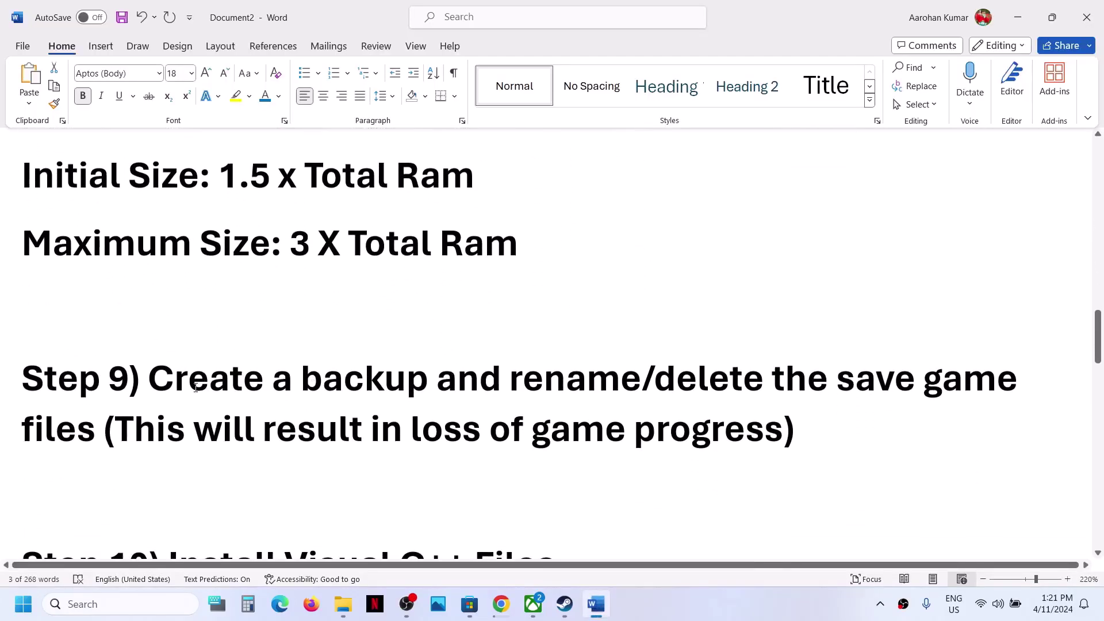
{"action": "left_click_drag", "start_coordinate": [195, 388], "coordinate": [109, 429]}
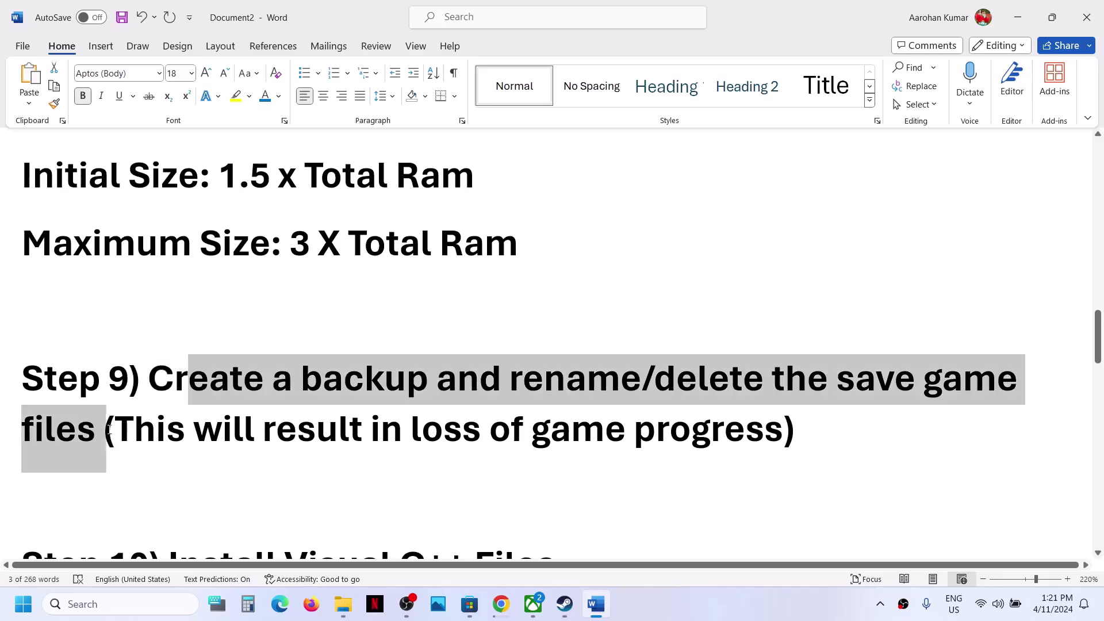
{"action": "left_click", "coordinate": [108, 429]}
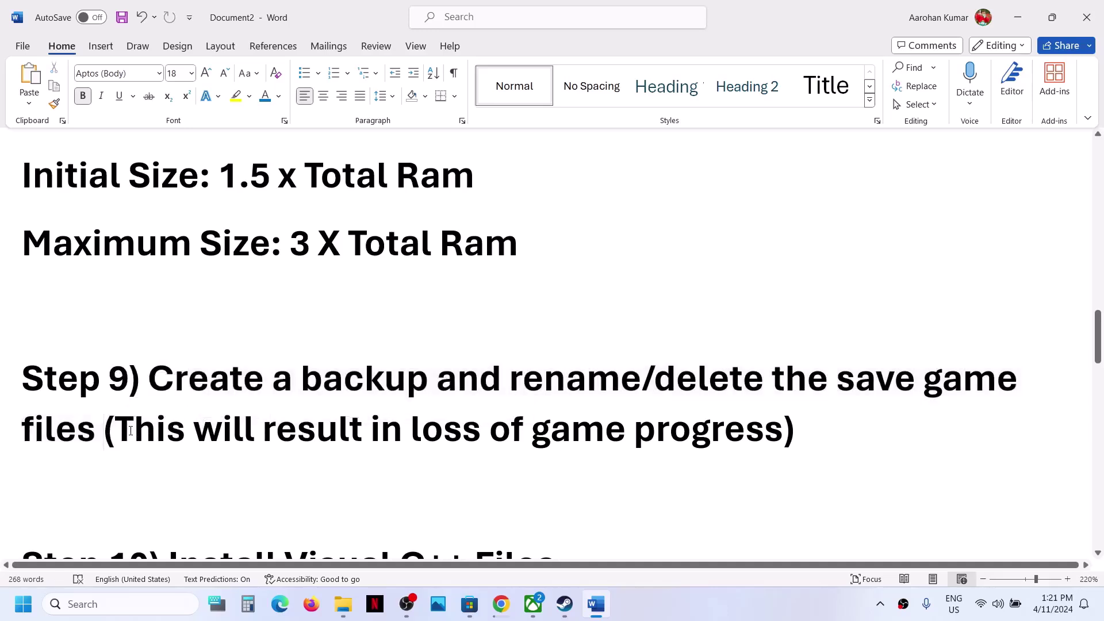
{"action": "left_click_drag", "start_coordinate": [131, 431], "coordinate": [719, 440]}
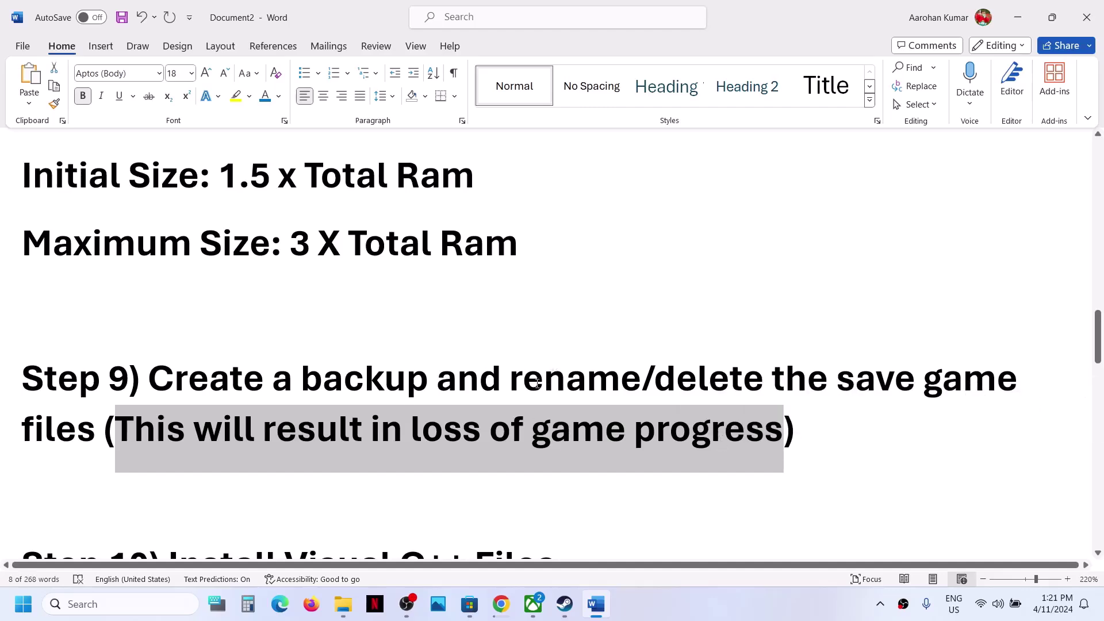
- Open the current user's profile folder inside Users on drive C: in File Explorer
{"action": "key", "text": "alt+Tab"}
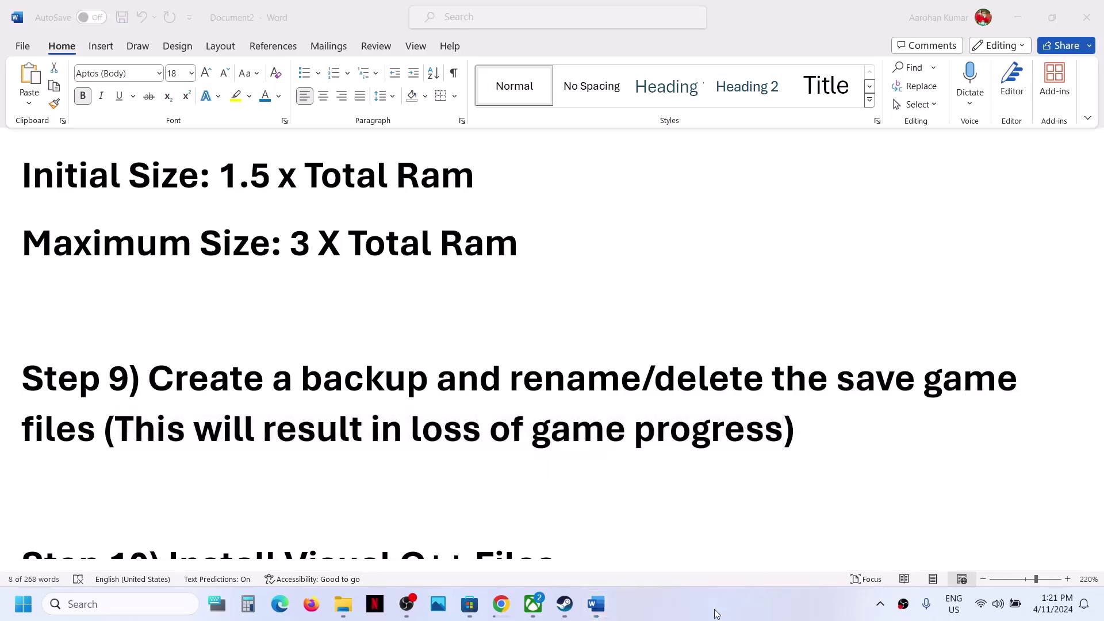
{"action": "left_click", "coordinate": [343, 604]}
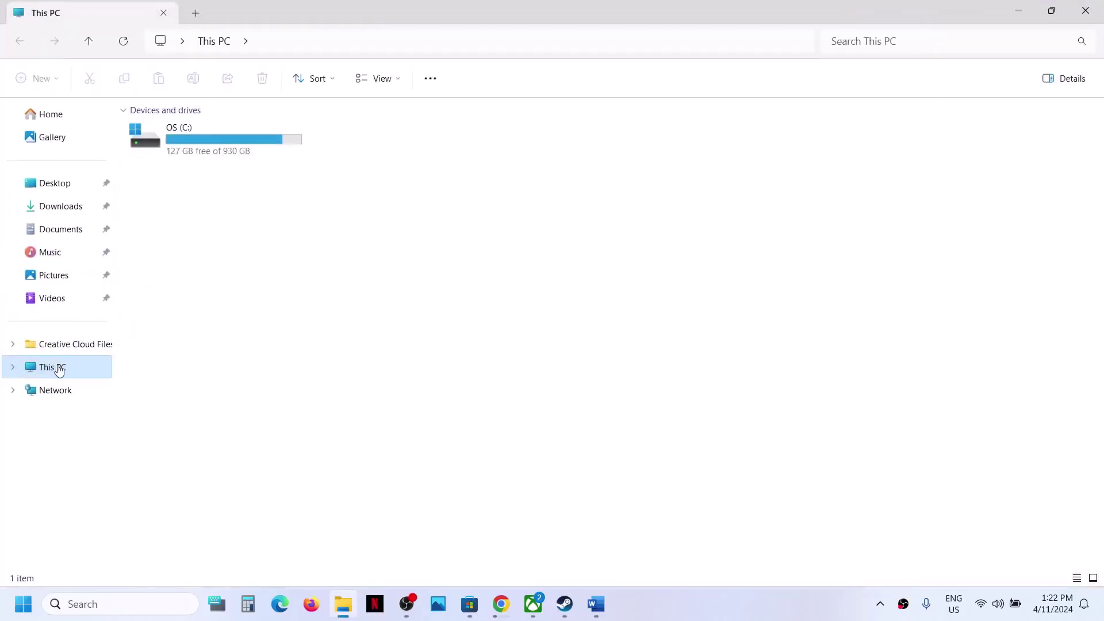
{"action": "double_click", "coordinate": [230, 134]}
{"action": "scroll", "coordinate": [235, 387], "scroll_direction": "down", "scroll_amount": 4}
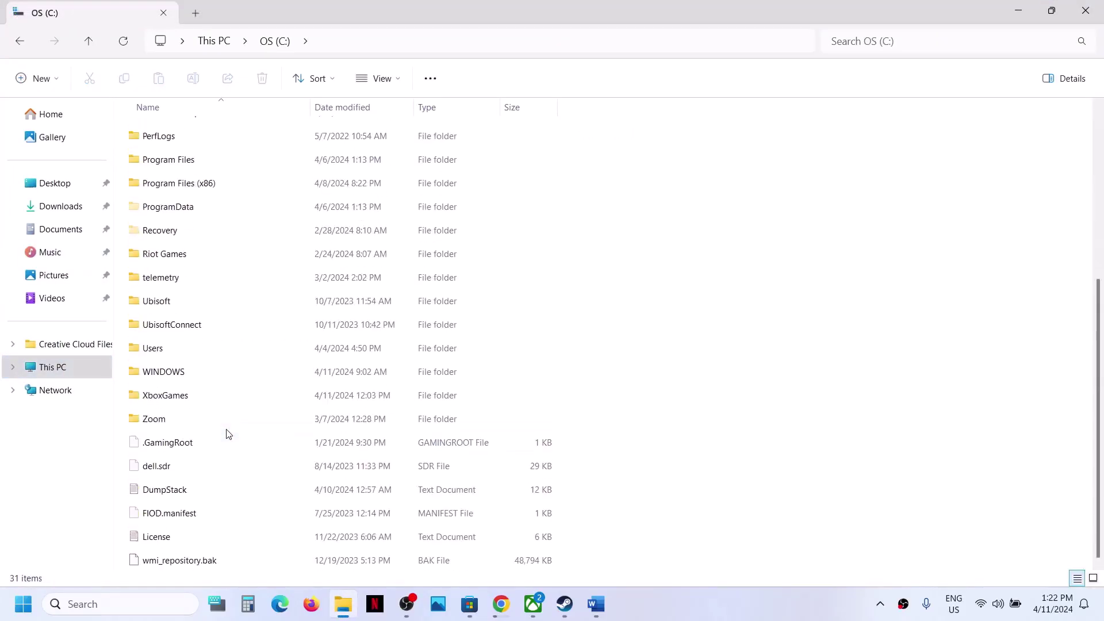
{"action": "double_click", "coordinate": [171, 348]}
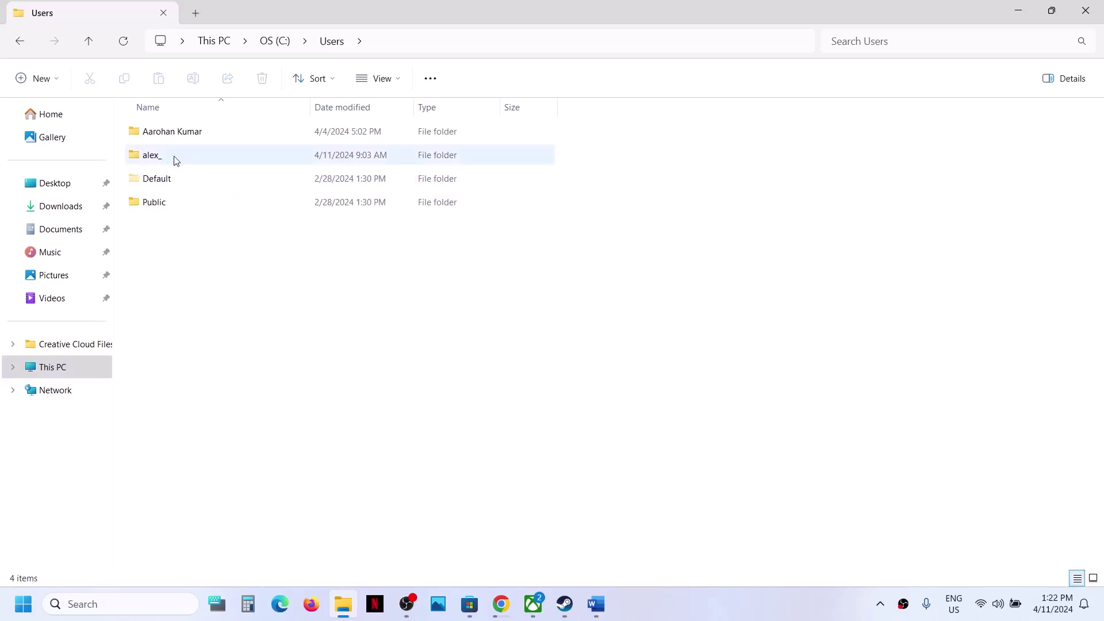
{"action": "left_click_drag", "start_coordinate": [161, 157], "coordinate": [204, 160]}
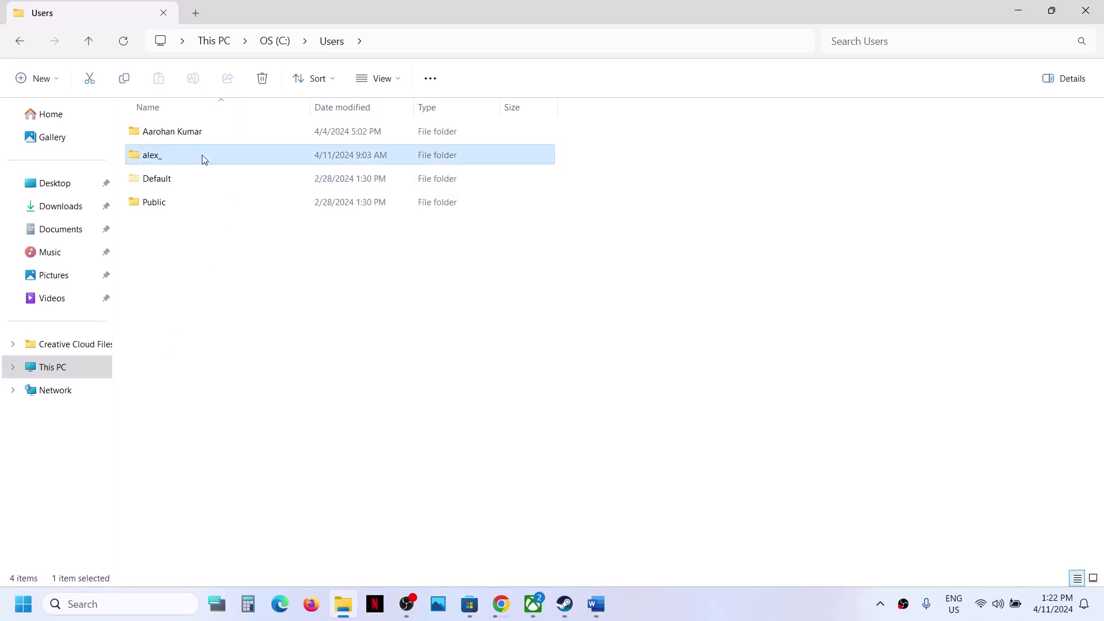
{"action": "double_click", "coordinate": [204, 159]}
- Check the Hidden items display option in File Explorer and select the AppData folder
{"action": "left_click", "coordinate": [184, 249]}
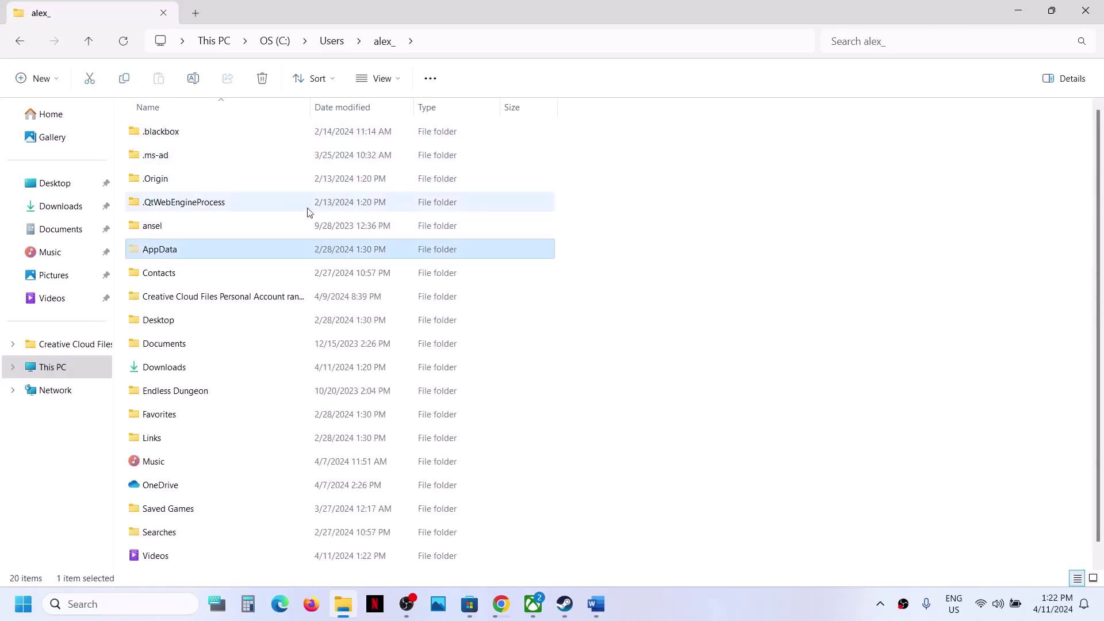
{"action": "left_click", "coordinate": [401, 79]}
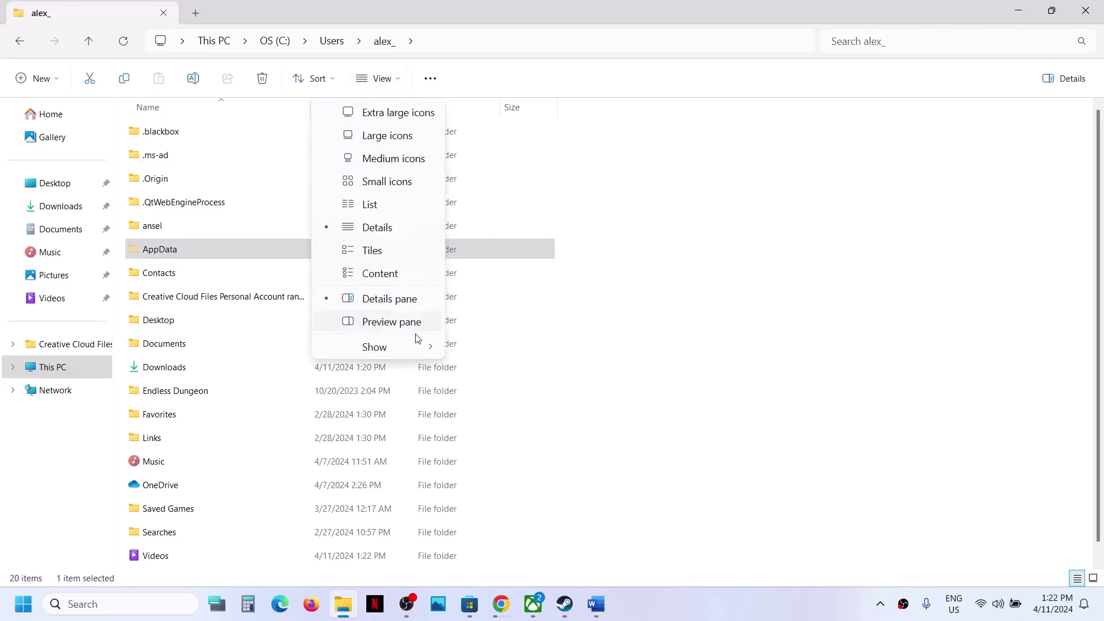
{"action": "mouse_move", "coordinate": [419, 346]}
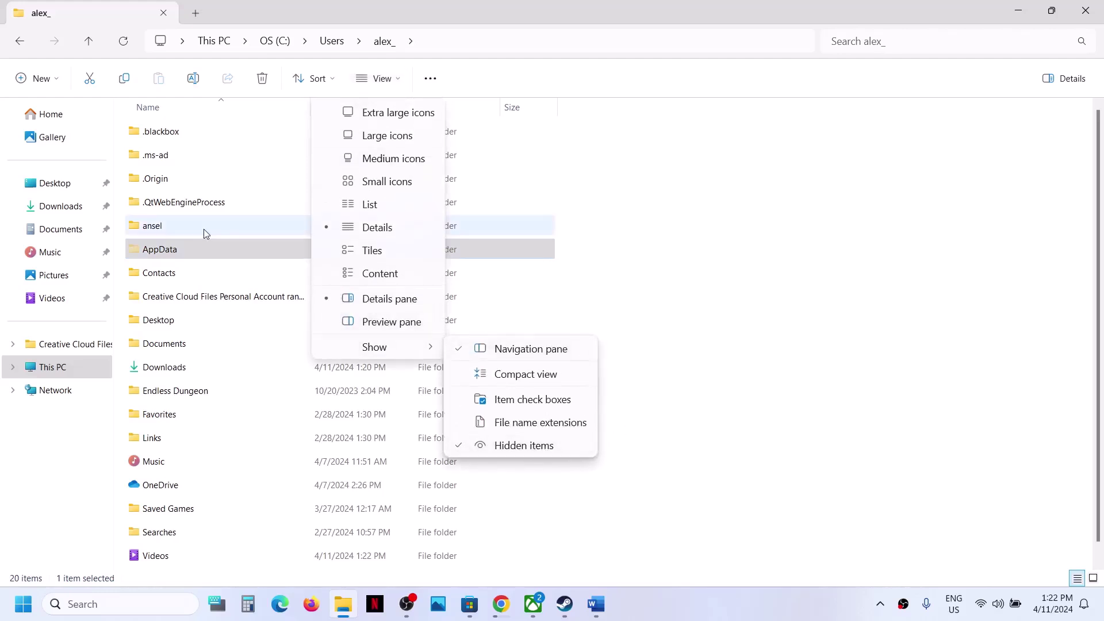
{"action": "left_click", "coordinate": [185, 247]}
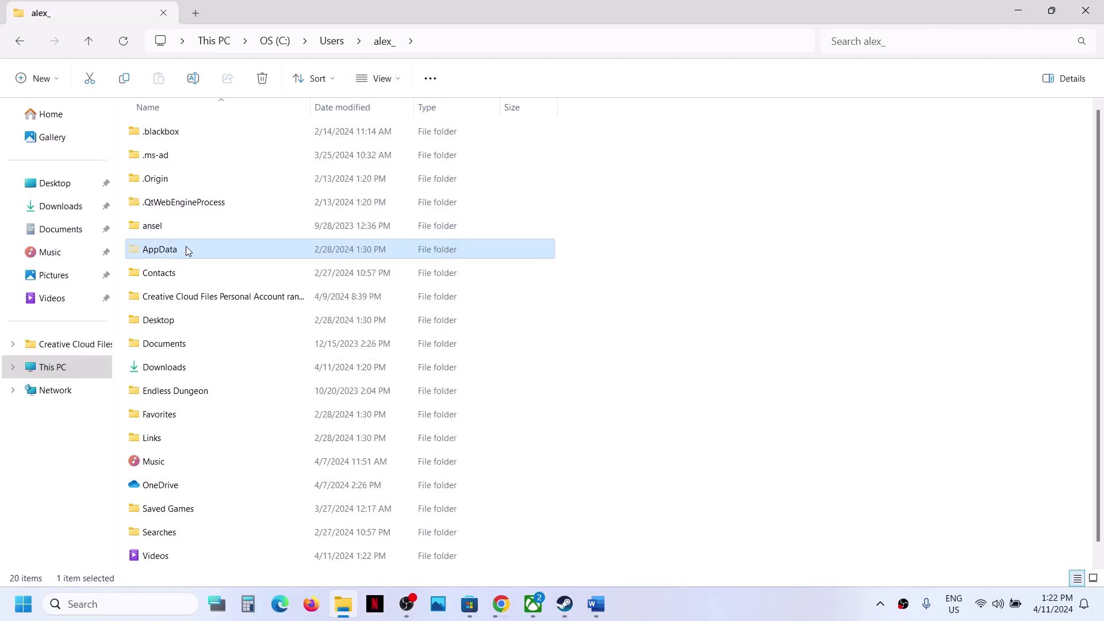
- Open the AppData\Local\Test_C\Saved\SaveGames folder and select all the save files in it
{"action": "double_click", "coordinate": [185, 249]}
{"action": "double_click", "coordinate": [153, 132]}
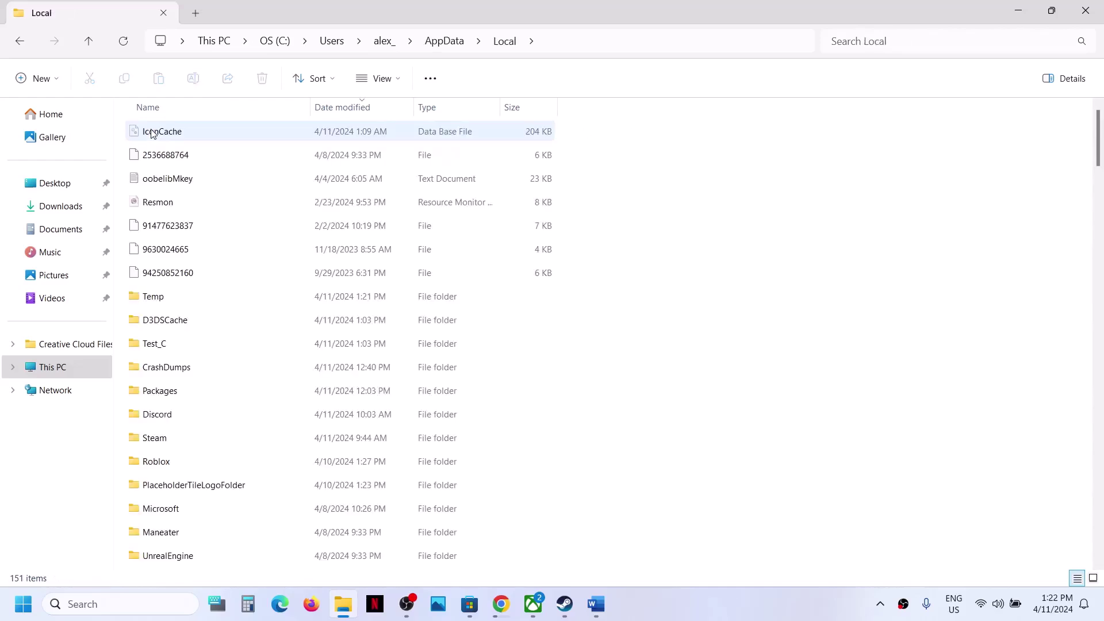
{"action": "left_click", "coordinate": [199, 345]}
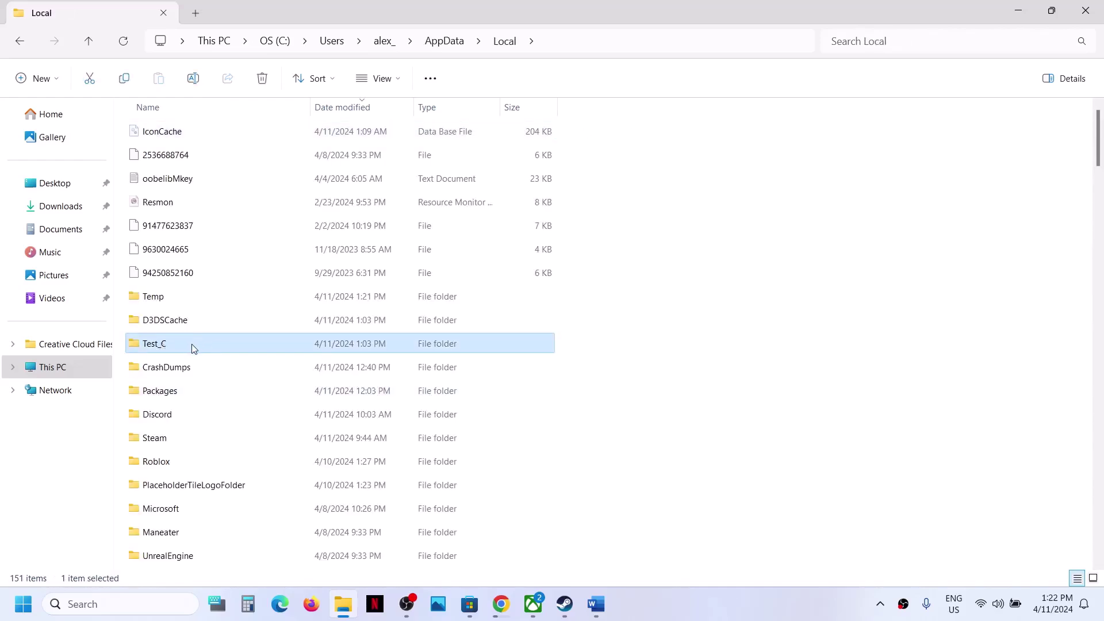
{"action": "double_click", "coordinate": [194, 348]}
{"action": "double_click", "coordinate": [218, 138]}
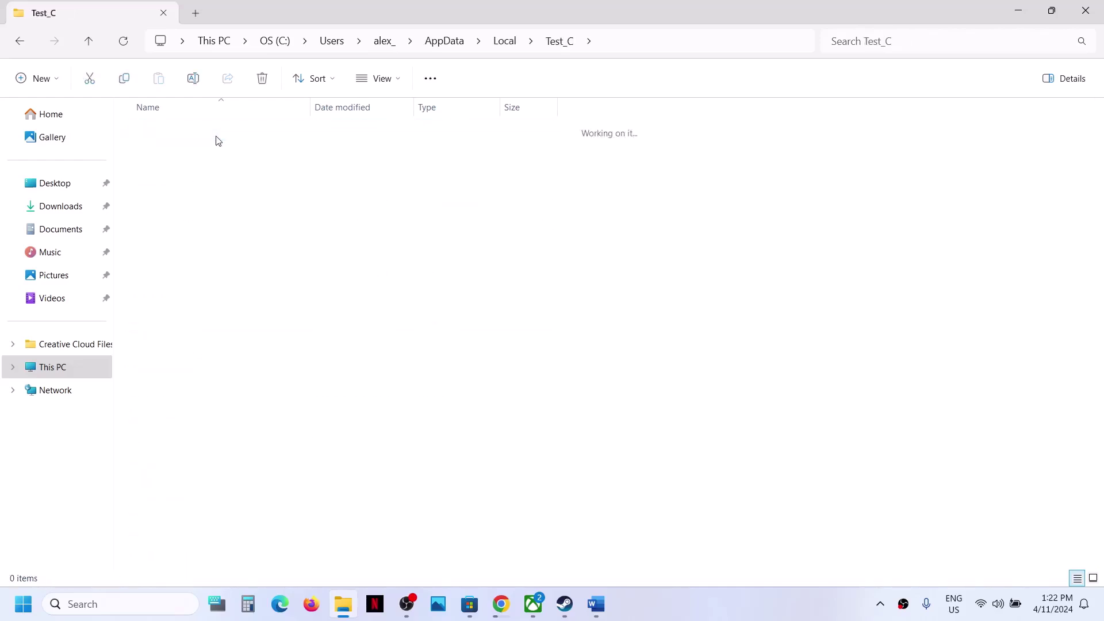
{"action": "double_click", "coordinate": [174, 182]}
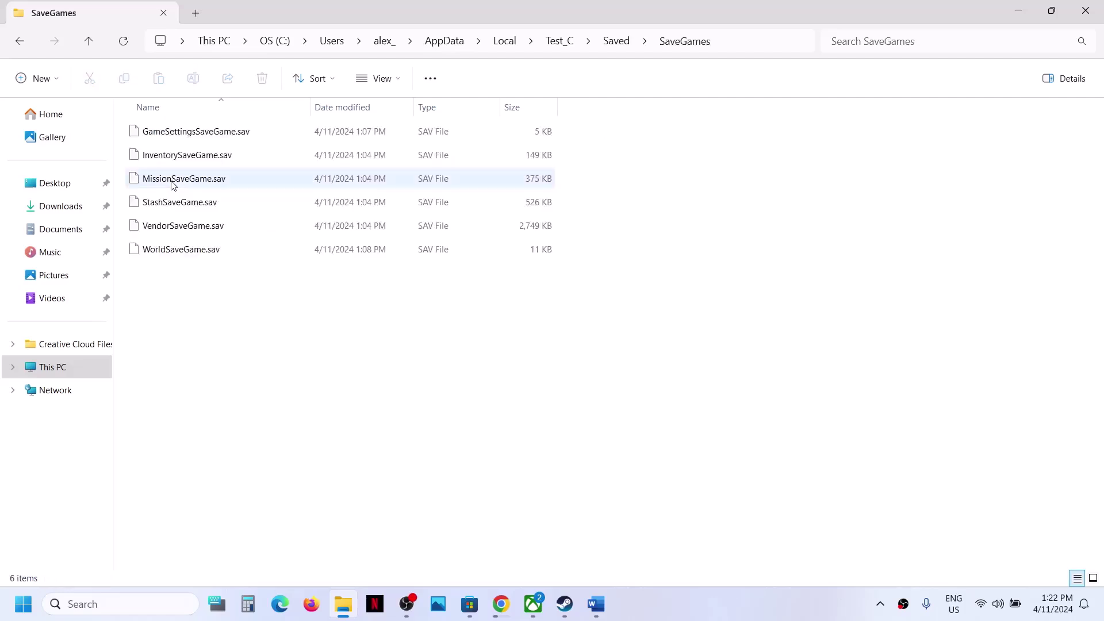
{"action": "left_click_drag", "start_coordinate": [368, 279], "coordinate": [191, 136]}
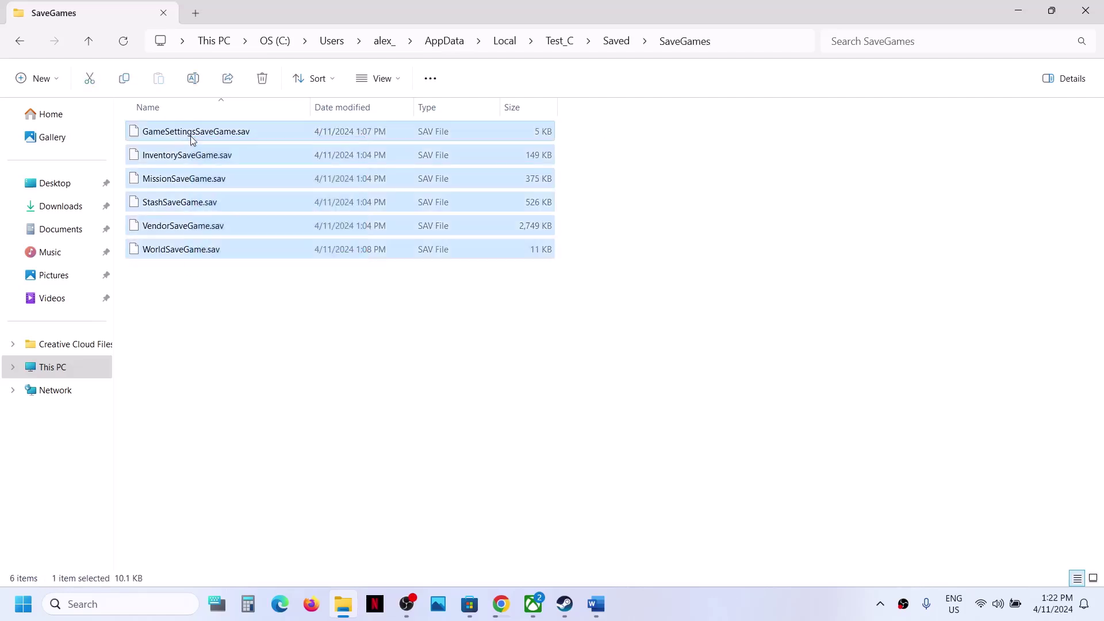
- Go back up to the Local folder and rename the Test_C folder to Test_C.old
{"action": "left_click", "coordinate": [87, 41]}
{"action": "left_click", "coordinate": [87, 41]}
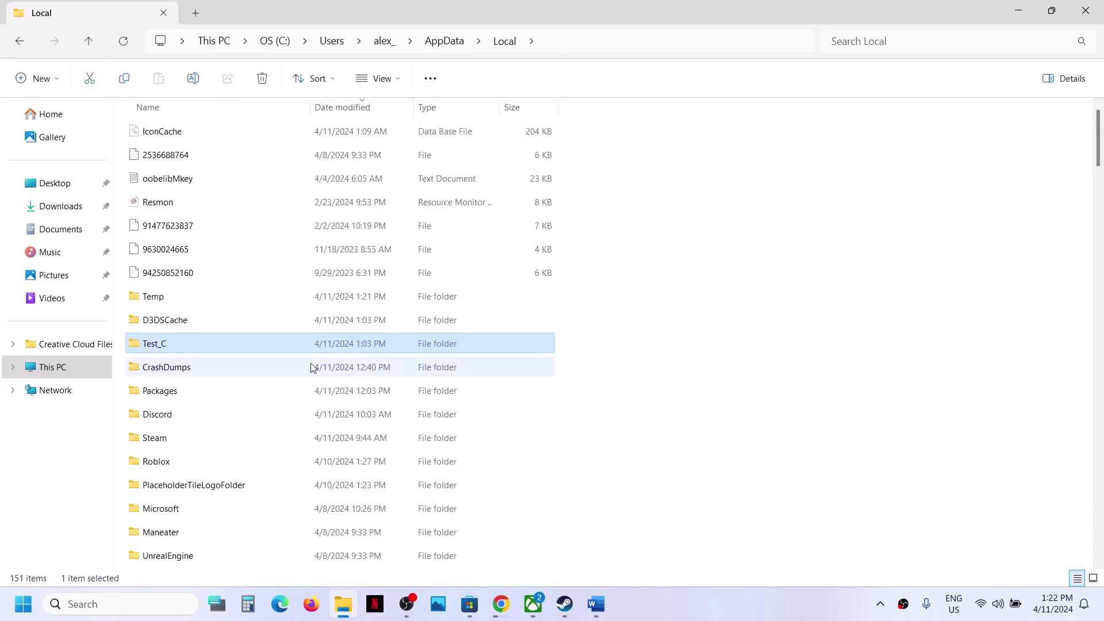
{"action": "right_click", "coordinate": [180, 349]}
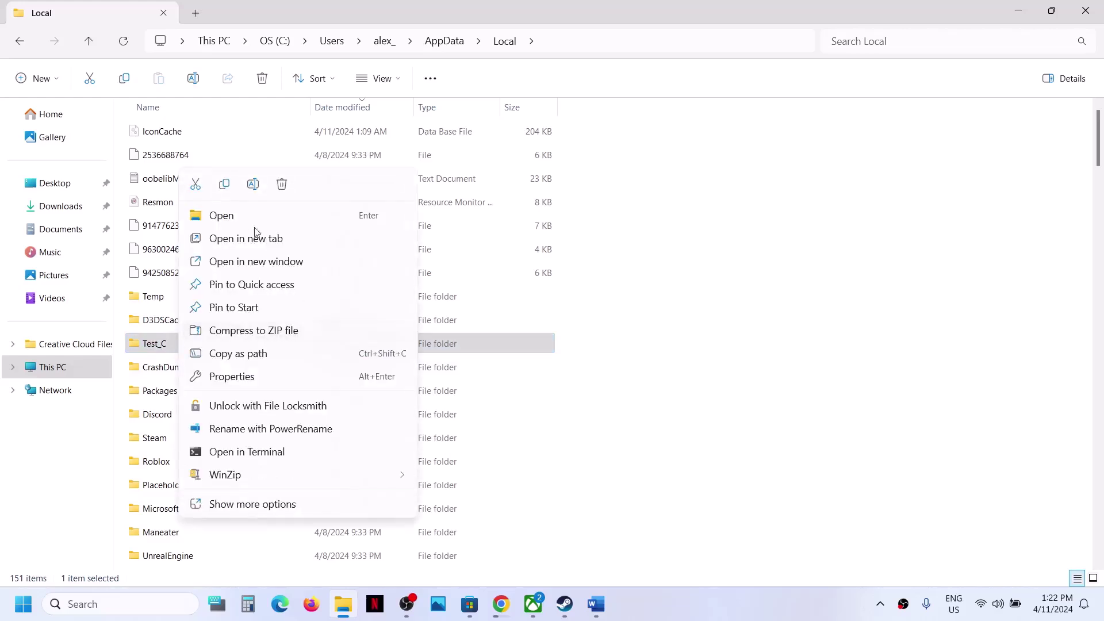
{"action": "left_click", "coordinate": [253, 185]}
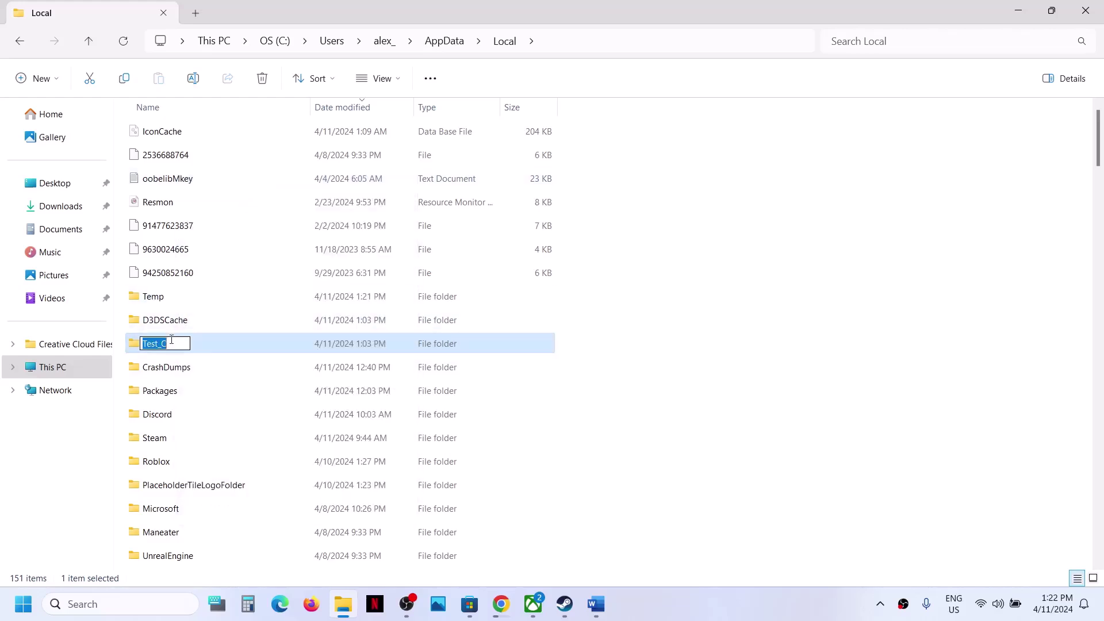
{"action": "left_click", "coordinate": [171, 339]}
{"action": "left_click", "coordinate": [247, 367]}
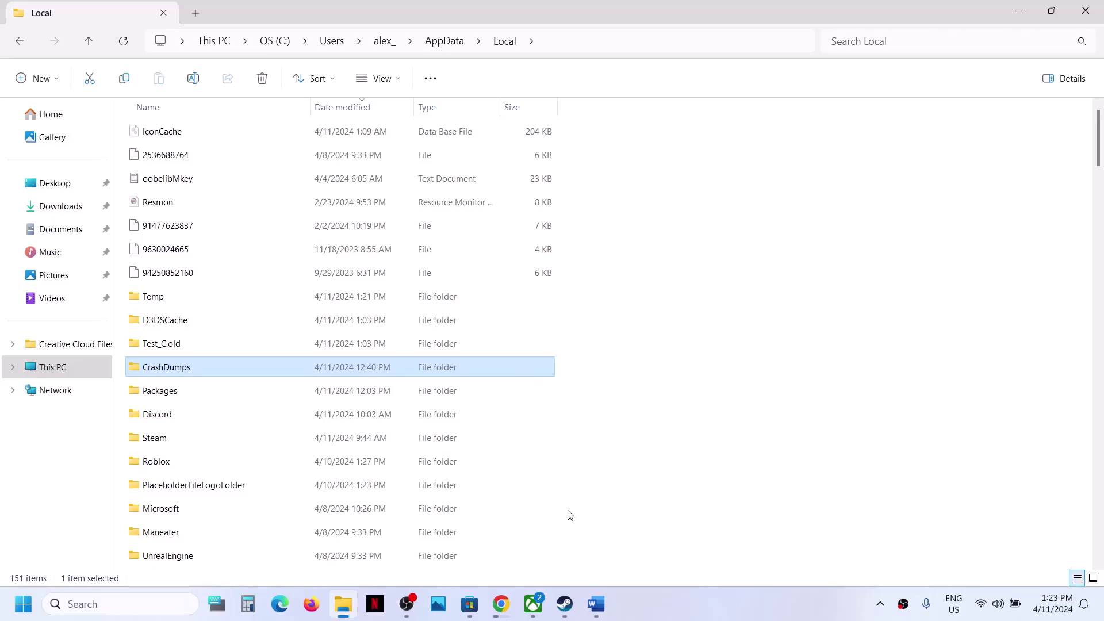
- Bring up the Incursion Red River page in Steam, then return to File Explorer and select the Test_C.old folder
{"action": "left_click", "coordinate": [564, 604]}
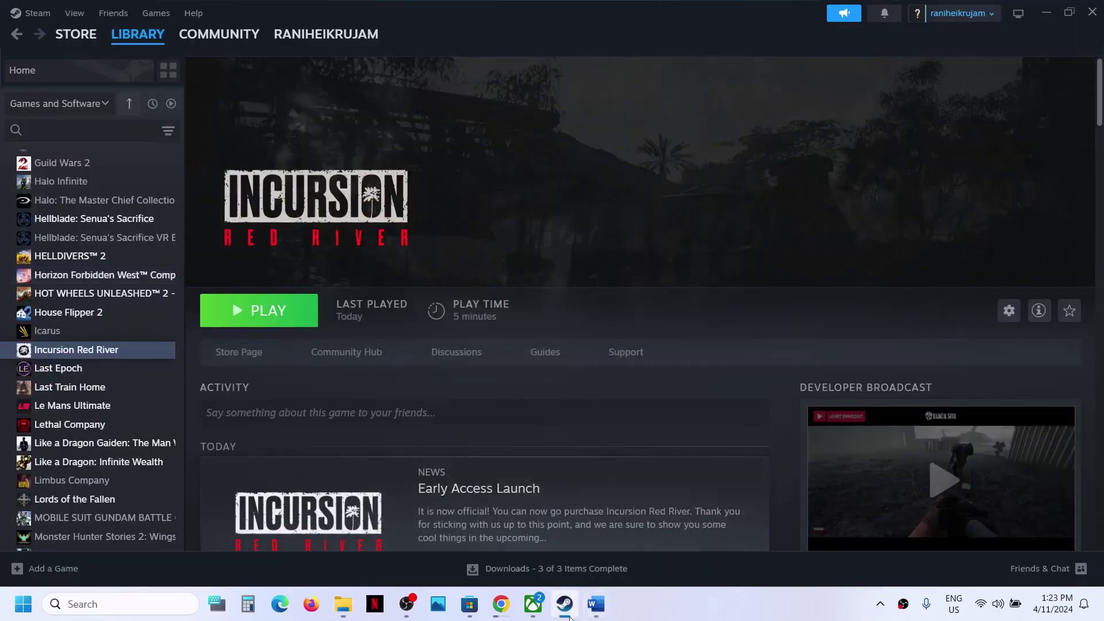
{"action": "left_click", "coordinate": [565, 614]}
{"action": "left_click", "coordinate": [169, 348]}
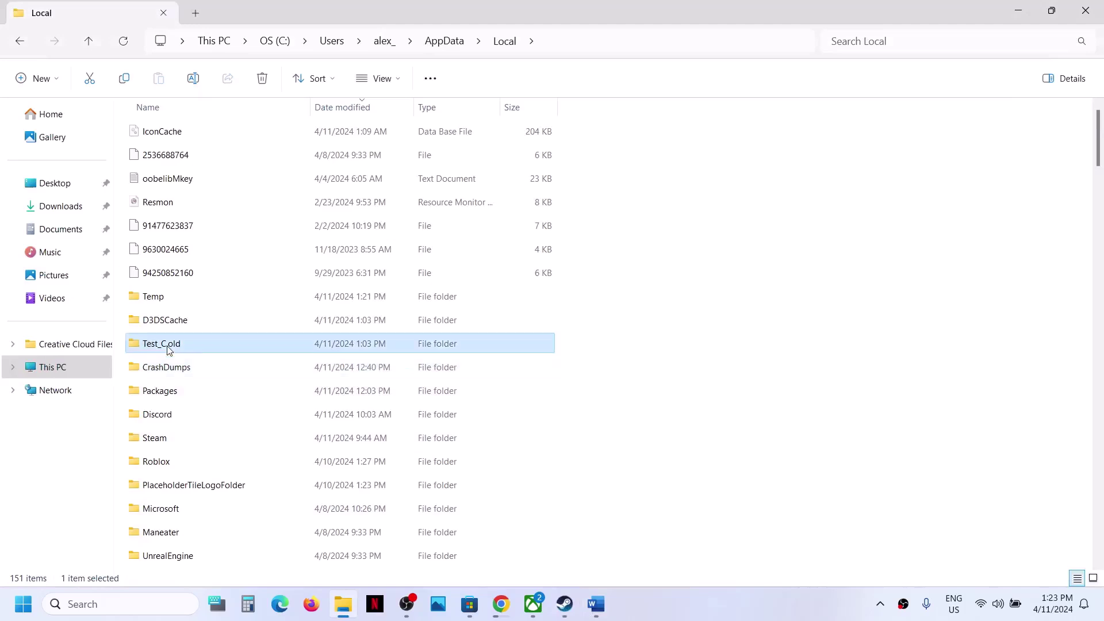
{"action": "right_click", "coordinate": [169, 349]}
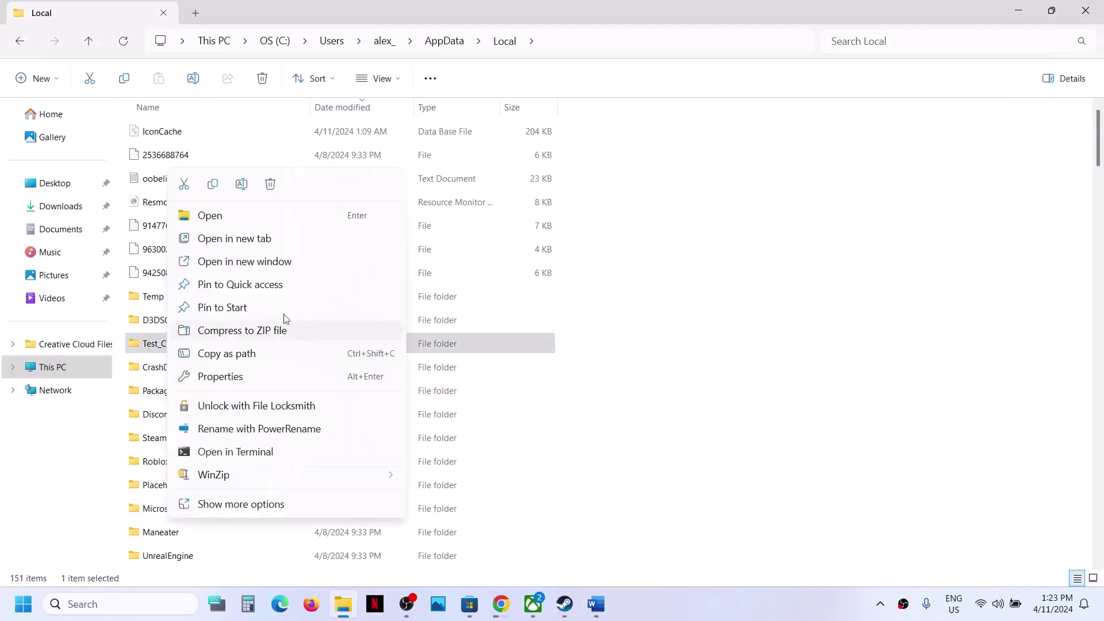
{"action": "left_click", "coordinate": [161, 343]}
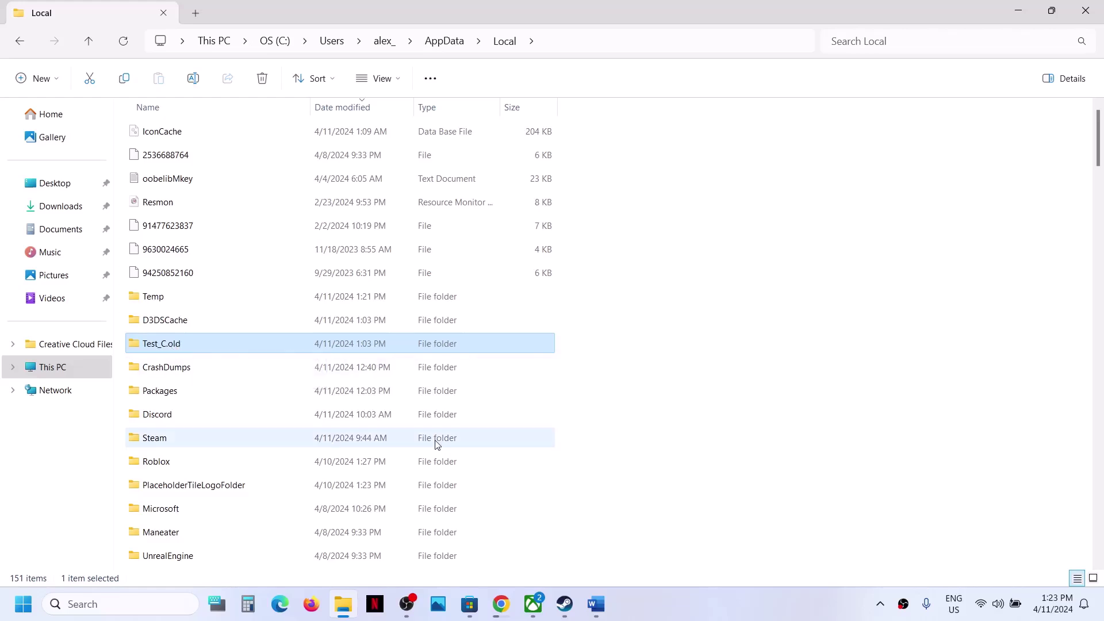
- Switch to the Word document and highlight the game progress loss warning in Step 9
{"action": "left_click", "coordinate": [608, 614]}
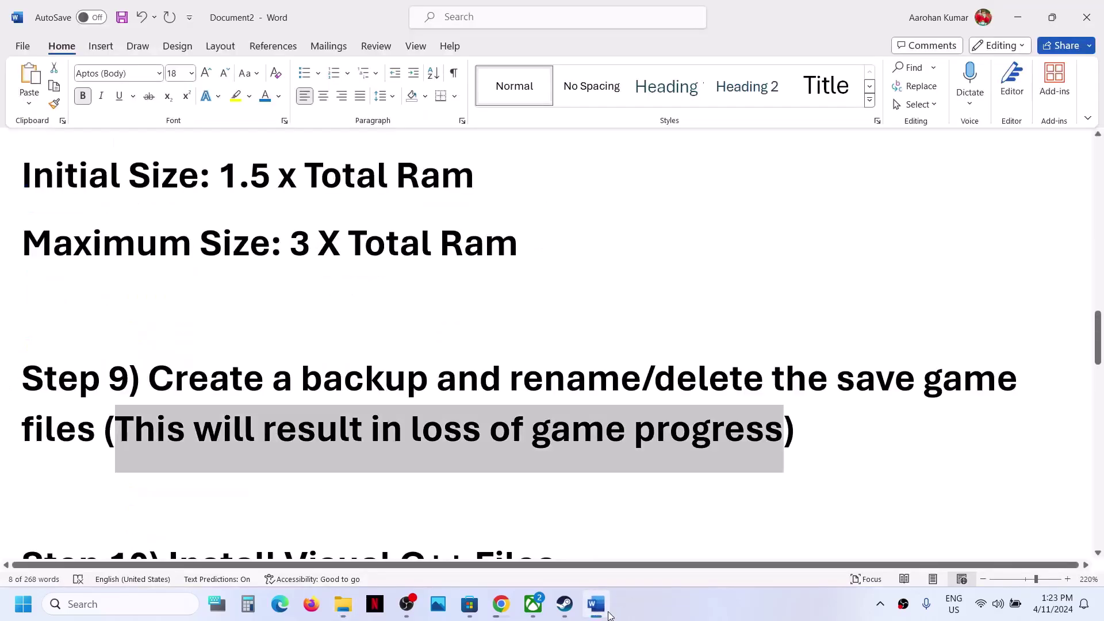
{"action": "left_click", "coordinate": [513, 446]}
{"action": "left_click_drag", "start_coordinate": [195, 432], "coordinate": [782, 434]}
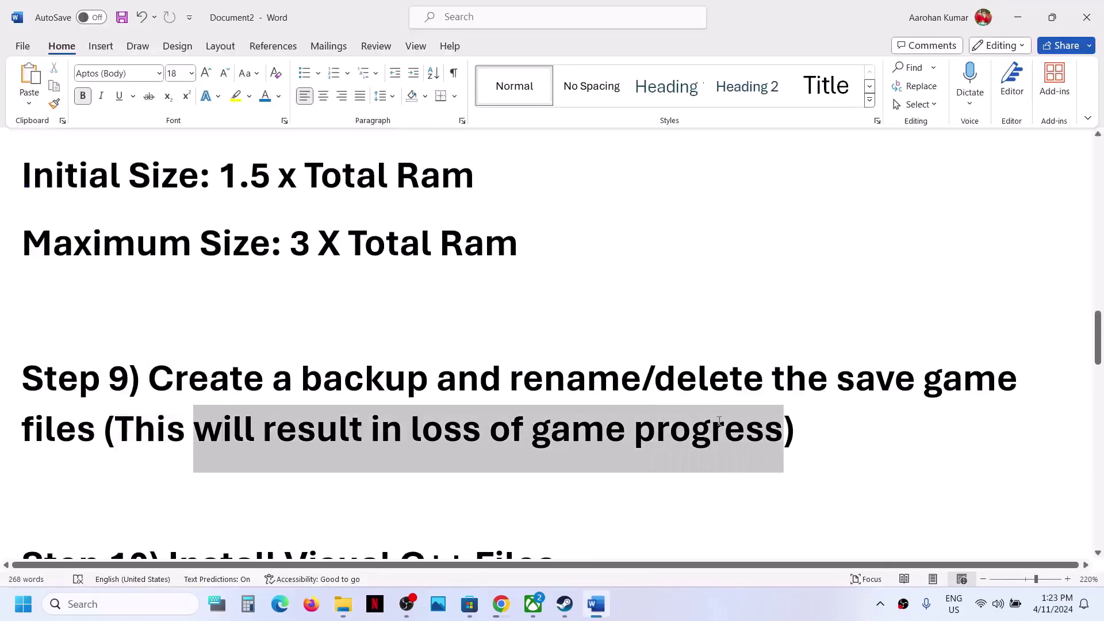
- Copy the Visual C++ download link under Step 10 in the document
{"action": "scroll", "coordinate": [288, 362], "scroll_direction": "down", "scroll_amount": 3}
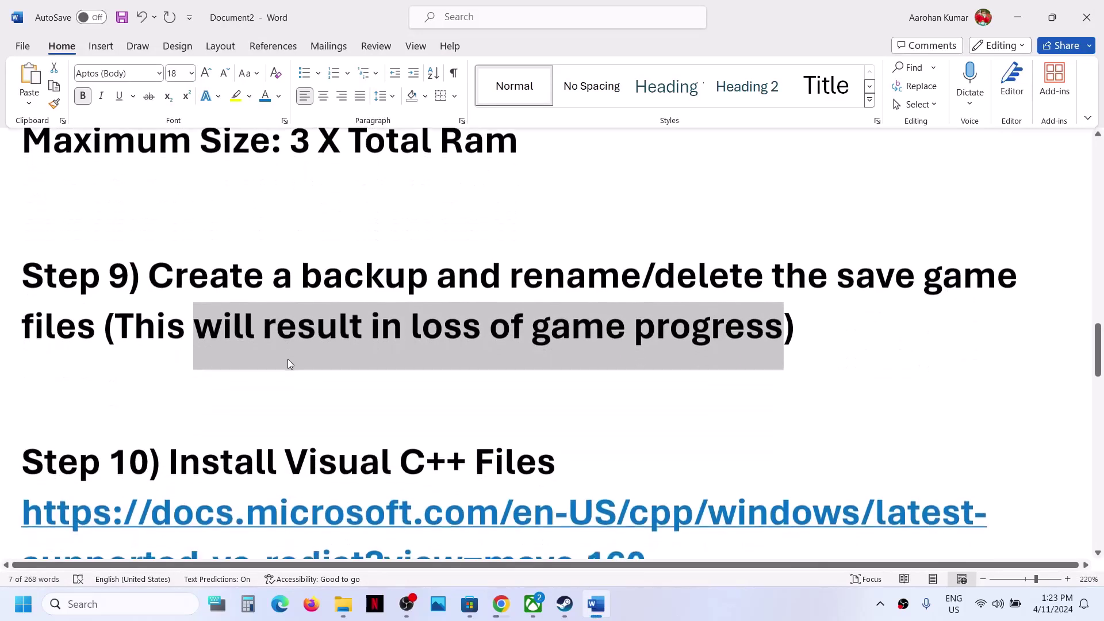
{"action": "scroll", "coordinate": [259, 362], "scroll_direction": "down", "scroll_amount": 1}
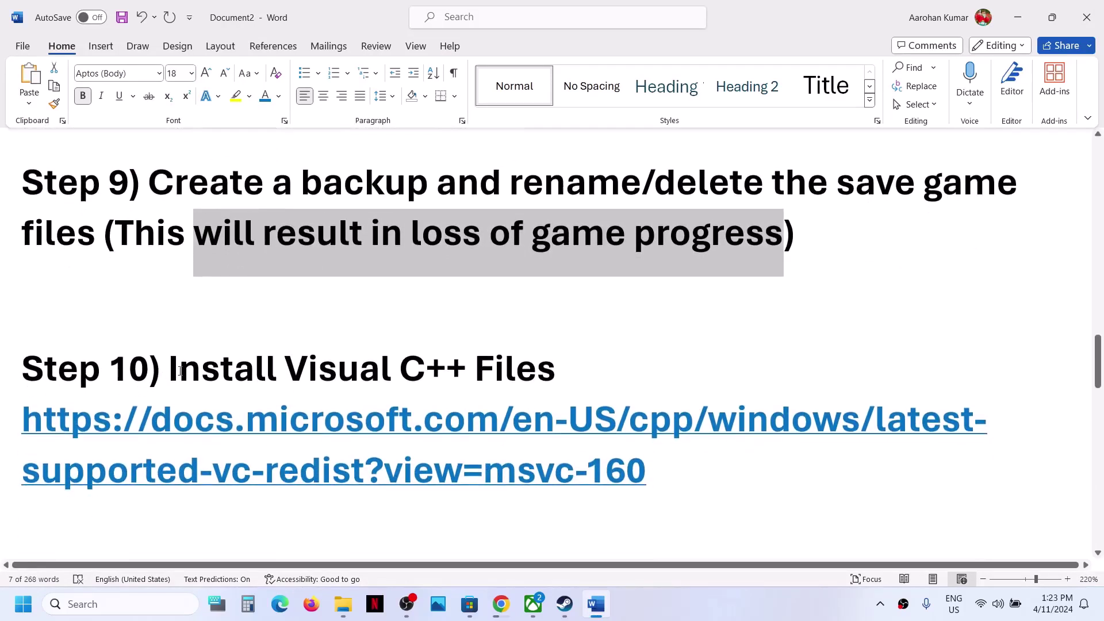
{"action": "left_click_drag", "start_coordinate": [170, 371], "coordinate": [561, 373]}
{"action": "left_click_drag", "start_coordinate": [673, 477], "coordinate": [69, 416]}
{"action": "key", "text": "ctrl+c"}
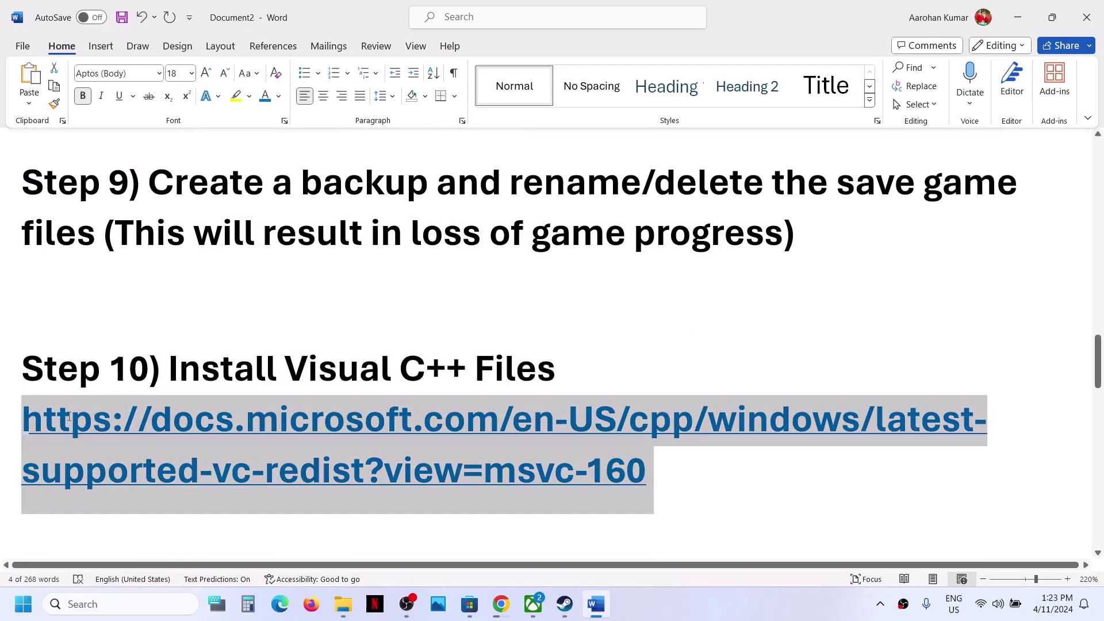
- Open the copied Visual C++ Redistributable link in a new Chrome window
{"action": "right_click", "coordinate": [499, 611]}
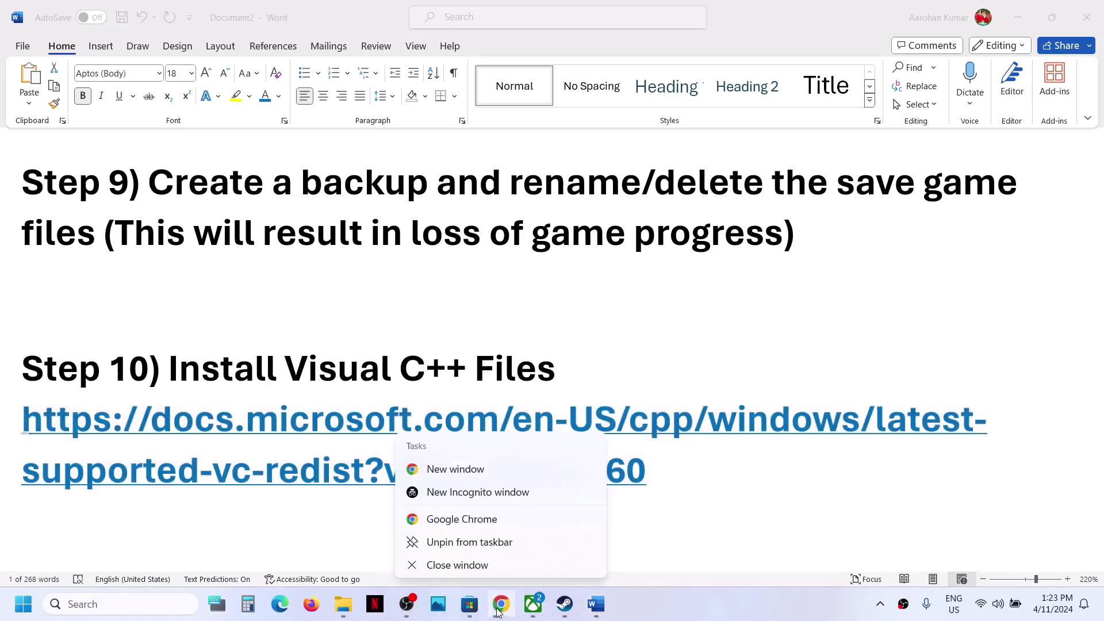
{"action": "left_click", "coordinate": [464, 469]}
{"action": "key", "text": "ctrl+v"}
{"action": "key", "text": "Return"}
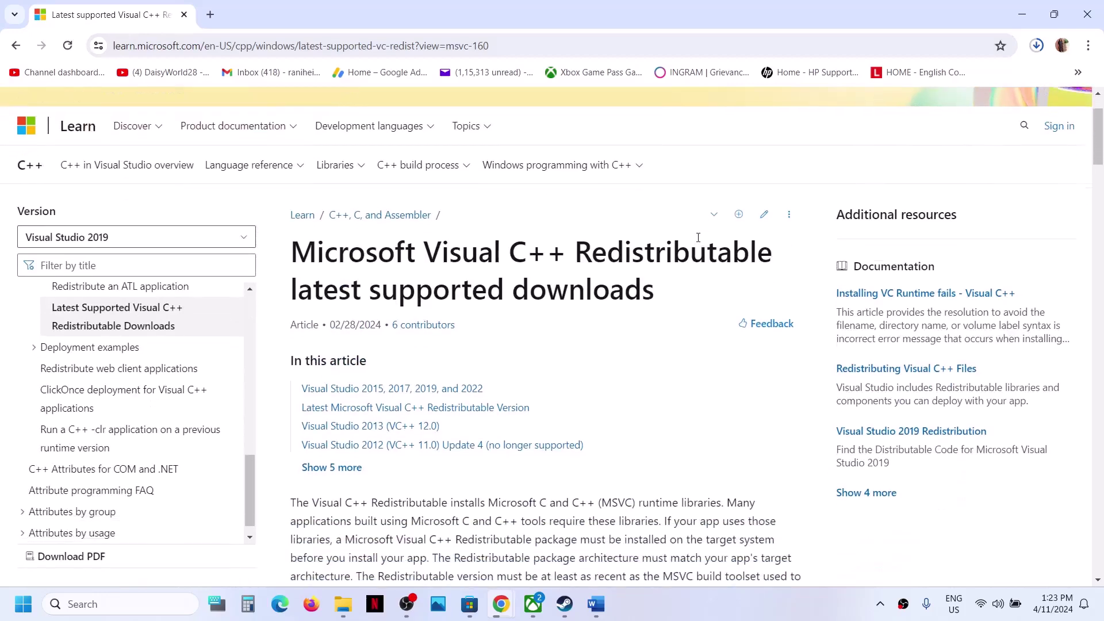
- Find the Visual Studio 2015, 2017, 2019, and 2022 section and download the X86 redistributable
{"action": "scroll", "coordinate": [699, 241], "scroll_direction": "down", "scroll_amount": 10}
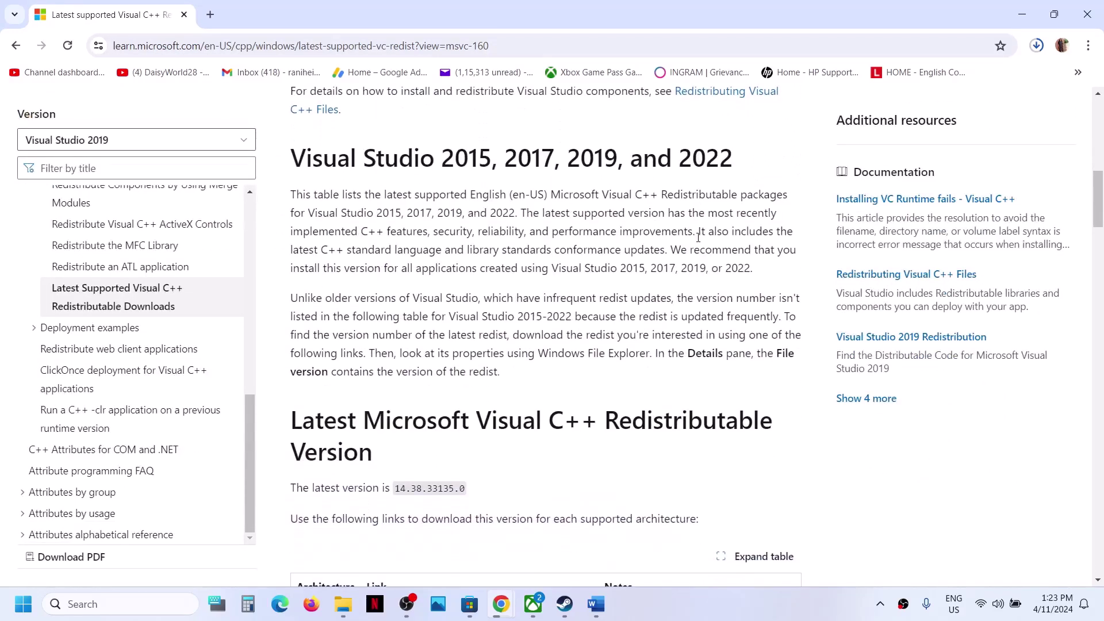
{"action": "left_click_drag", "start_coordinate": [456, 162], "coordinate": [697, 162]}
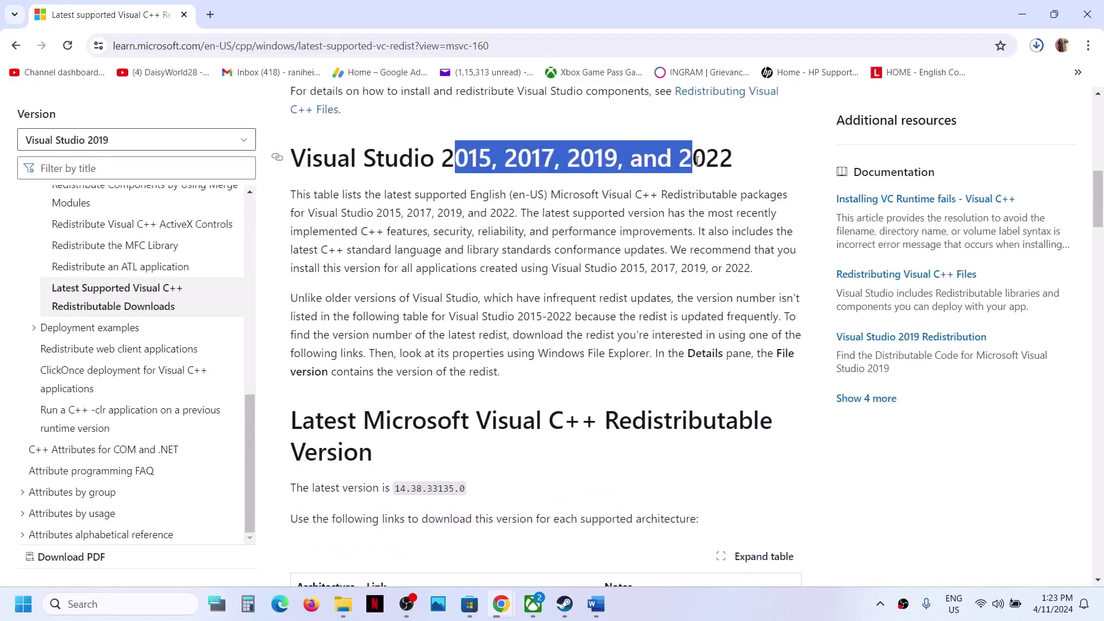
{"action": "scroll", "coordinate": [458, 313], "scroll_direction": "down", "scroll_amount": 5}
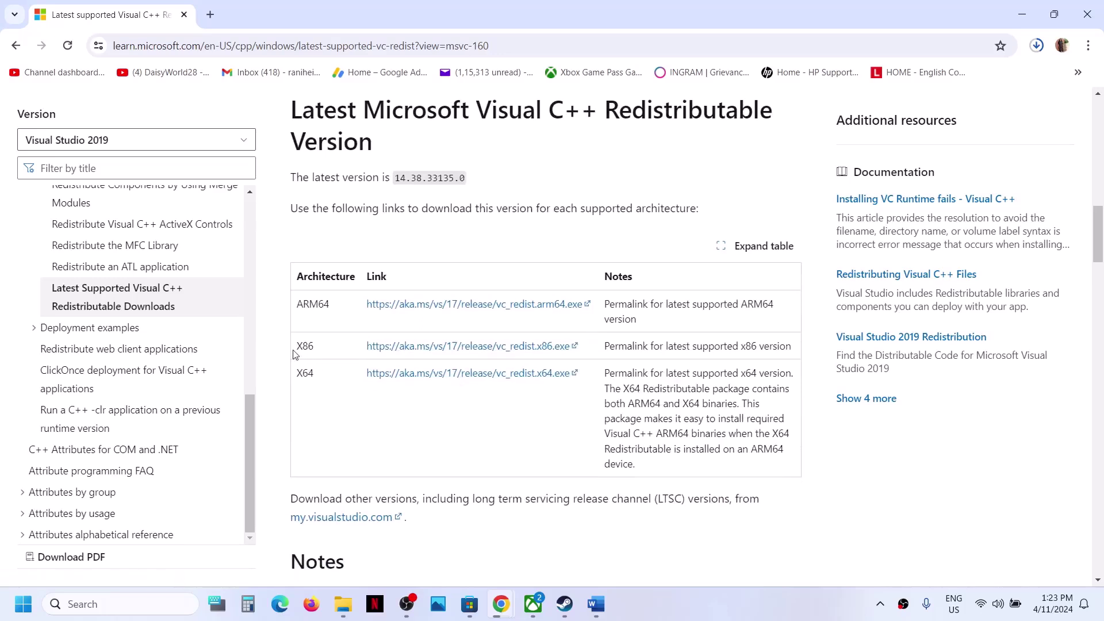
{"action": "left_click_drag", "start_coordinate": [294, 353], "coordinate": [342, 352]}
{"action": "left_click", "coordinate": [721, 604]}
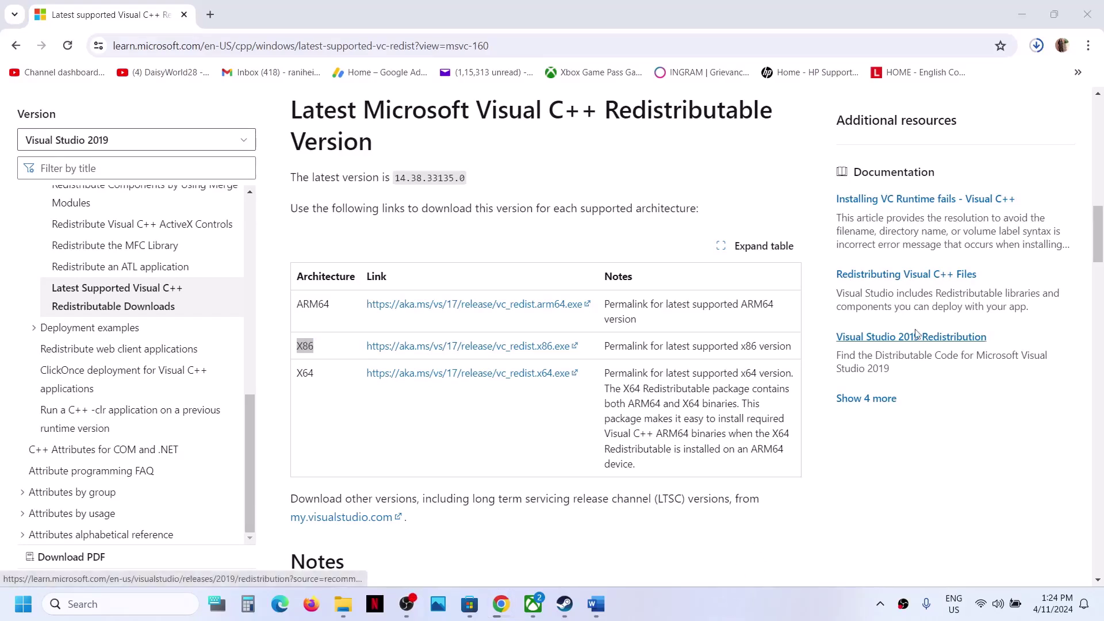
- Run the downloaded VC_redist.x86.exe and start the Microsoft Visual C++ 2015-2022 Redistributable (x86) setup
{"action": "left_click", "coordinate": [1036, 45]}
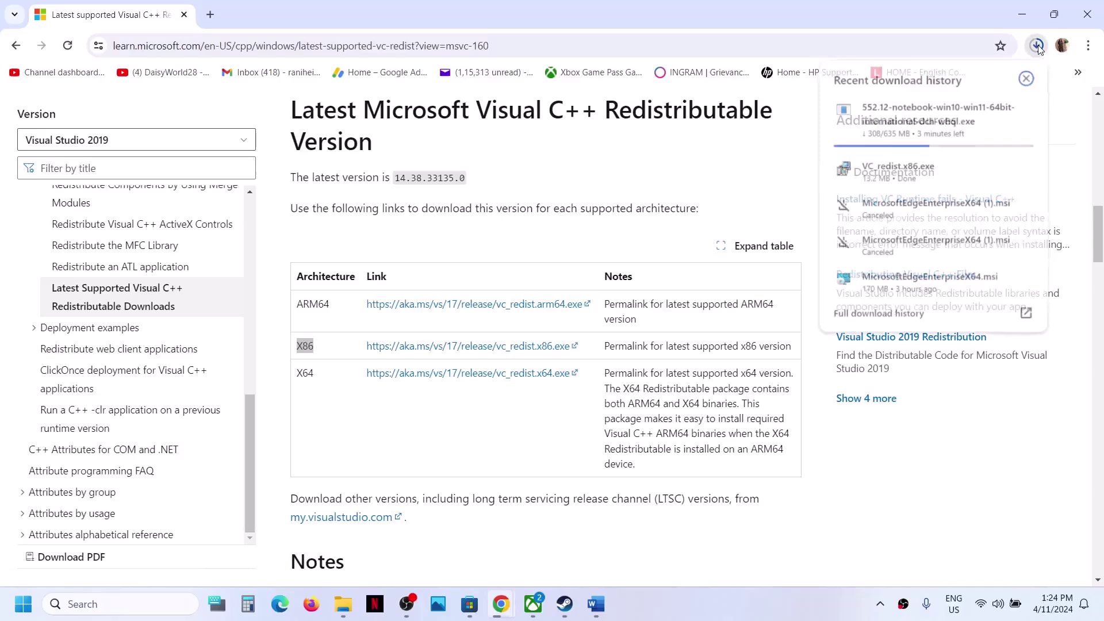
{"action": "left_click", "coordinate": [910, 179]}
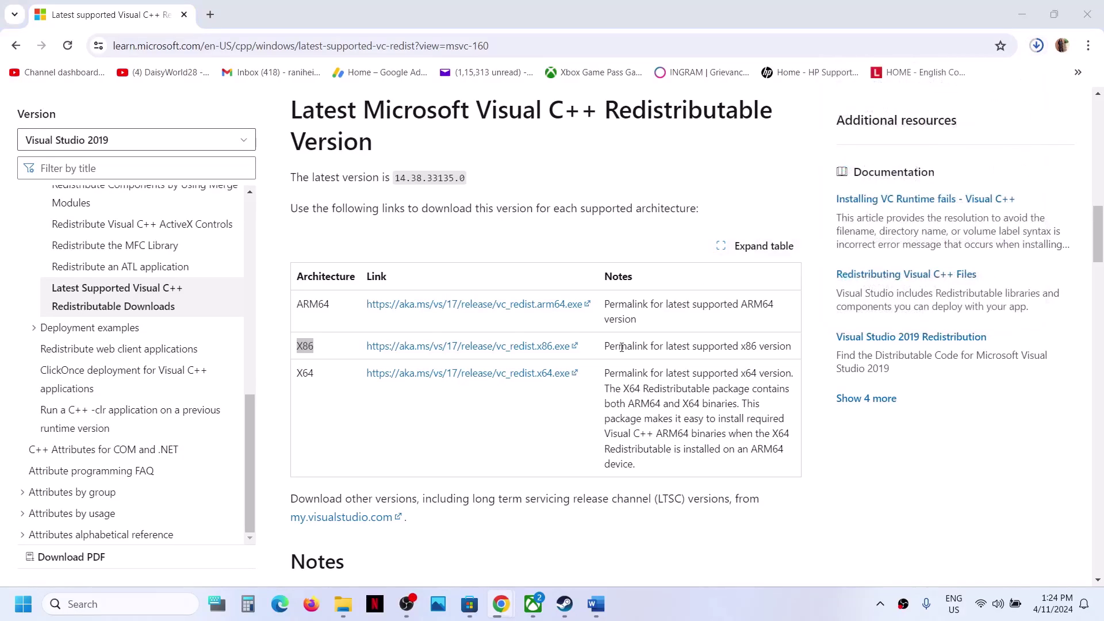
{"action": "left_click", "coordinate": [573, 381]}
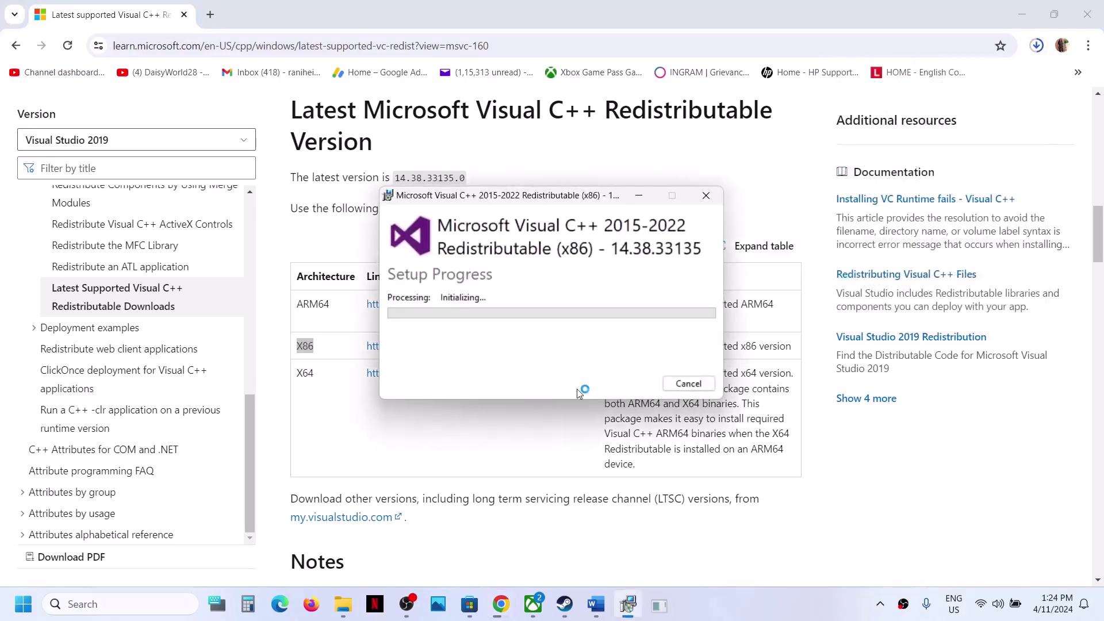
{"action": "left_click", "coordinate": [496, 417]}
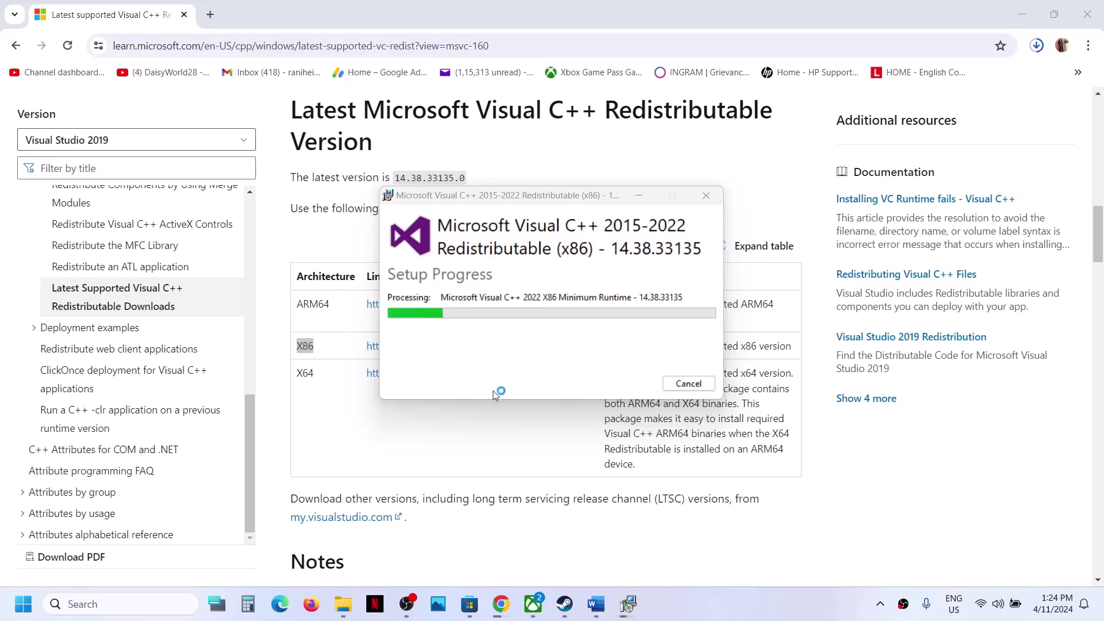
- Download the X64 redistributable, run VC_redist.x64.exe and start repairing the Microsoft Visual C++ 2015-2022 Redistributable (x64)
{"action": "double_click", "coordinate": [300, 375]}
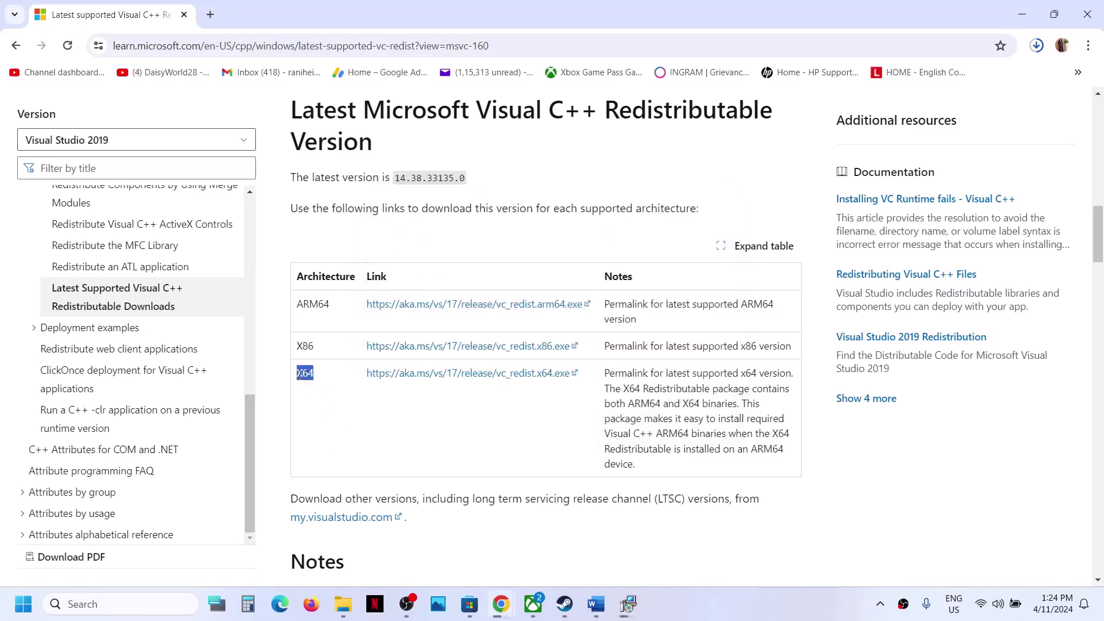
{"action": "left_click", "coordinate": [437, 373]}
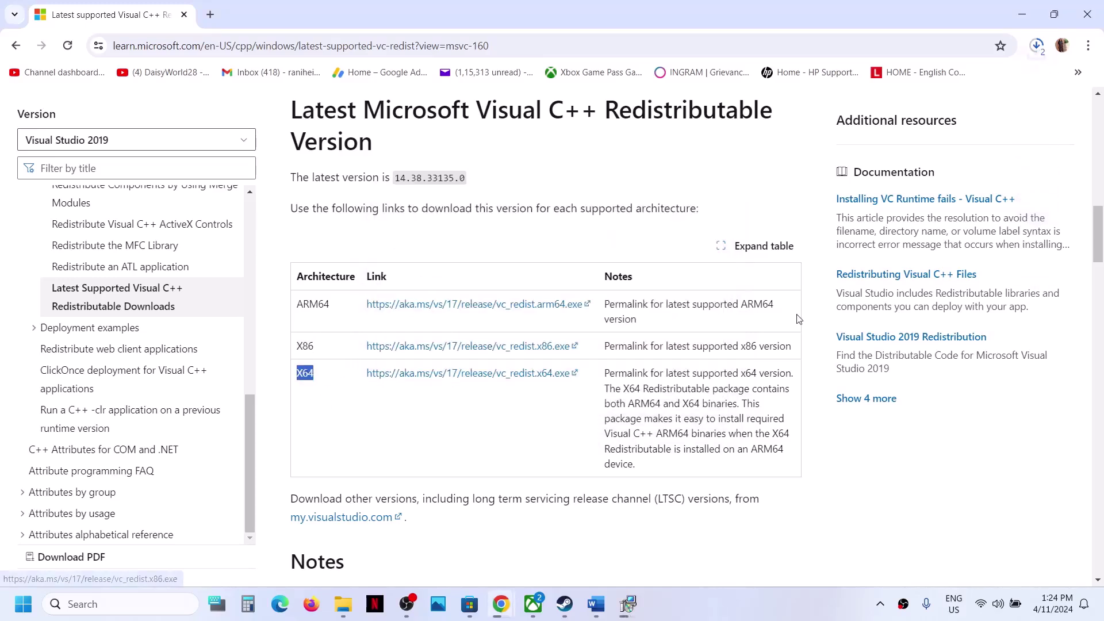
{"action": "left_click", "coordinate": [1037, 46]}
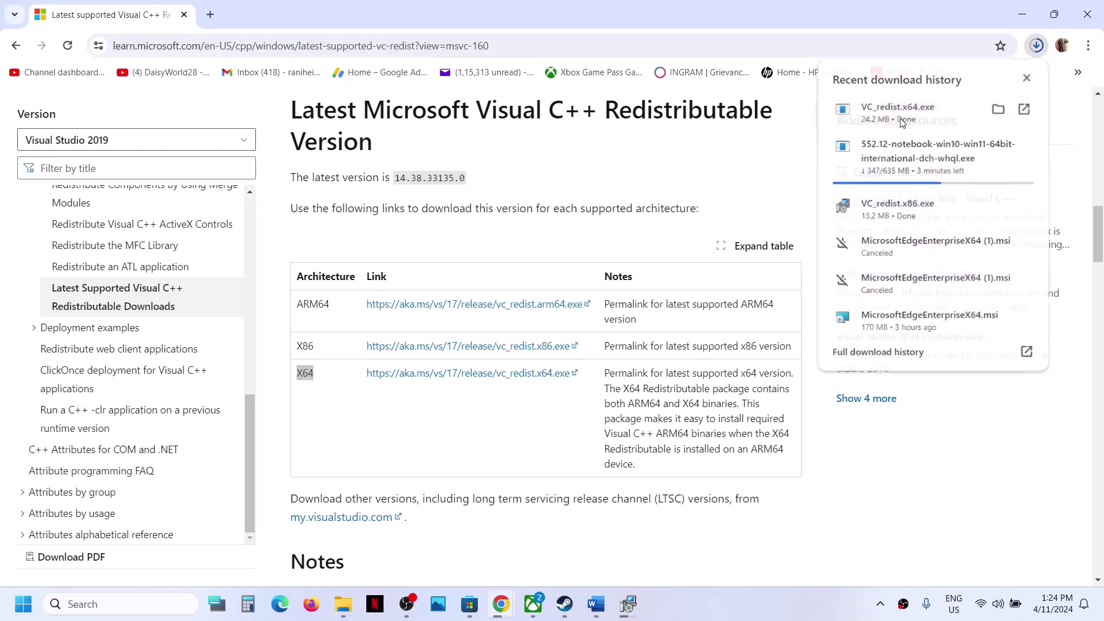
{"action": "left_click", "coordinate": [902, 118]}
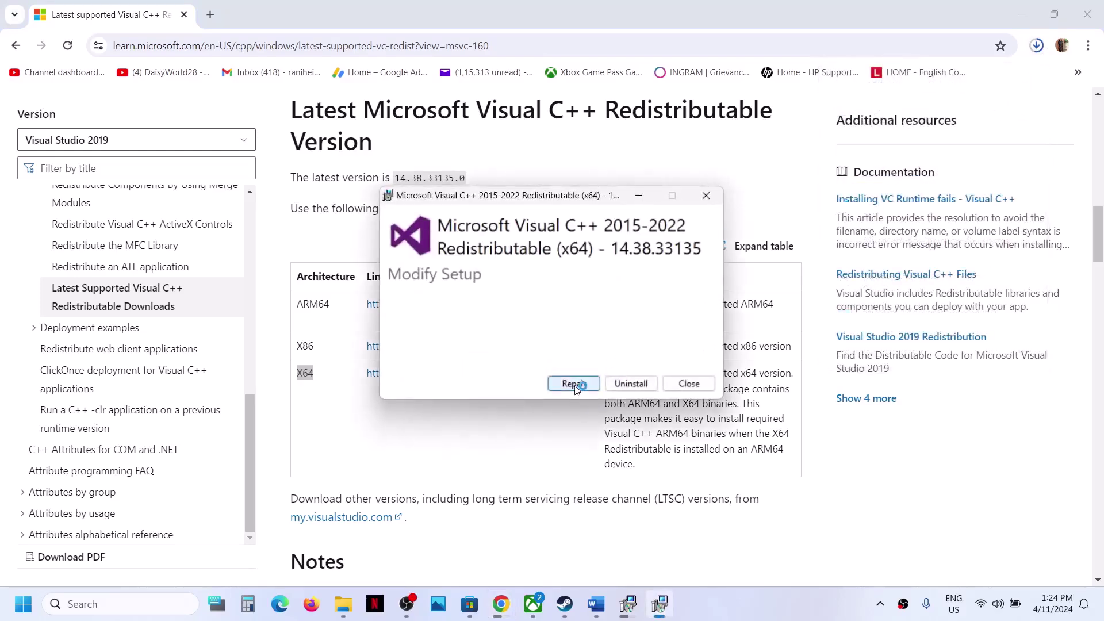
{"action": "left_click", "coordinate": [575, 384]}
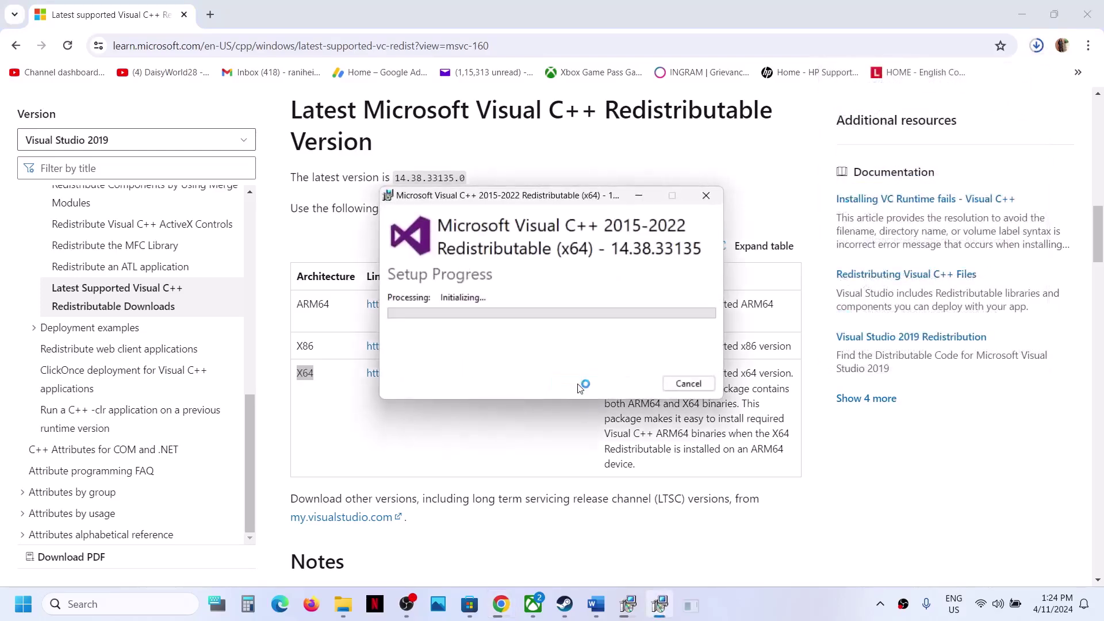
{"action": "left_click", "coordinate": [488, 408]}
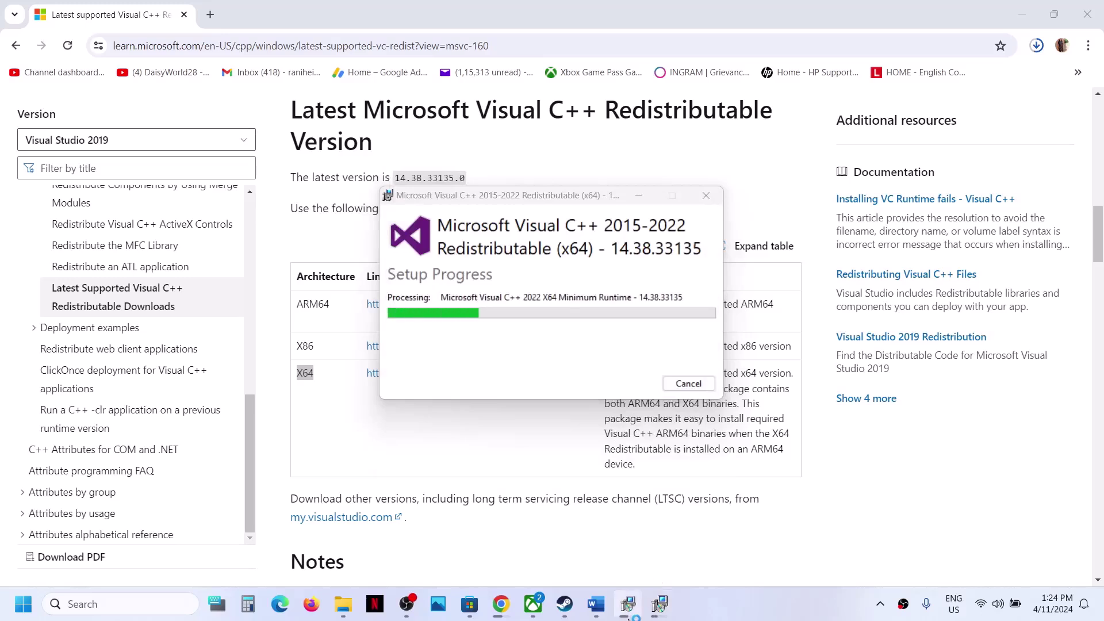
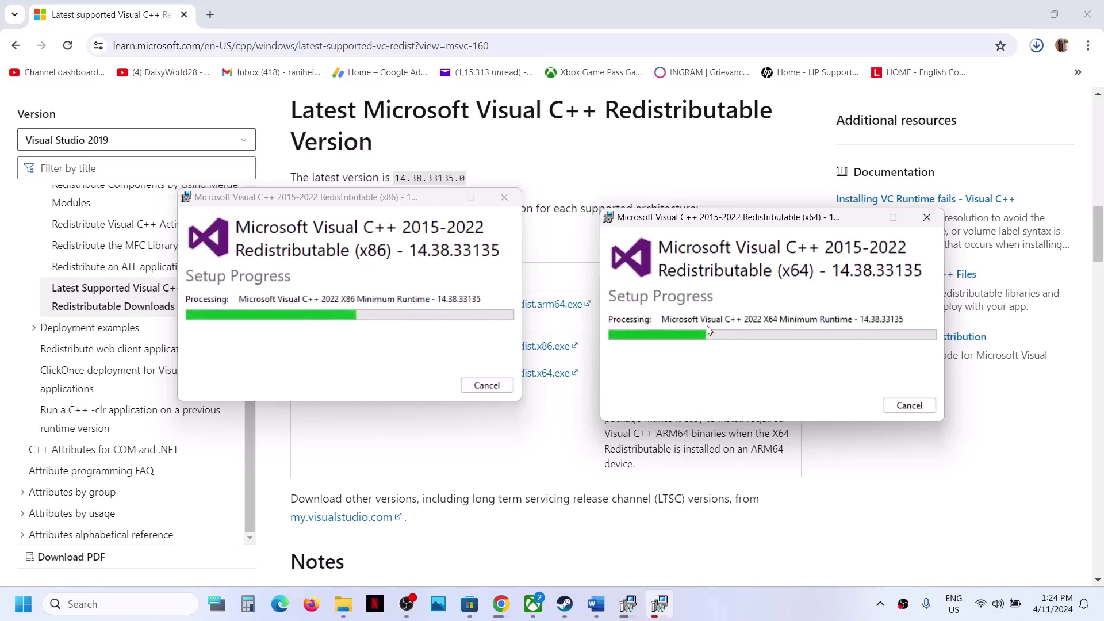
{"action": "left_click", "coordinate": [23, 603]}
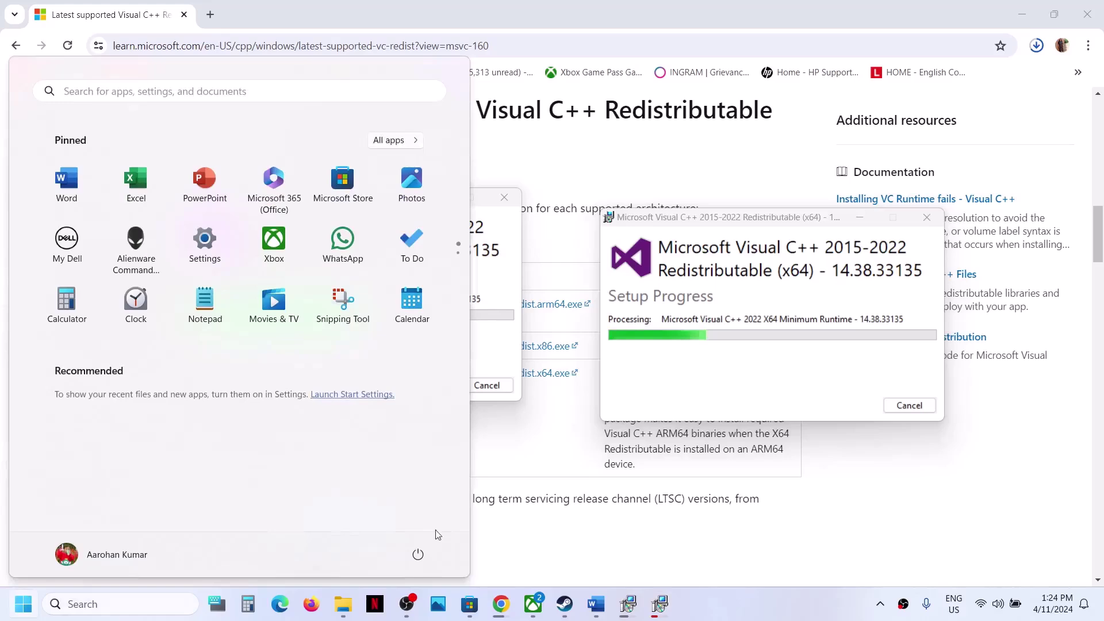
{"action": "left_click", "coordinate": [418, 554]}
{"action": "left_click", "coordinate": [569, 602]}
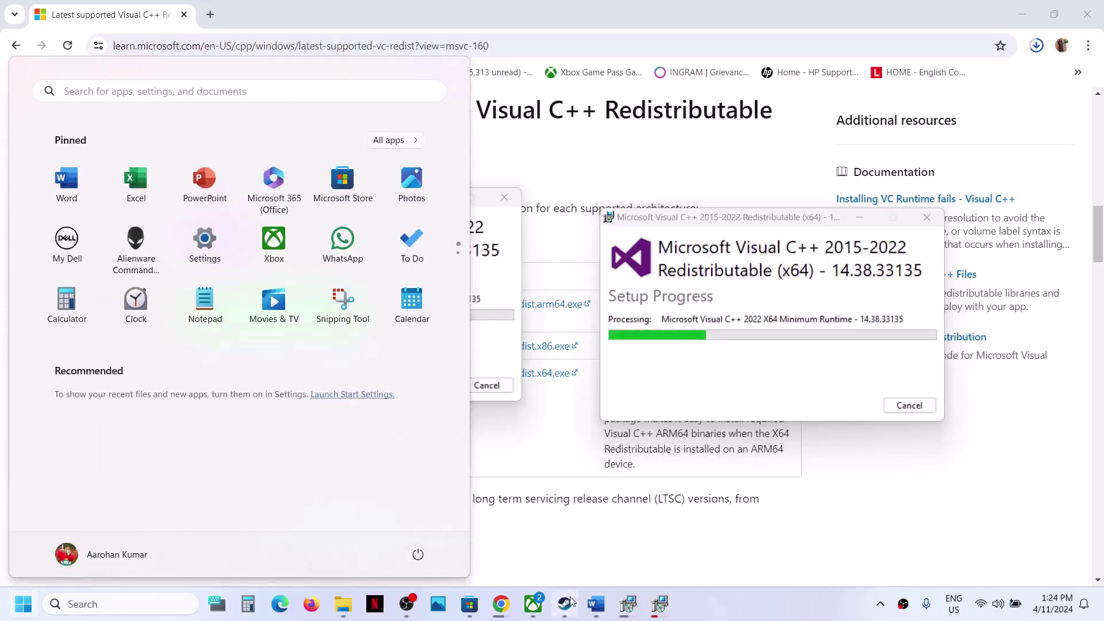
- Switch to the Word document and review the Step 11 advice on unplugging external devices, USB adapters, additional controllers and multiple monitors
{"action": "left_click", "coordinate": [595, 604]}
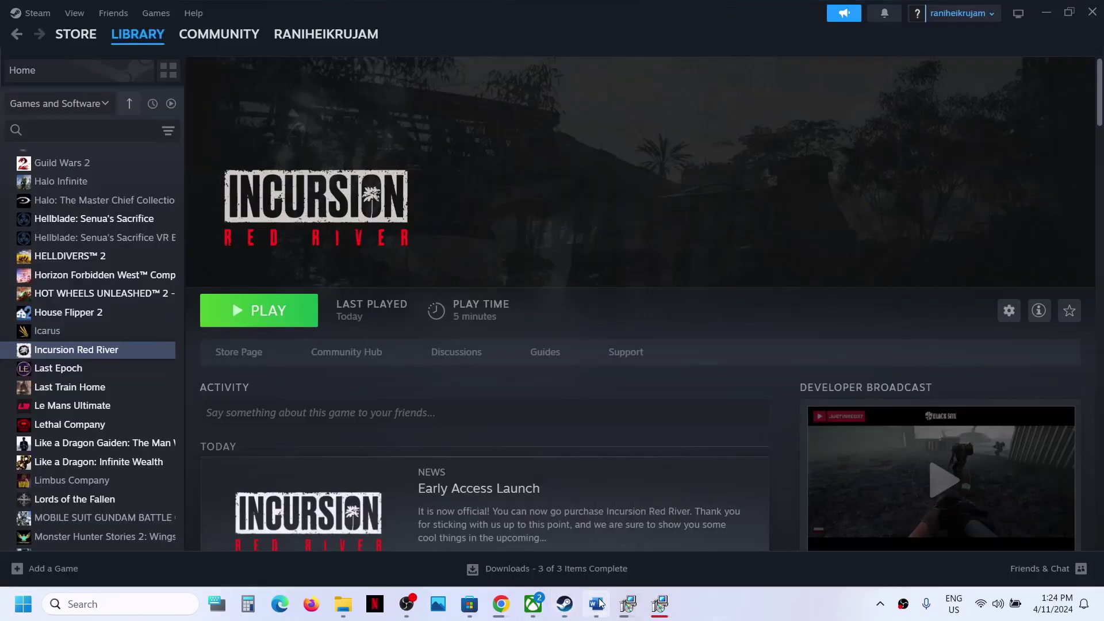
{"action": "scroll", "coordinate": [418, 322], "scroll_direction": "down", "scroll_amount": 5}
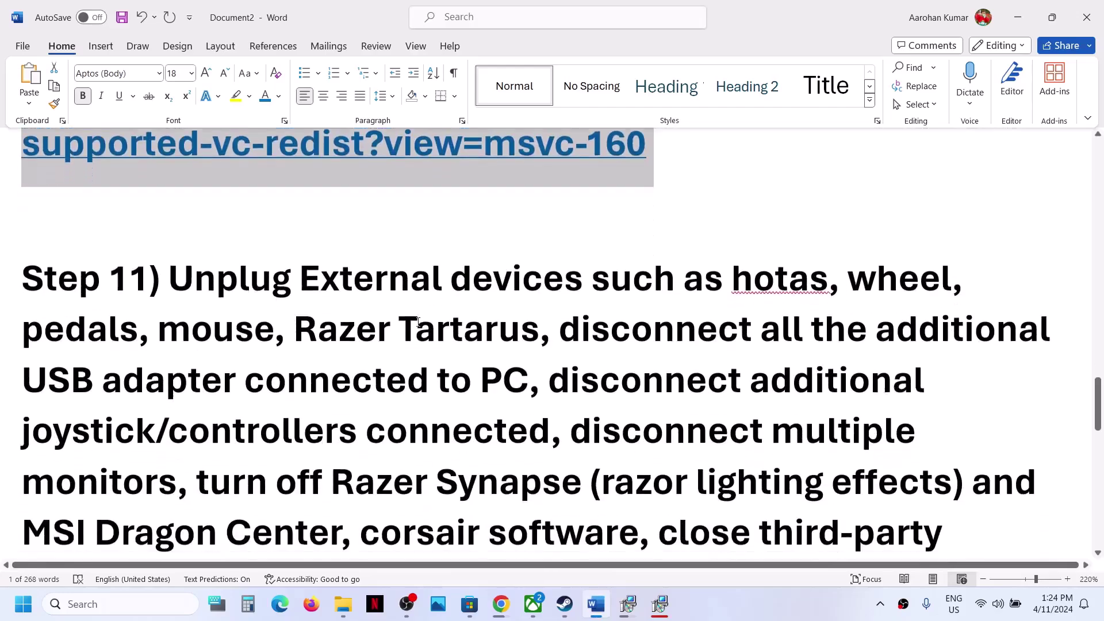
{"action": "left_click_drag", "start_coordinate": [172, 241], "coordinate": [534, 342]}
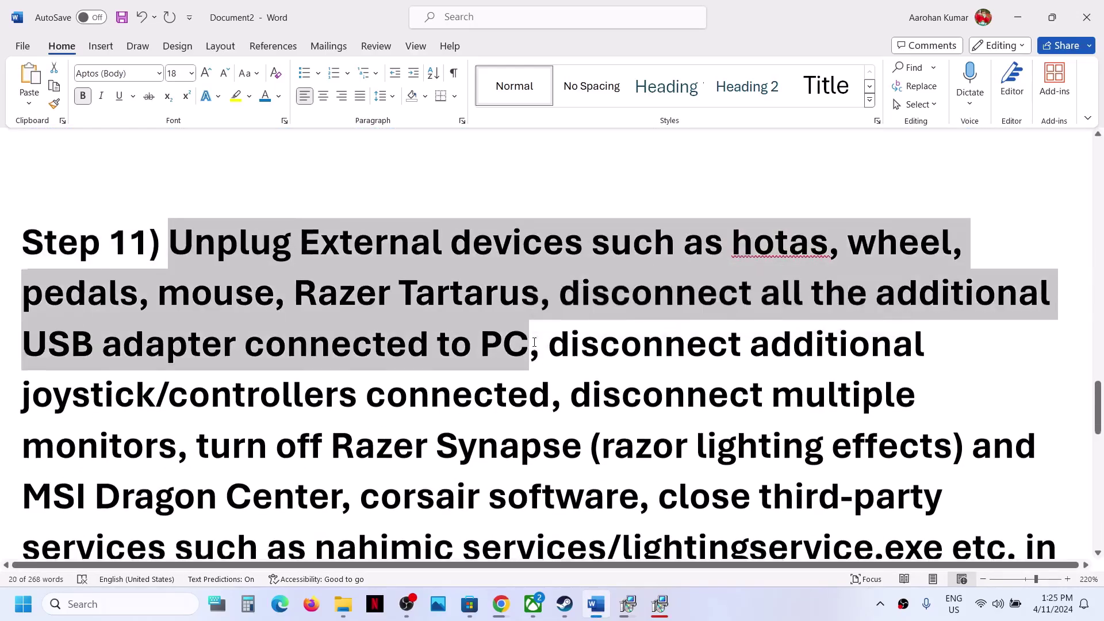
{"action": "scroll", "coordinate": [534, 342], "scroll_direction": "down", "scroll_amount": 2}
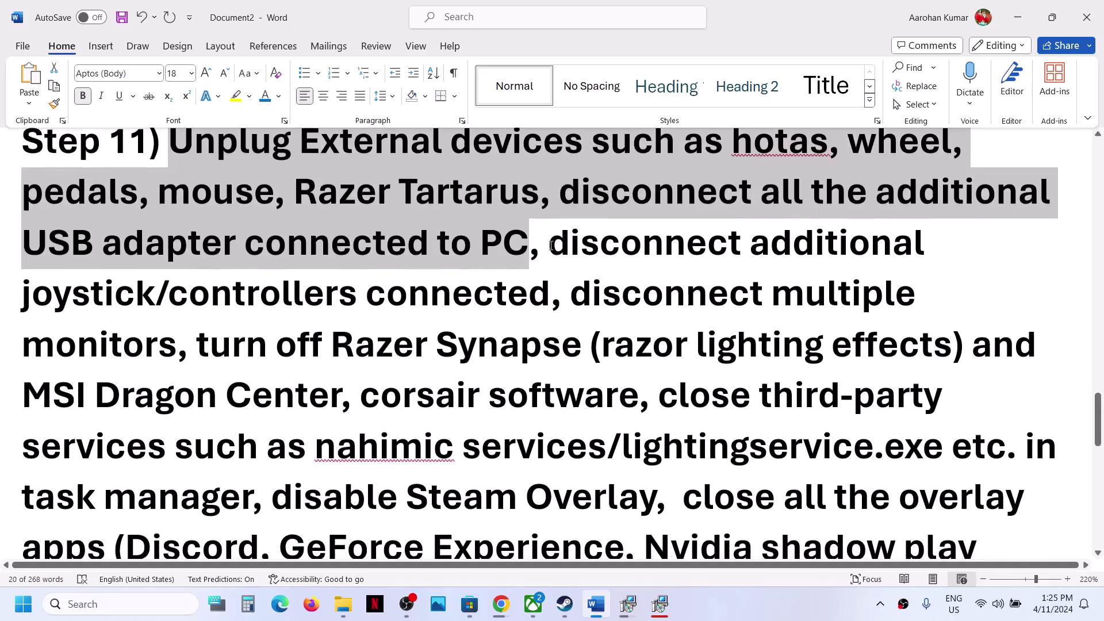
{"action": "left_click_drag", "start_coordinate": [550, 245], "coordinate": [506, 289]}
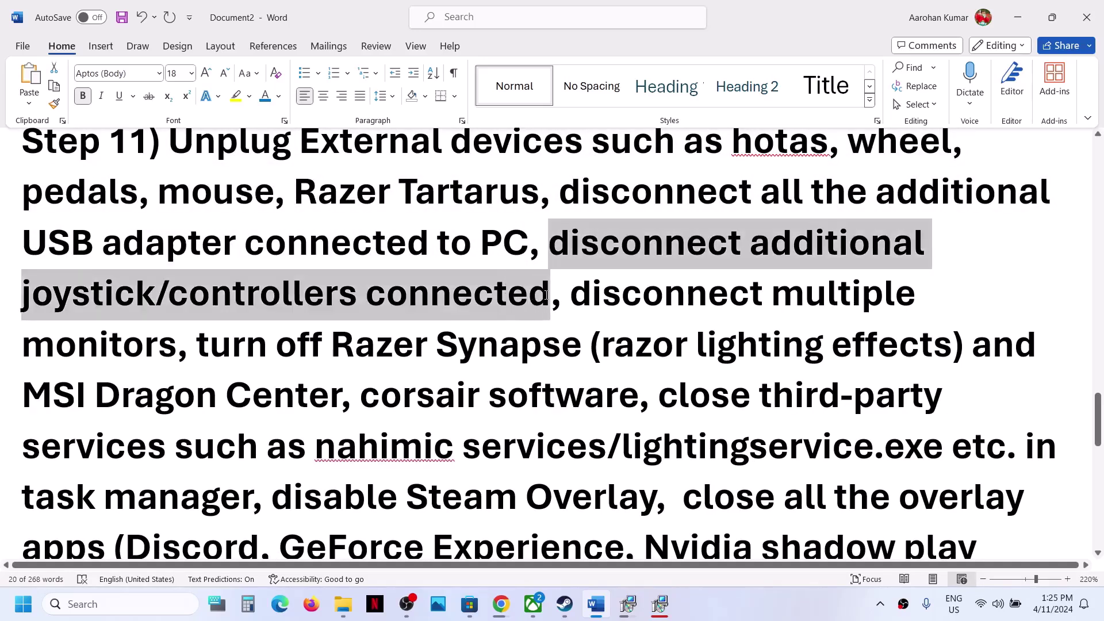
{"action": "left_click", "coordinate": [489, 324]}
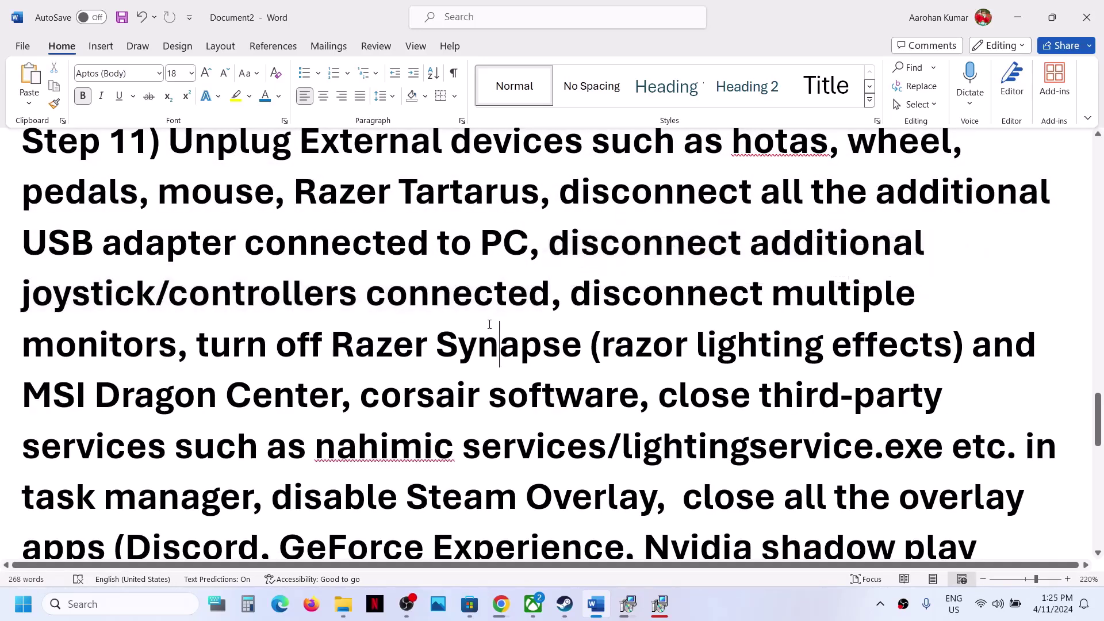
{"action": "left_click_drag", "start_coordinate": [541, 250], "coordinate": [551, 295]}
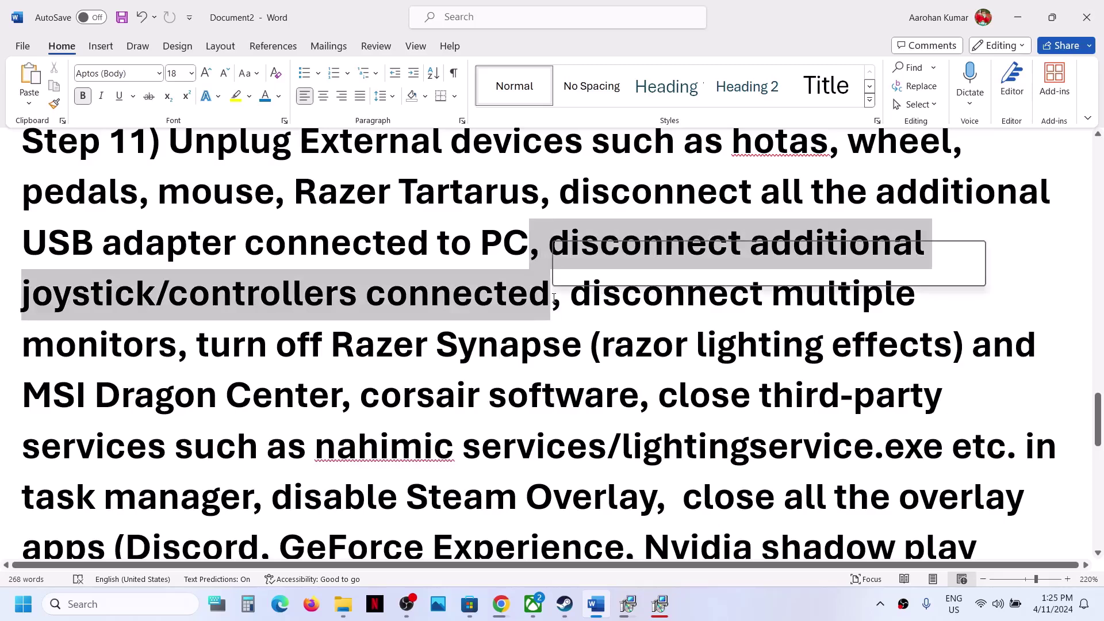
{"action": "left_click", "coordinate": [568, 300]}
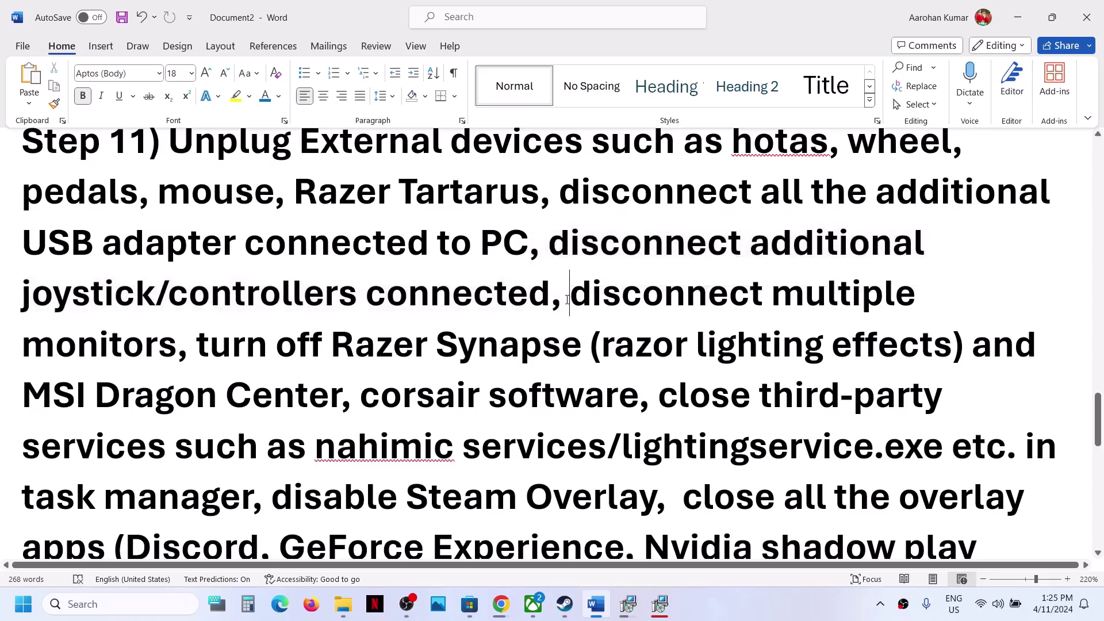
{"action": "left_click_drag", "start_coordinate": [582, 295], "coordinate": [857, 283]}
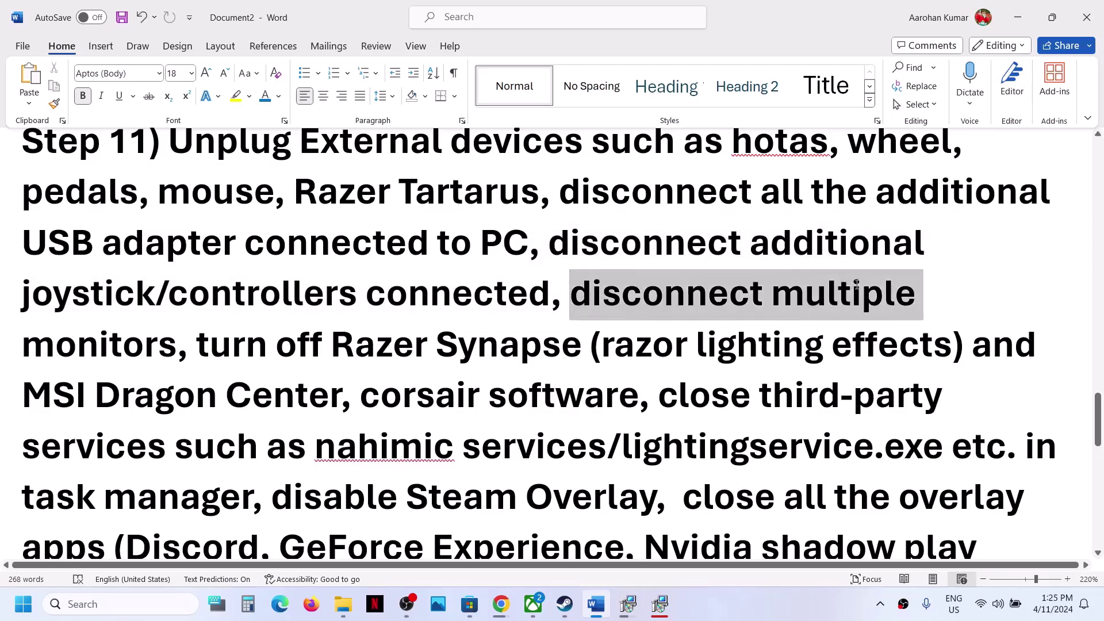
{"action": "left_click_drag", "start_coordinate": [626, 288], "coordinate": [174, 345]}
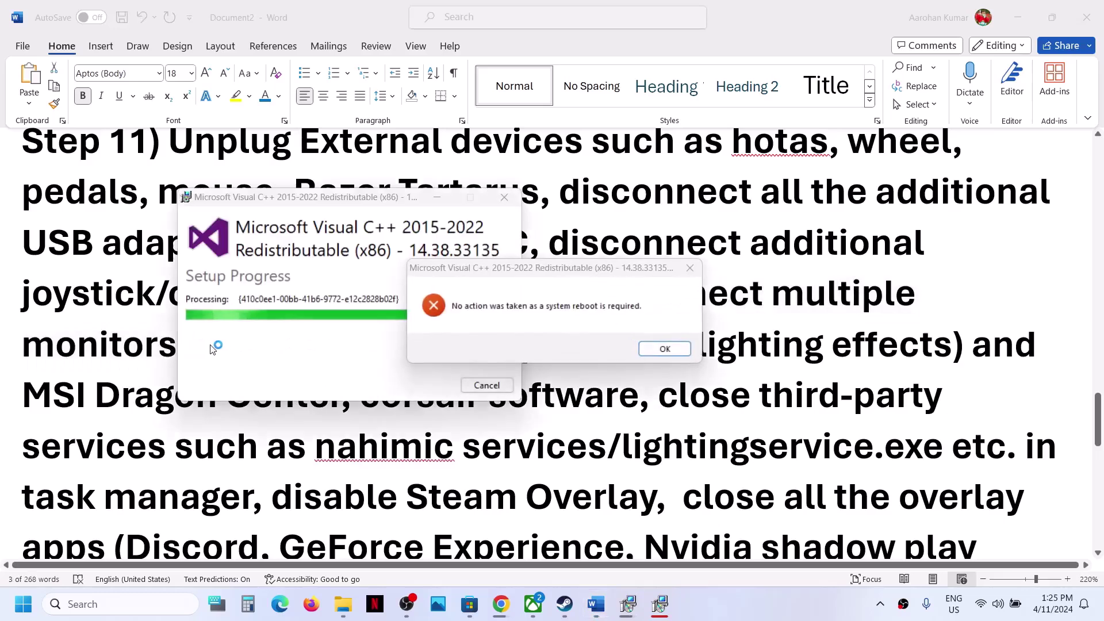
- Dismiss the redistributable setup's reboot message and select the Step 11 text on lighting software, third-party services and disabling Steam Overlay
{"action": "left_click", "coordinate": [665, 349]}
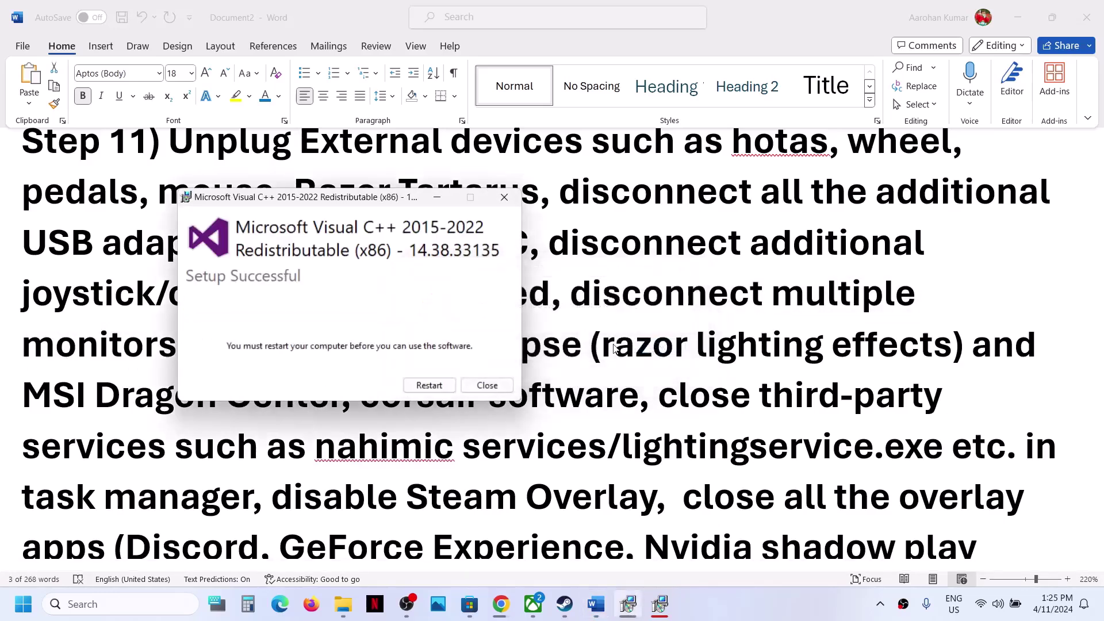
{"action": "key", "text": "alt+Tab"}
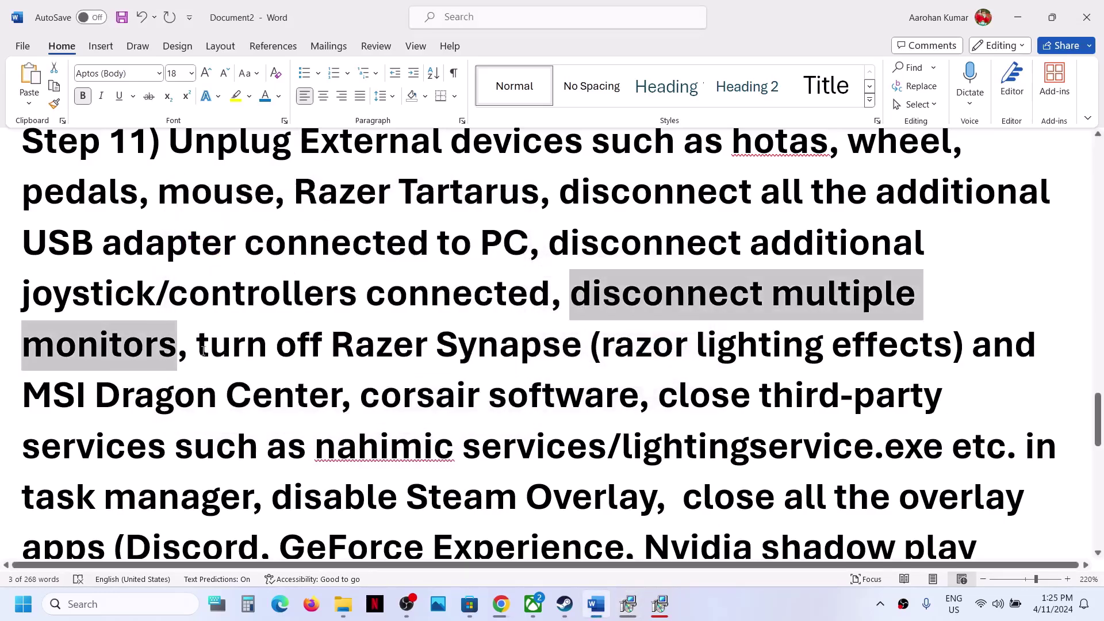
{"action": "left_click_drag", "start_coordinate": [202, 348], "coordinate": [1005, 446]}
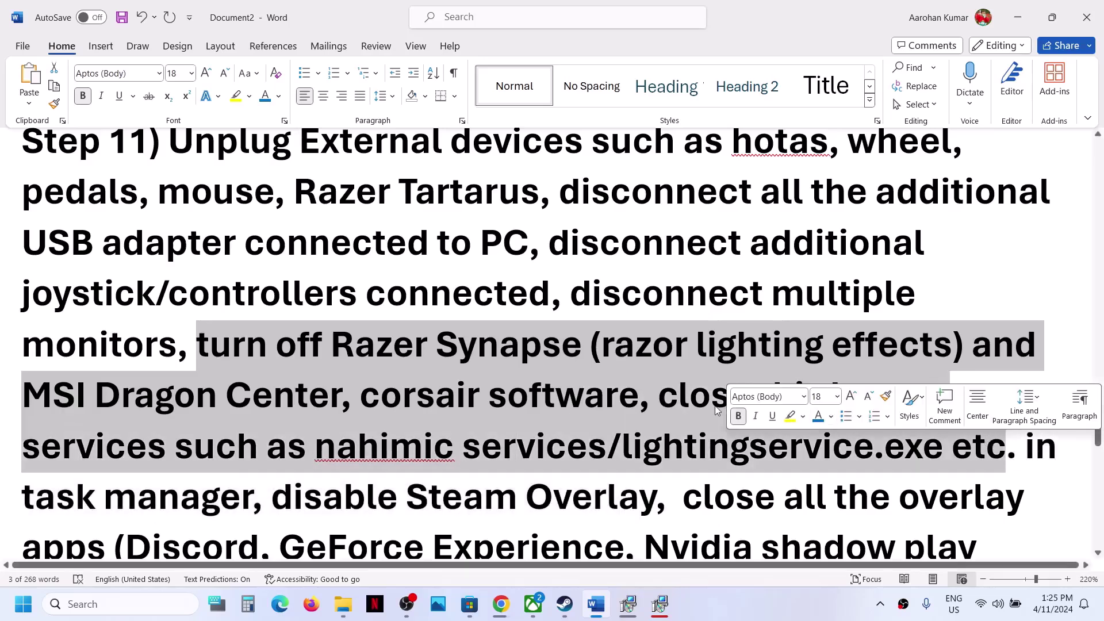
{"action": "scroll", "coordinate": [717, 409], "scroll_direction": "down", "scroll_amount": 1}
{"action": "left_click", "coordinate": [304, 346]}
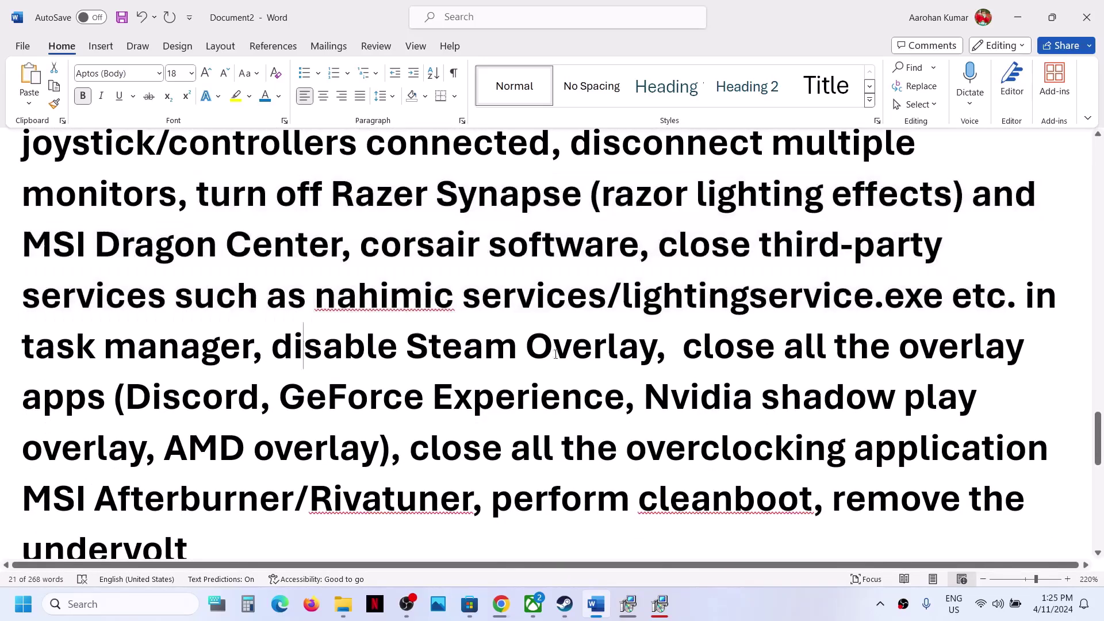
{"action": "left_click_drag", "start_coordinate": [556, 351], "coordinate": [271, 347]}
- Switch to Steam and turn off the in-game Steam Overlay in the properties of Incursion Red River
{"action": "left_click", "coordinate": [565, 604]}
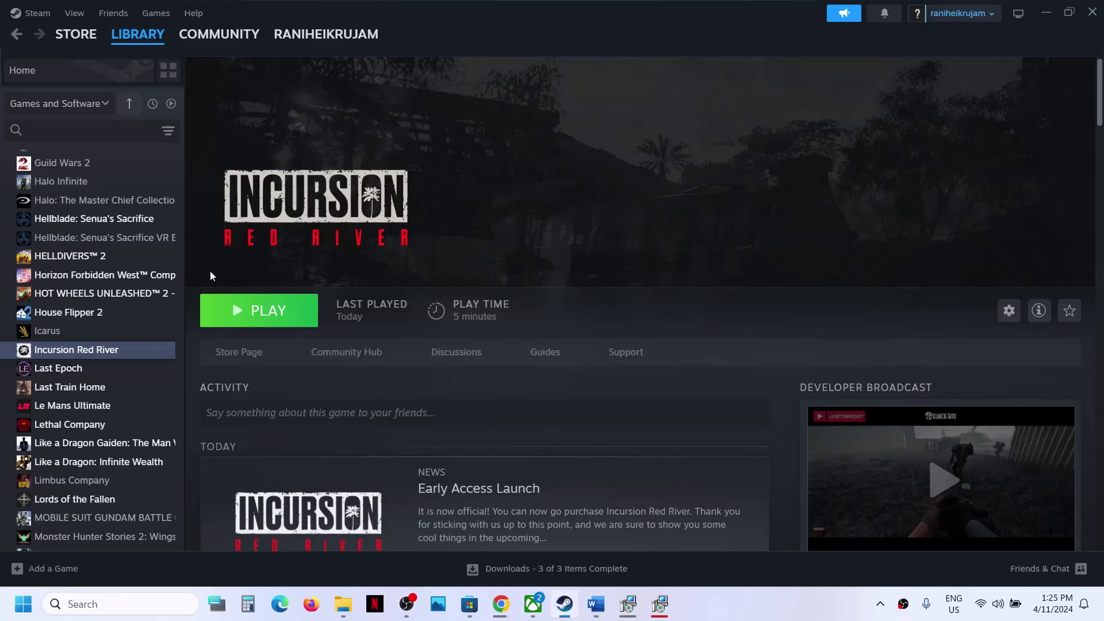
{"action": "right_click", "coordinate": [118, 352]}
{"action": "left_click", "coordinate": [152, 460]}
{"action": "left_click", "coordinate": [813, 151]}
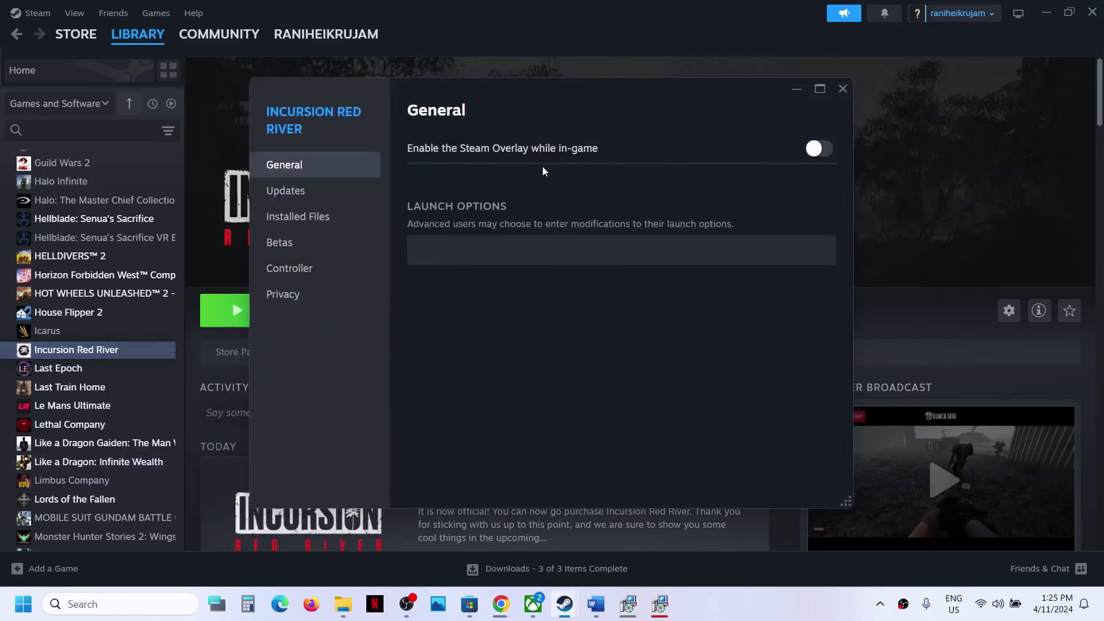
{"action": "left_click", "coordinate": [842, 88]}
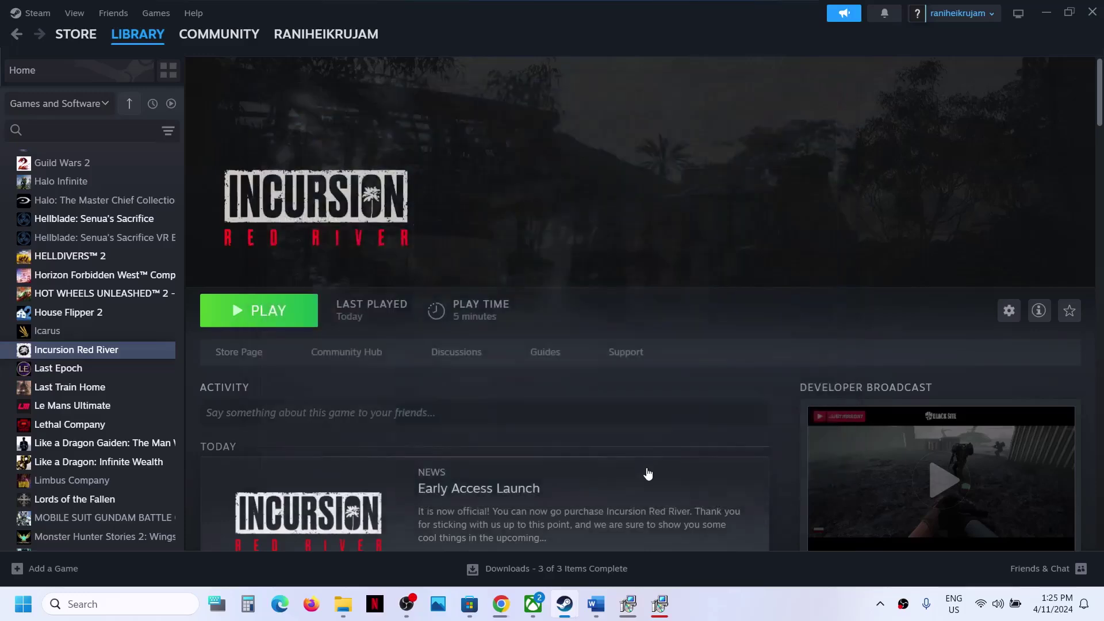
- Return to the Word document and review the Step 11 advice on closing overlay apps, closing overclocking applications and performing a clean boot
{"action": "left_click", "coordinate": [596, 603]}
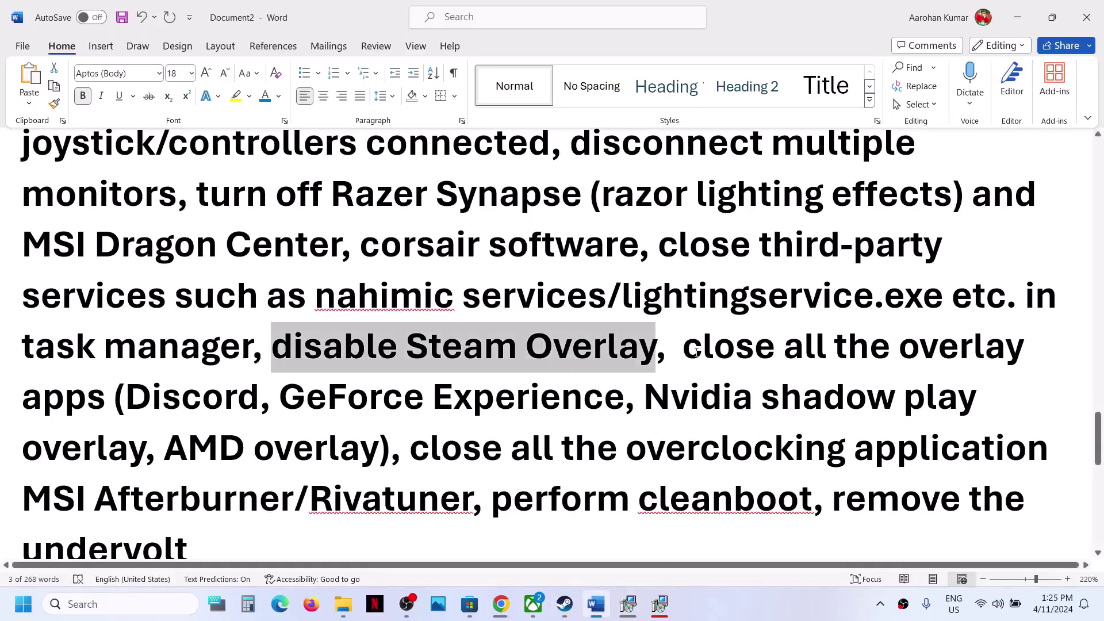
{"action": "left_click_drag", "start_coordinate": [696, 353], "coordinate": [319, 403]}
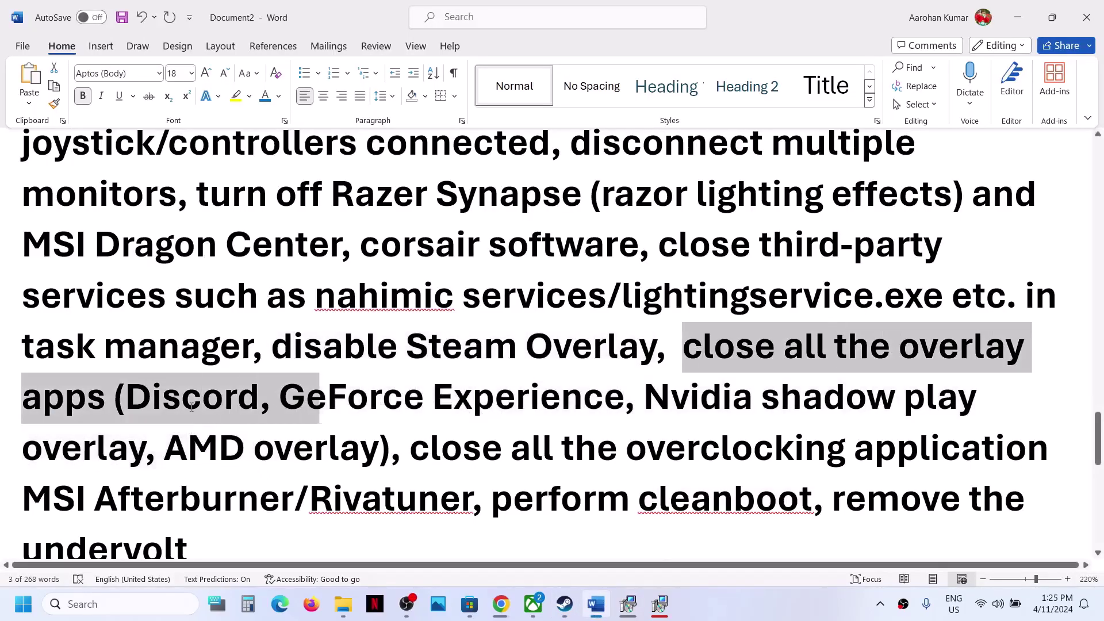
{"action": "left_click_drag", "start_coordinate": [192, 407], "coordinate": [396, 443]}
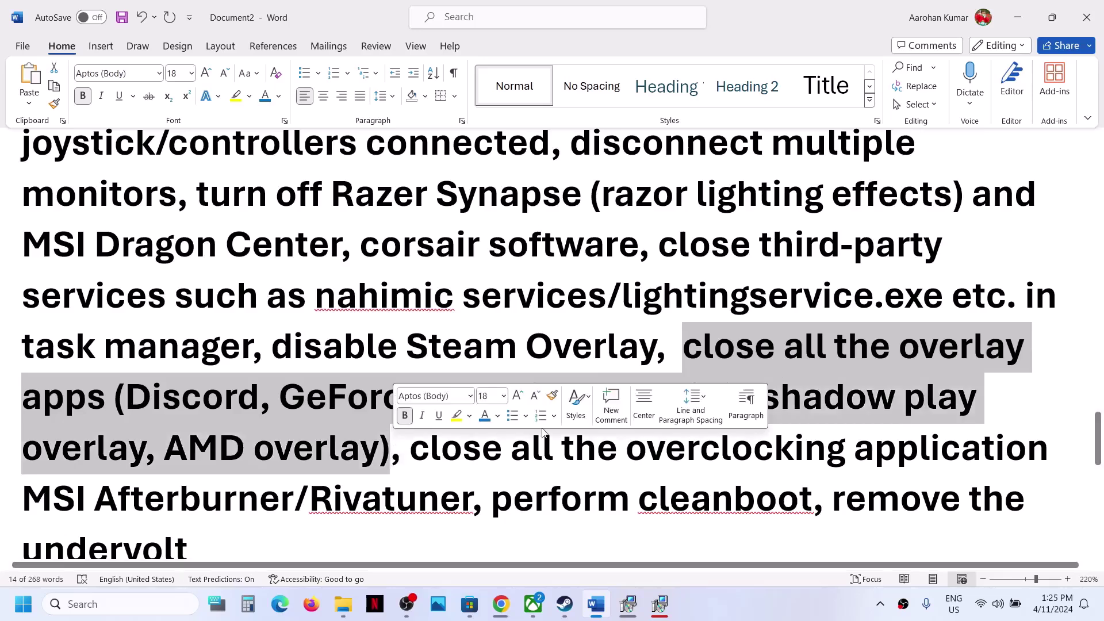
{"action": "scroll", "coordinate": [442, 374], "scroll_direction": "down", "scroll_amount": 1}
{"action": "left_click_drag", "start_coordinate": [418, 393], "coordinate": [776, 382]}
{"action": "left_click_drag", "start_coordinate": [861, 381], "coordinate": [463, 435]}
{"action": "left_click", "coordinate": [333, 440]}
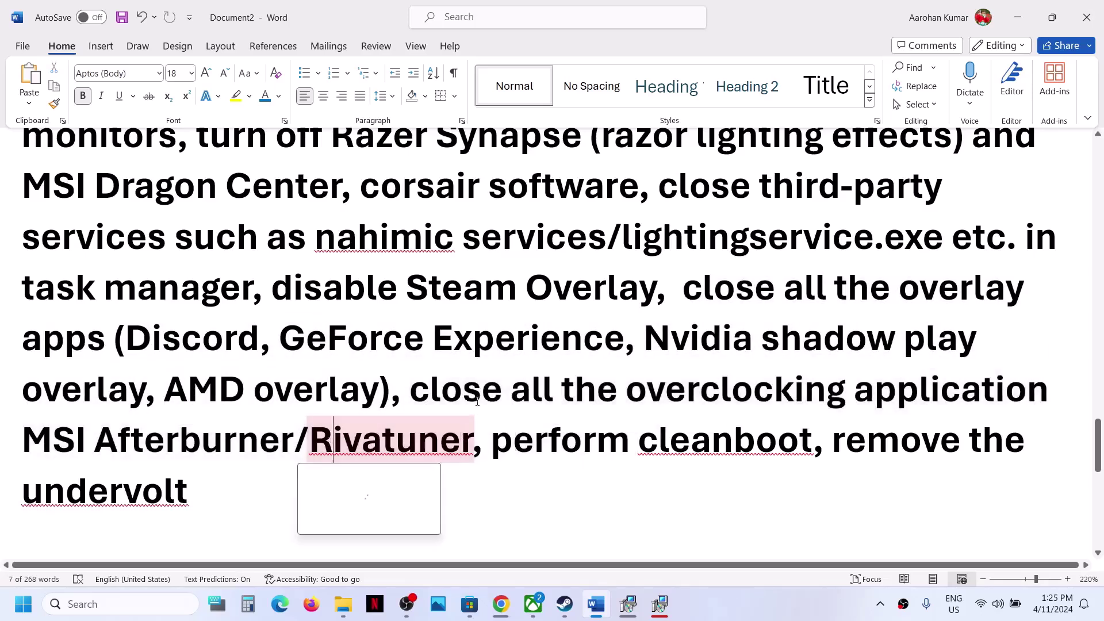
{"action": "left_click", "coordinate": [503, 442]}
{"action": "left_click_drag", "start_coordinate": [504, 442], "coordinate": [808, 442]}
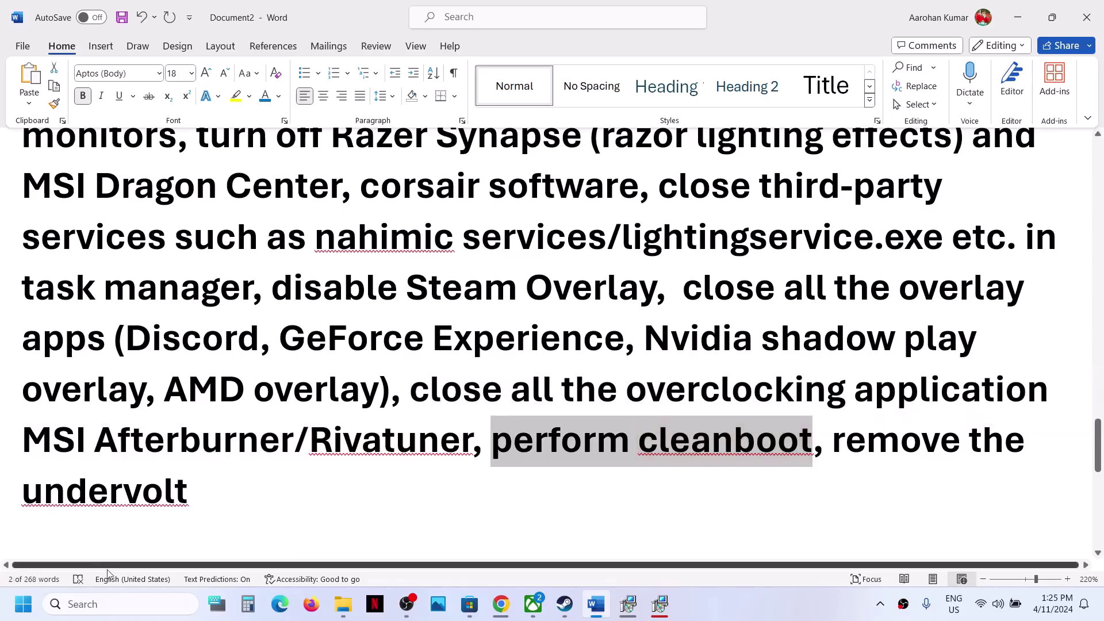
- Search Windows for "system config" and open System Configuration
{"action": "left_click", "coordinate": [101, 605]}
{"action": "type", "text": "ystem"}
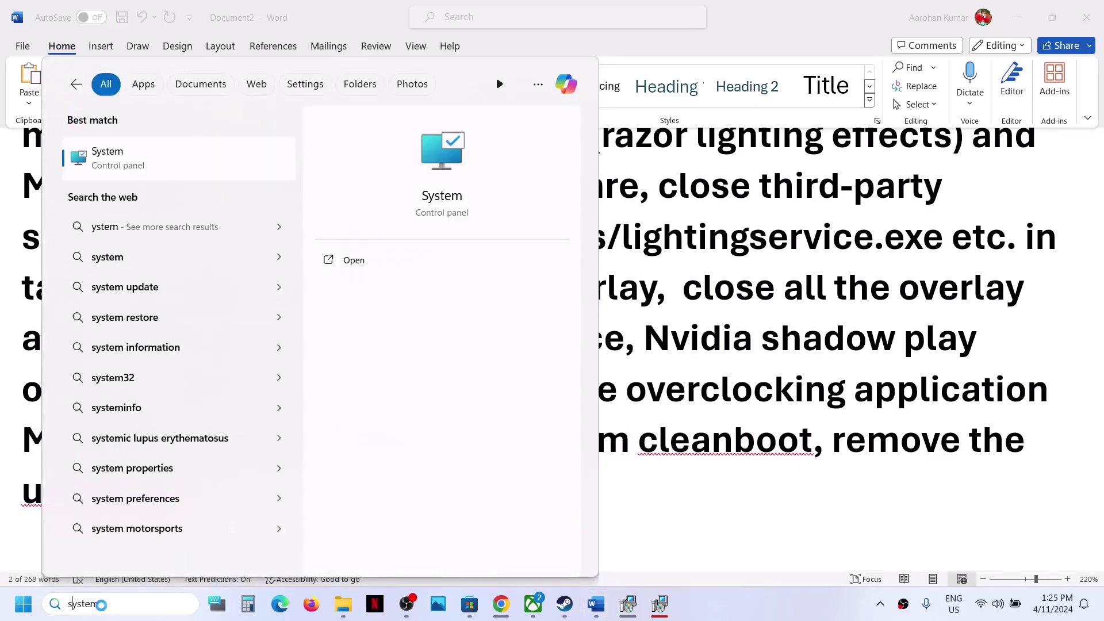
{"action": "key", "text": "Tab"}
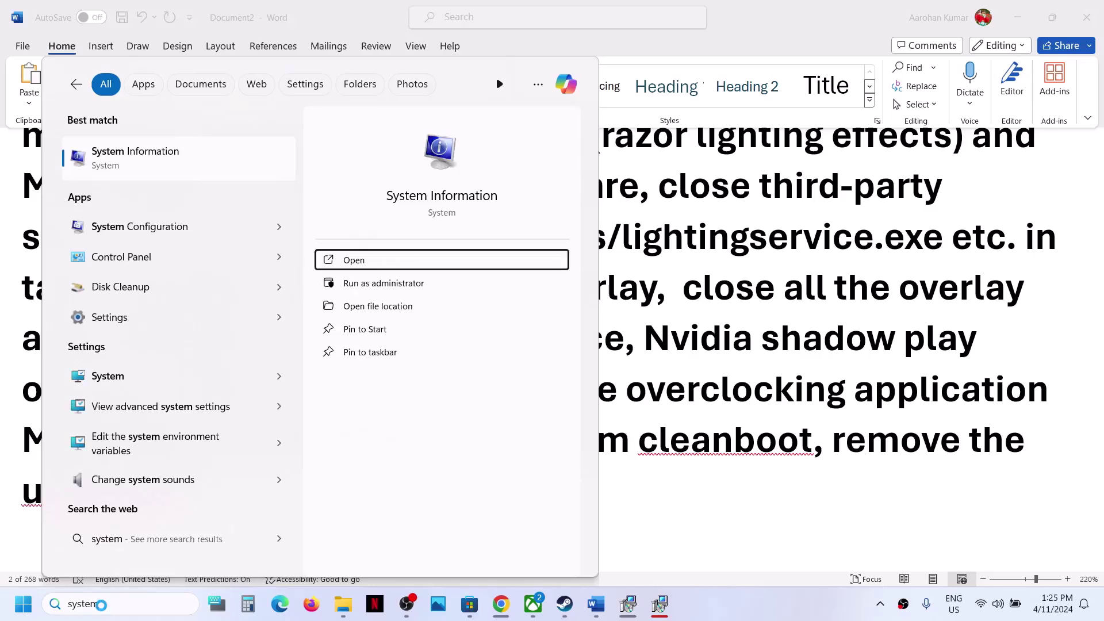
{"action": "left_click", "coordinate": [126, 601]}
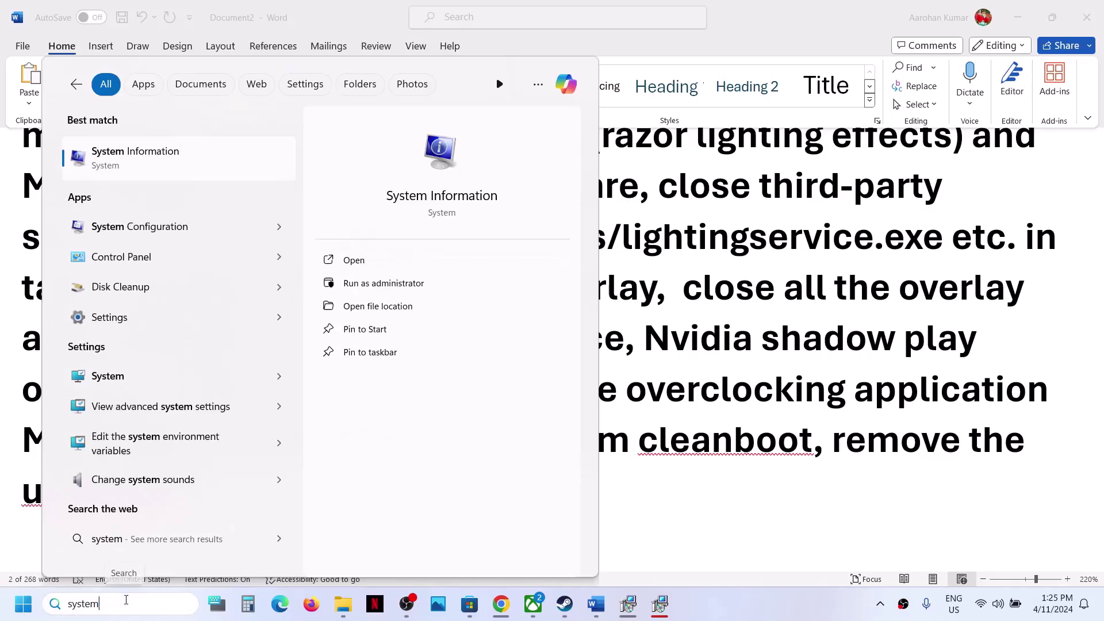
{"action": "type", "text": "config"}
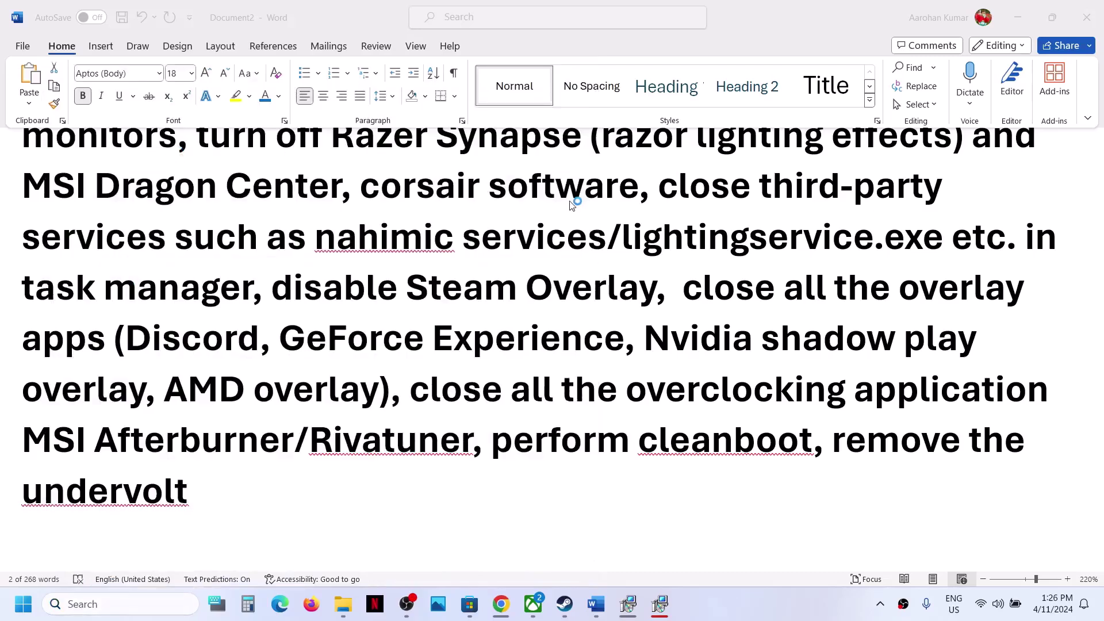
- Hide all Microsoft services, disable all the remaining services, apply the configuration and close the restart prompt without restarting
{"action": "left_click", "coordinate": [444, 190]}
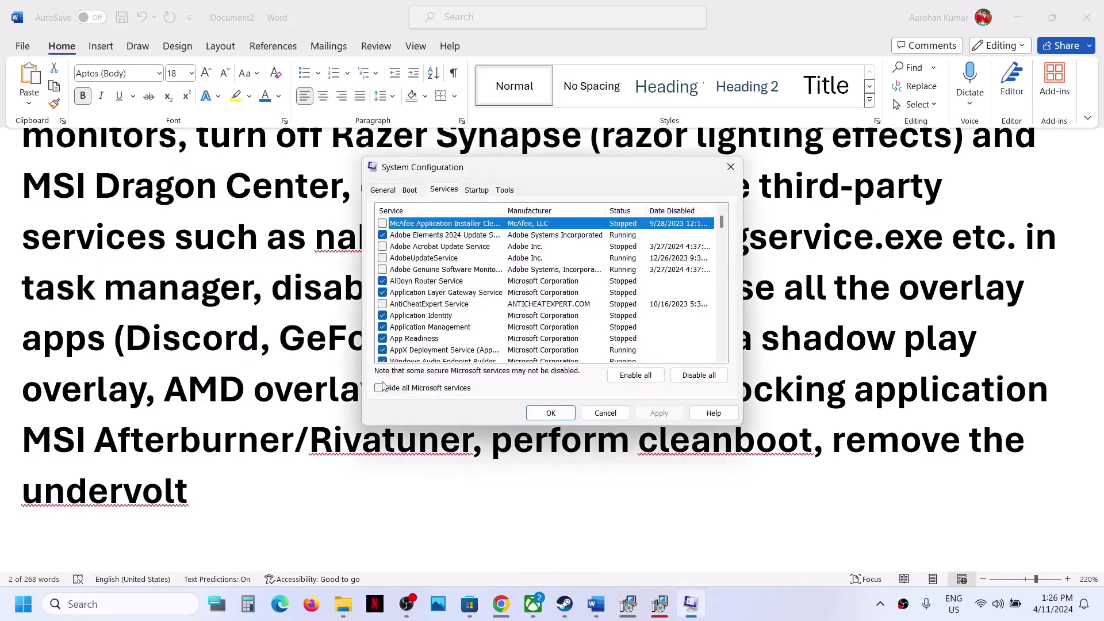
{"action": "left_click", "coordinate": [379, 387]}
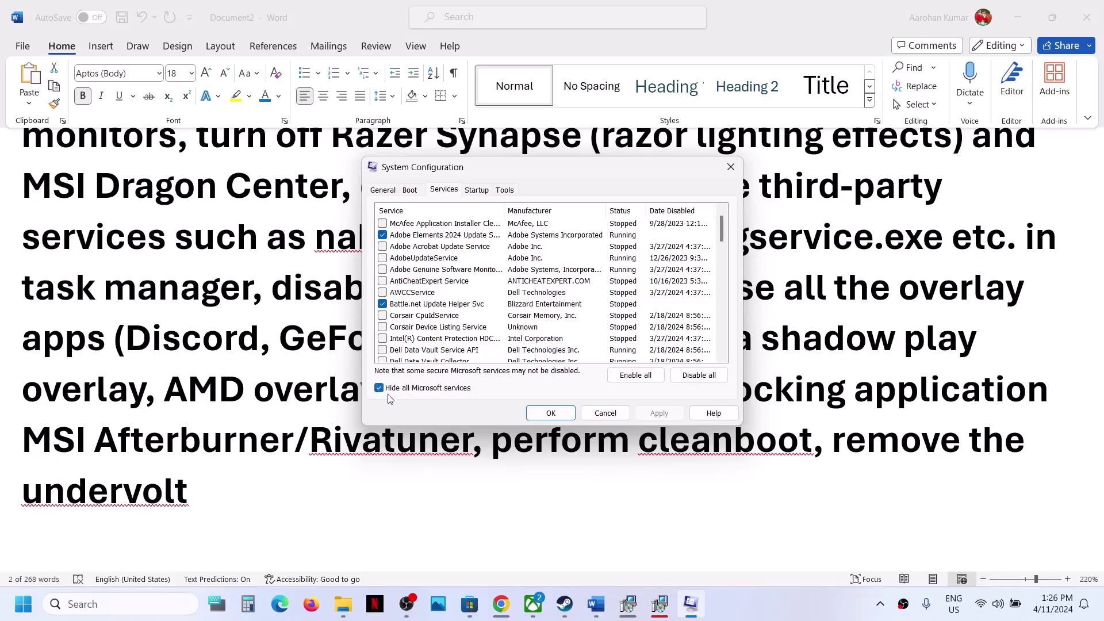
{"action": "left_click", "coordinate": [688, 376]}
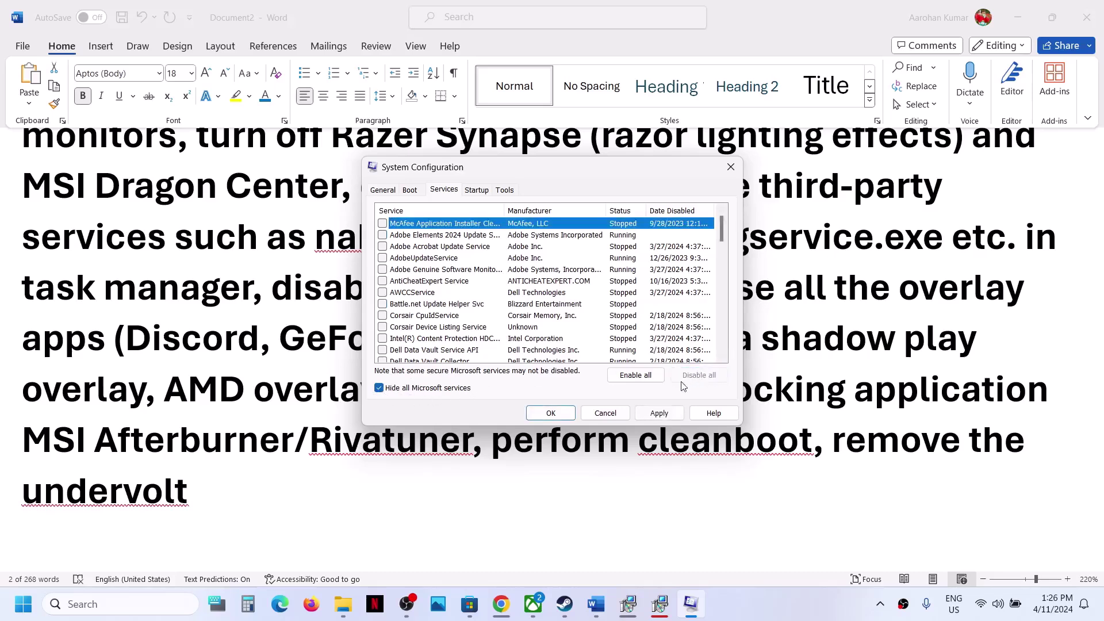
{"action": "left_click", "coordinate": [659, 414]}
{"action": "left_click", "coordinate": [551, 413]}
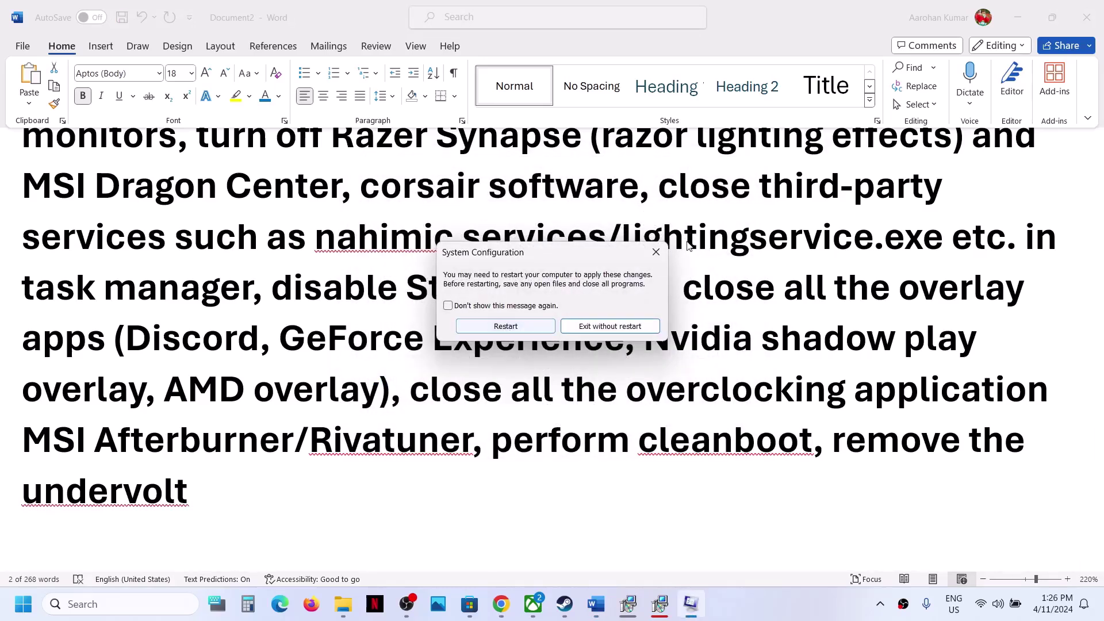
{"action": "left_click", "coordinate": [658, 253]}
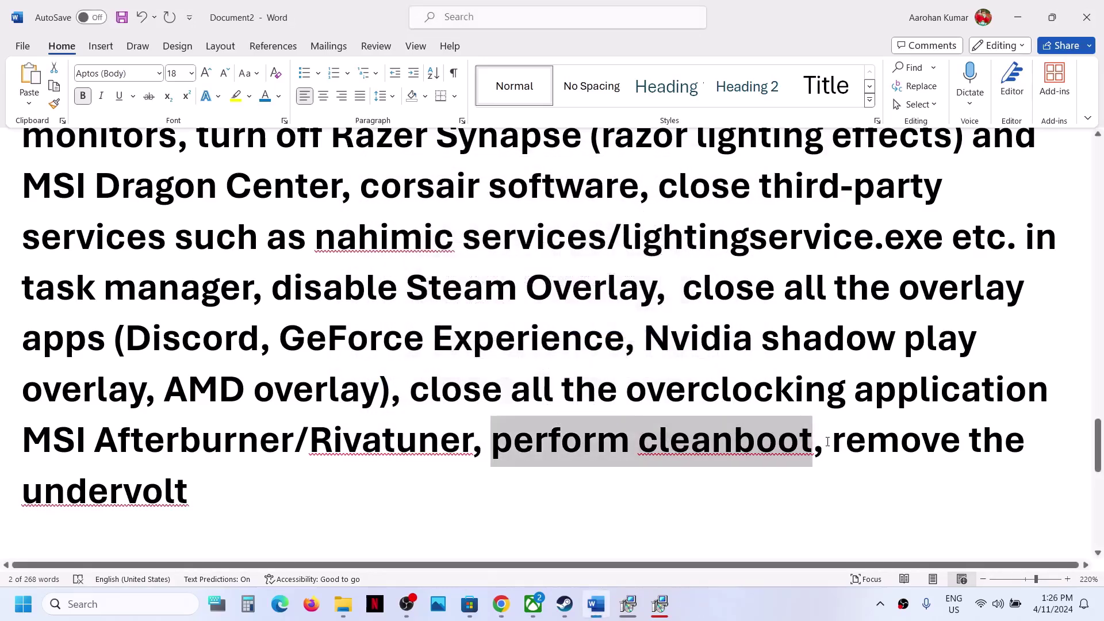
- Review the Step 11 advice on removing the undervolt and continue to Step 12 in the Word document
{"action": "left_click_drag", "start_coordinate": [828, 441], "coordinate": [198, 490]}
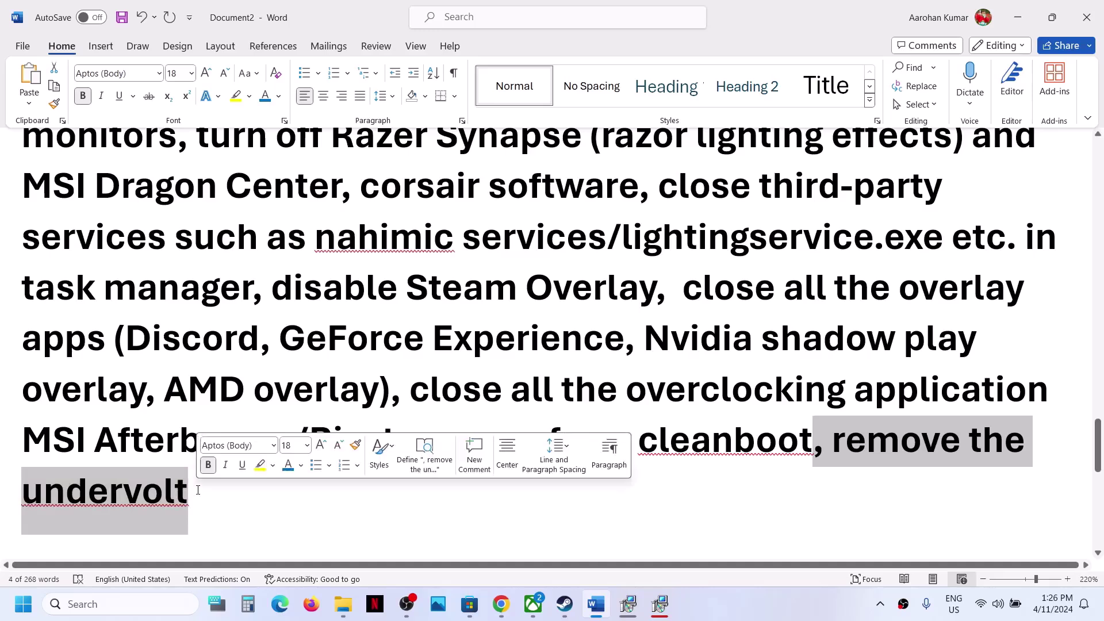
{"action": "left_click", "coordinate": [574, 283]}
{"action": "scroll", "coordinate": [576, 291], "scroll_direction": "down", "scroll_amount": 3}
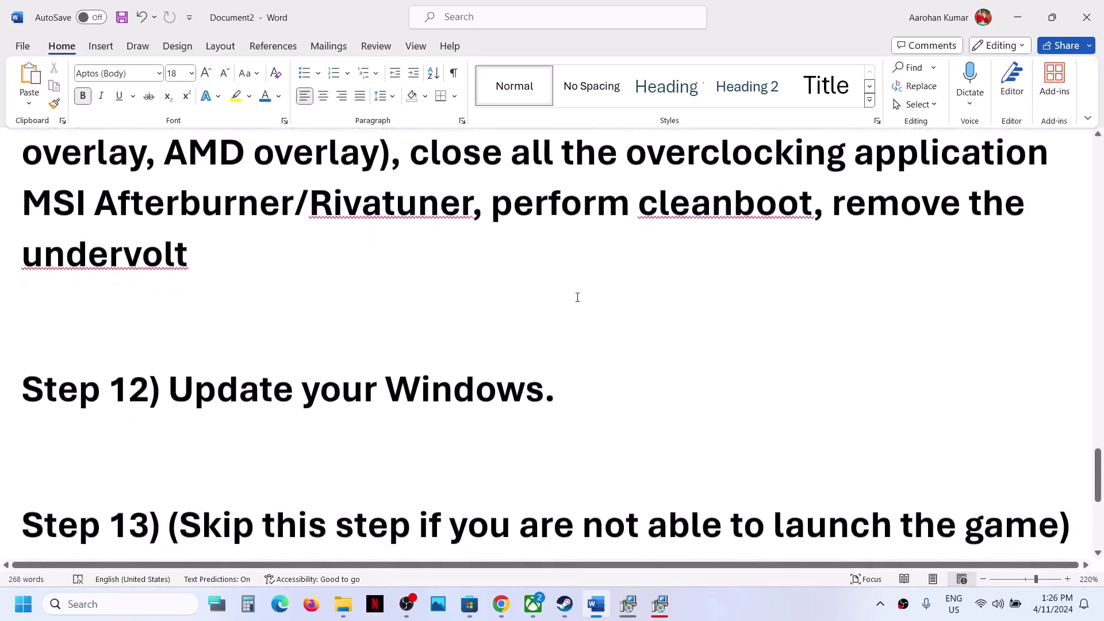
- Review Step 12 in the document, open the Windows Update settings and download and install all available updates
{"action": "left_click_drag", "start_coordinate": [299, 397], "coordinate": [544, 361]}
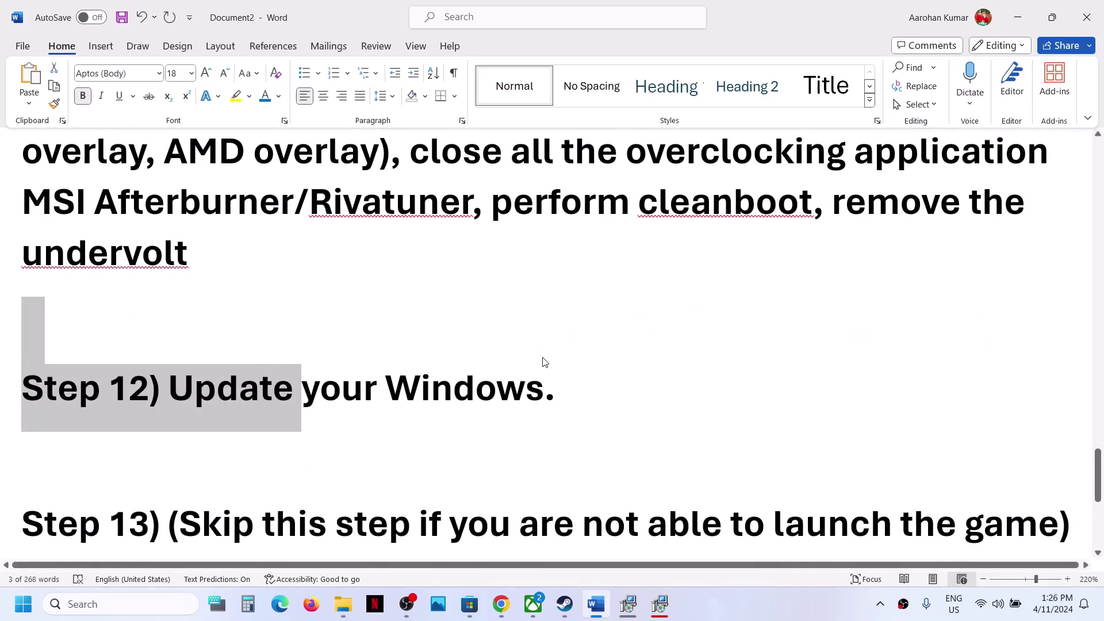
{"action": "key", "text": "super+i"}
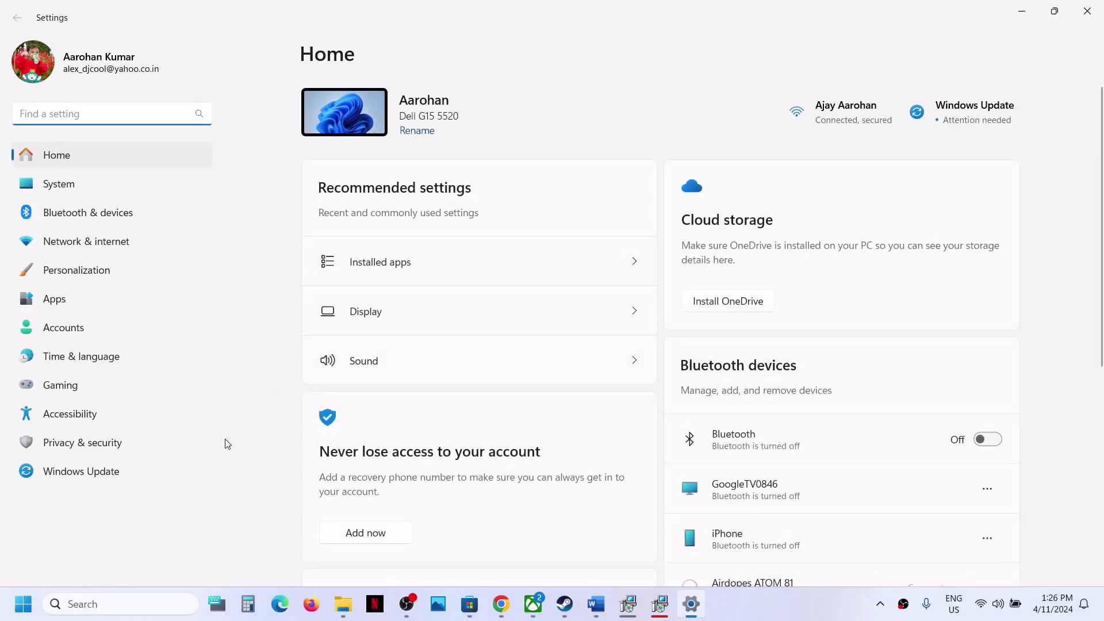
{"action": "left_click", "coordinate": [99, 472]}
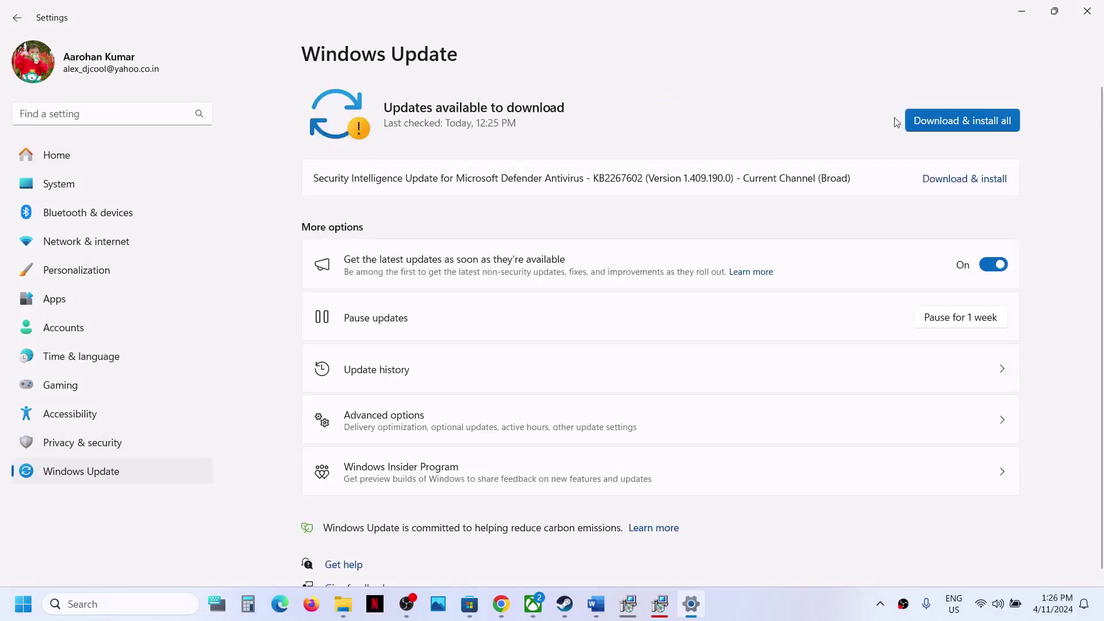
{"action": "left_click", "coordinate": [950, 122]}
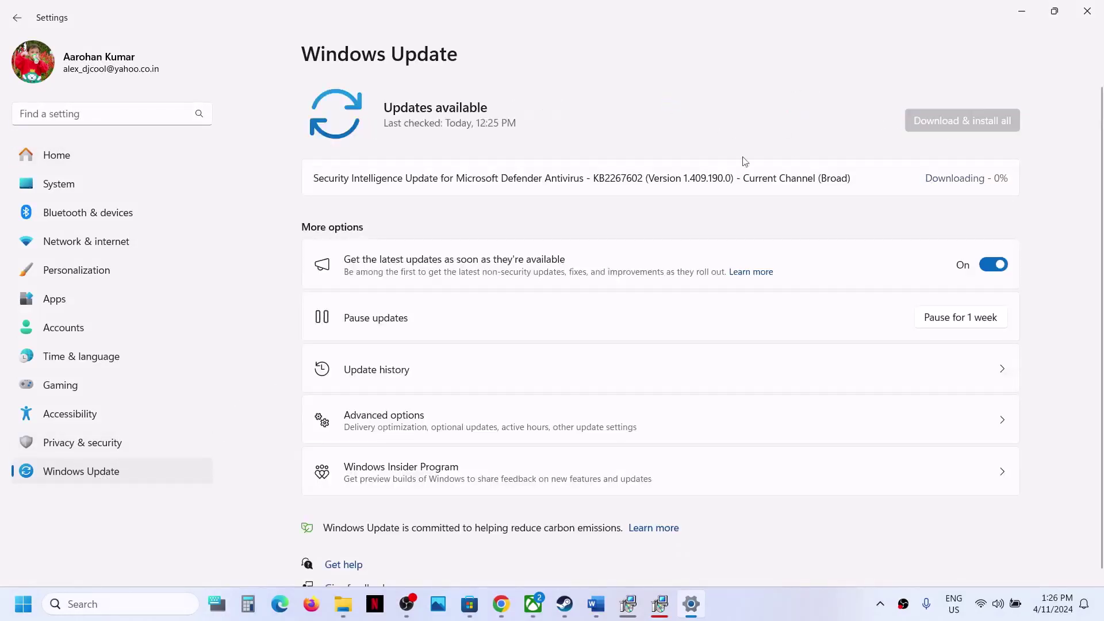
- View the computer's power options, dismiss them without restarting, and minimize the Settings window
{"action": "left_click", "coordinate": [22, 617]}
{"action": "left_click", "coordinate": [418, 555]}
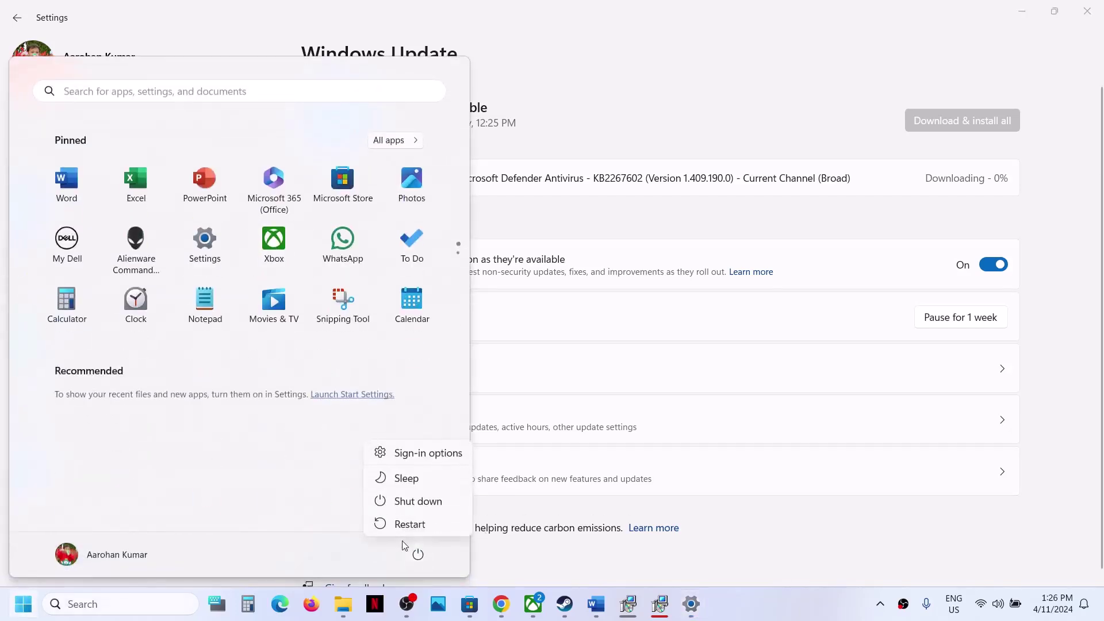
{"action": "key", "text": "Escape"}
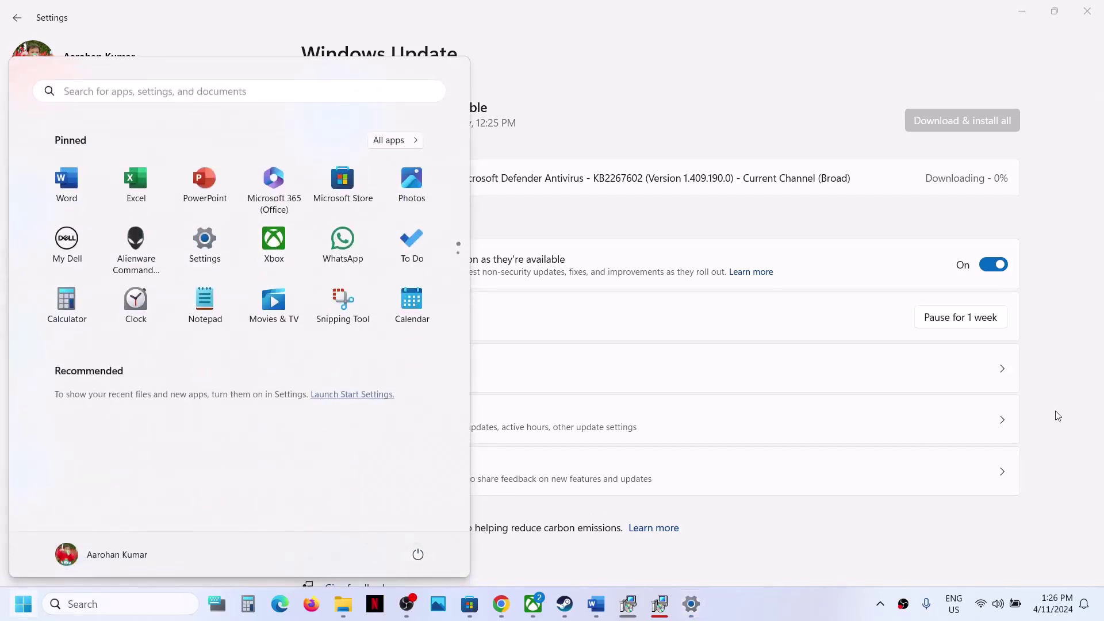
{"action": "left_click", "coordinate": [1022, 14]}
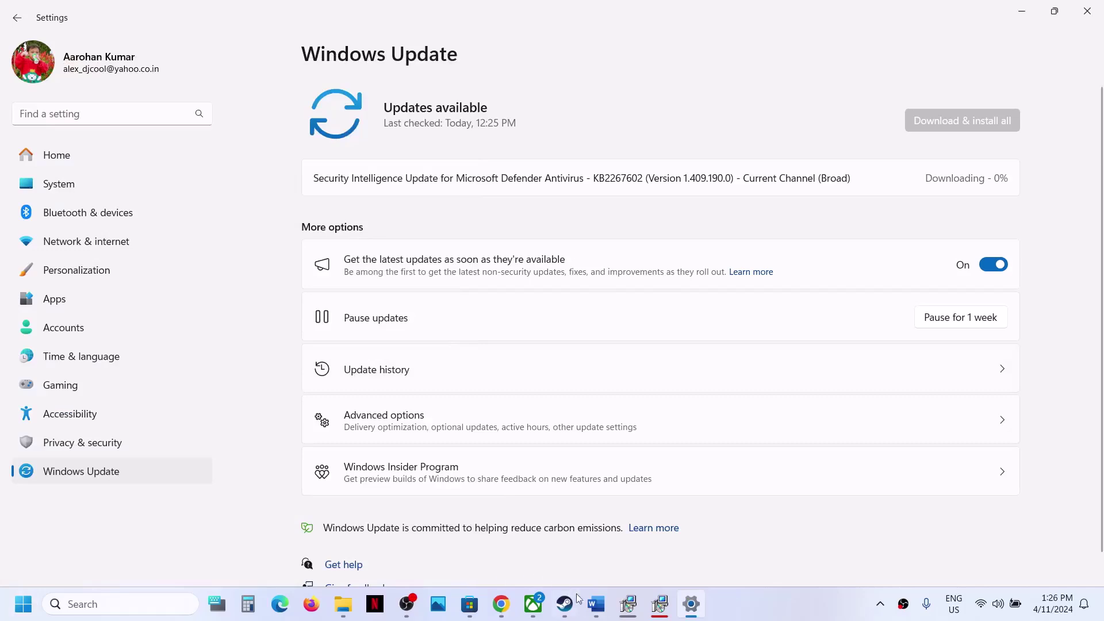
- Return to the Word document and review the Step 13 advice on switching to window mode and lowering the graphics settings
{"action": "left_click", "coordinate": [596, 604]}
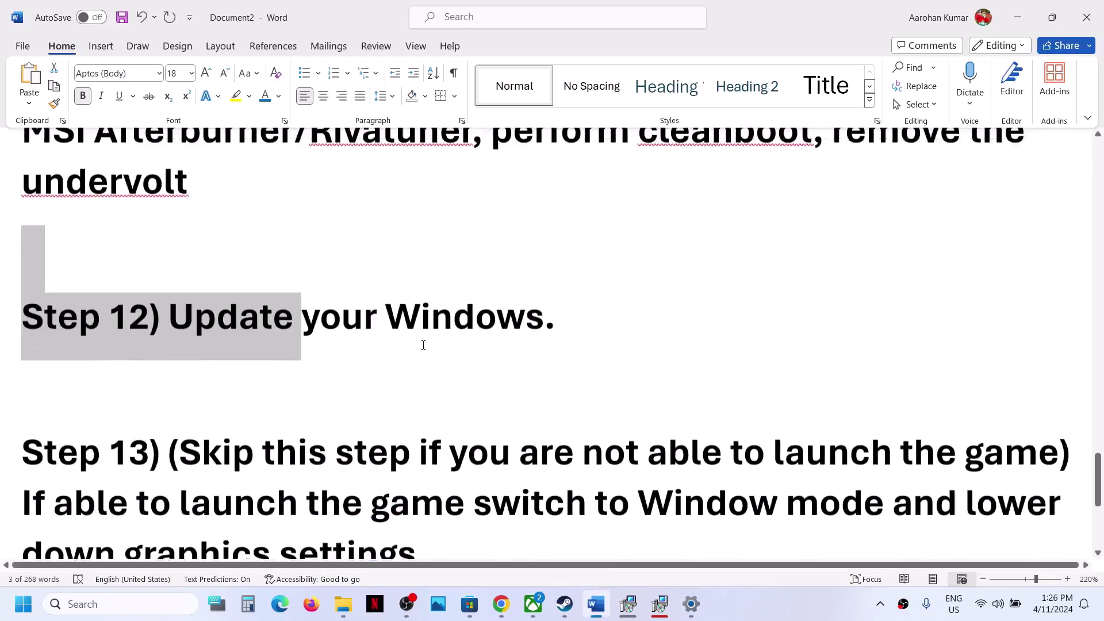
{"action": "scroll", "coordinate": [424, 345], "scroll_direction": "up", "scroll_amount": 1}
{"action": "scroll", "coordinate": [153, 446], "scroll_direction": "down", "scroll_amount": 3}
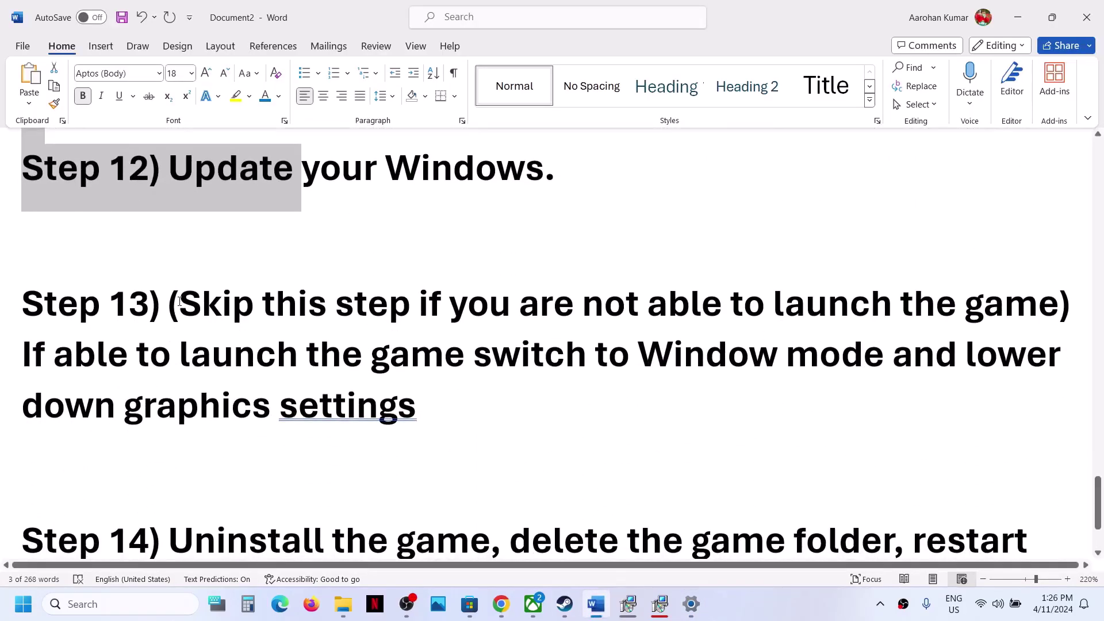
{"action": "left_click_drag", "start_coordinate": [180, 301], "coordinate": [945, 320]}
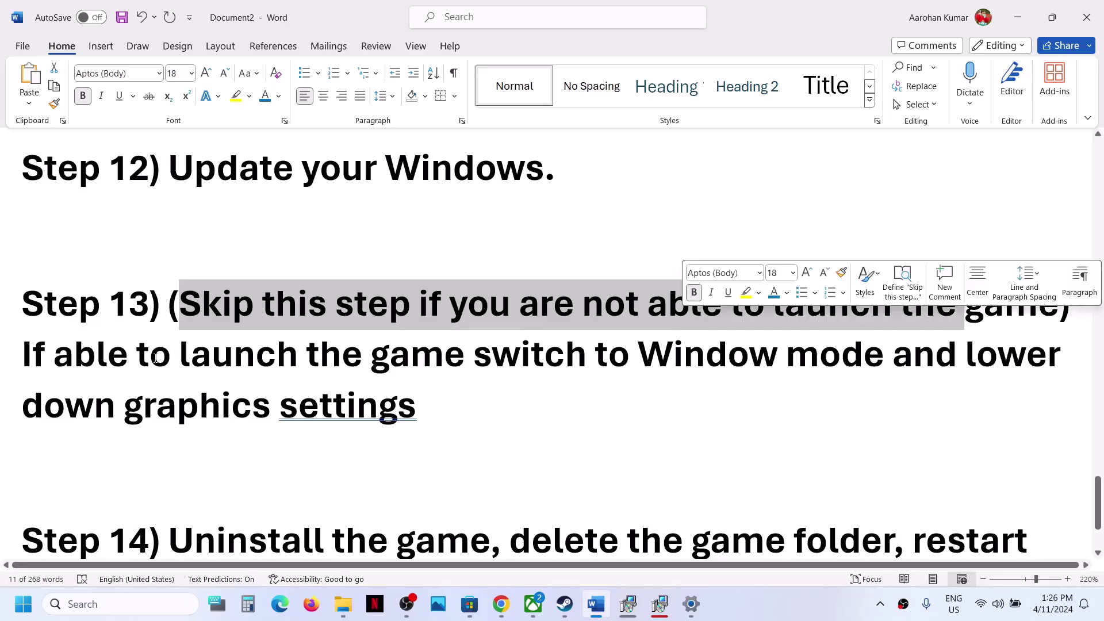
{"action": "left_click_drag", "start_coordinate": [156, 358], "coordinate": [416, 409]}
- Switch to Incursion Red River, open its graphics options and set Overall Quality to Medium
{"action": "left_click", "coordinate": [564, 604]}
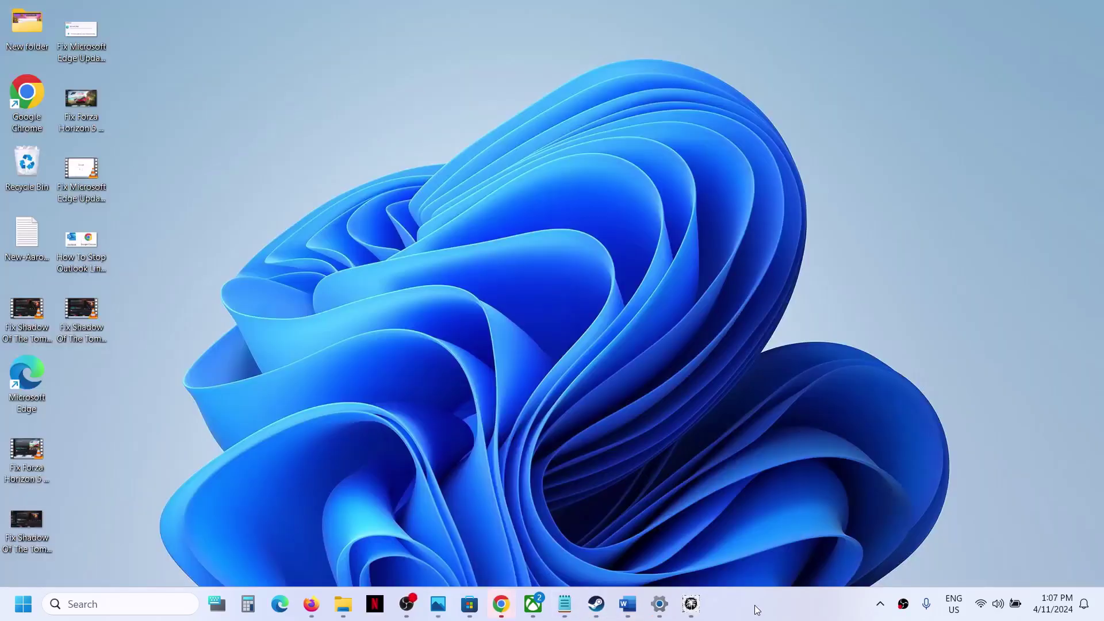
{"action": "left_click", "coordinate": [691, 604]}
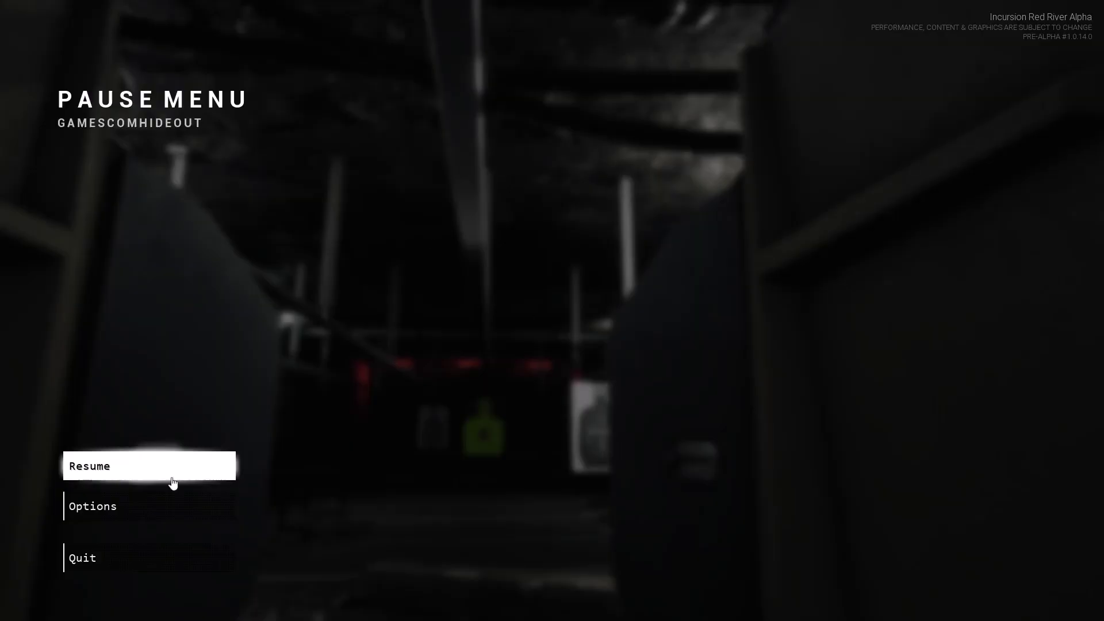
{"action": "left_click", "coordinate": [108, 517]}
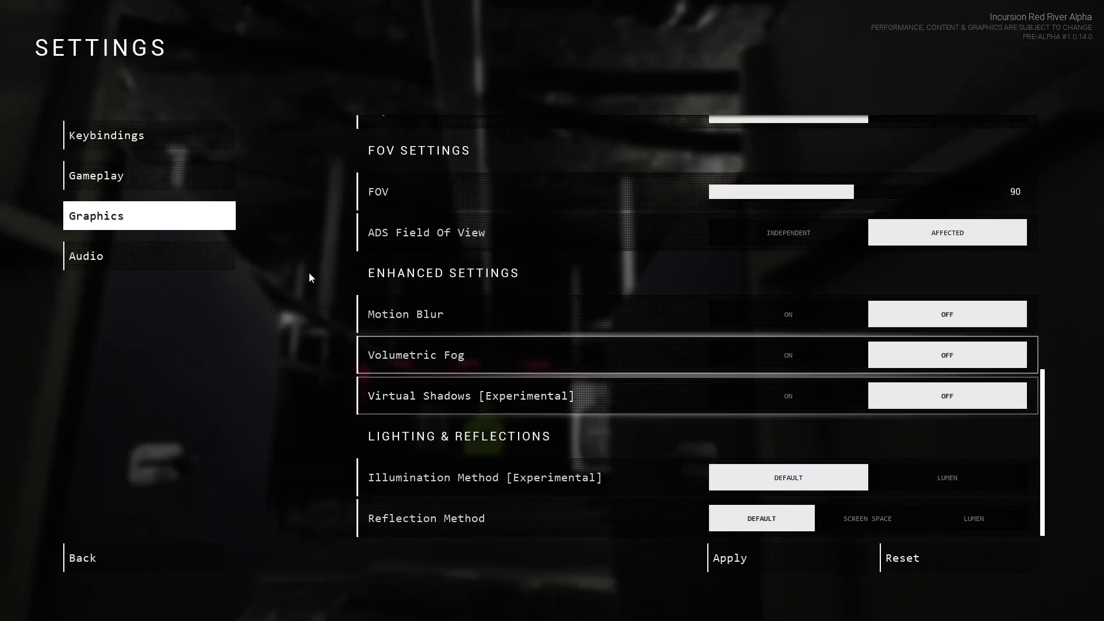
{"action": "scroll", "coordinate": [763, 316], "scroll_direction": "up", "scroll_amount": 10}
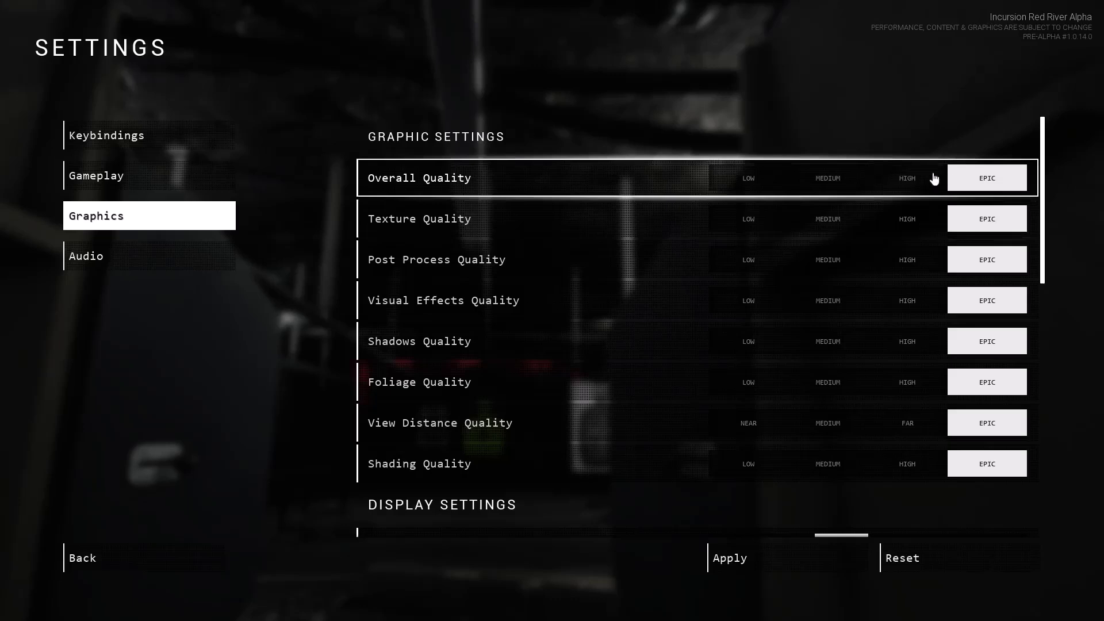
{"action": "left_click", "coordinate": [824, 179]}
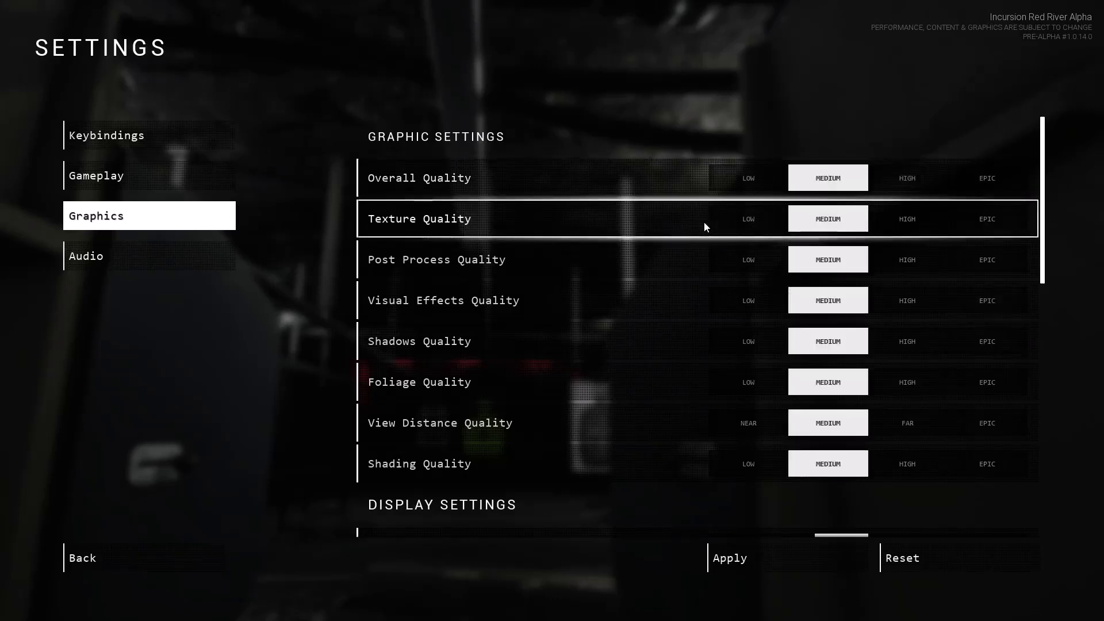
- Try DLSS and FSR as the anti-aliasing method, settle on DLSS, and set Upscaling Quality to Medium
{"action": "scroll", "coordinate": [705, 227], "scroll_direction": "down", "scroll_amount": 3}
{"action": "scroll", "coordinate": [705, 227], "scroll_direction": "down", "scroll_amount": 5}
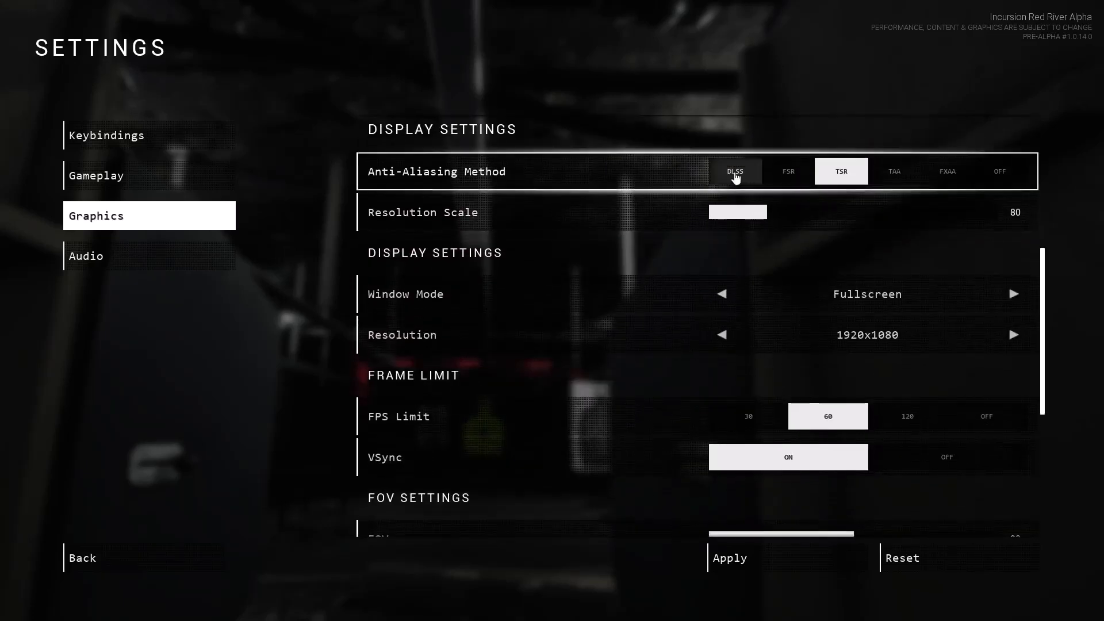
{"action": "left_click", "coordinate": [735, 172]}
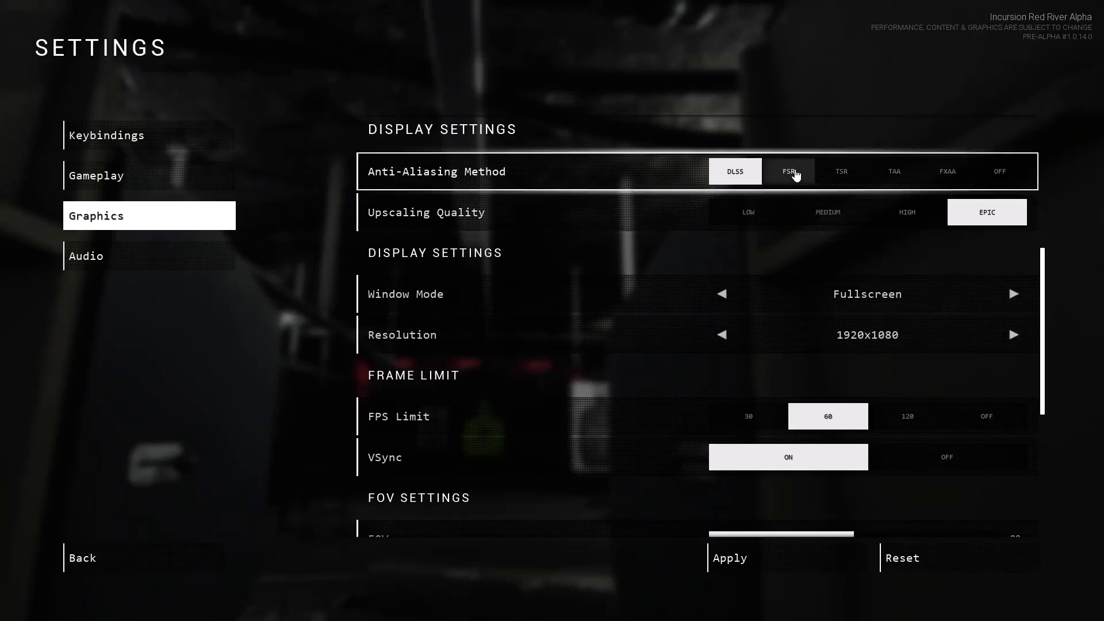
{"action": "left_click", "coordinate": [796, 175]}
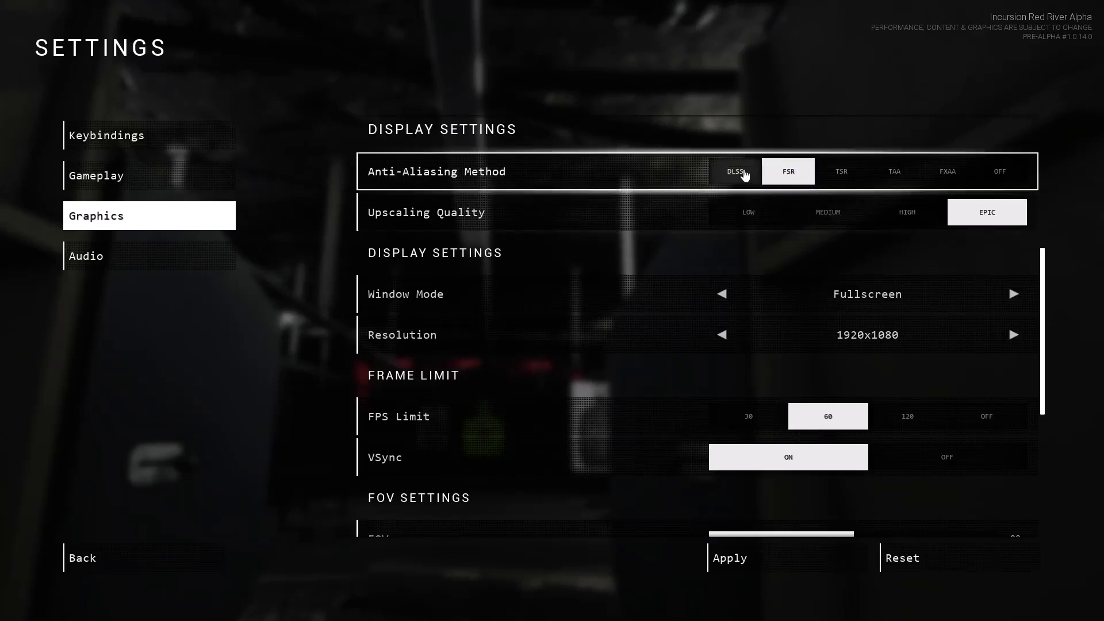
{"action": "left_click", "coordinate": [747, 175]}
{"action": "left_click", "coordinate": [820, 218]}
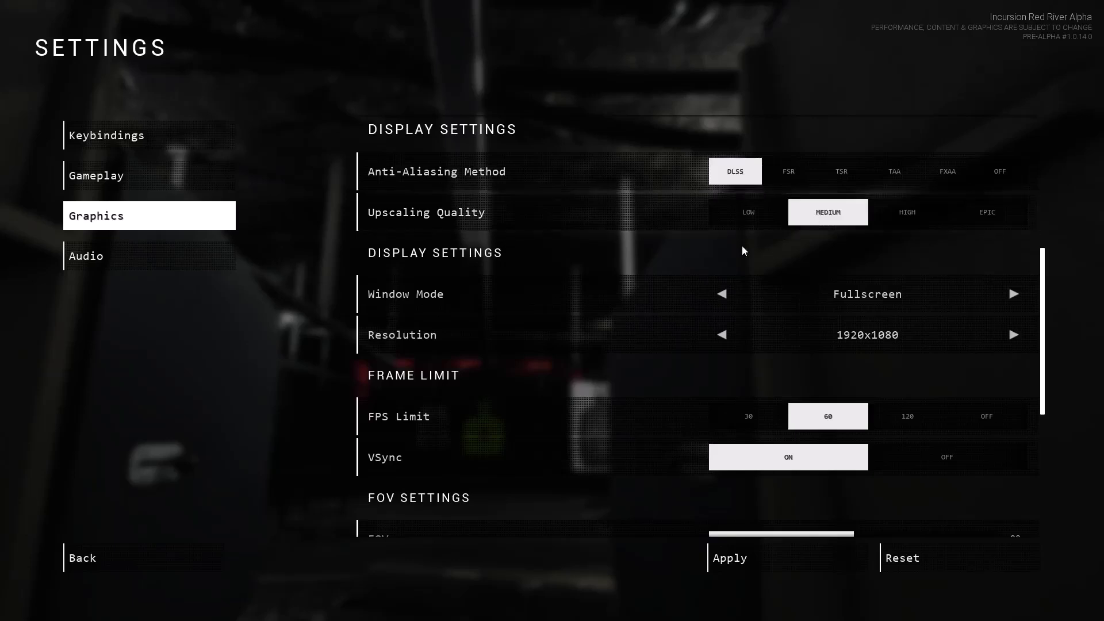
- Change the game's Window Mode to Windowed in the display settings
{"action": "scroll", "coordinate": [745, 250], "scroll_direction": "down", "scroll_amount": 1}
{"action": "scroll", "coordinate": [744, 250], "scroll_direction": "down", "scroll_amount": 1}
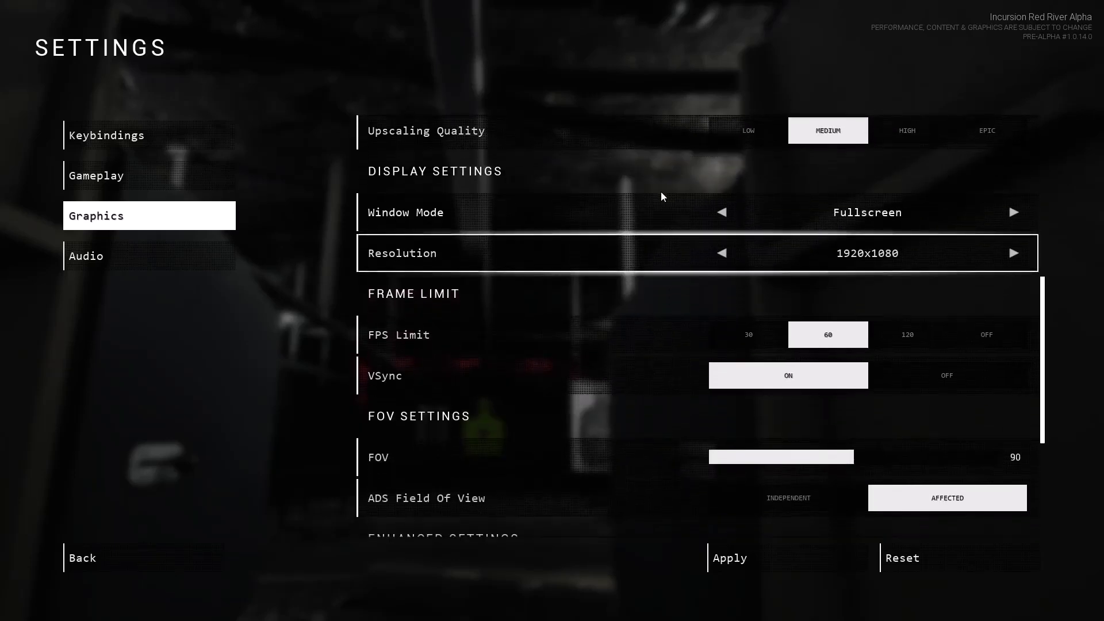
{"action": "left_click", "coordinate": [722, 214]}
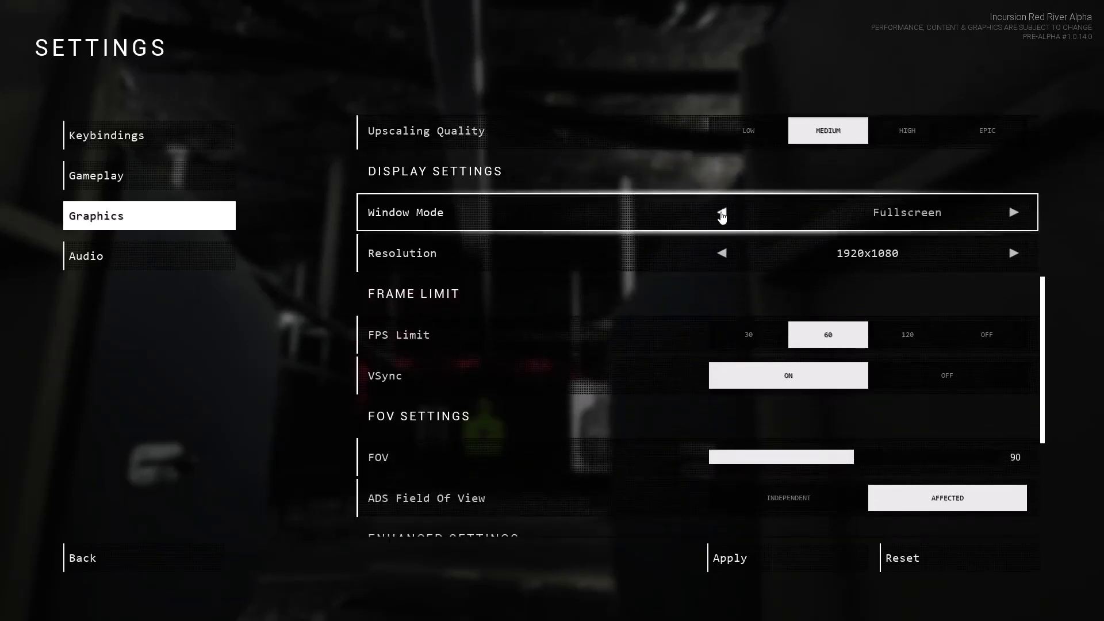
{"action": "left_click", "coordinate": [722, 214]}
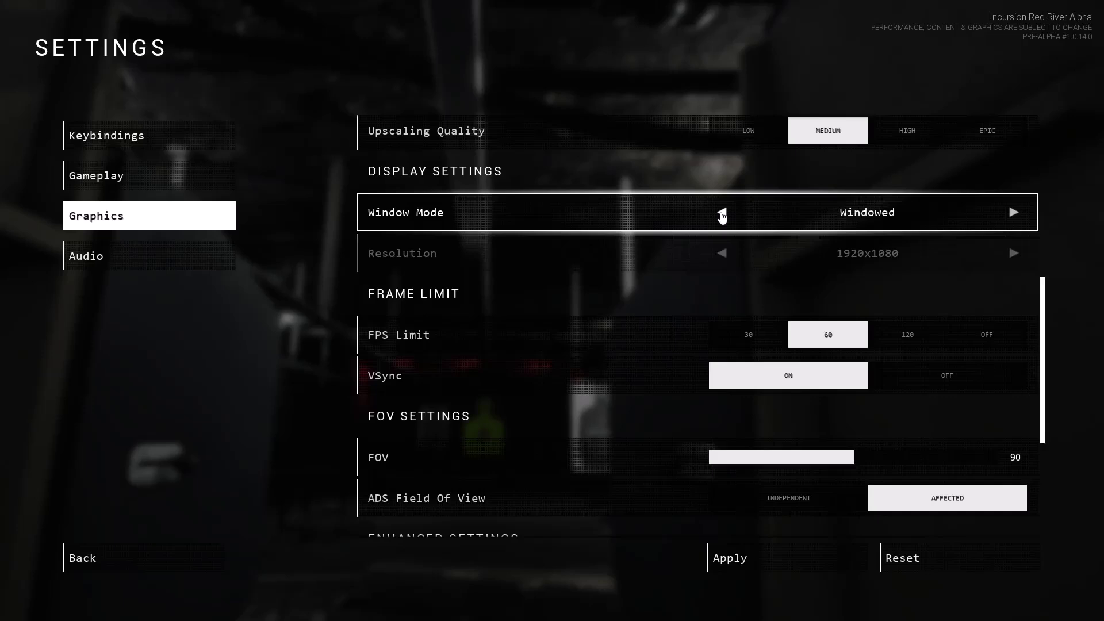
- Turn VSync off, review the remaining graphics options and apply the changed settings
{"action": "scroll", "coordinate": [712, 287], "scroll_direction": "down", "scroll_amount": 4}
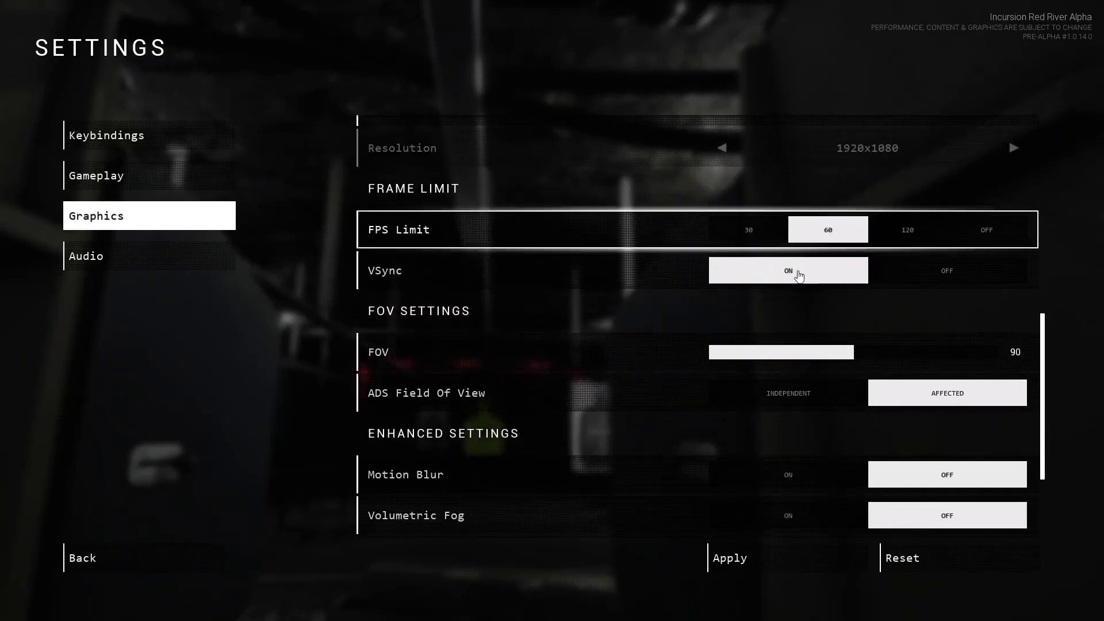
{"action": "left_click", "coordinate": [919, 283]}
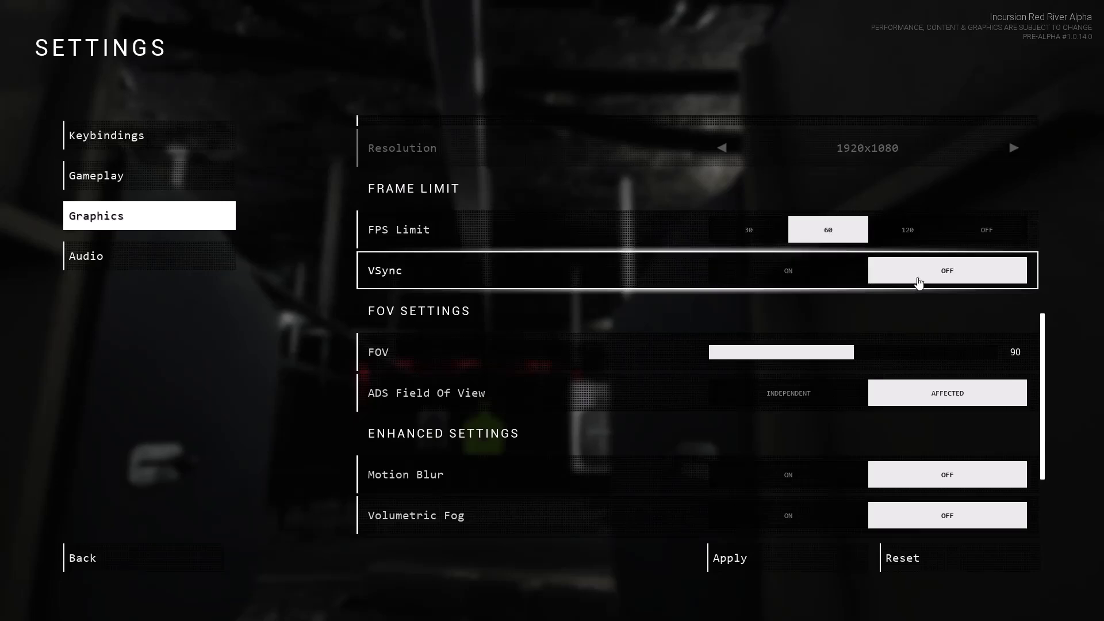
{"action": "scroll", "coordinate": [849, 289], "scroll_direction": "down", "scroll_amount": 5}
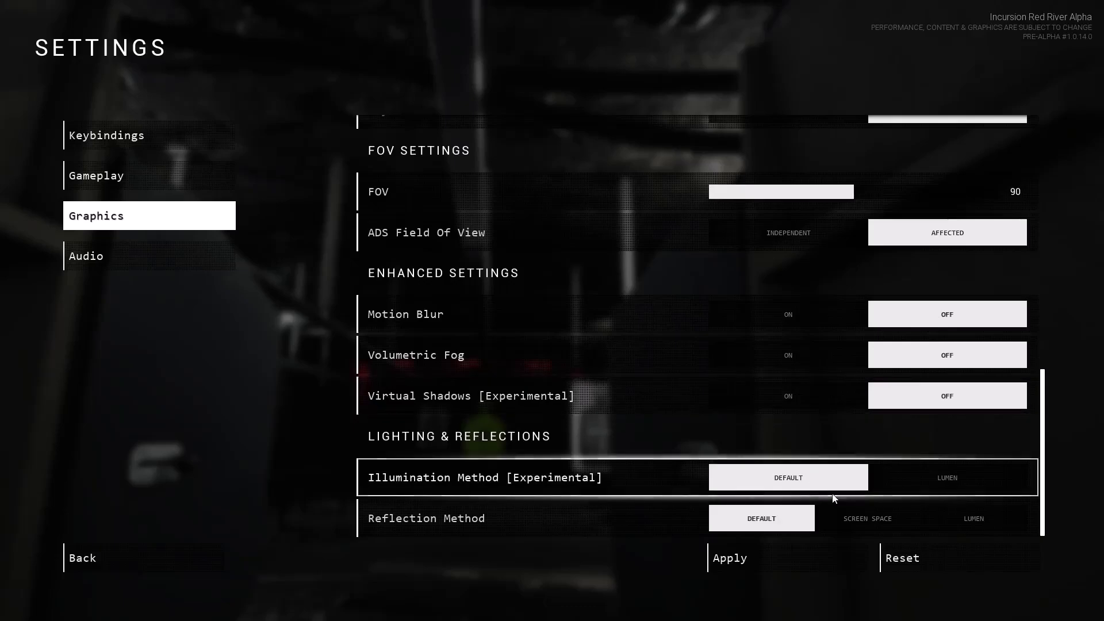
{"action": "left_click", "coordinate": [723, 559]}
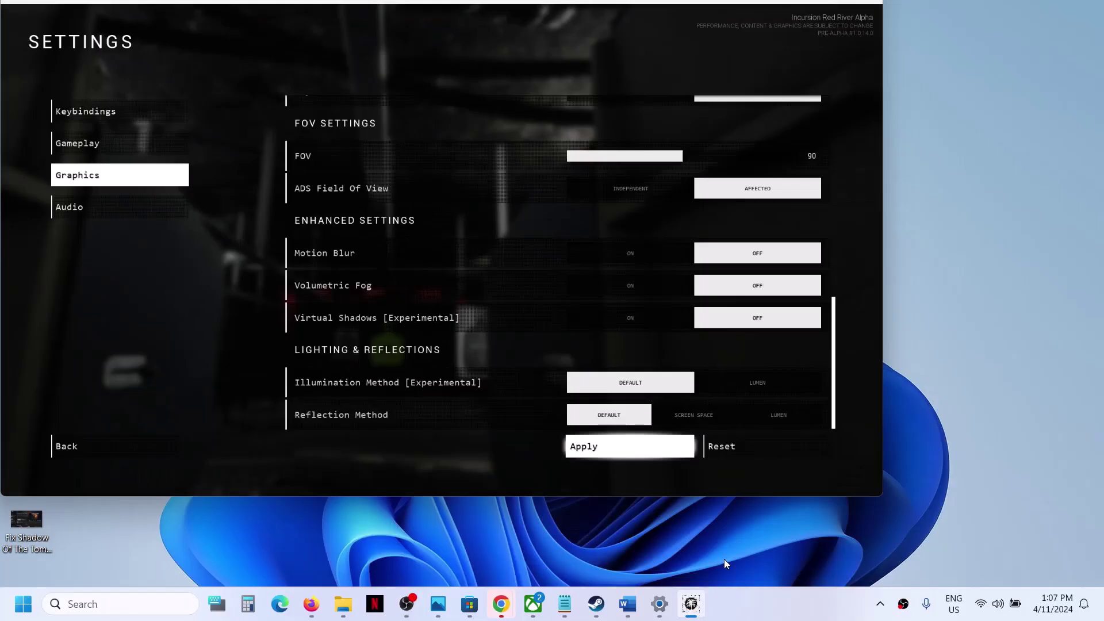